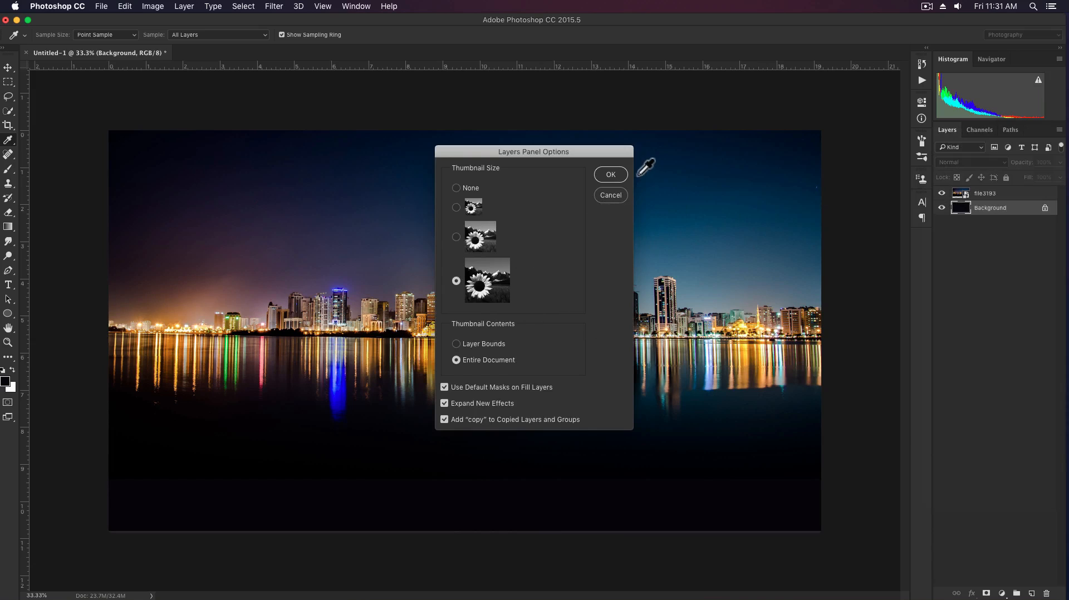
# - Apply the largest layer thumbnail size and widen the Layers panel
pyautogui.click(610, 175)
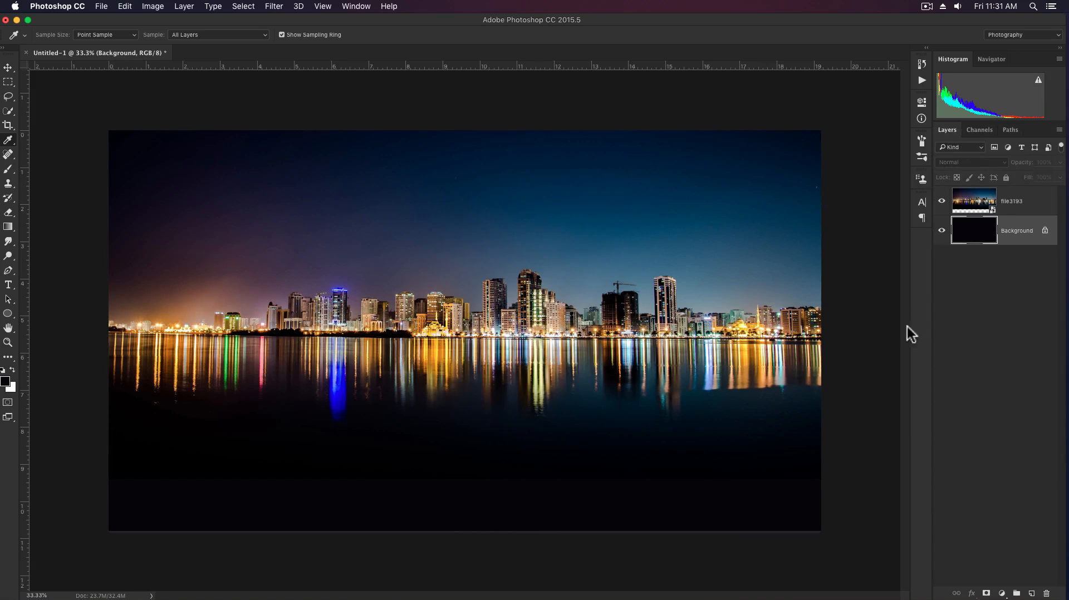
pyautogui.click(929, 321)
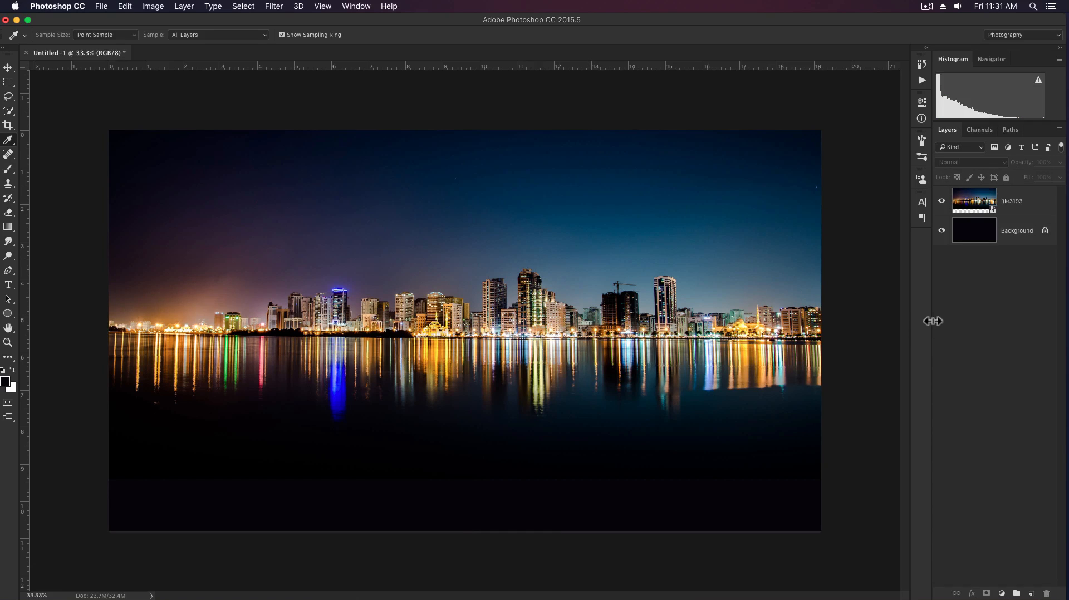
pyautogui.moveTo(933, 322); pyautogui.dragTo(866, 326)
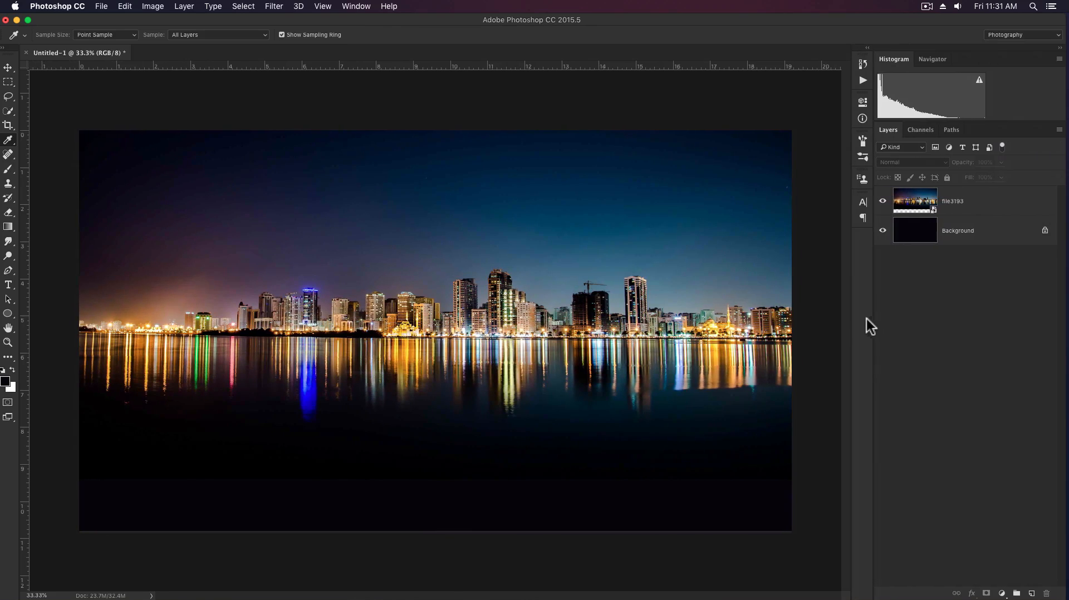
# - Add a layer mask to the file3193 layer and ready the Gradient tool with the Foreground to Transparent gradient
pyautogui.click(987, 210)
pyautogui.click(987, 593)
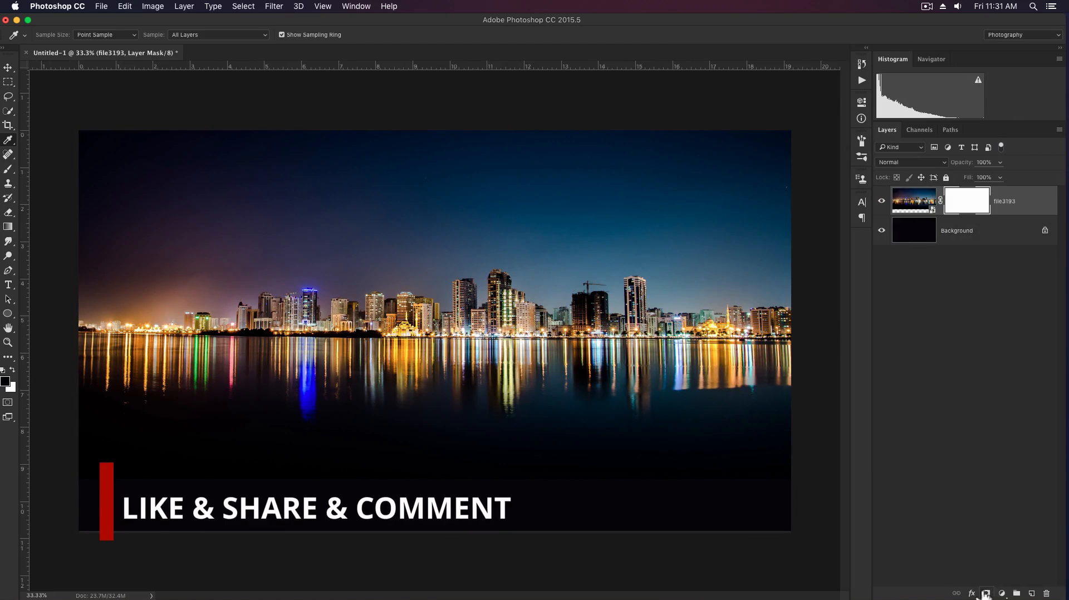
pyautogui.press('g')
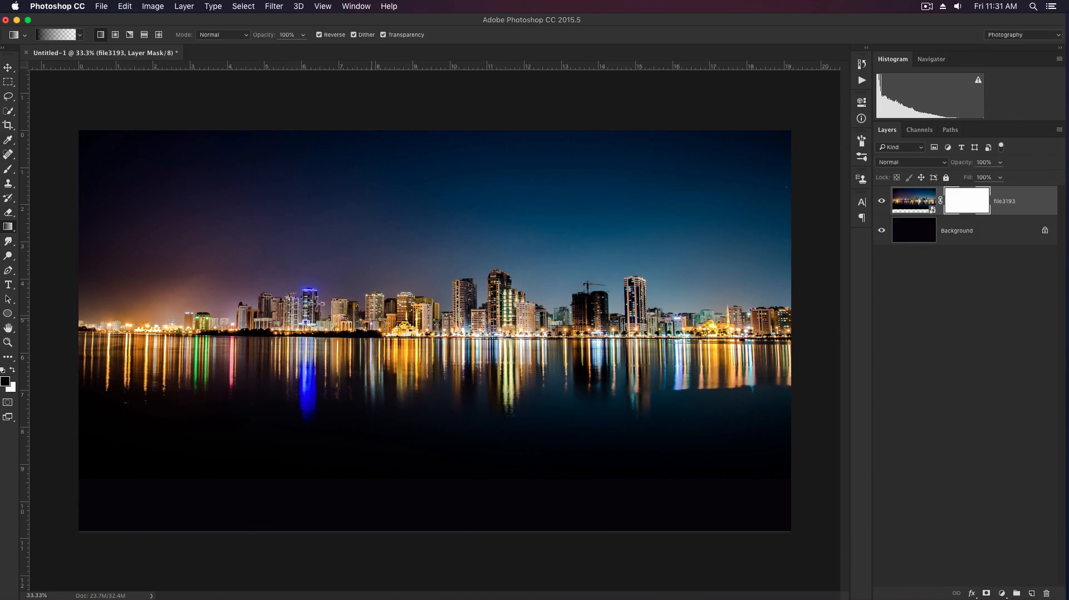
pyautogui.click(61, 34)
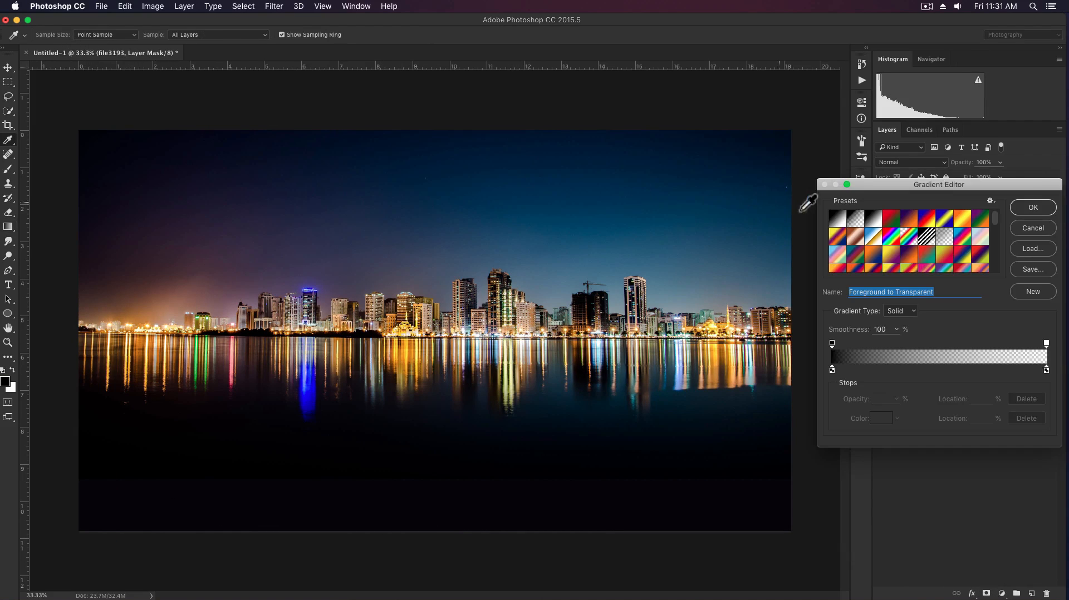
pyautogui.click(1030, 208)
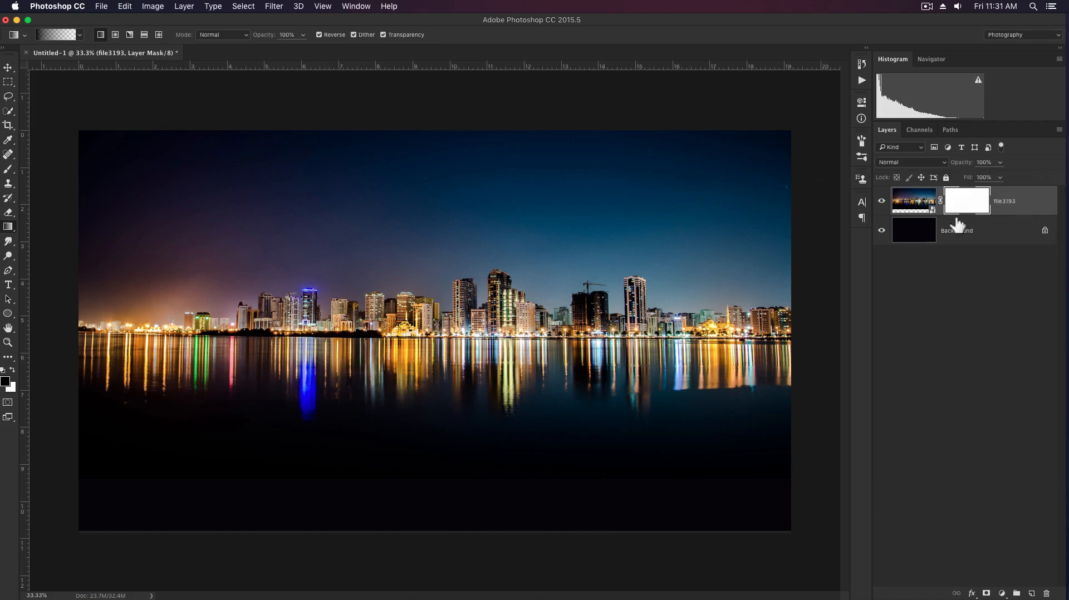
# - Fade the skyline photo's bottom and top edges with straight gradients on its mask, and shift the layer slightly upward
pyautogui.press('shift')
pyautogui.moveTo(470, 492); pyautogui.dragTo(469, 399)
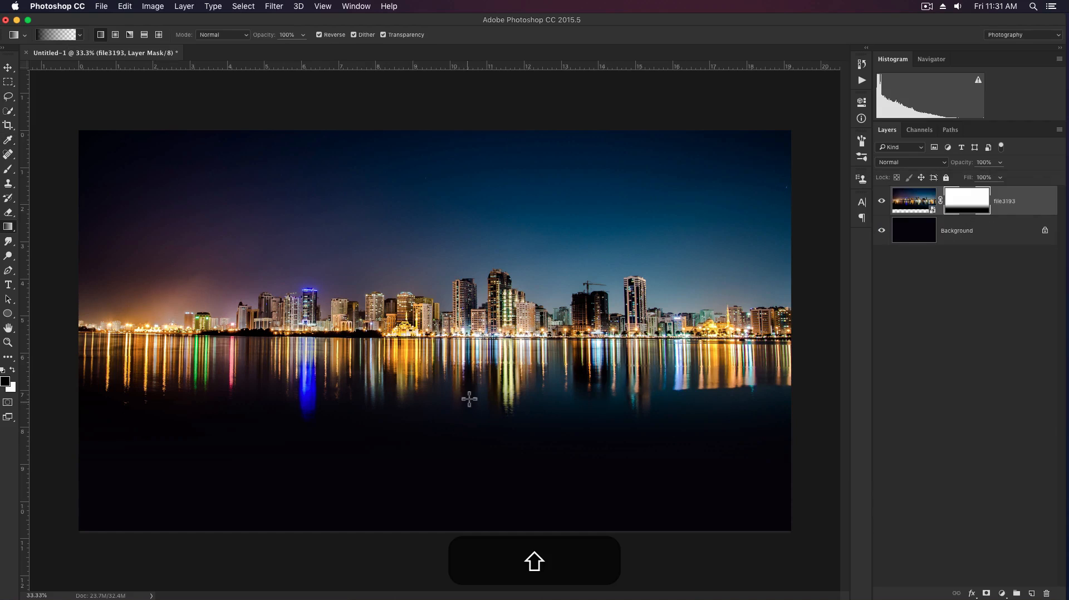
pyautogui.moveTo(463, 493); pyautogui.dragTo(463, 493)
pyautogui.moveTo(501, 139); pyautogui.dragTo(502, 138)
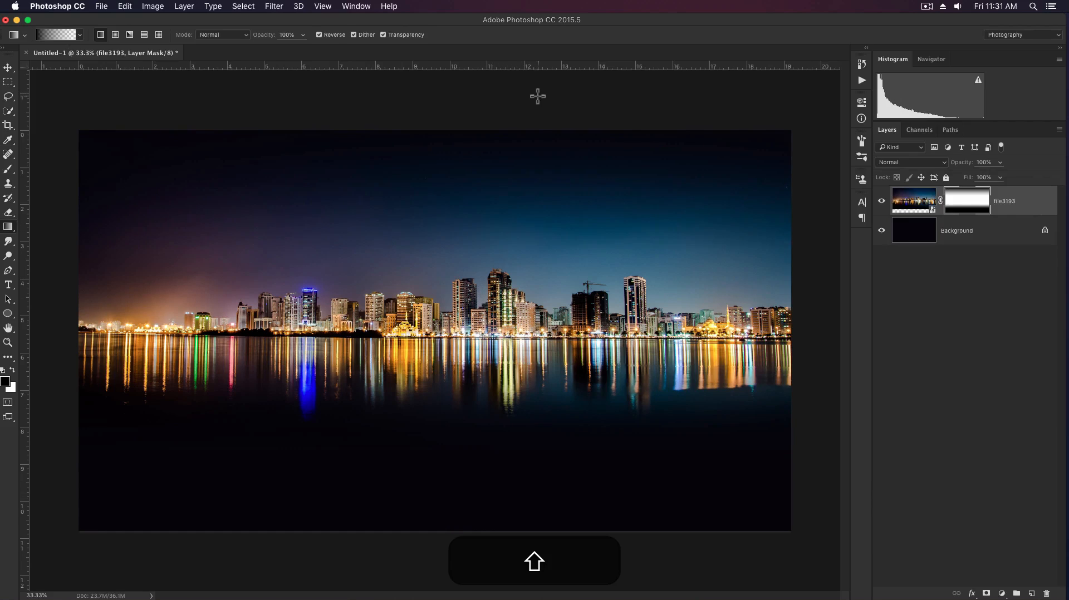
pyautogui.press('v')
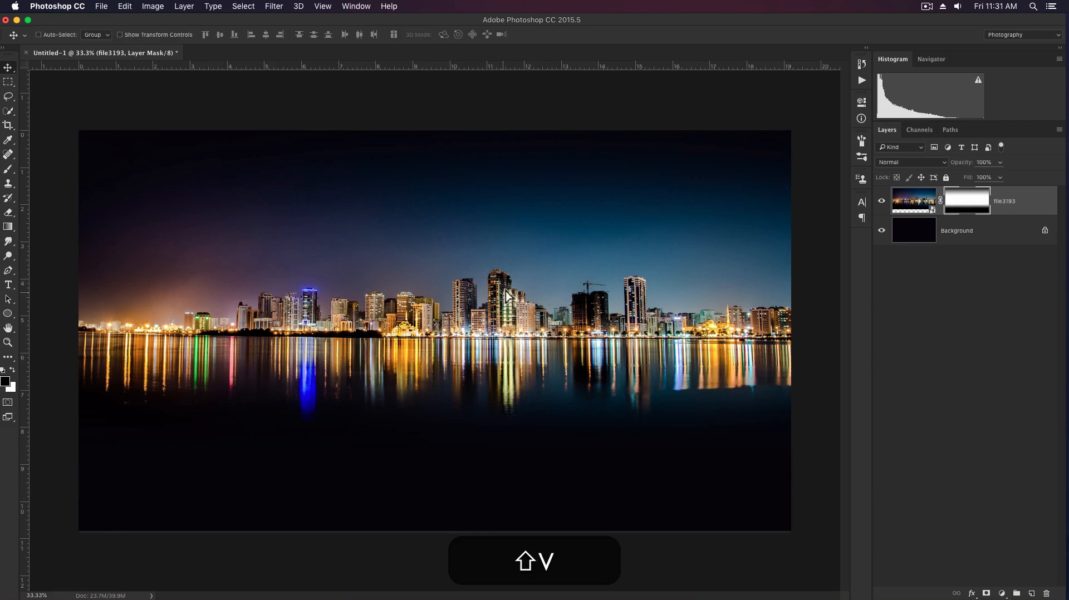
pyautogui.moveTo(511, 294); pyautogui.dragTo(510, 271)
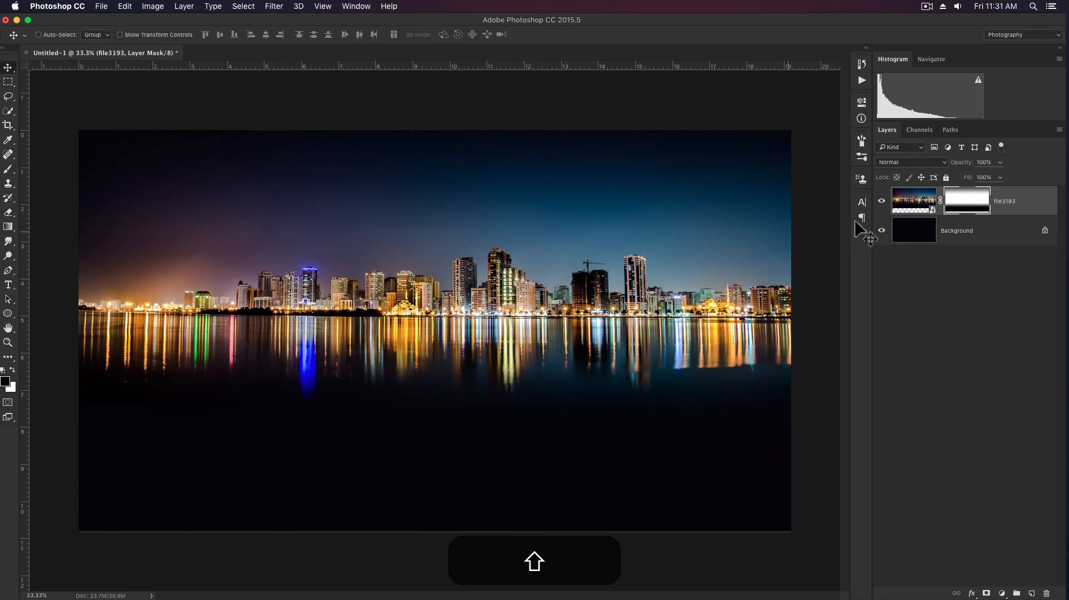
# - Apply a Gaussian Blur smart filter with a radius of 6 pixels to the file3193 photo
pyautogui.click(910, 206)
pyautogui.click(270, 7)
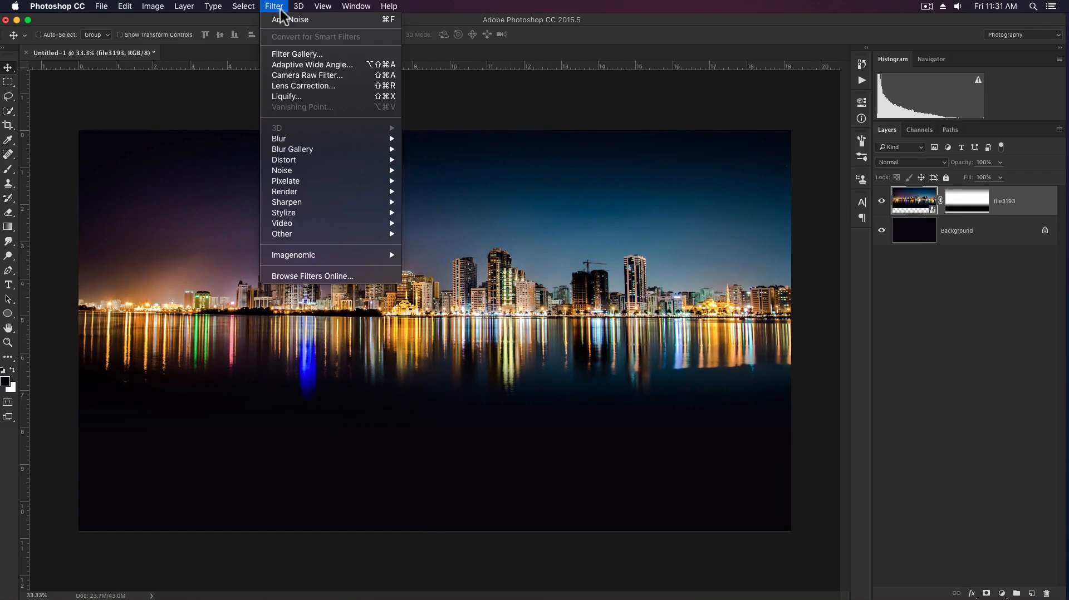
pyautogui.moveTo(310, 140)
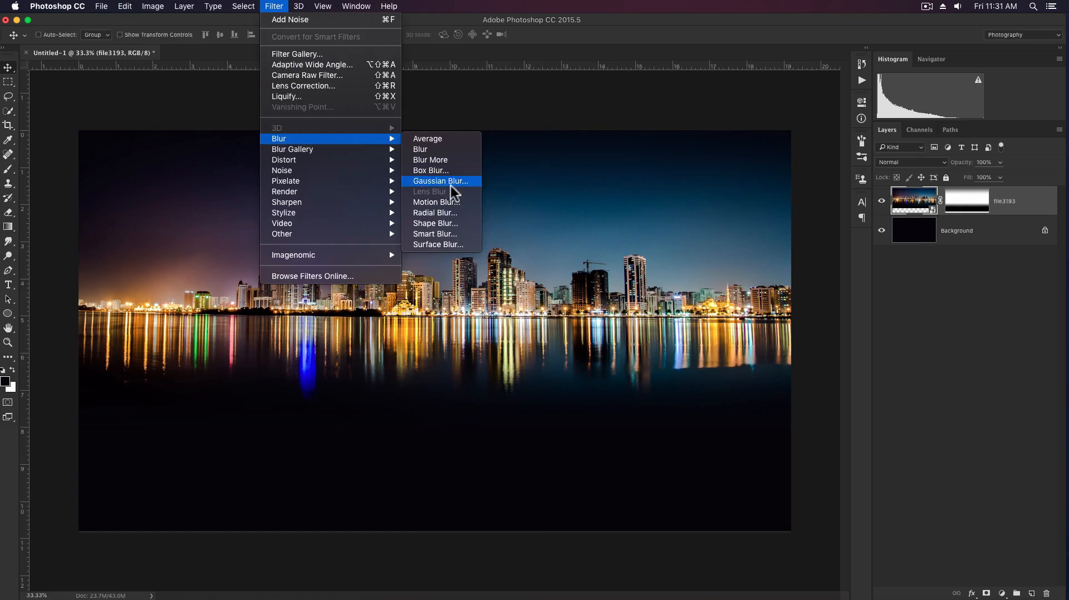
pyautogui.click(441, 181)
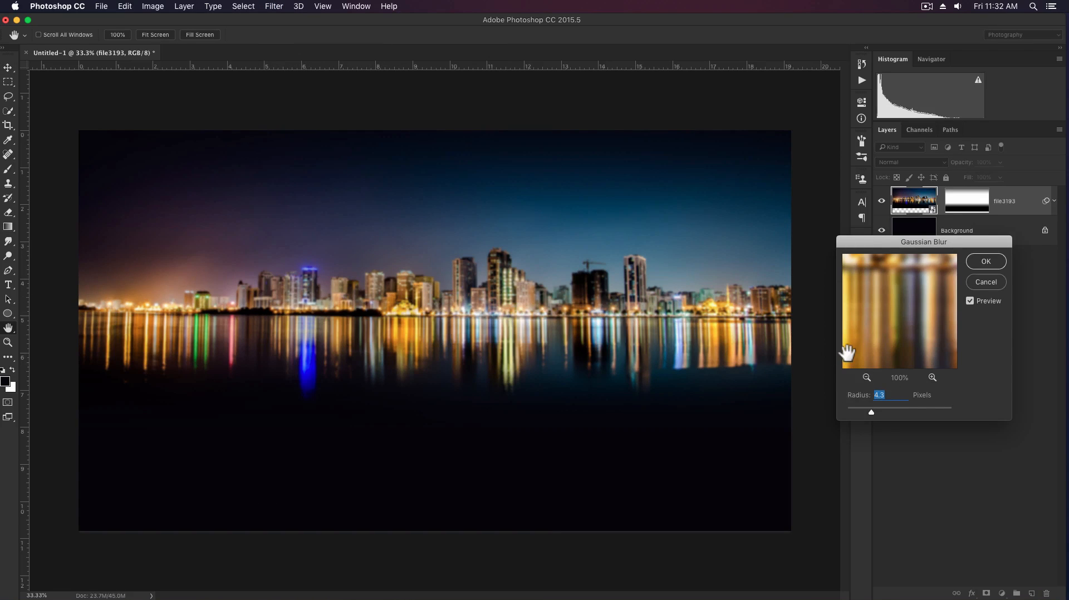
pyautogui.write('6')
pyautogui.press('Return')
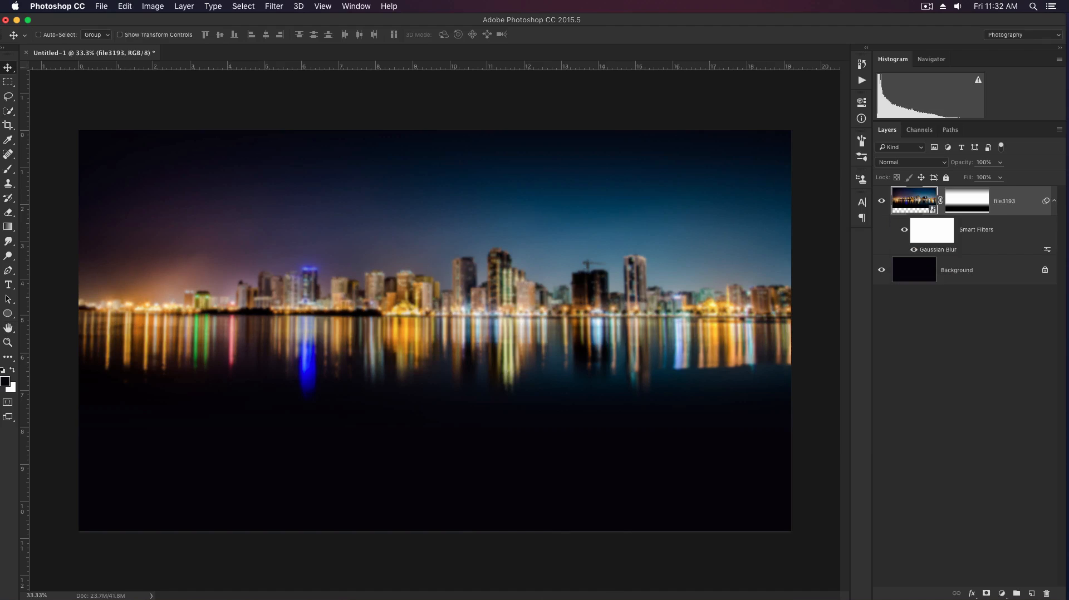
# - Darken the image with a Curves adjustment layer, lowering the white point's output and setting the midpoint to input 135, output 54
pyautogui.click(1001, 593)
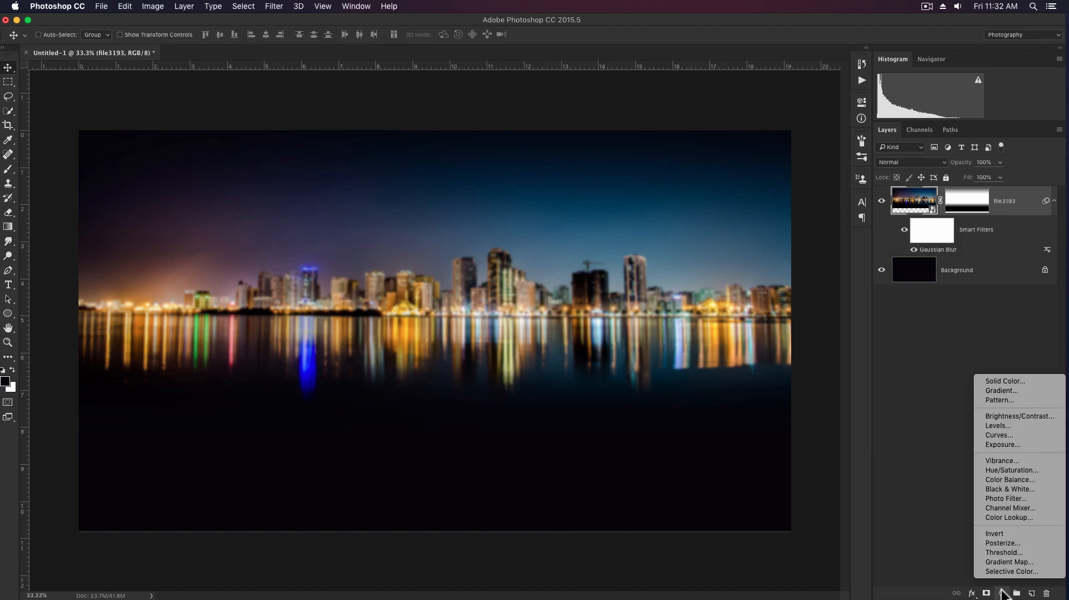
pyautogui.click(1014, 435)
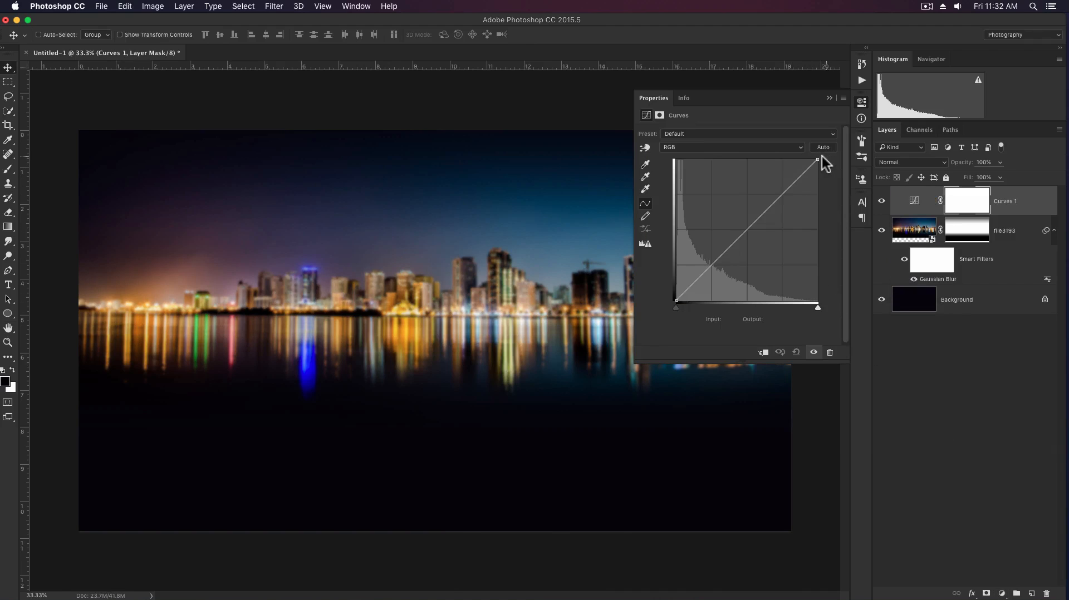
pyautogui.moveTo(818, 159); pyautogui.dragTo(815, 227)
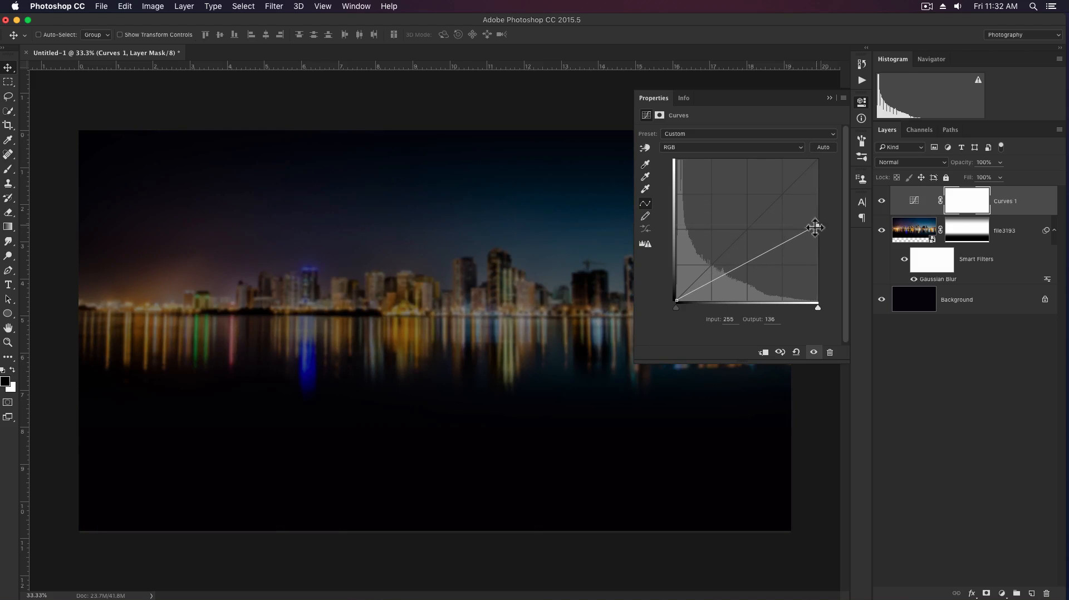
pyautogui.moveTo(753, 260); pyautogui.dragTo(751, 269)
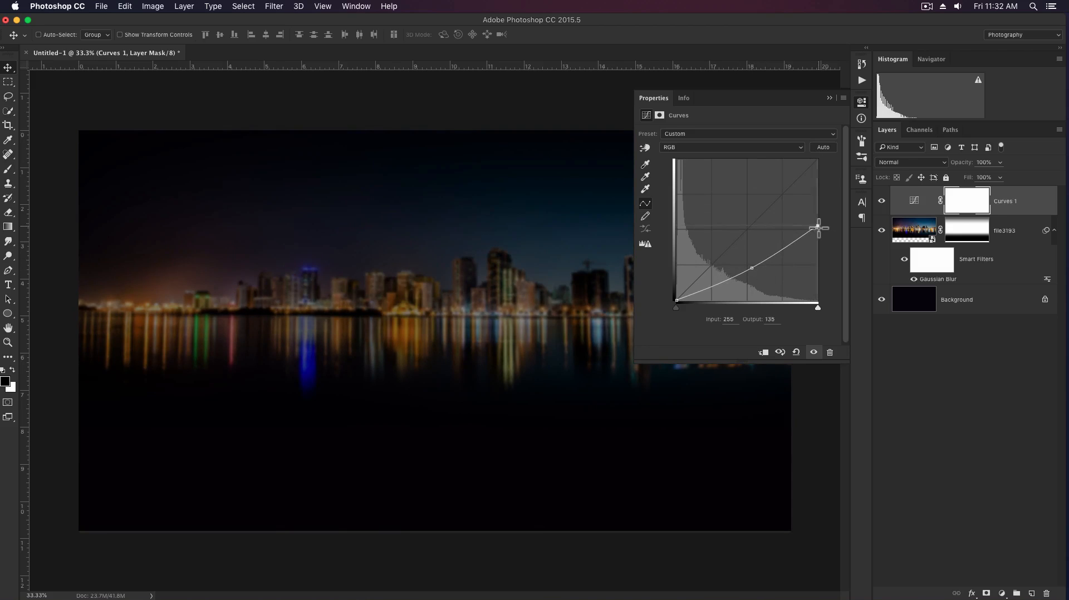
pyautogui.moveTo(817, 227); pyautogui.dragTo(817, 238)
pyautogui.moveTo(757, 268); pyautogui.dragTo(755, 272)
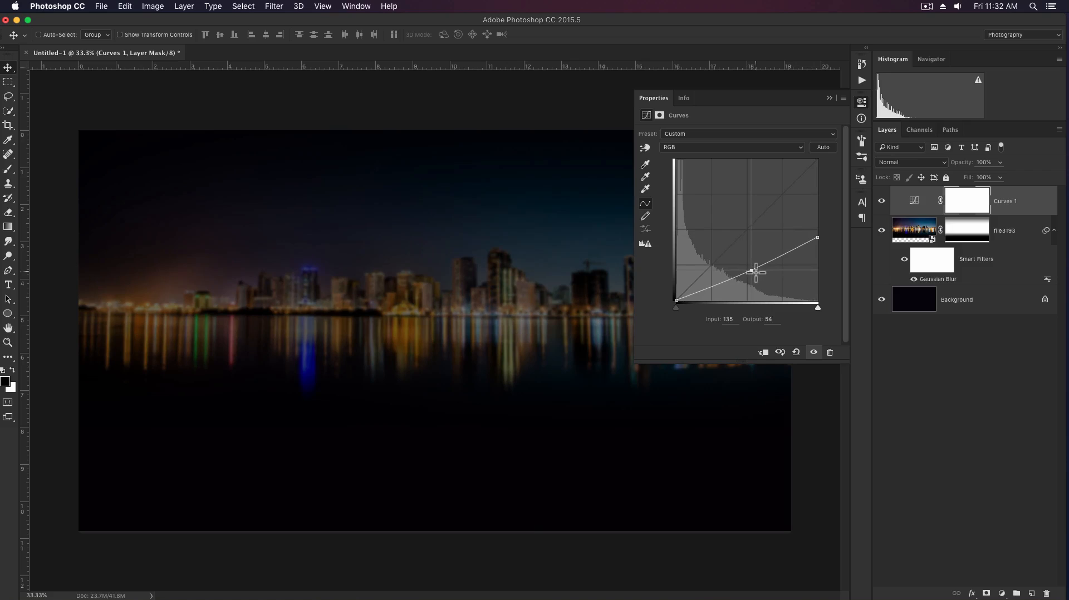
pyautogui.click(828, 98)
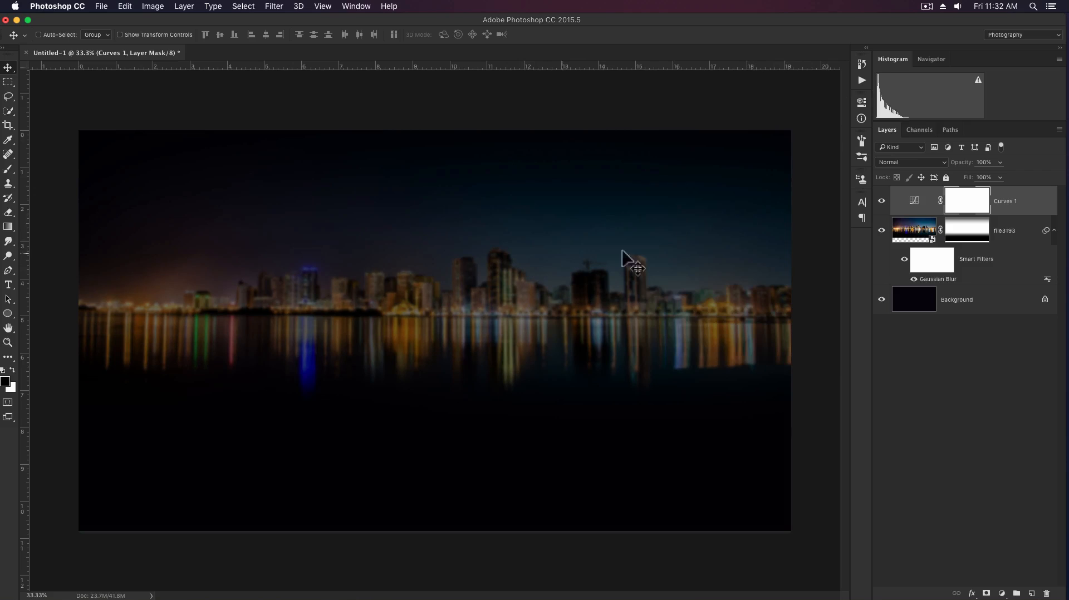
# - Desaturate the file3193 photo with Hue/Saturation at a saturation of -35
pyautogui.click(914, 244)
pyautogui.press('super+u')
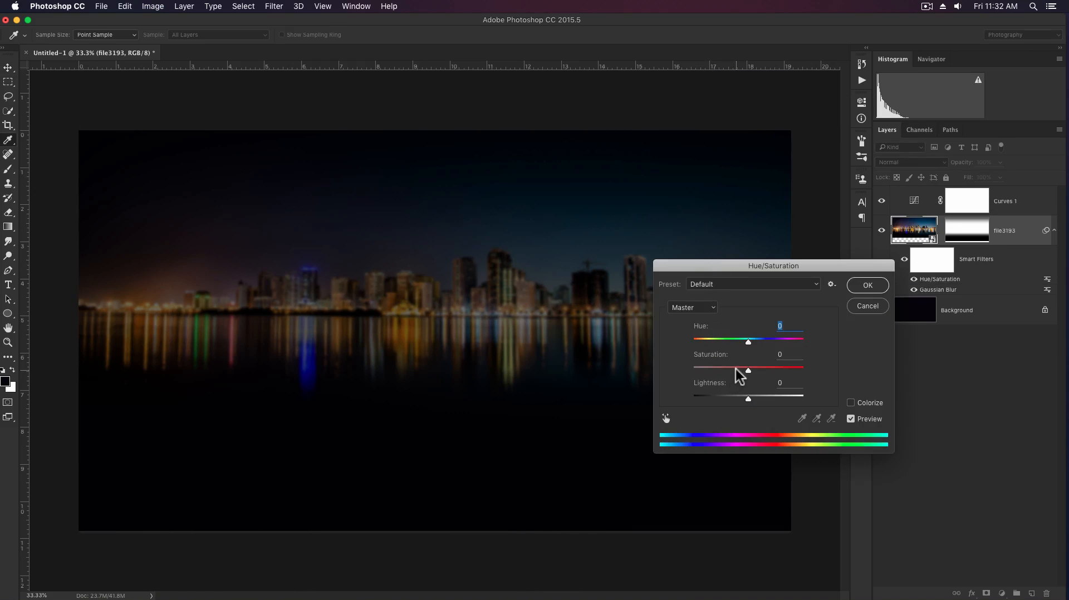
pyautogui.moveTo(735, 368); pyautogui.dragTo(728, 368)
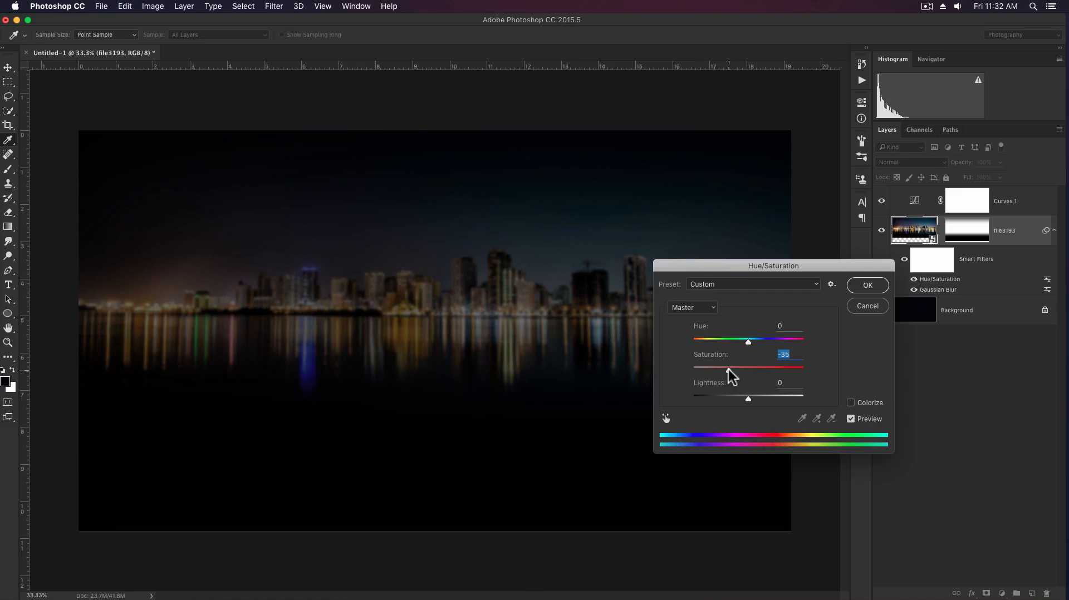
pyautogui.click(866, 286)
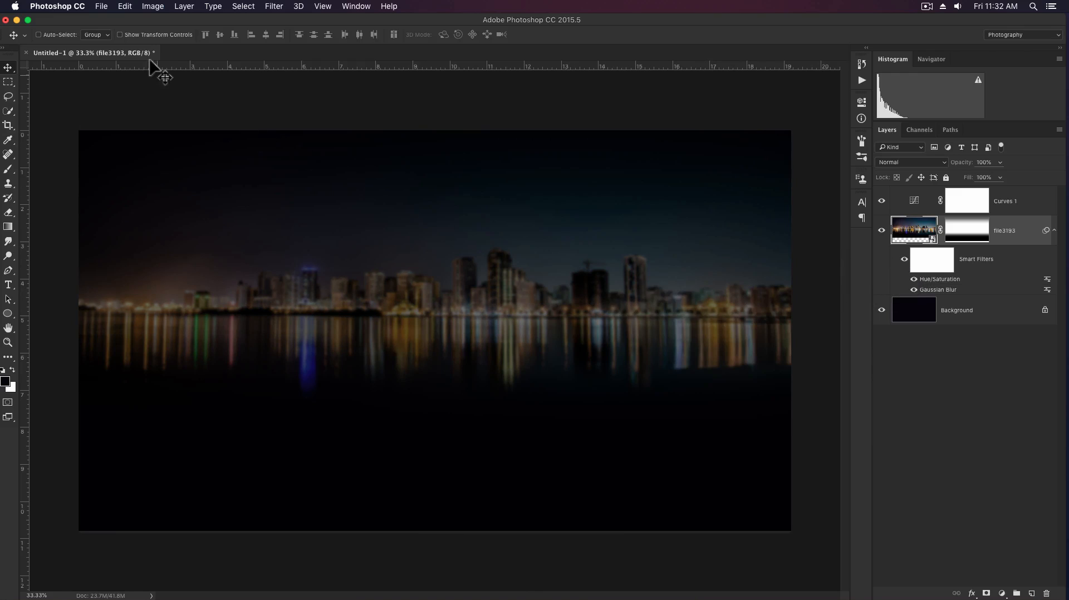
# - Darken the file3193 photo with an Exposure adjustment of -0.67 exposure and 0.73 gamma correction
pyautogui.click(155, 11)
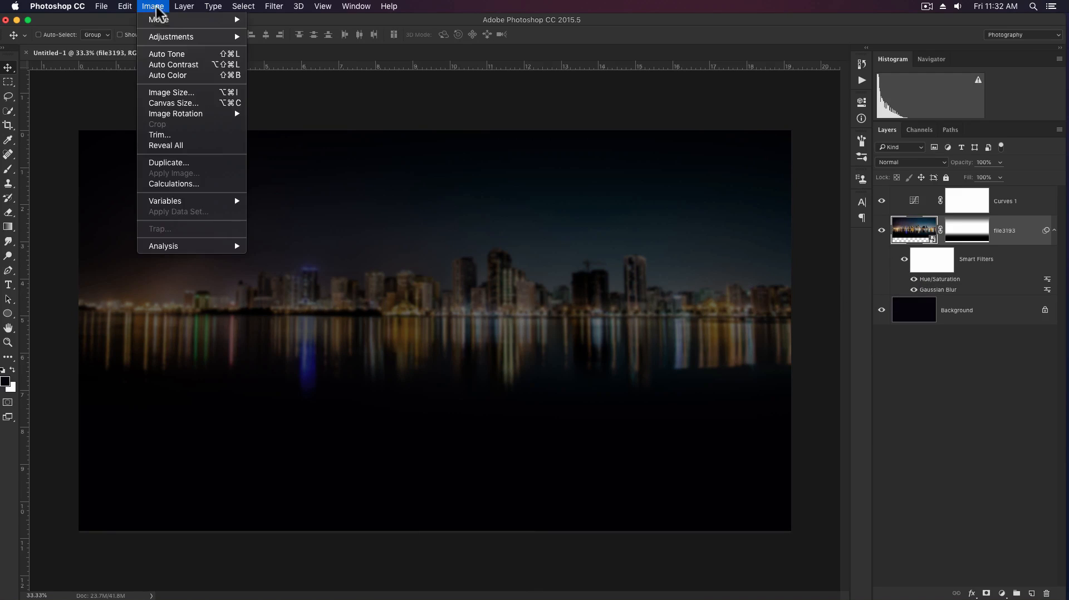
pyautogui.moveTo(173, 38)
pyautogui.click(274, 69)
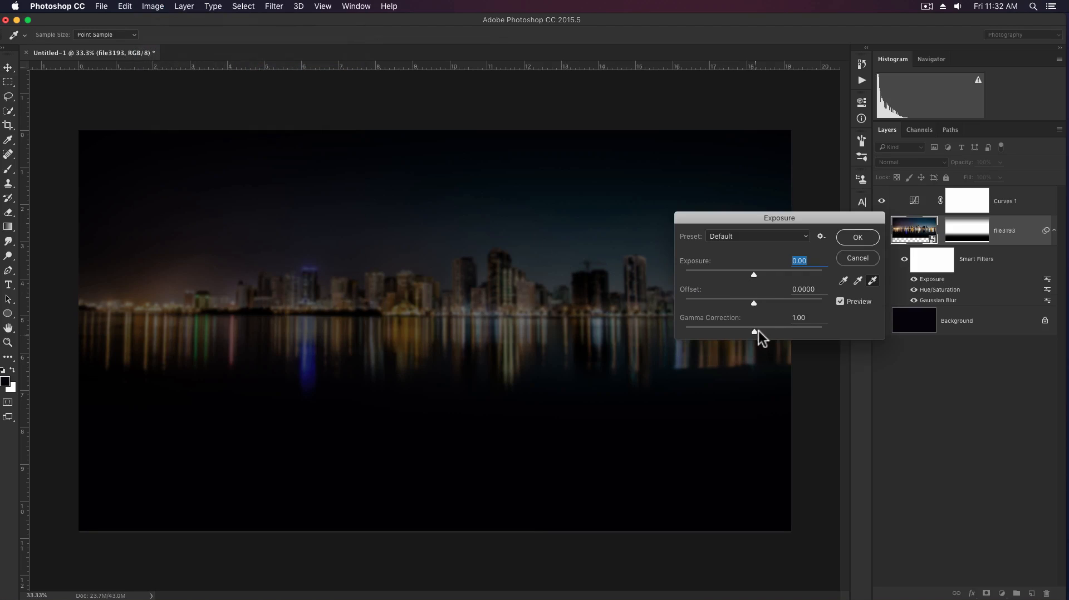
pyautogui.moveTo(759, 330); pyautogui.dragTo(768, 329)
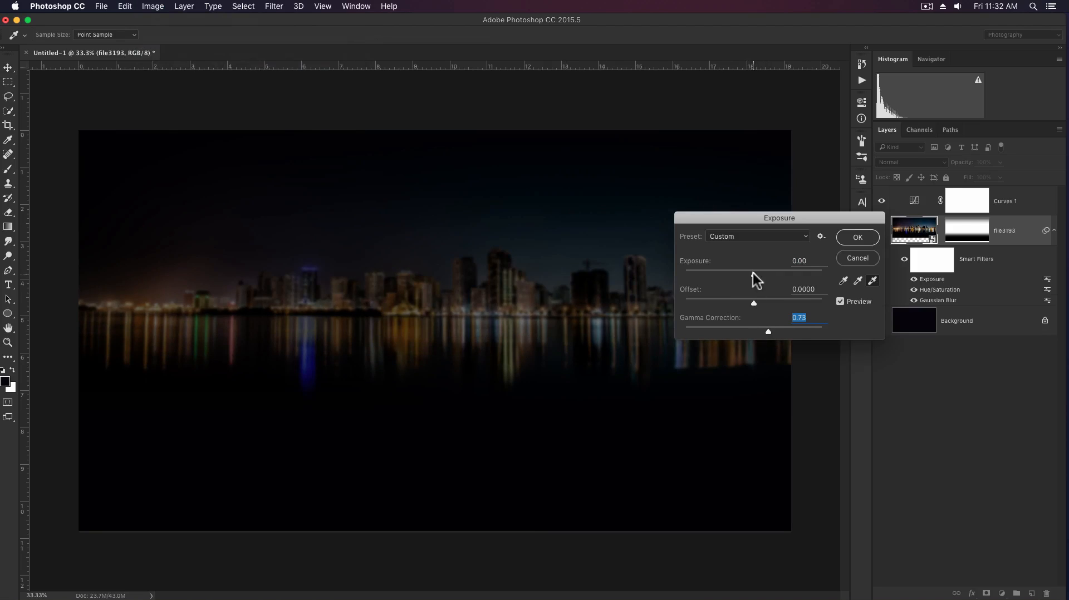
pyautogui.moveTo(752, 273); pyautogui.dragTo(746, 272)
pyautogui.click(858, 237)
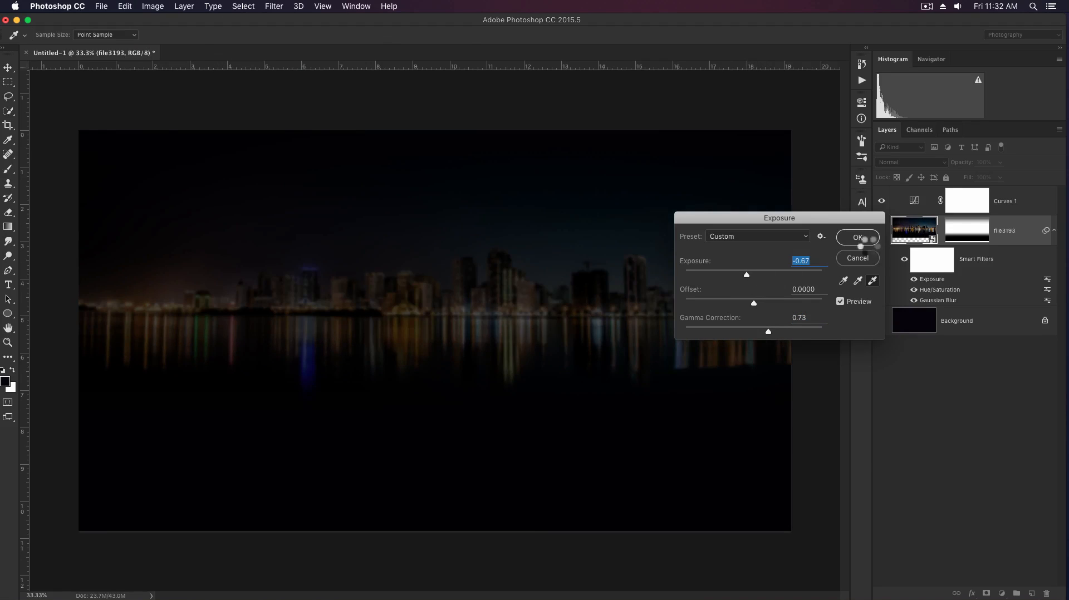
# - Reduce the Curves 1 layer's fill to 66% and collapse the smart filter list of file3193
pyautogui.click(1031, 205)
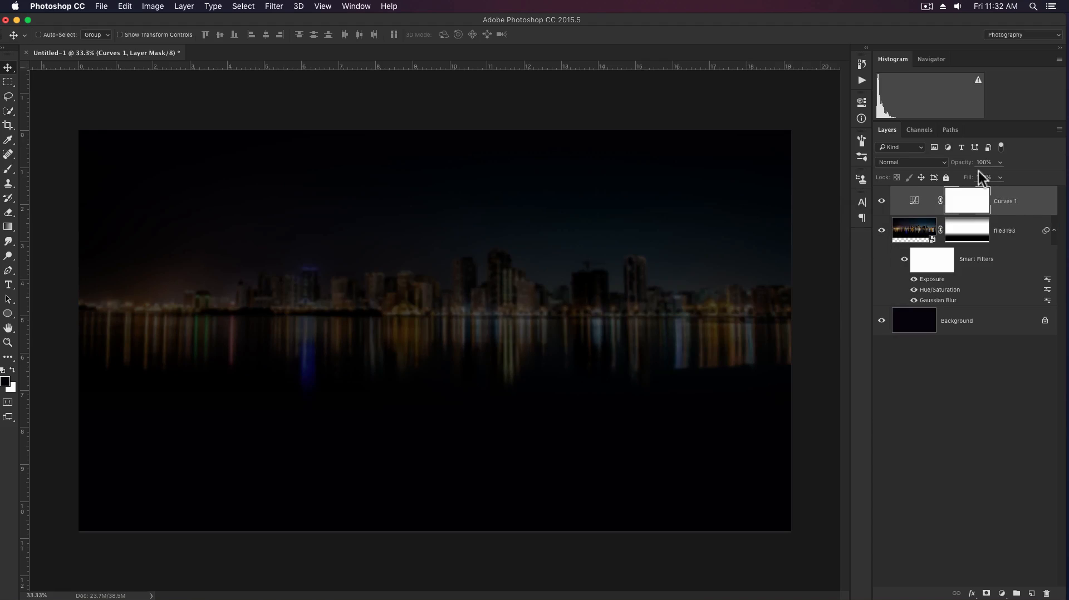
pyautogui.moveTo(969, 184); pyautogui.dragTo(946, 180)
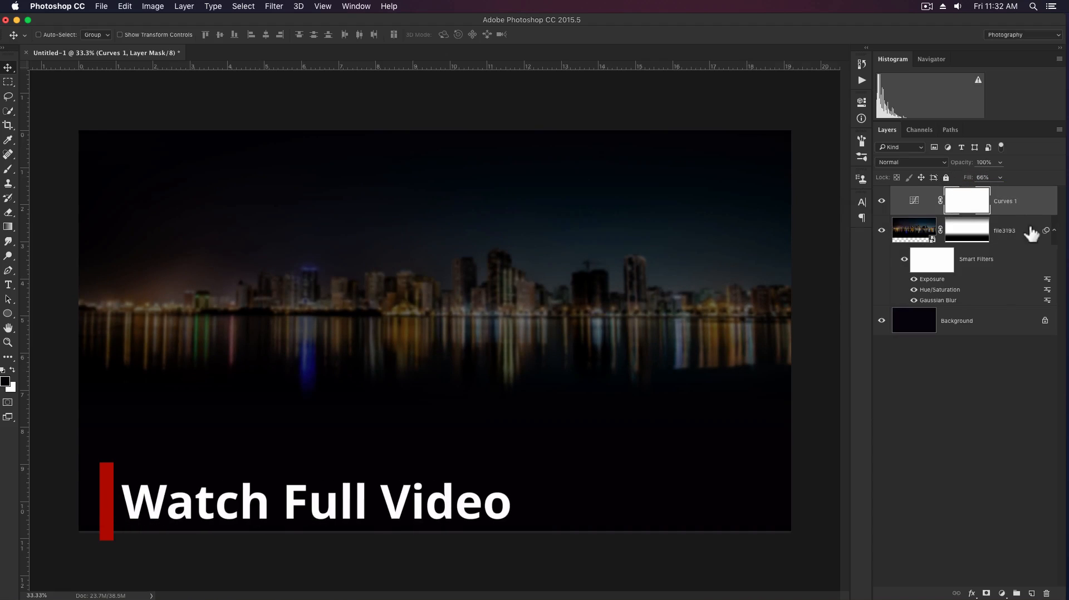
pyautogui.click(1054, 231)
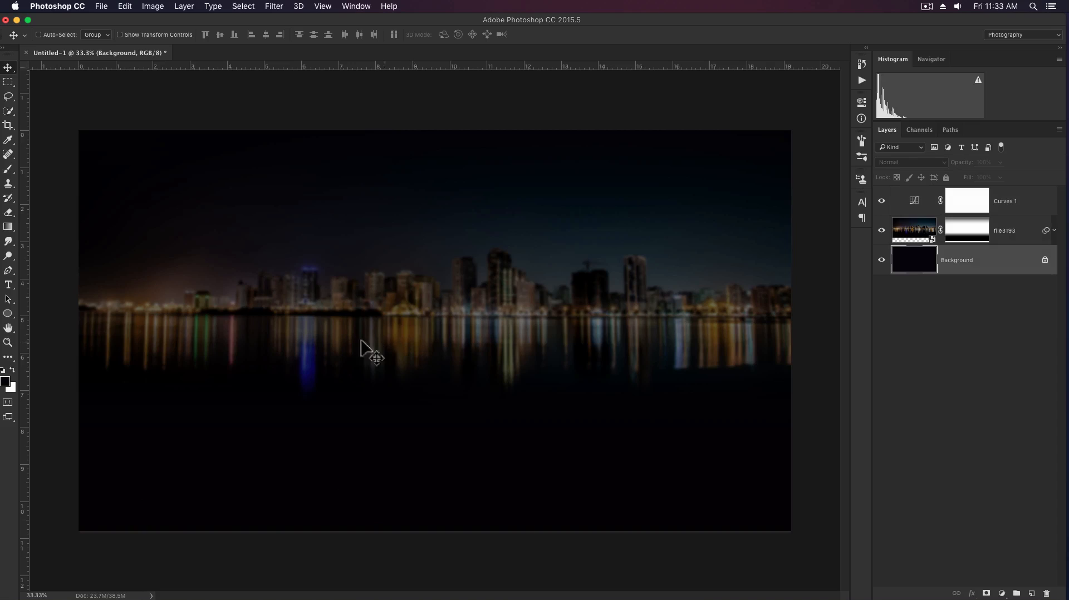
# - Set the foreground color to dark navy blue 000436
pyautogui.click(5, 381)
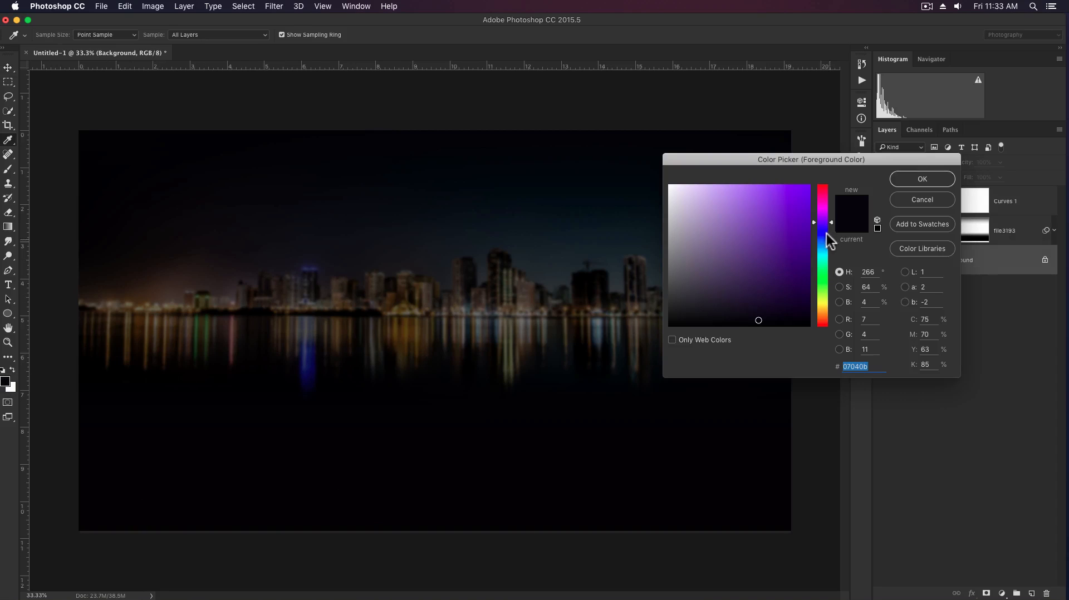
pyautogui.click(829, 234)
pyautogui.moveTo(805, 290); pyautogui.dragTo(811, 297)
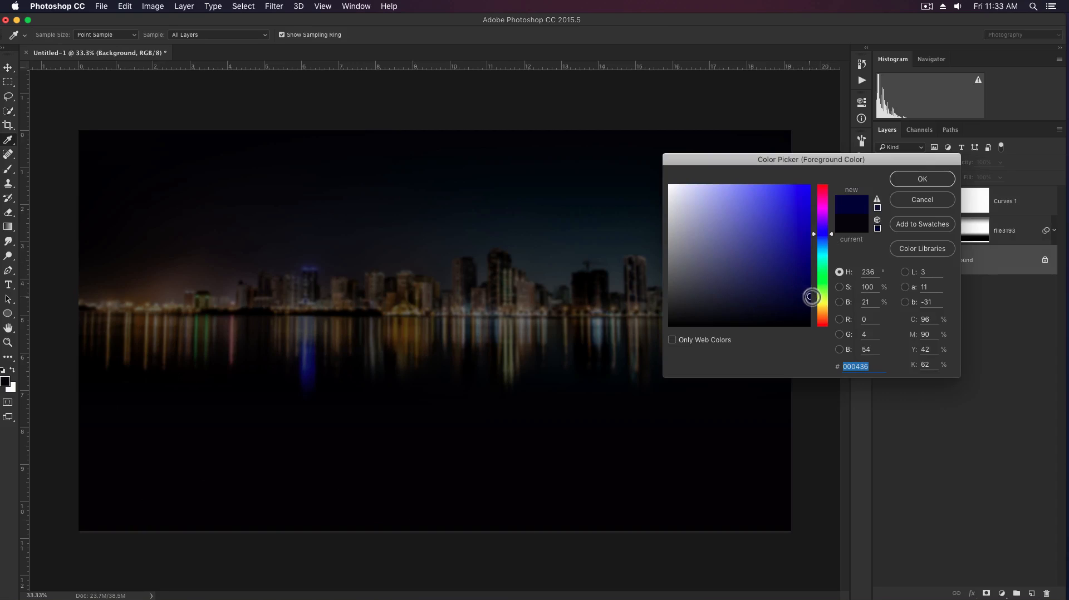
pyautogui.click(923, 180)
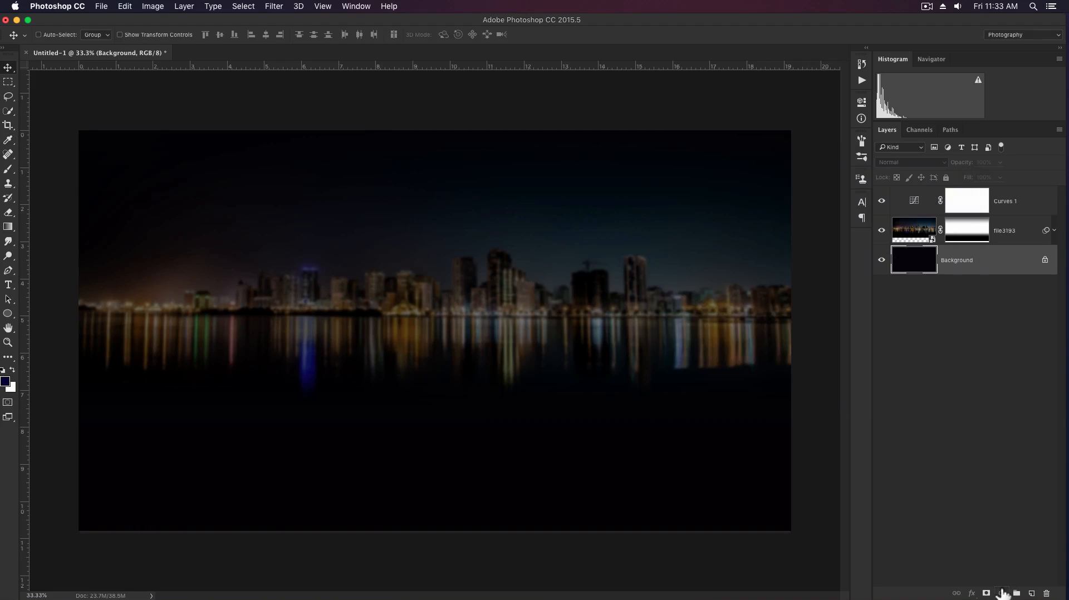
# - Add a reversed linear gradient fill from navy to transparent, at a 90° angle, directly above the Background layer
pyautogui.click(1002, 593)
pyautogui.click(984, 389)
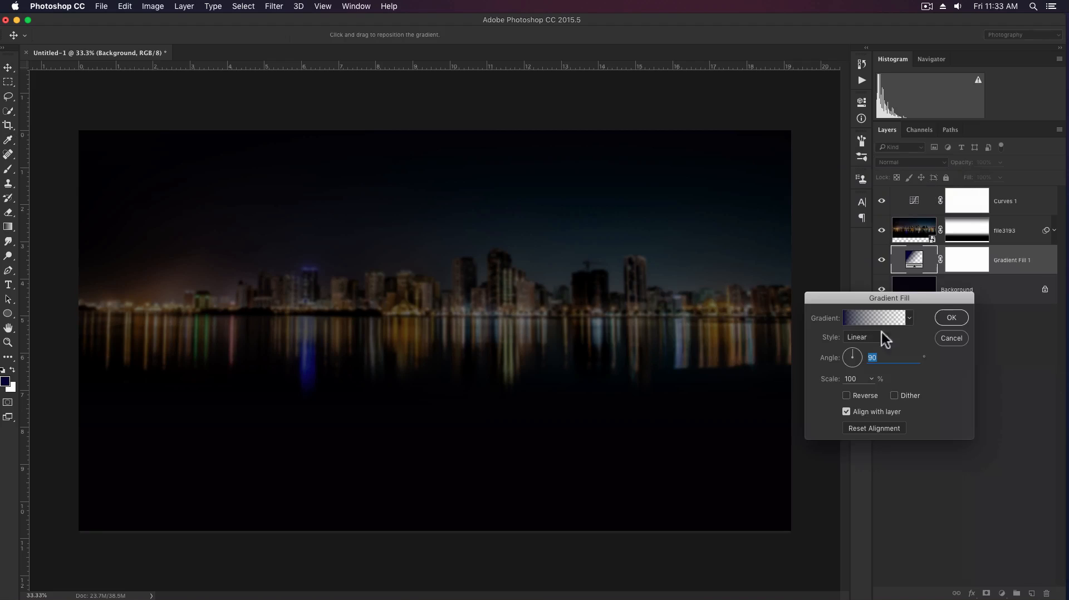
pyautogui.click(847, 395)
pyautogui.click(952, 319)
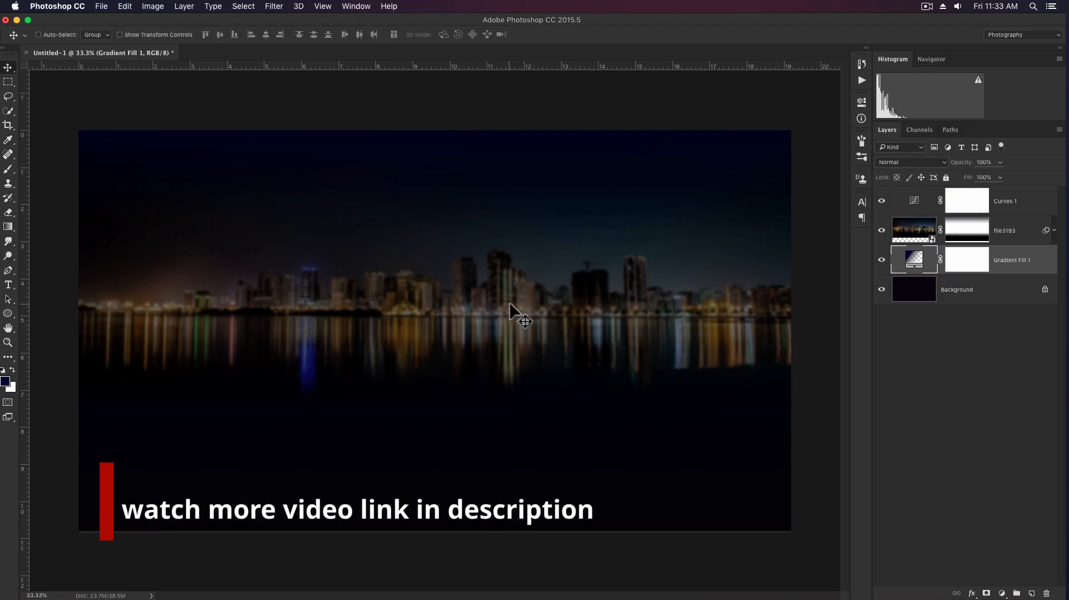
# - Move the Gradient Fill 1 layer above Curves 1 and set its blend mode to Screen
pyautogui.press('super+bracketright')
pyautogui.press('super+bracketright')
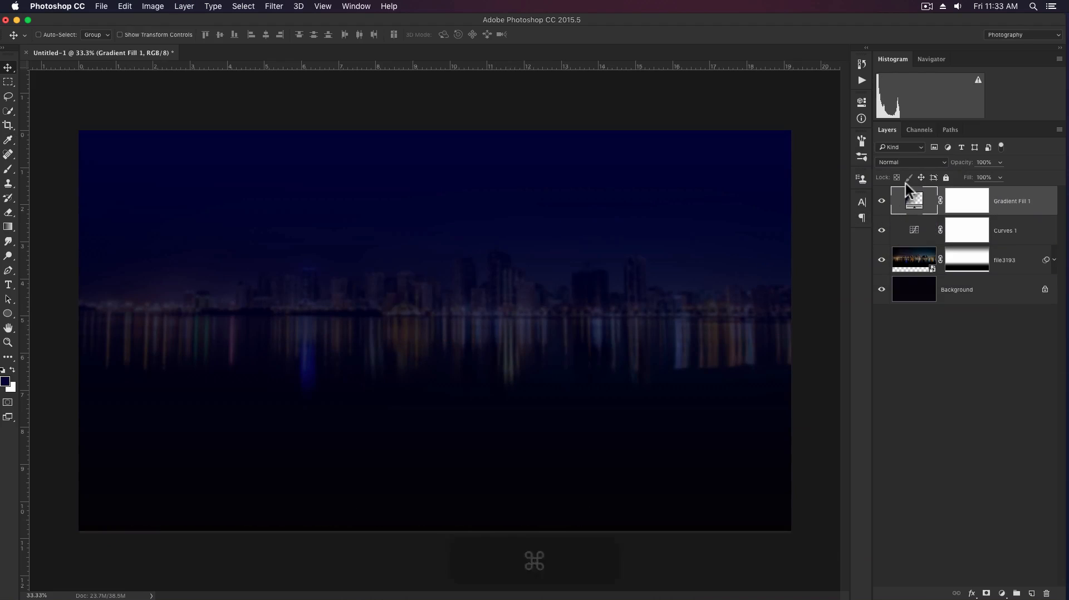
pyautogui.click(907, 162)
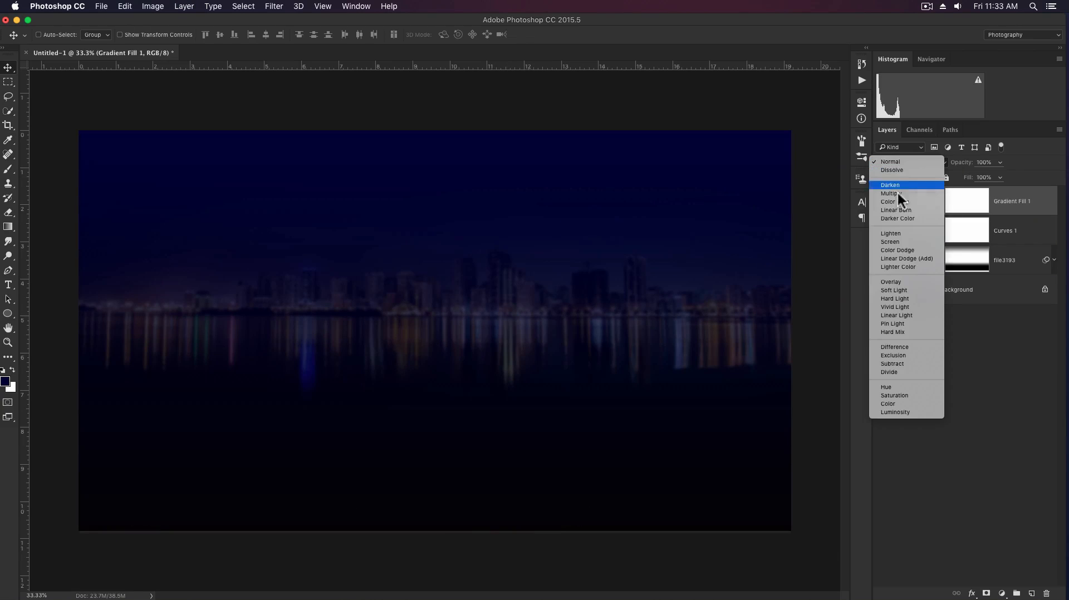
pyautogui.click(896, 241)
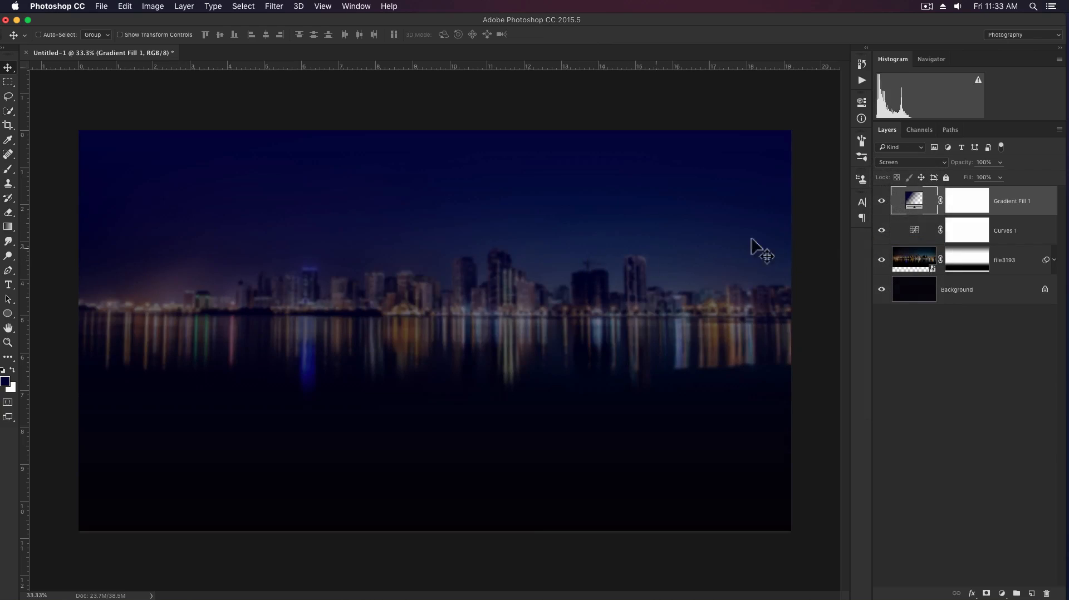
# - Shift the gradient fill upward in the sky and move the Gradient Fill 1 layer below Curves 1
pyautogui.doubleClick(912, 201)
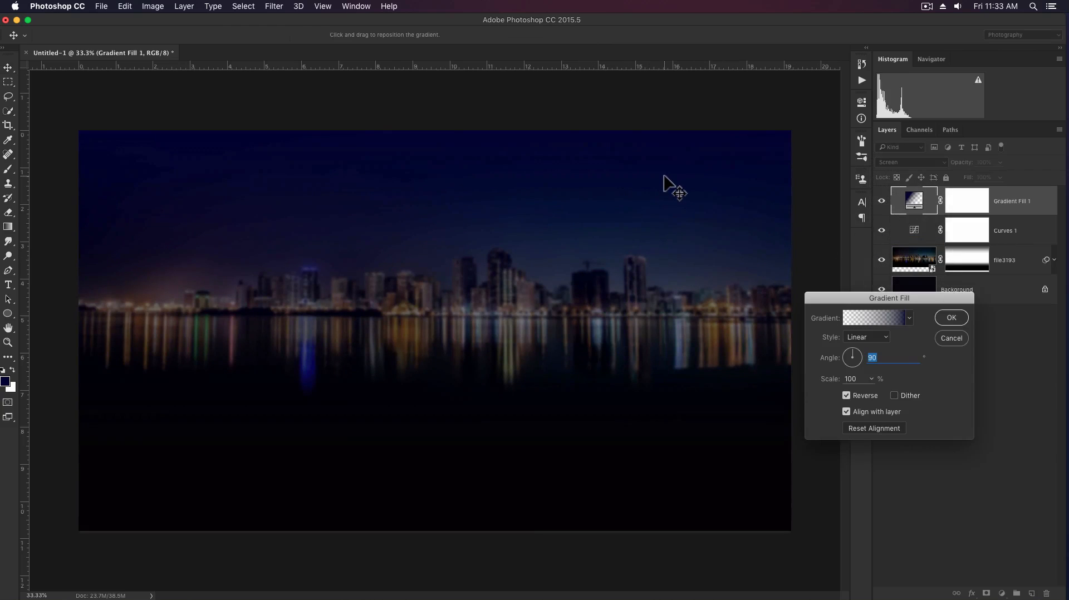
pyautogui.click(948, 318)
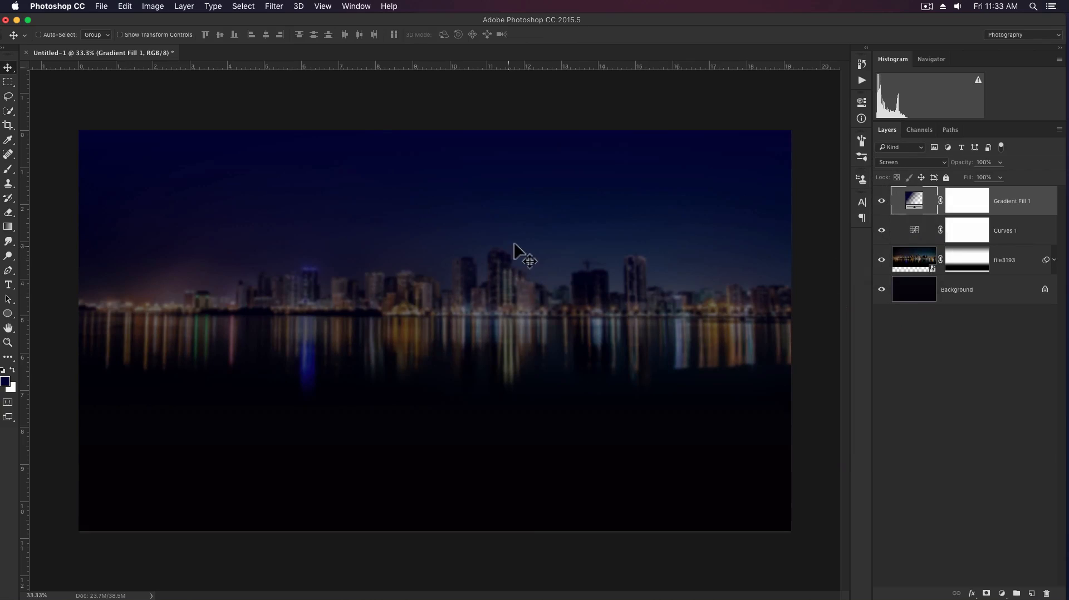
pyautogui.press('super+bracketleft')
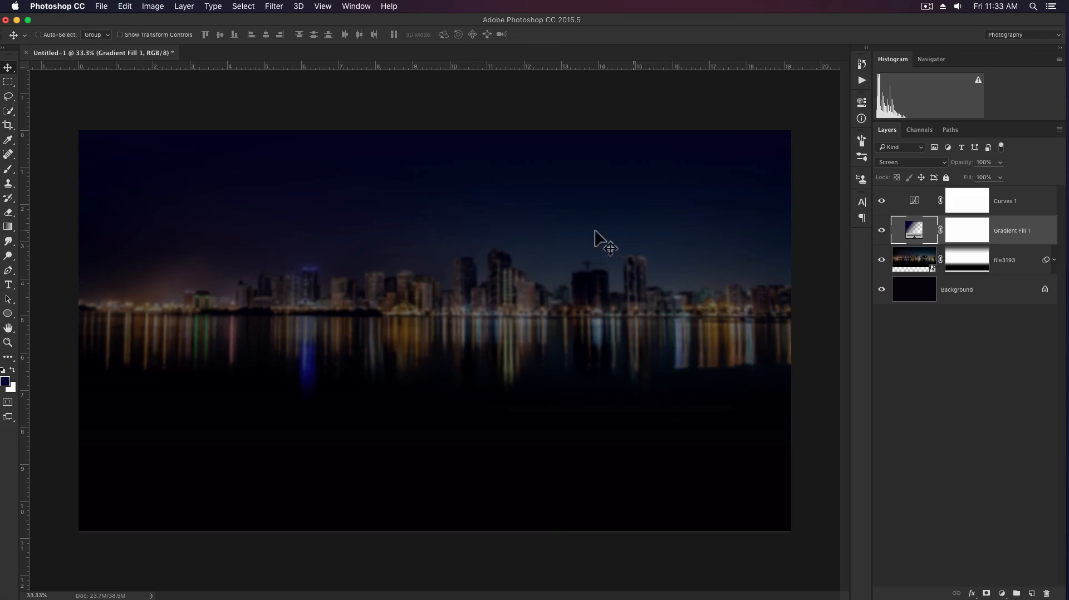
# - Group the file3193, Gradient Fill 1 and Curves 1 layers
pyautogui.keyDown('shift'); pyautogui.click(1034, 264); pyautogui.keyUp('shift')
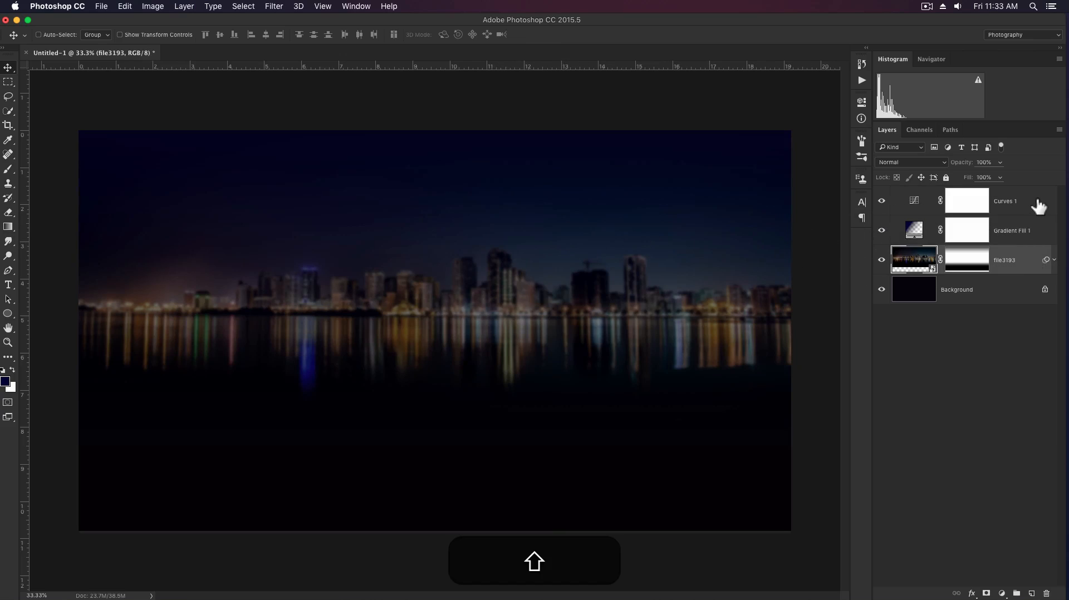
pyautogui.keyDown('shift'); pyautogui.click(1013, 201); pyautogui.keyUp('shift')
pyautogui.press('super+g')
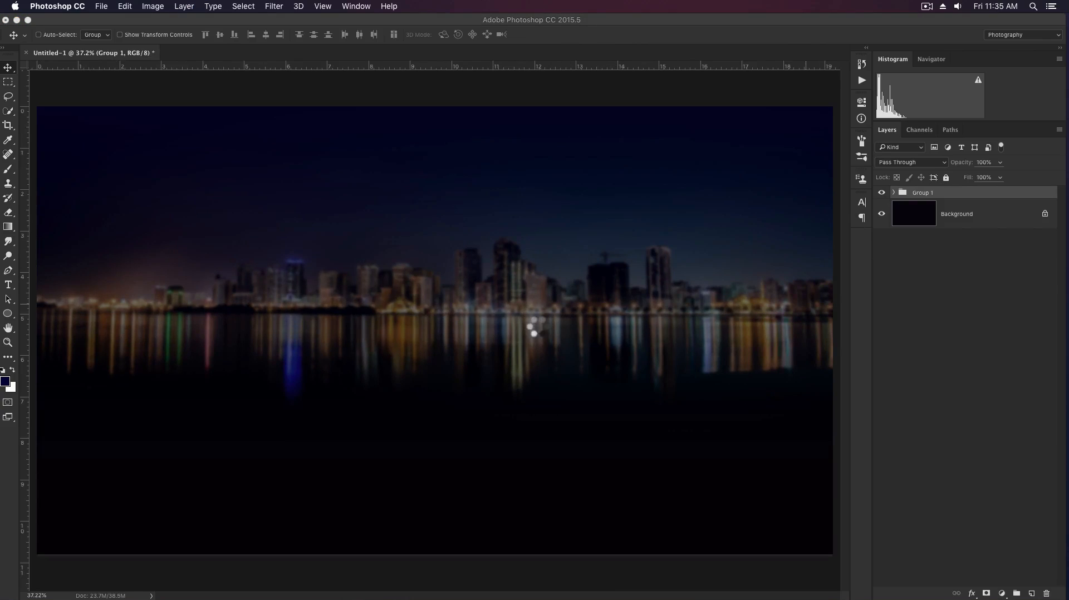
# - Place the forest photo above Group 1 and scale it proportionally from its centre to 70.31% so it covers the canvas width
pyautogui.press('super+t')
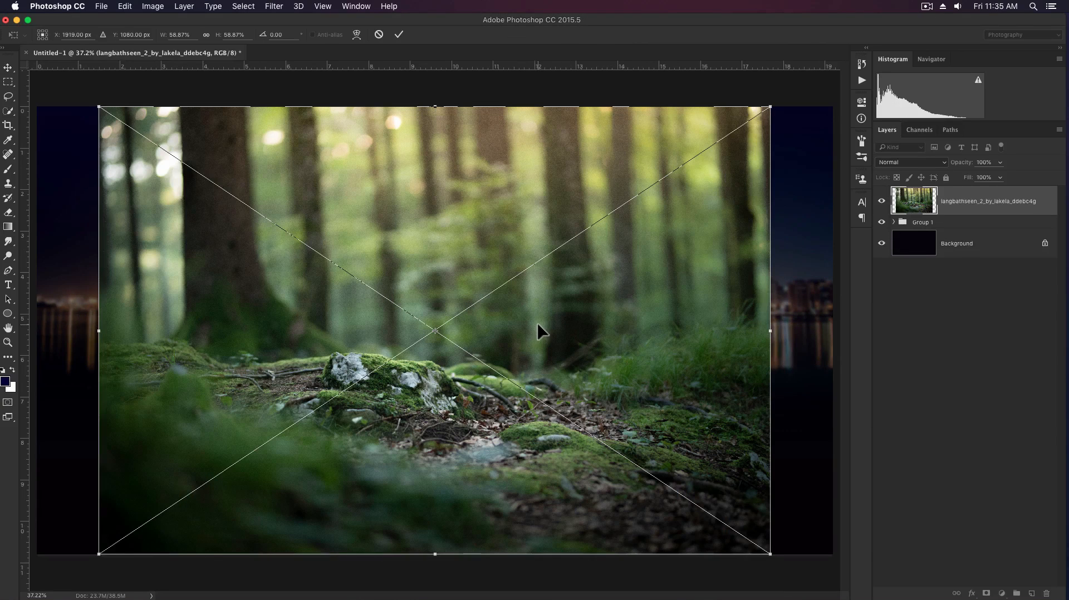
pyautogui.press('super+minus')
pyautogui.press('super+minus')
pyautogui.press('super+minus')
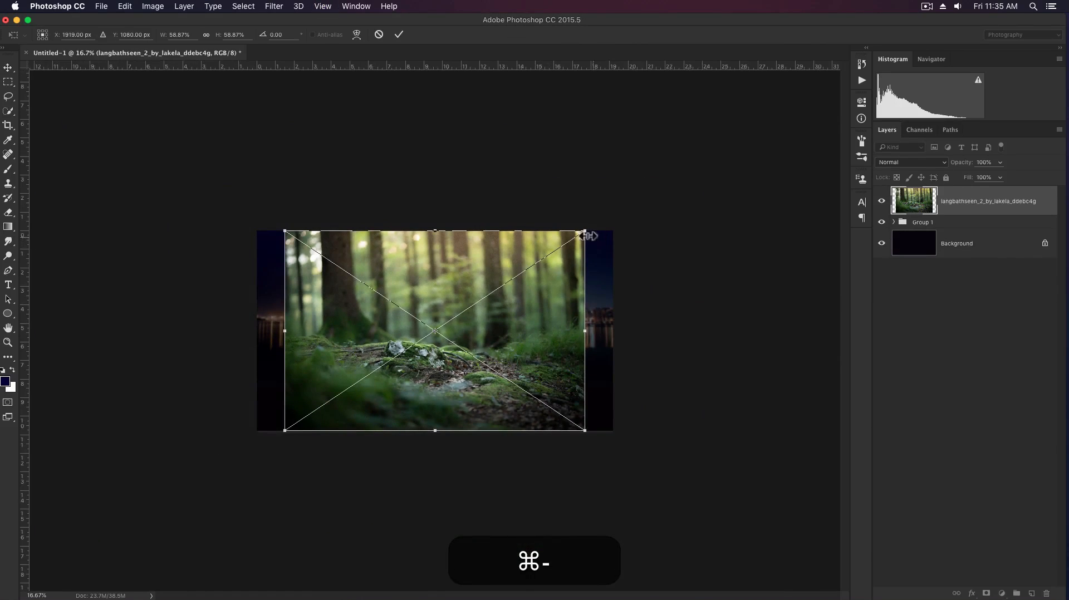
pyautogui.moveTo(585, 233); pyautogui.dragTo(614, 214)
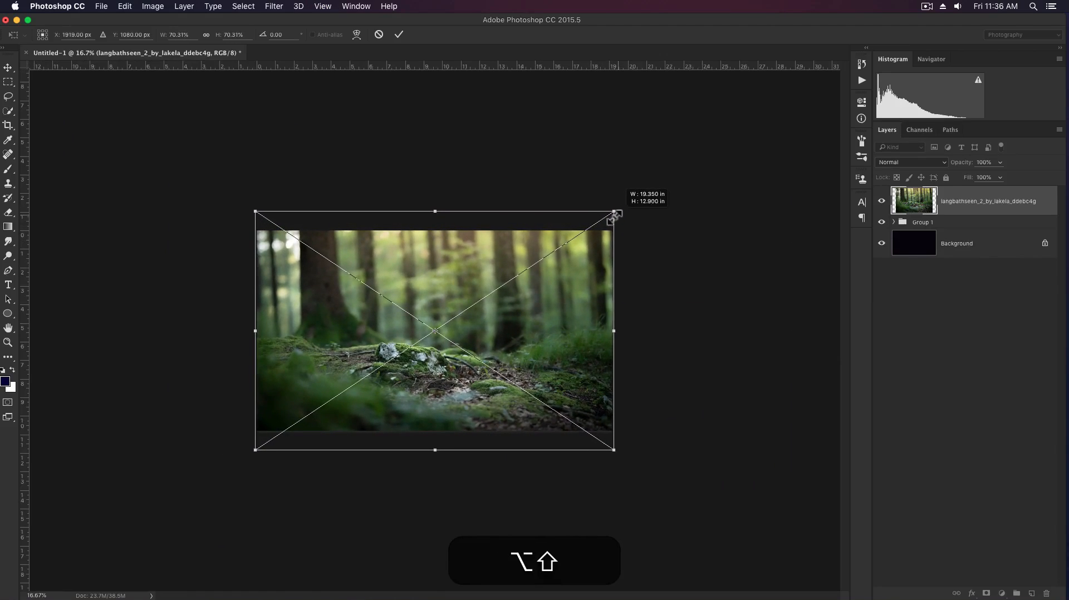
pyautogui.press('Return')
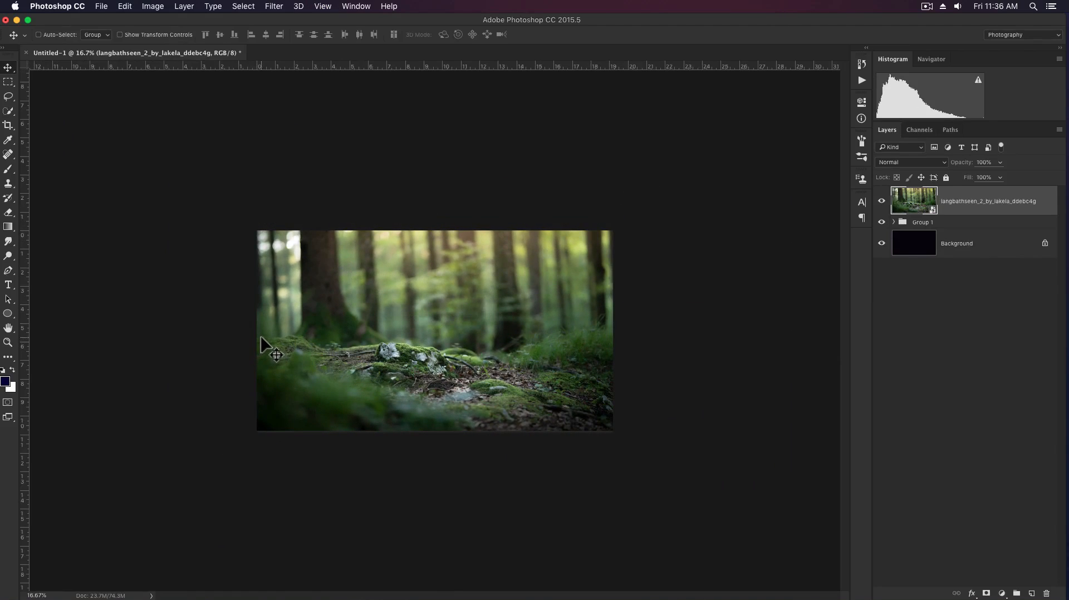
# - Trace a Pen path along the mossy ground's upper edge, from the forest photo's left side to beyond its right side
pyautogui.press('z')
pyautogui.moveTo(244, 351); pyautogui.dragTo(331, 353)
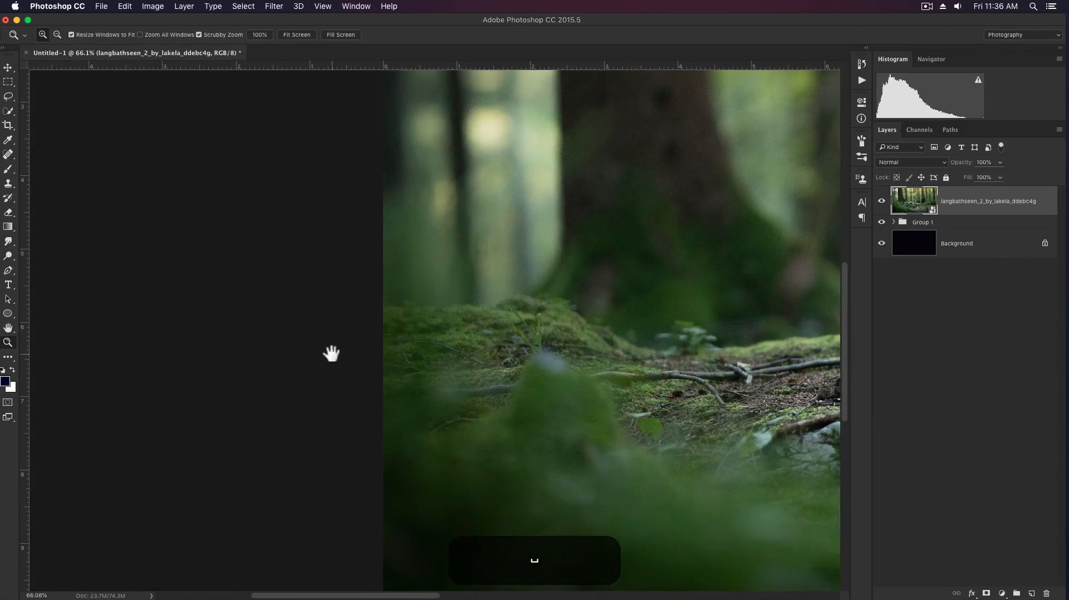
pyautogui.press('p')
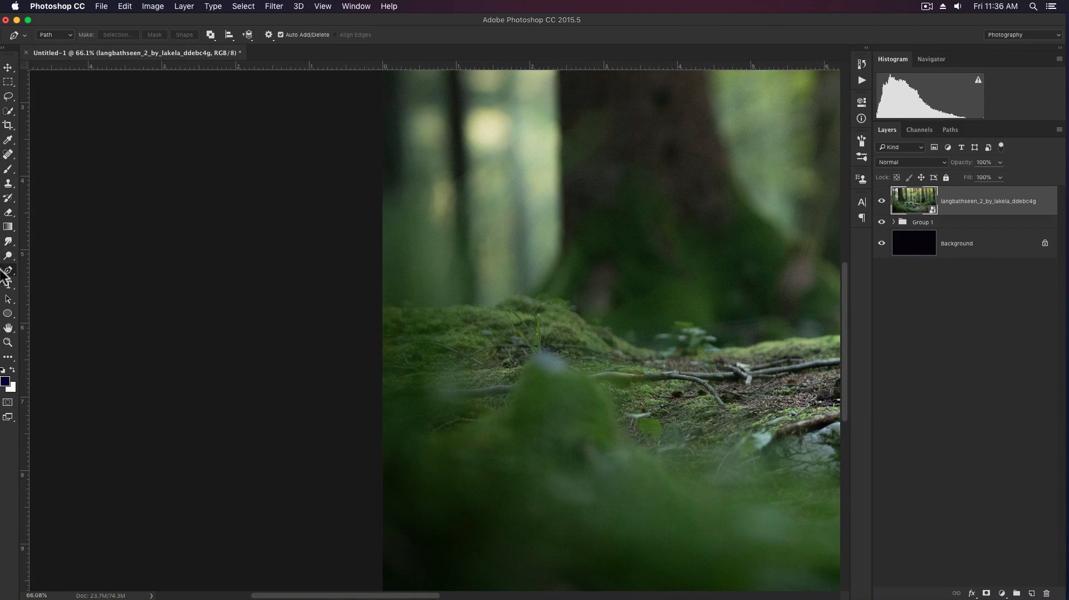
pyautogui.click(381, 313)
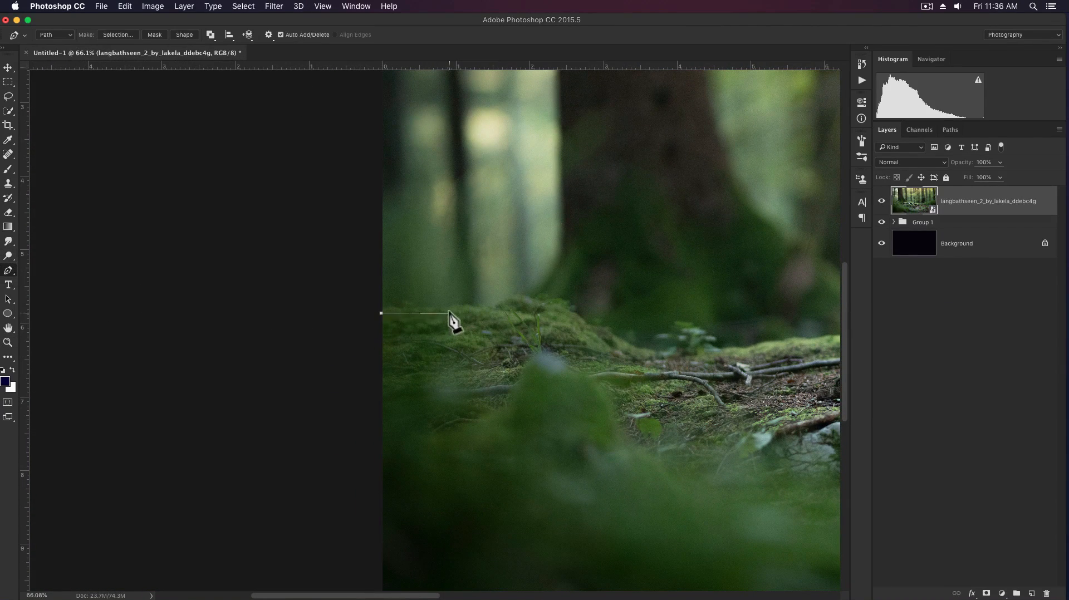
pyautogui.moveTo(449, 308); pyautogui.dragTo(470, 306)
pyautogui.click(494, 308)
pyautogui.moveTo(538, 311); pyautogui.dragTo(461, 302)
pyautogui.moveTo(481, 318); pyautogui.dragTo(432, 348)
pyautogui.click(495, 324)
pyautogui.moveTo(464, 341); pyautogui.dragTo(506, 337)
pyautogui.moveTo(573, 326); pyautogui.dragTo(474, 332)
pyautogui.click(493, 329)
pyautogui.click(504, 321)
pyautogui.click(527, 323)
pyautogui.click(547, 321)
pyautogui.moveTo(563, 324); pyautogui.dragTo(585, 323)
pyautogui.moveTo(601, 329); pyautogui.dragTo(518, 319)
pyautogui.click(533, 326)
pyautogui.click(552, 324)
pyautogui.click(578, 329)
pyautogui.click(586, 329)
pyautogui.moveTo(604, 331); pyautogui.dragTo(525, 320)
pyautogui.click(534, 324)
pyautogui.click(540, 333)
pyautogui.click(547, 333)
pyautogui.moveTo(619, 318); pyautogui.dragTo(568, 323)
pyautogui.click(581, 332)
pyautogui.moveTo(615, 327); pyautogui.dragTo(518, 322)
pyautogui.moveTo(539, 324); pyautogui.dragTo(577, 331)
pyautogui.moveTo(592, 346); pyautogui.dragTo(664, 309)
pyautogui.moveTo(768, 268); pyautogui.dragTo(621, 289)
pyautogui.moveTo(718, 275); pyautogui.dragTo(526, 283)
pyautogui.click(680, 275)
# - Carry the path around the outside of the canvas above the trees and close it at its starting point
pyautogui.press('z')
pyautogui.moveTo(722, 278); pyautogui.dragTo(747, 200)
pyautogui.press('p')
pyautogui.click(680, 188)
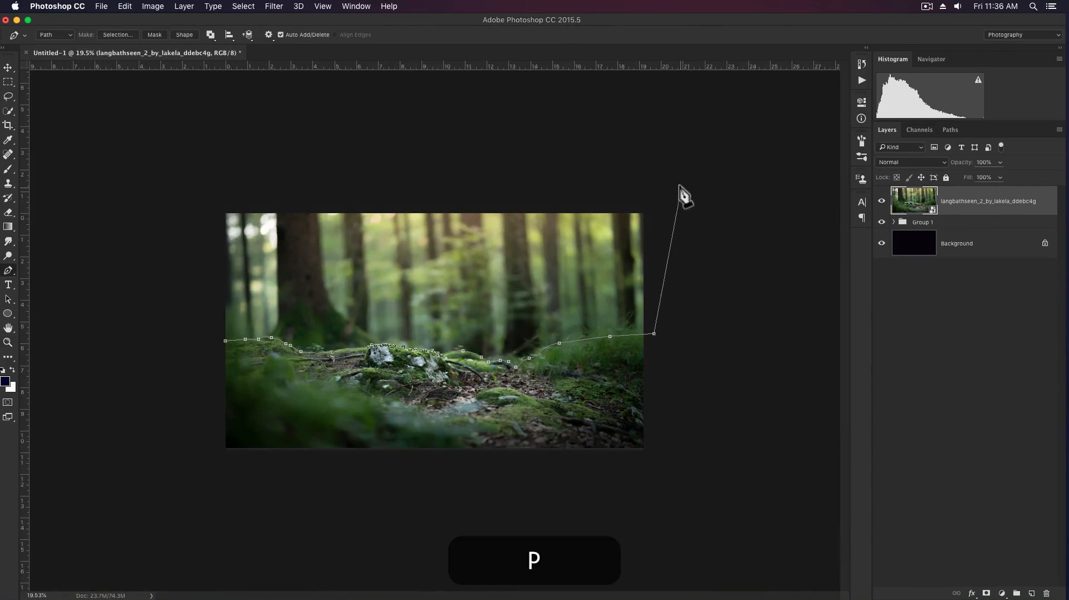
pyautogui.click(199, 192)
pyautogui.click(225, 340)
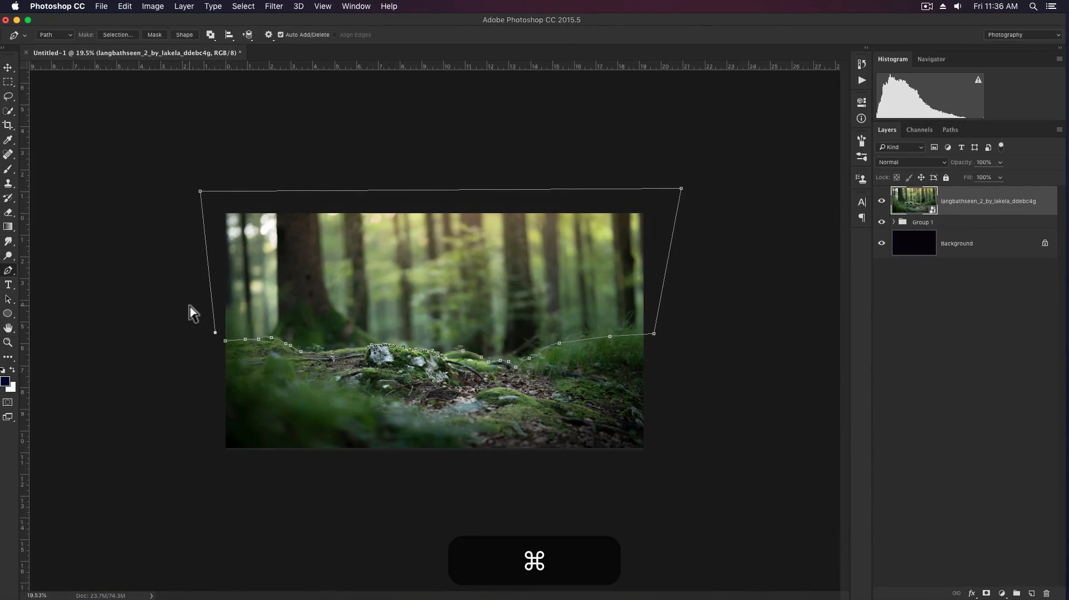
# - Convert the path to a selection and add a layer mask that hides the trees above the mossy ground
pyautogui.press('super+Return')
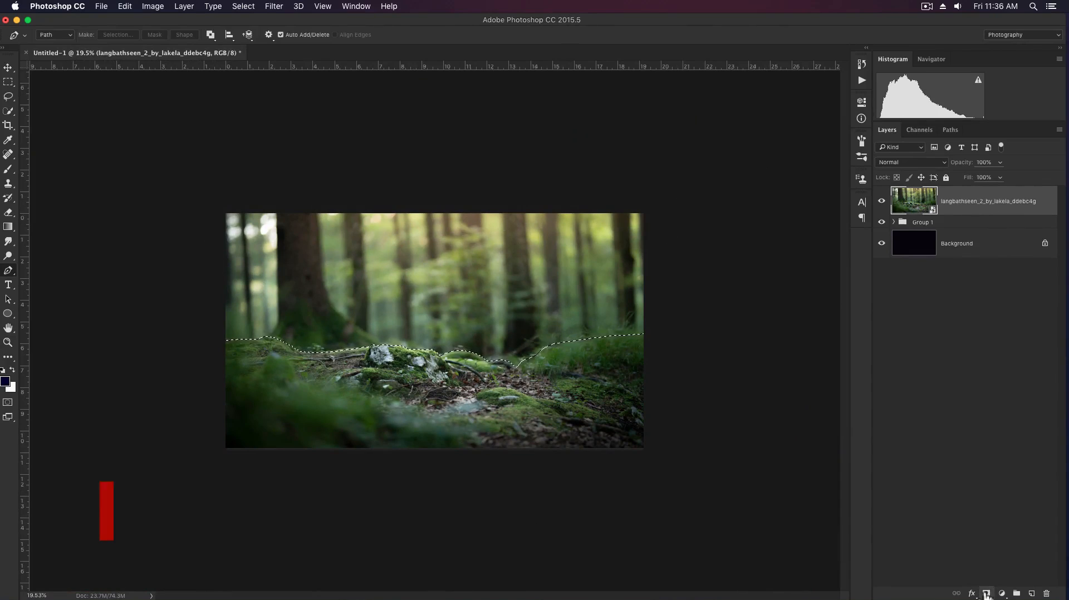
pyautogui.keyDown('alt'); pyautogui.click(986, 594); pyautogui.keyUp('alt')
pyautogui.press('super+i')
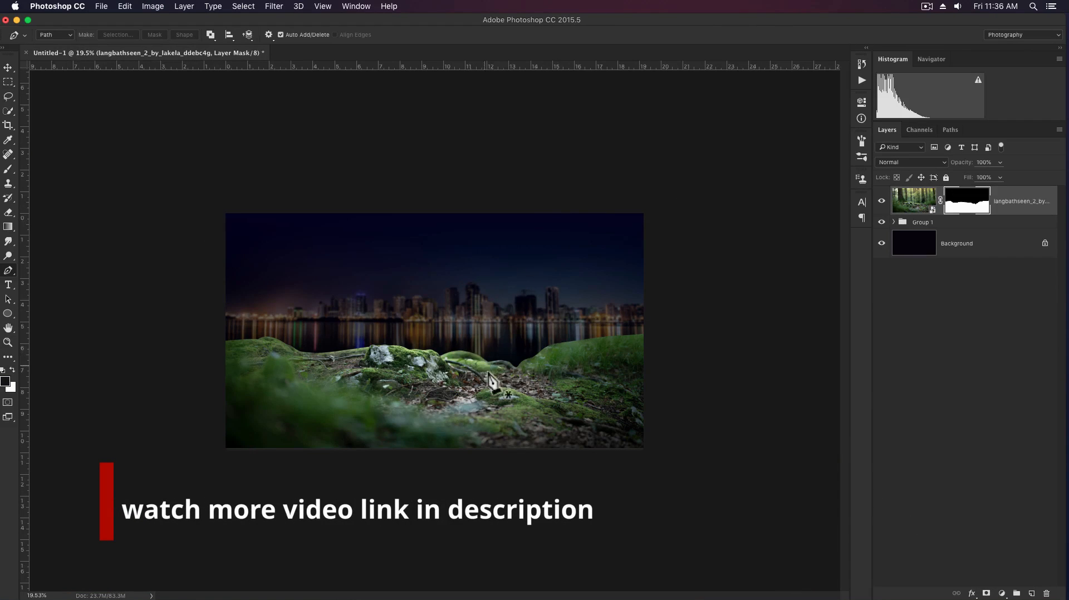
# - Move the masked forest ground straight down to reveal more of the water in front of the skyline
pyautogui.press('z')
pyautogui.moveTo(527, 383); pyautogui.dragTo(542, 370)
pyautogui.press('v')
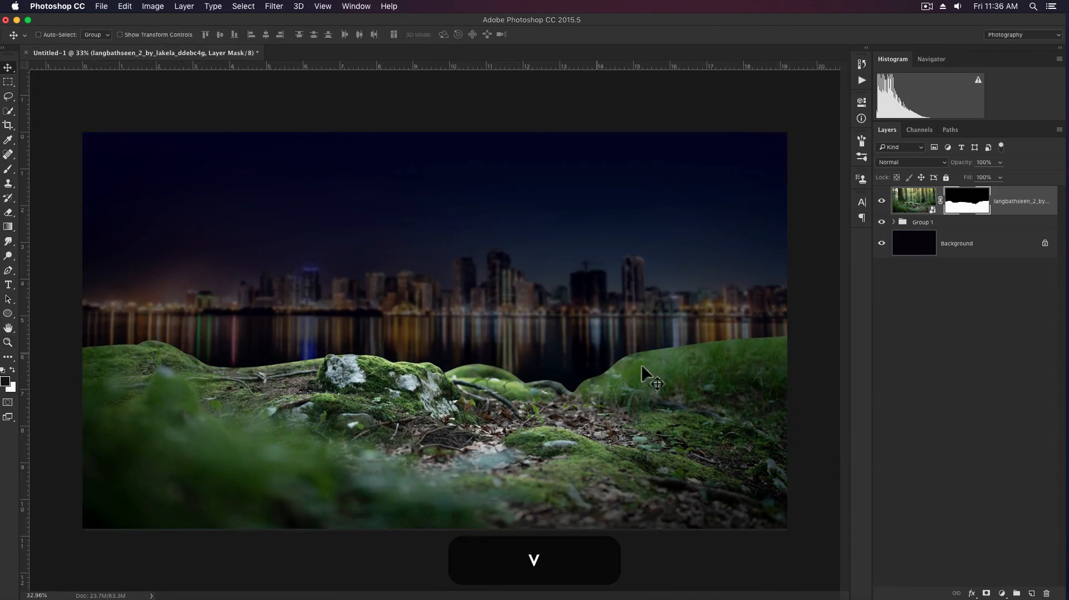
pyautogui.moveTo(662, 376); pyautogui.dragTo(664, 395)
# - Choose the grass-shaped brush tip at 134 px for painting on the forest layer's mask
pyautogui.press('b')
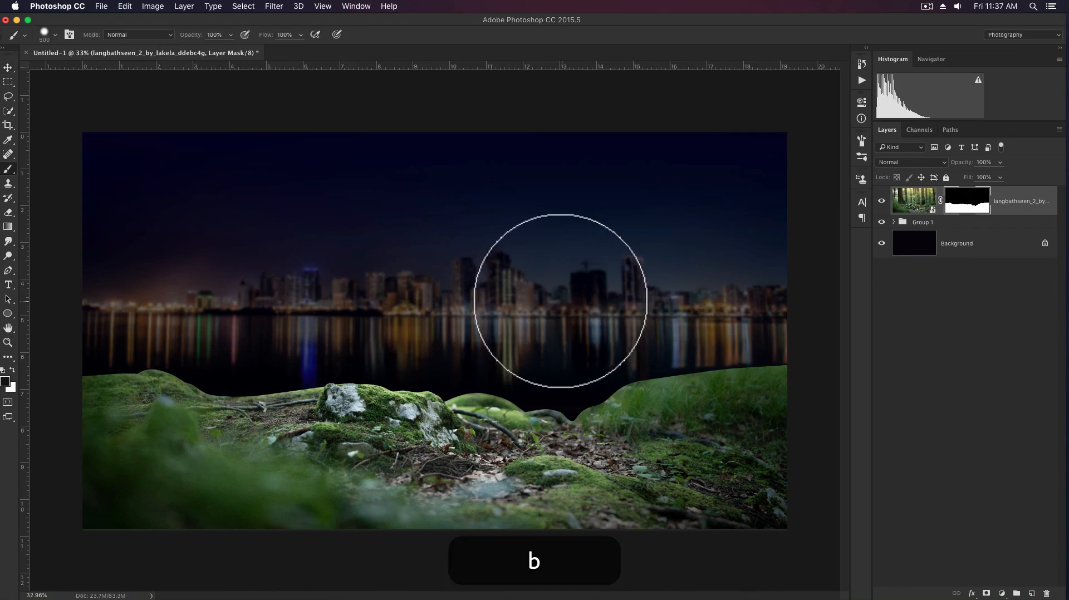
pyautogui.rightClick(576, 272)
pyautogui.click(927, 561)
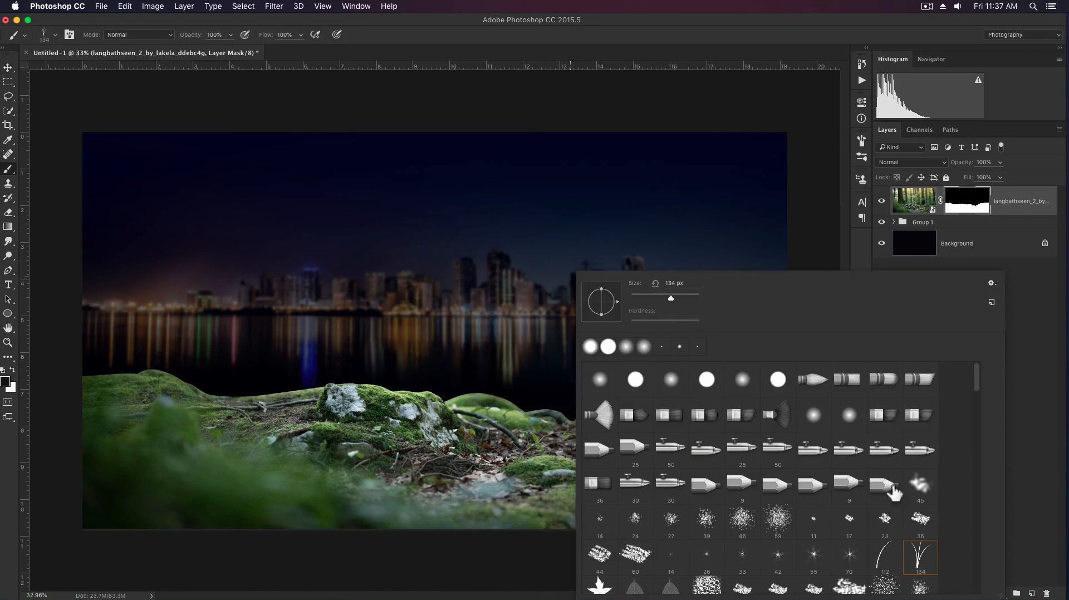
pyautogui.click(764, 38)
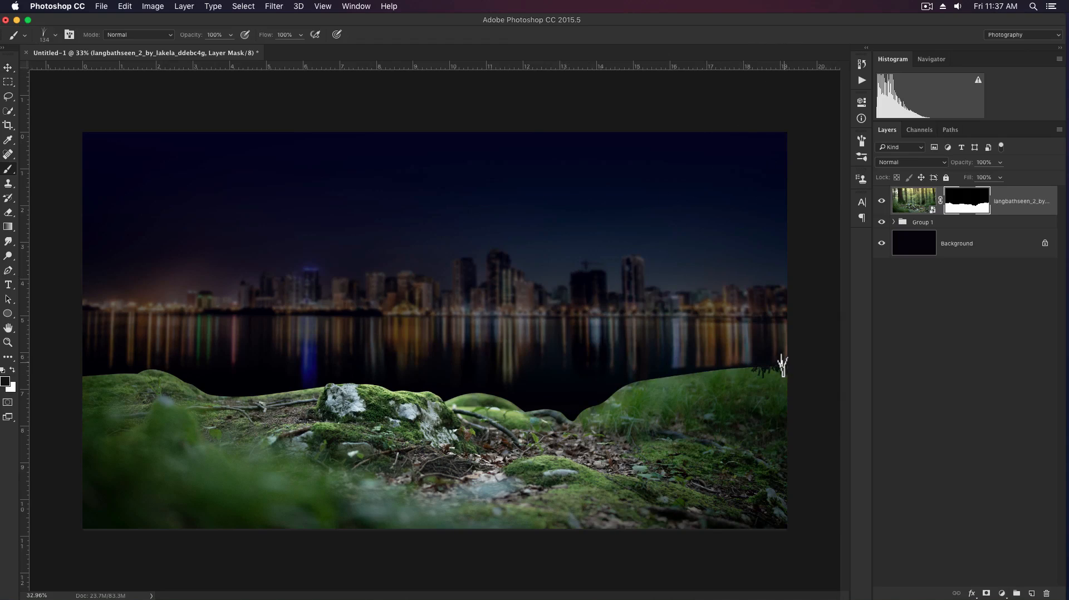
# - Paint white grass blades on the mask along the right hill's edge and the small mounds in the middle
pyautogui.press('x')
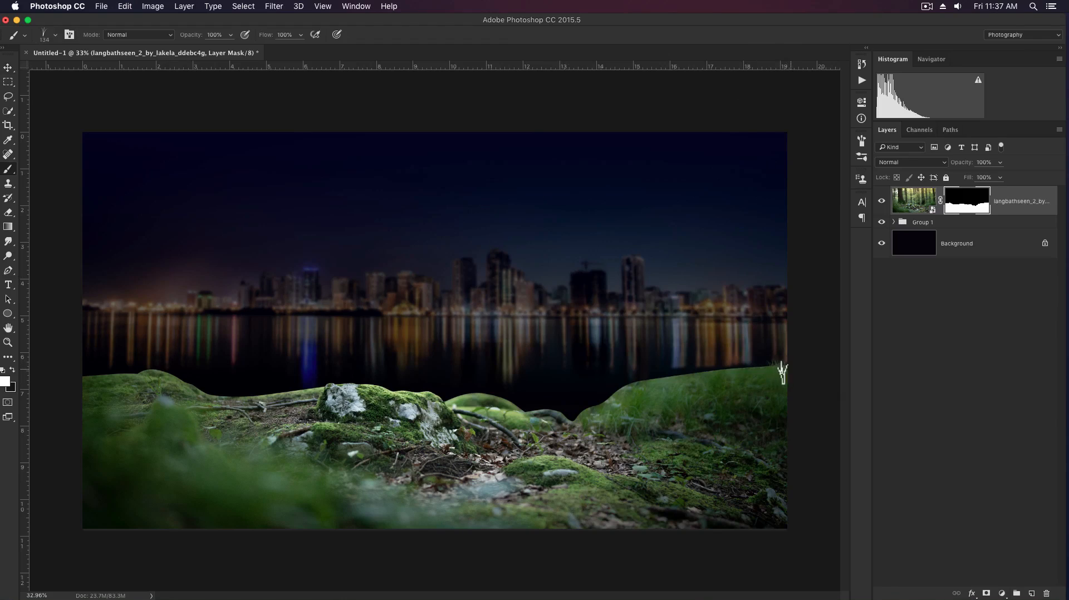
pyautogui.moveTo(767, 371)
pyautogui.mouseDown()
pyautogui.moveTo(712, 375)
pyautogui.moveTo(782, 370)
pyautogui.moveTo(634, 381)
pyautogui.mouseUp()
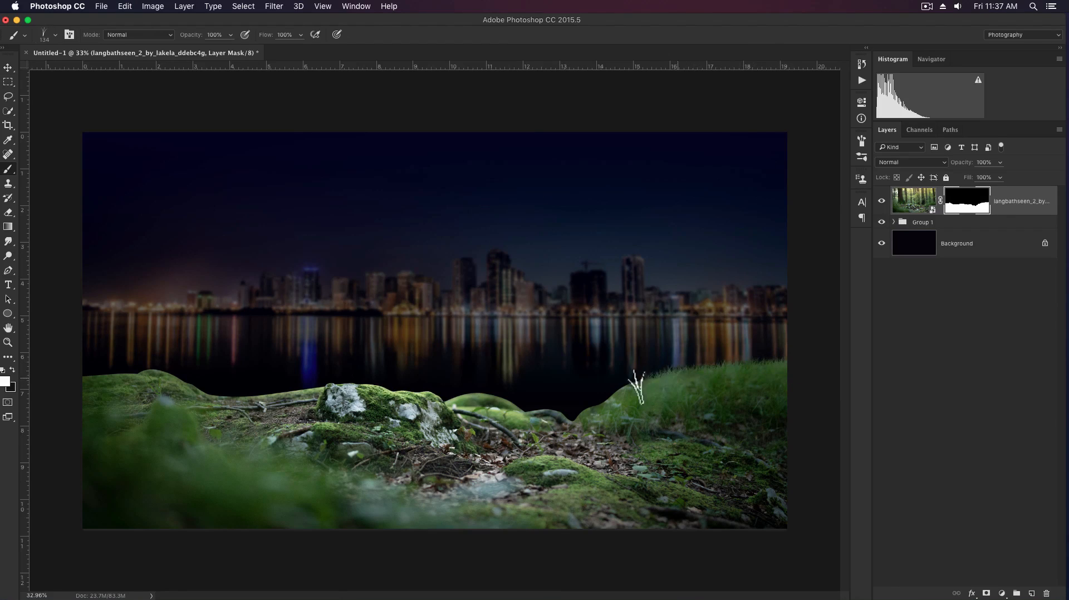
pyautogui.press('[')
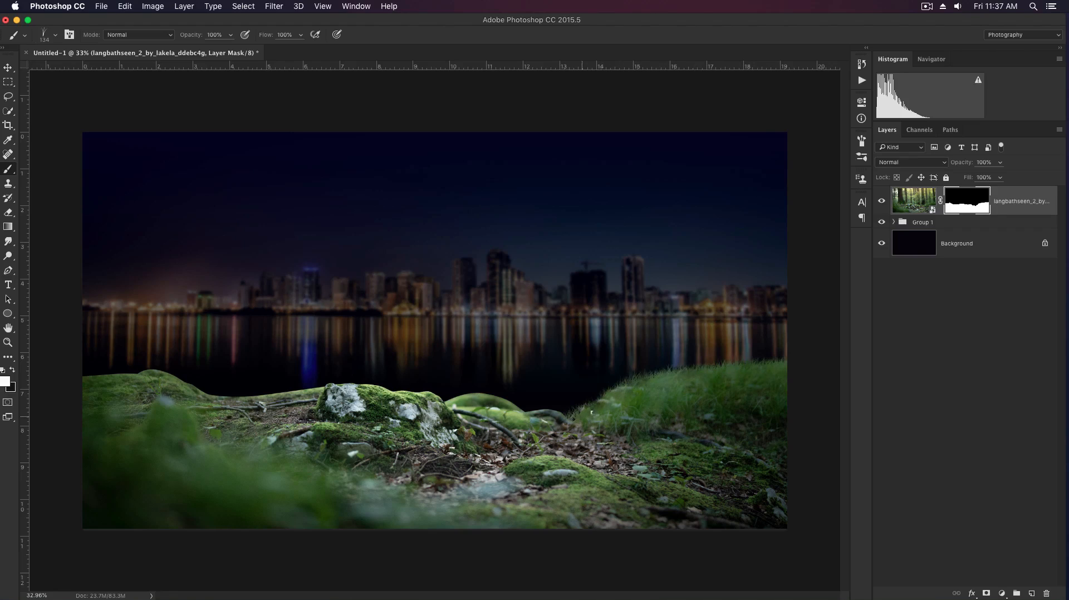
pyautogui.moveTo(559, 415); pyautogui.dragTo(541, 414)
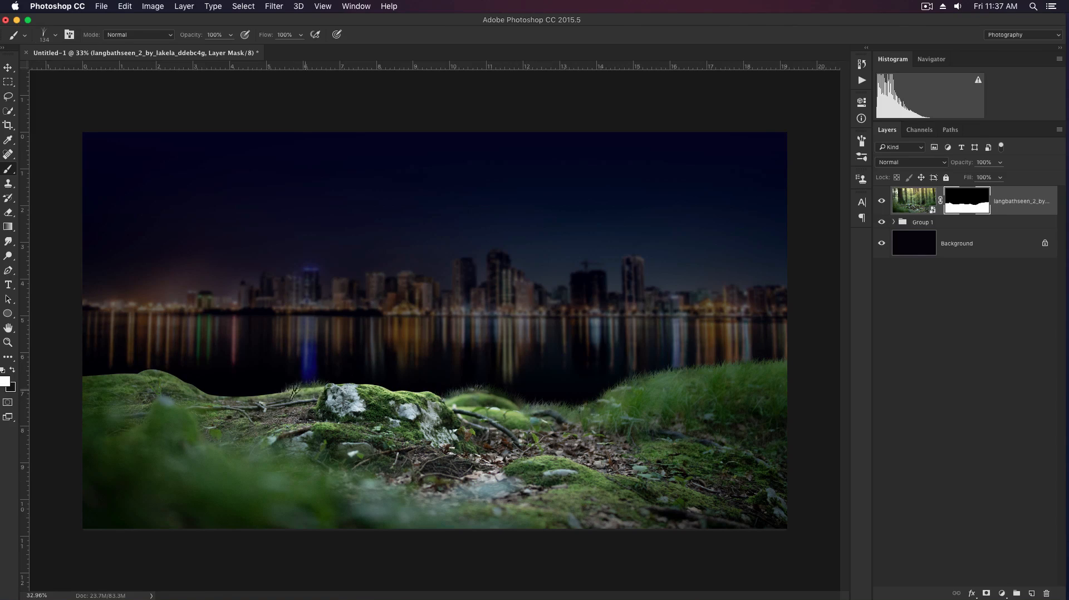
# - Paint grass blades on the mask along the left ridge, enlarging the brush for the mound at the left edge
pyautogui.moveTo(294, 390); pyautogui.dragTo(220, 401)
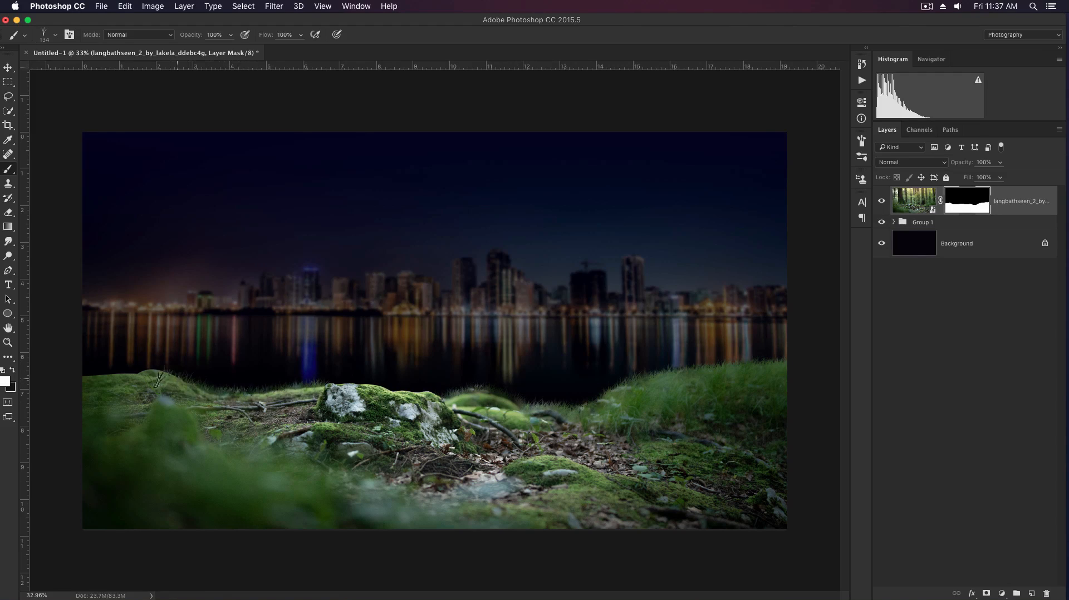
pyautogui.press('[')
pyautogui.press(']')
pyautogui.press(']')
pyautogui.press(']')
pyautogui.press(']')
pyautogui.press(']')
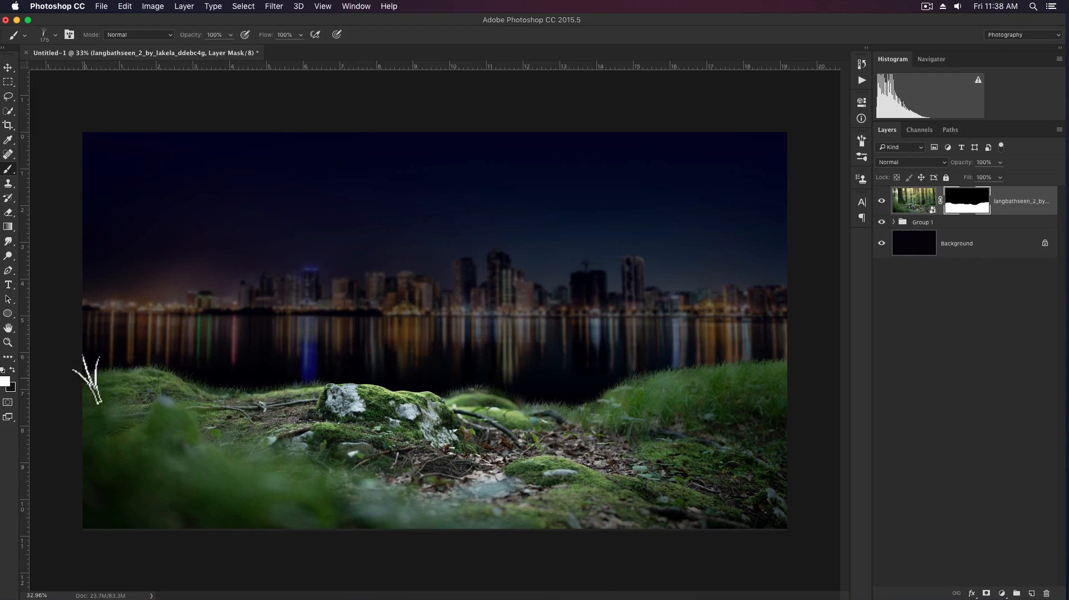
pyautogui.moveTo(87, 379)
pyautogui.mouseDown()
pyautogui.moveTo(174, 376)
pyautogui.moveTo(221, 393)
pyautogui.mouseUp()
# - Refine the grass on the mask along the right hill's edge, using brush sizes of 125 and 200 px
pyautogui.press('[')
pyautogui.press('[')
pyautogui.press('[')
pyautogui.press('[')
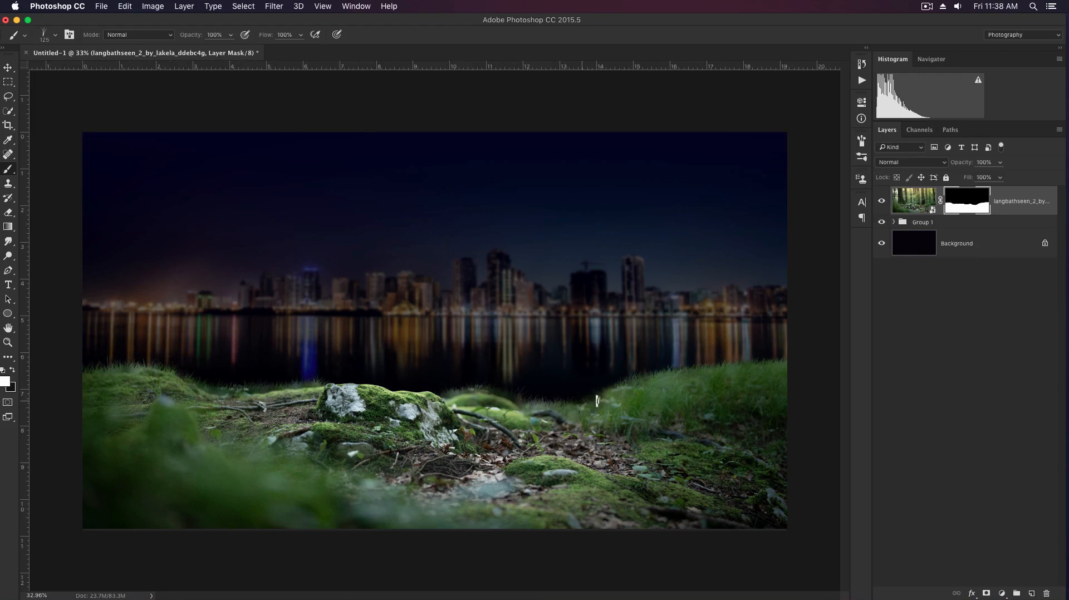
pyautogui.press(']')
pyautogui.press(']')
pyautogui.press(']')
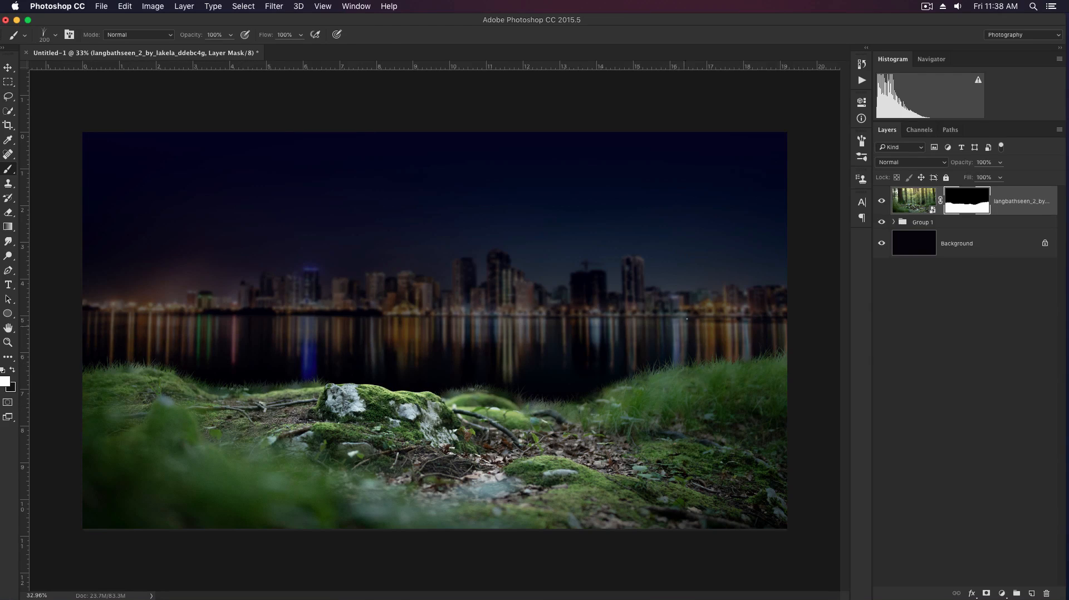
# - Soften the edge of the forest layer's mask with a slight Gaussian Blur
pyautogui.press('v')
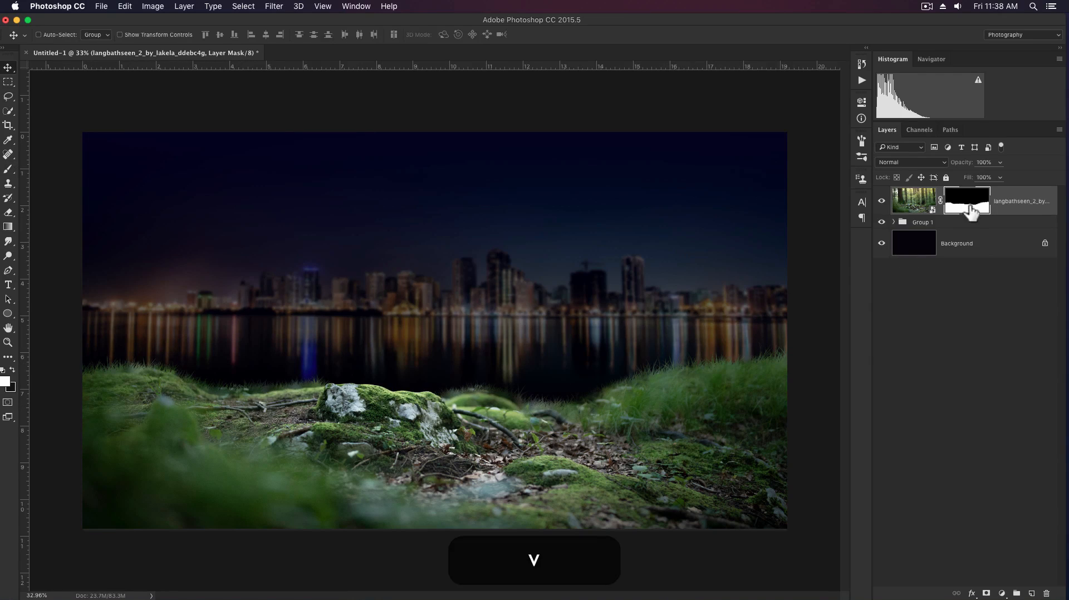
pyautogui.click(278, 11)
pyautogui.moveTo(384, 138)
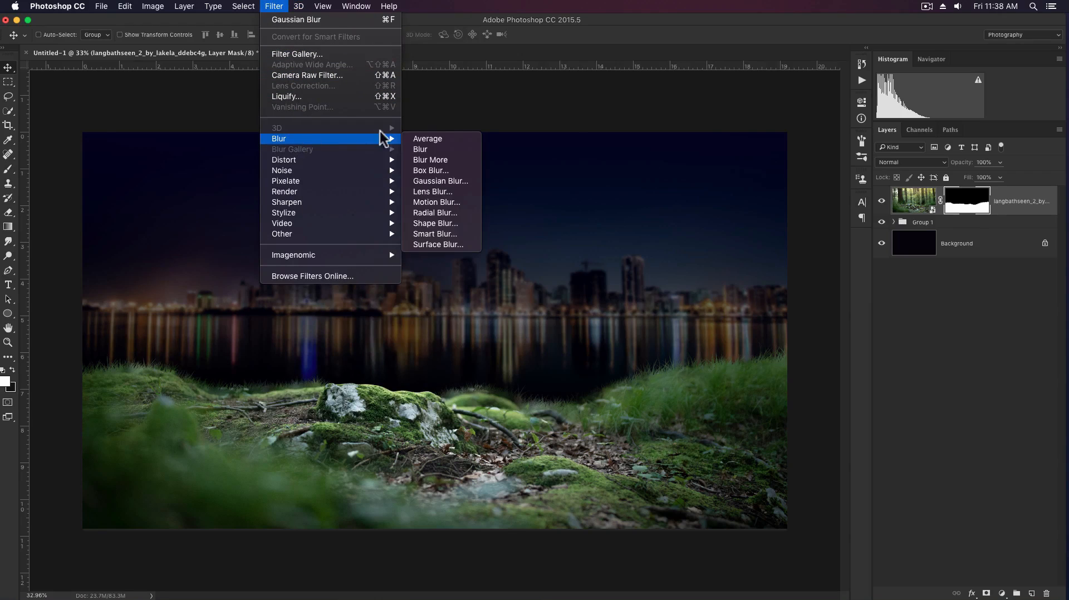
pyautogui.click(454, 181)
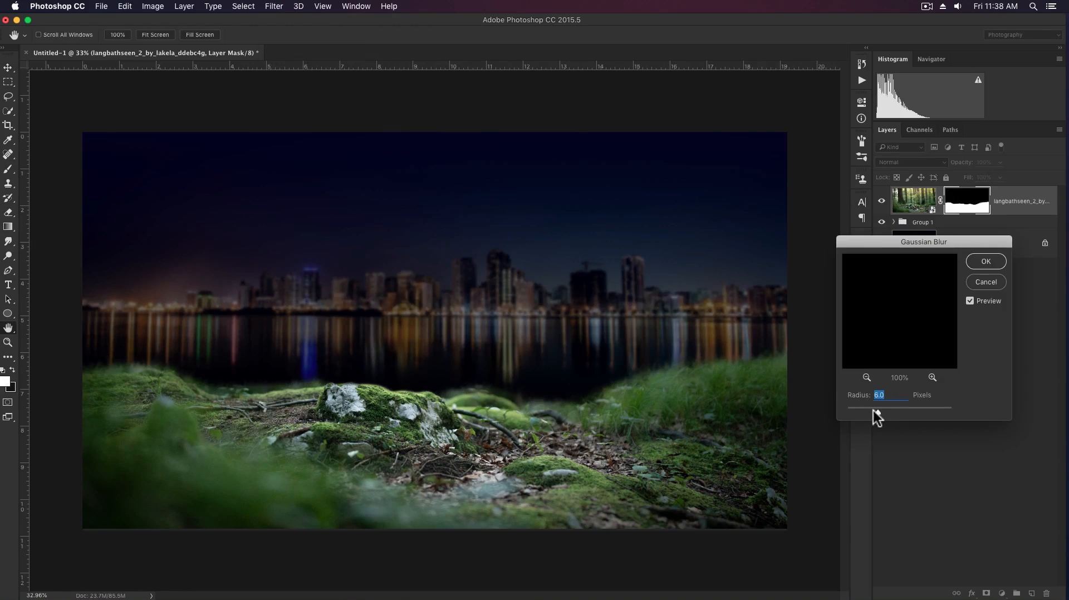
pyautogui.moveTo(871, 409); pyautogui.dragTo(863, 409)
pyautogui.moveTo(865, 412); pyautogui.dragTo(864, 412)
pyautogui.click(986, 265)
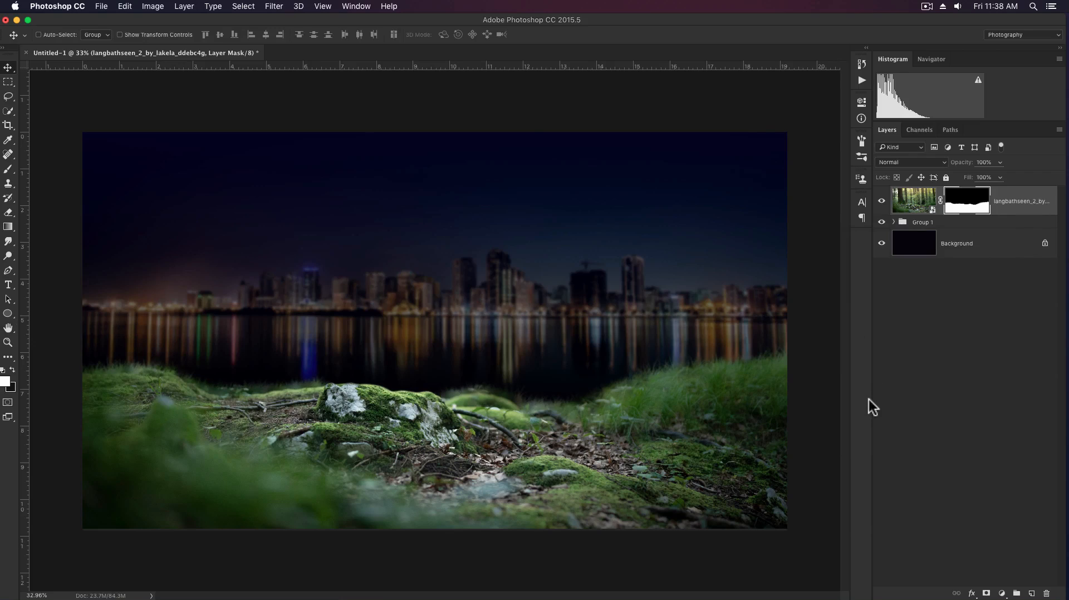
# - Add an Exposure adjustment clipped to the forest layer, with Exposure -3.03 and Gamma Correction 0.87
pyautogui.click(1001, 594)
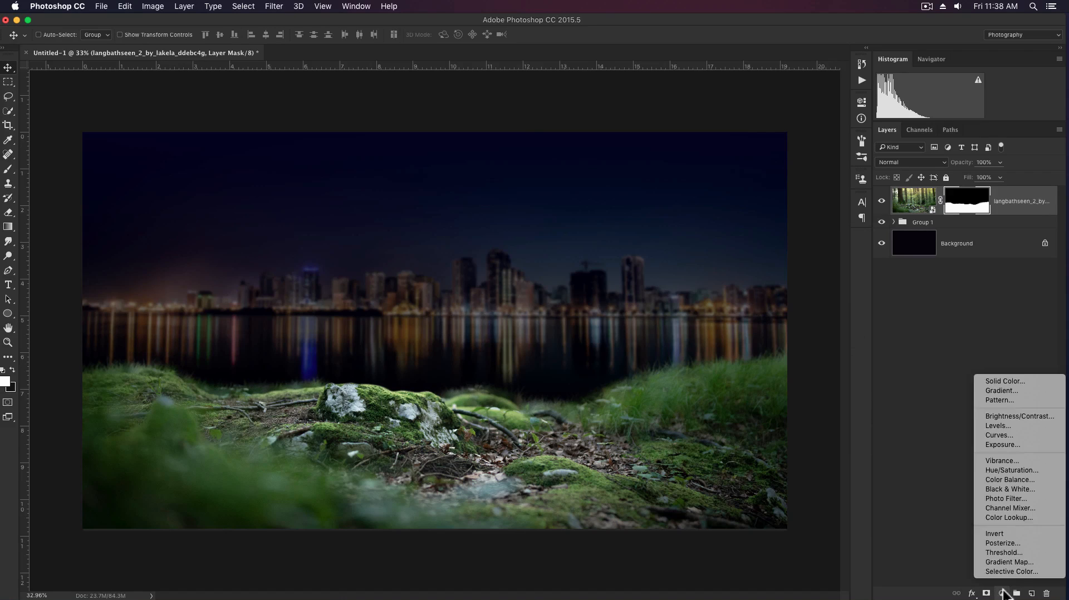
pyautogui.click(1013, 443)
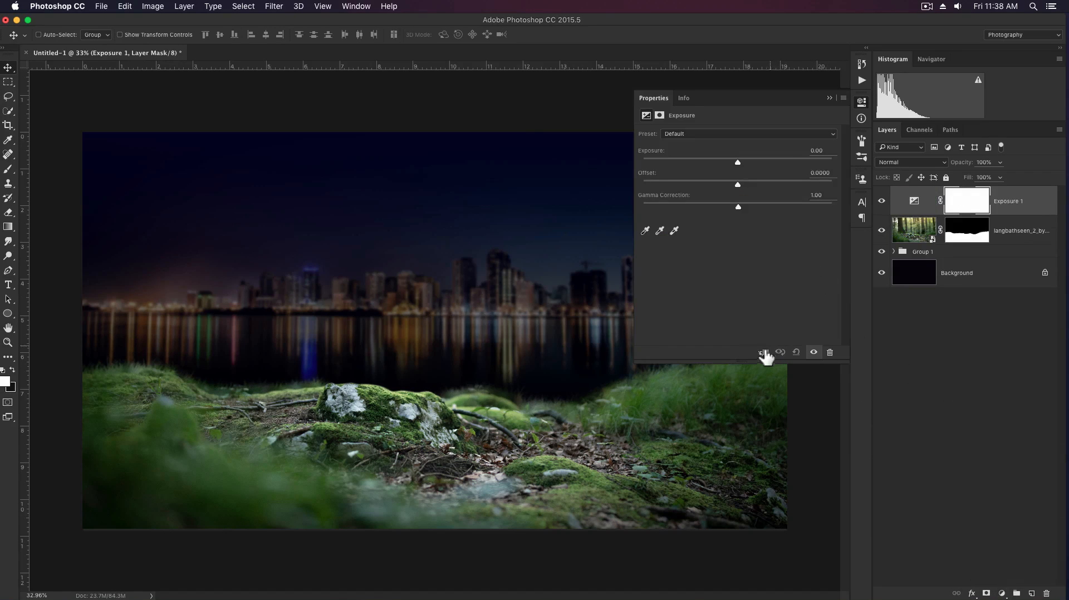
pyautogui.click(763, 352)
pyautogui.moveTo(730, 160); pyautogui.dragTo(693, 162)
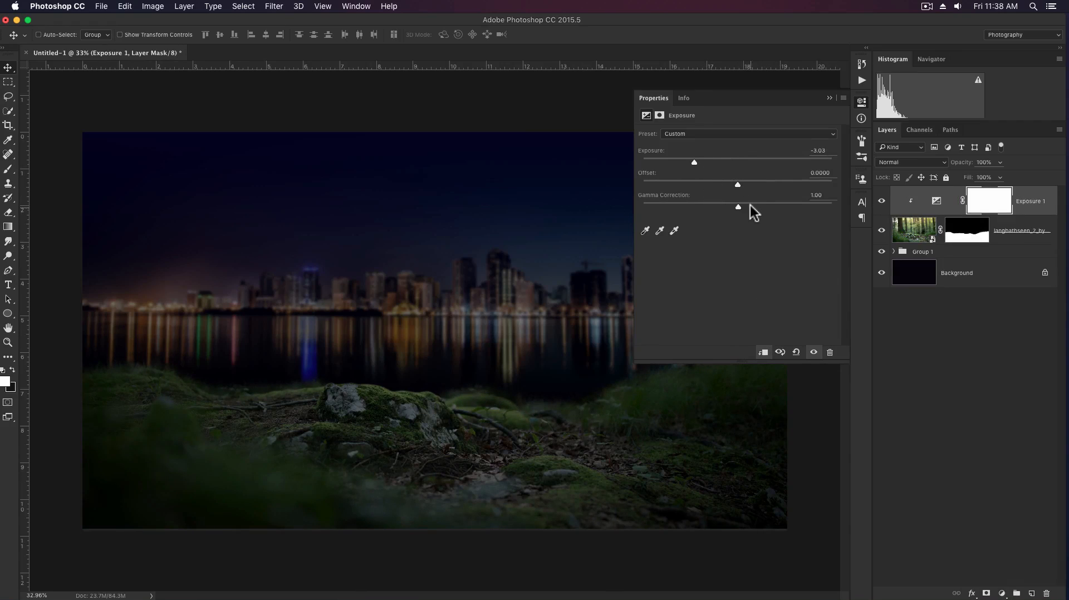
pyautogui.moveTo(739, 206)
pyautogui.mouseDown()
pyautogui.moveTo(757, 203)
pyautogui.moveTo(746, 205)
pyautogui.mouseUp()
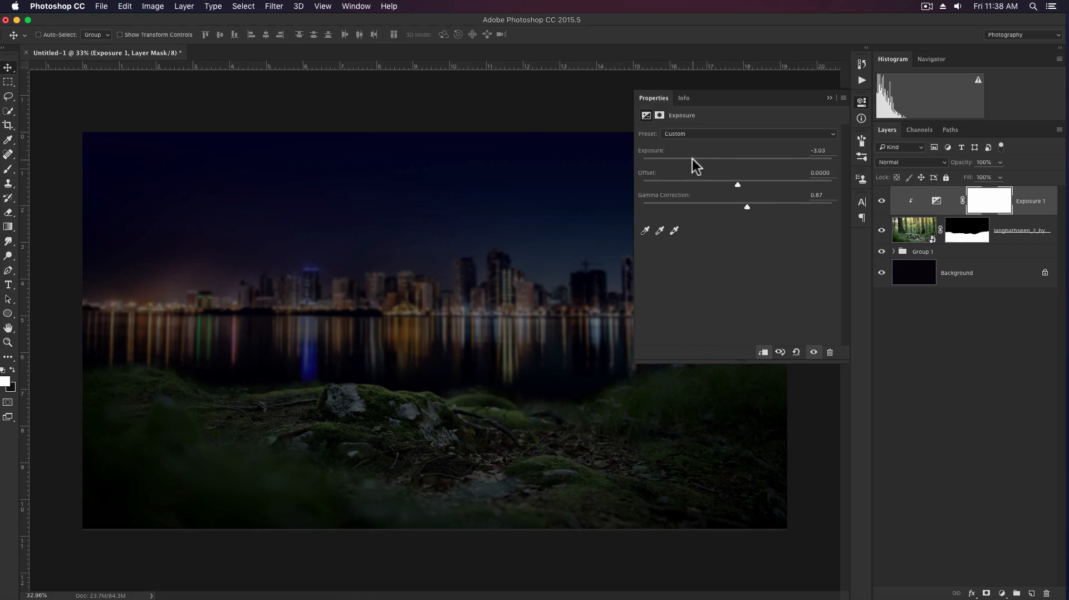
pyautogui.click(828, 98)
# - Set the soft round brush's Transfer options so that flow is controlled by Pen Pressure for painting the rock
pyautogui.press('z')
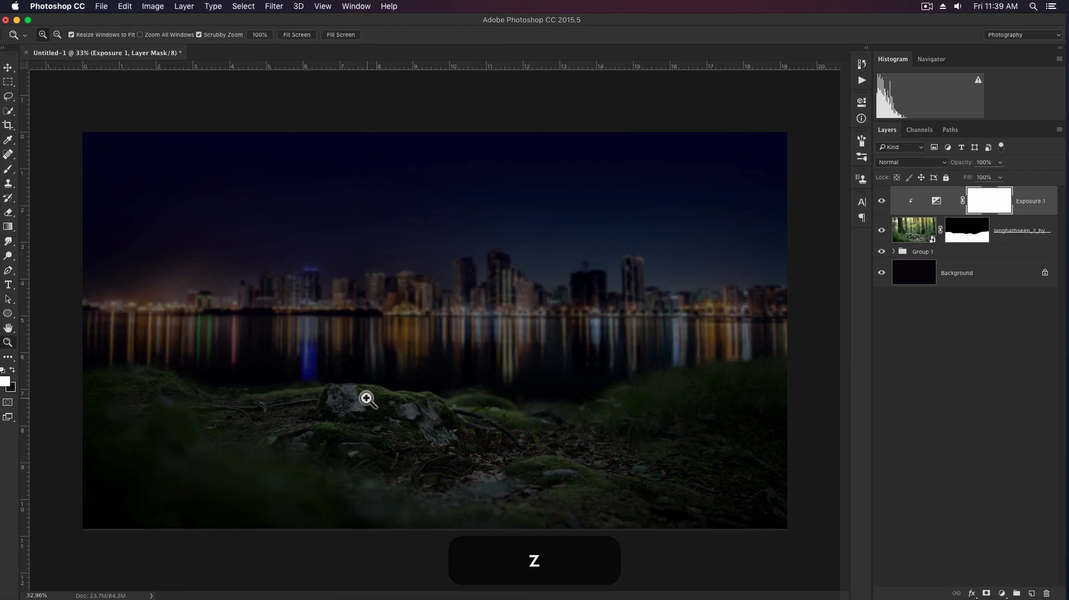
pyautogui.moveTo(365, 398)
pyautogui.mouseDown()
pyautogui.moveTo(401, 400)
pyautogui.moveTo(451, 352)
pyautogui.mouseUp()
pyautogui.press('space')
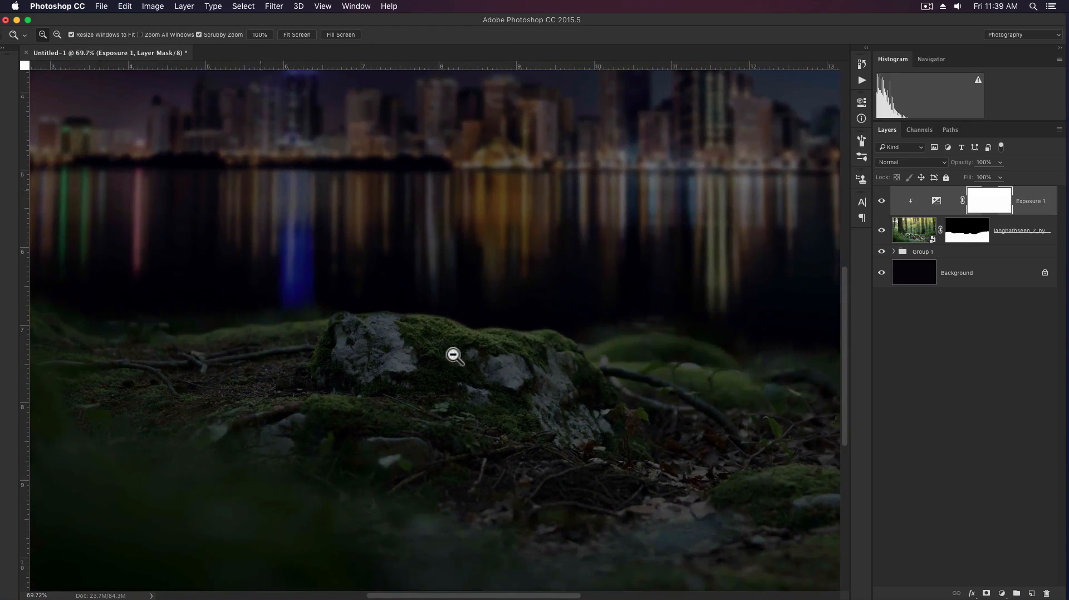
pyautogui.press('b')
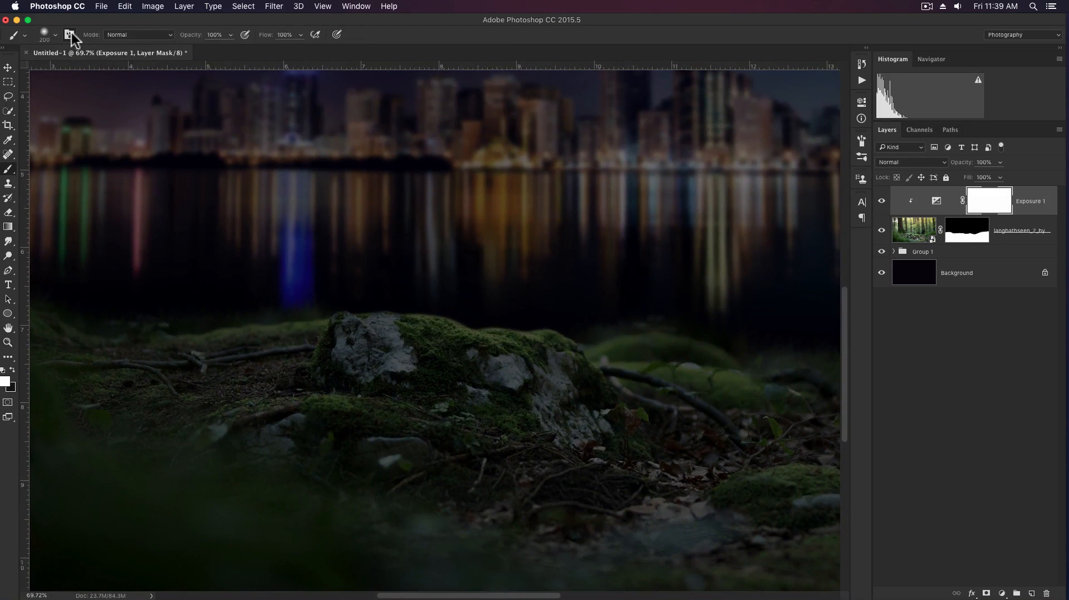
pyautogui.click(72, 33)
pyautogui.click(660, 238)
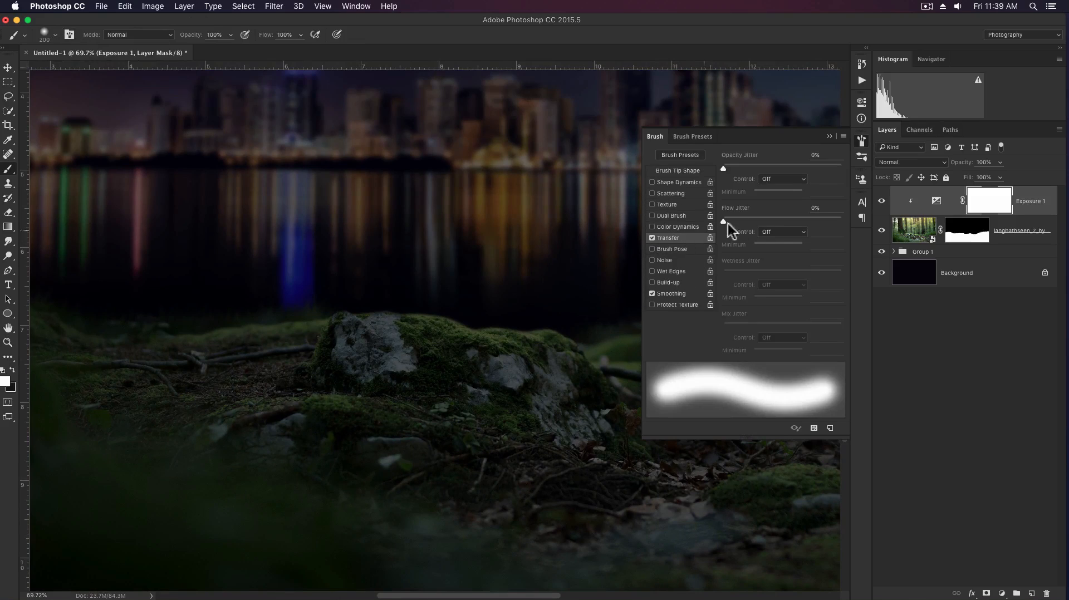
pyautogui.click(778, 247)
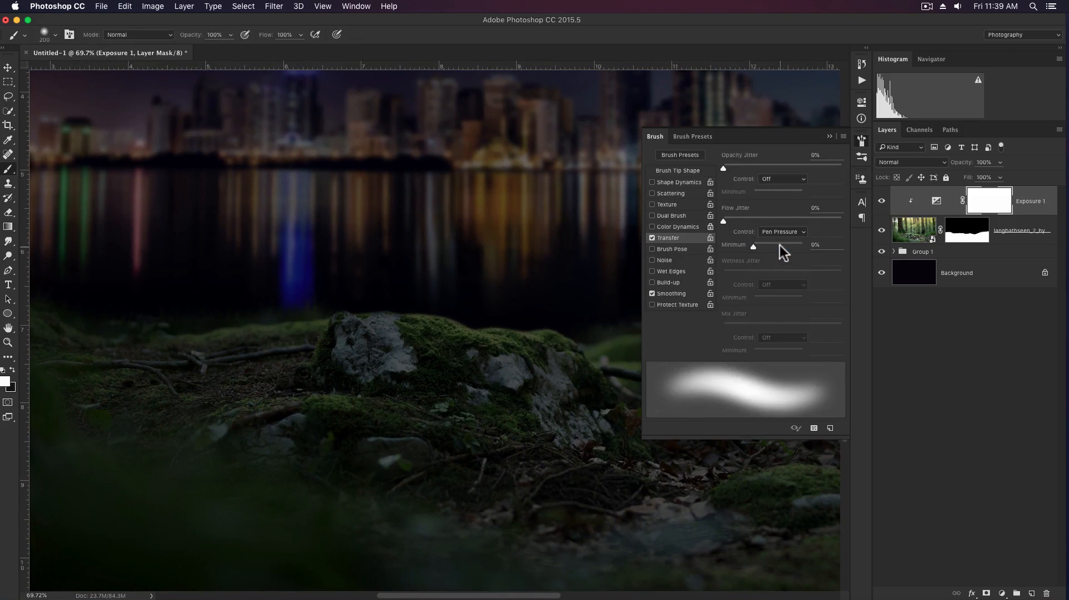
pyautogui.click(829, 136)
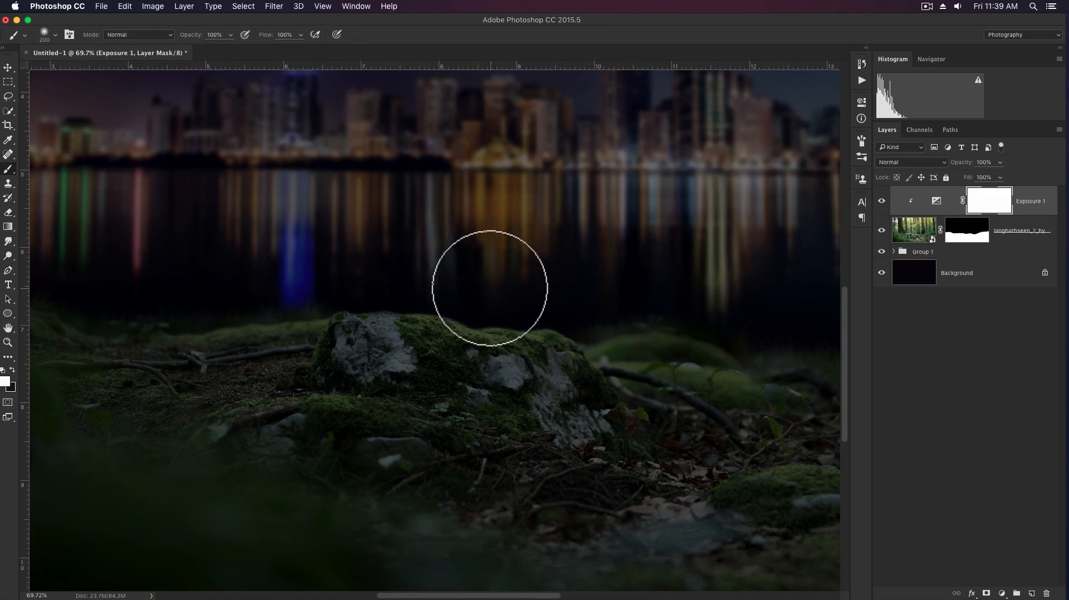
# - Paint black on the Exposure mask along the rock's upper edge with a 40 px brush
pyautogui.press('[')
pyautogui.press('[')
pyautogui.press('[')
pyautogui.press('[')
pyautogui.press('[')
pyautogui.press('[')
pyautogui.press('[')
pyautogui.press('[')
pyautogui.press('[')
pyautogui.press('[')
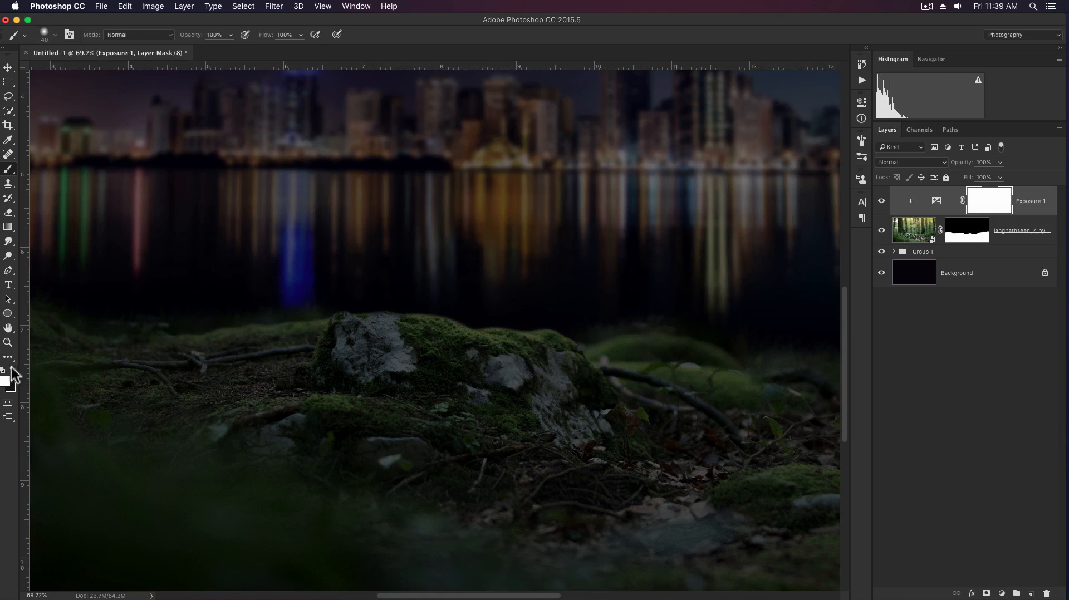
pyautogui.press('super+b')
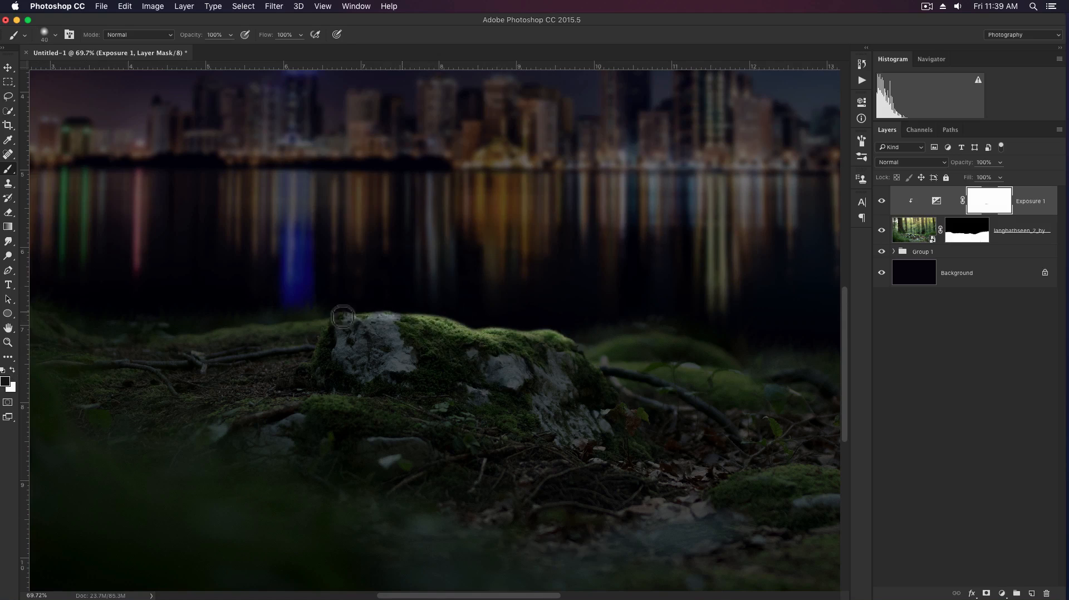
# - Brighten the rock's mossy top and stone faces by painting black on the Exposure mask, using brush sizes of 60 and 100 px
pyautogui.press(']')
pyautogui.press(']')
pyautogui.press(']')
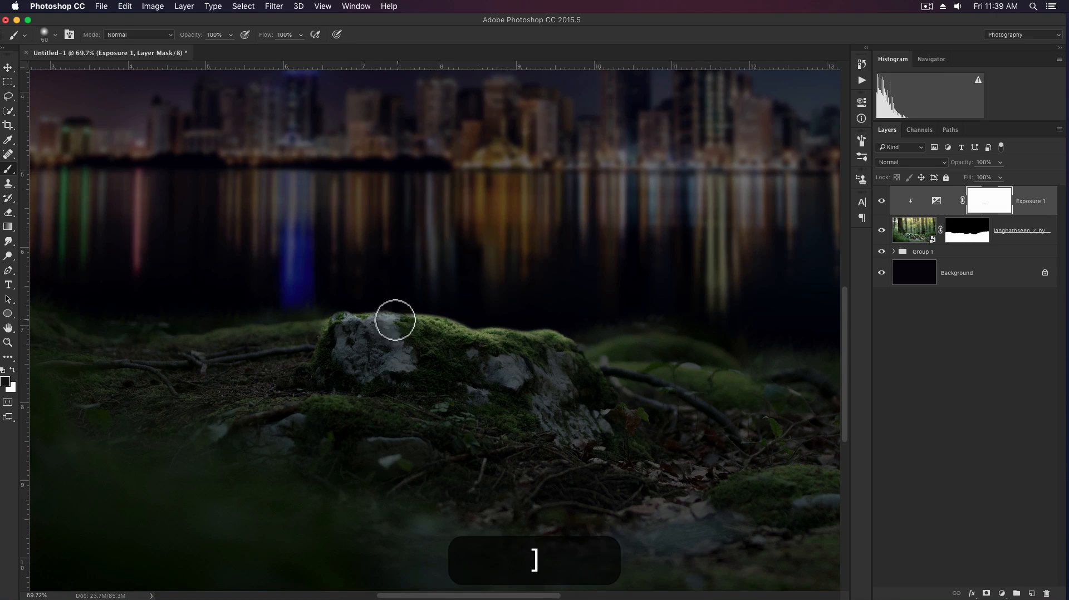
pyautogui.press(']')
pyautogui.press(']')
pyautogui.press(']')
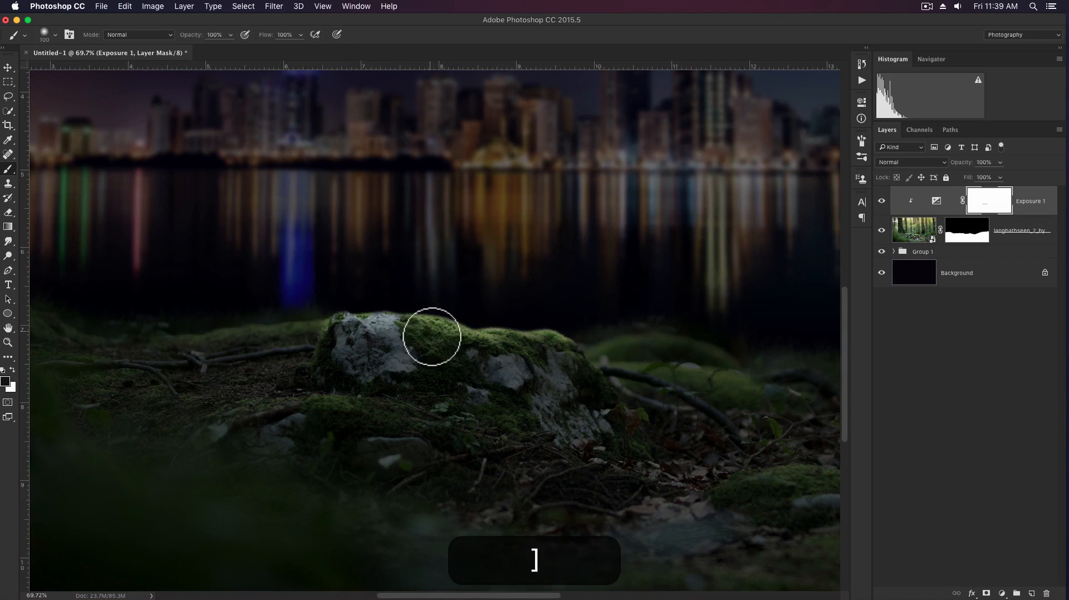
pyautogui.moveTo(532, 356)
pyautogui.mouseDown()
pyautogui.moveTo(575, 361)
pyautogui.moveTo(594, 384)
pyautogui.mouseUp()
# - Paint light onto the moss mounds behind the rock on the Exposure mask with an 80 px brush
pyautogui.press(']')
pyautogui.press('space')
pyautogui.moveTo(690, 367)
pyautogui.mouseDown()
pyautogui.moveTo(606, 356)
pyautogui.moveTo(620, 345)
pyautogui.moveTo(592, 334)
pyautogui.moveTo(524, 350)
pyautogui.mouseUp()
pyautogui.press('[')
pyautogui.press('[')
pyautogui.press('[')
pyautogui.press('[')
pyautogui.press(']')
pyautogui.press(']')
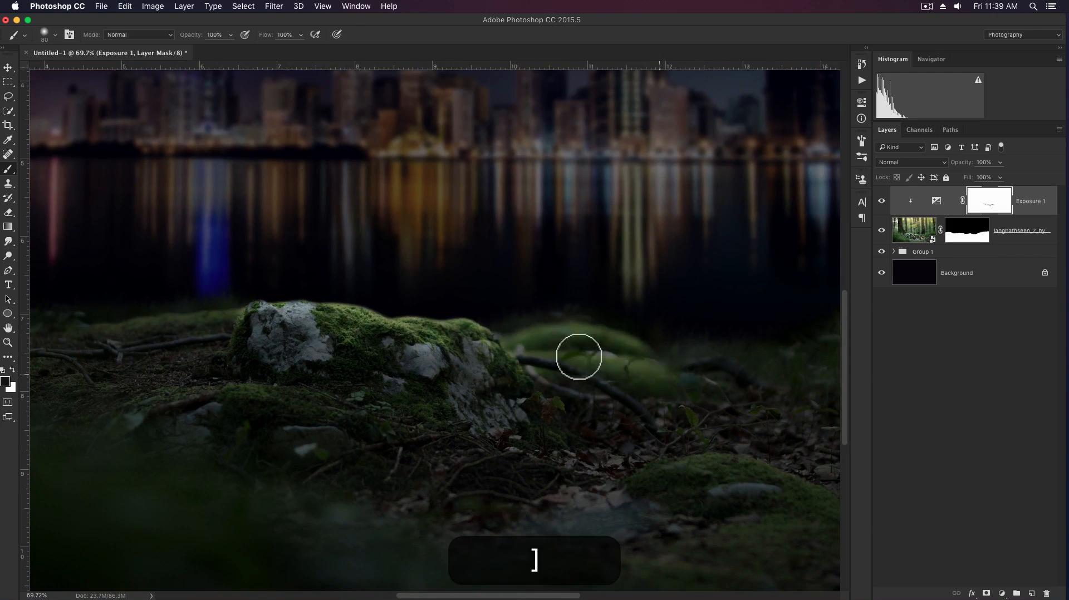
# - Brighten the foreground moss mound at 80 px, then its lower slope at 150 px, on the Exposure mask
pyautogui.press('space')
pyautogui.moveTo(644, 363); pyautogui.dragTo(480, 288)
pyautogui.moveTo(660, 432)
pyautogui.mouseDown()
pyautogui.moveTo(620, 405)
pyautogui.moveTo(549, 389)
pyautogui.moveTo(464, 410)
pyautogui.moveTo(496, 398)
pyautogui.mouseUp()
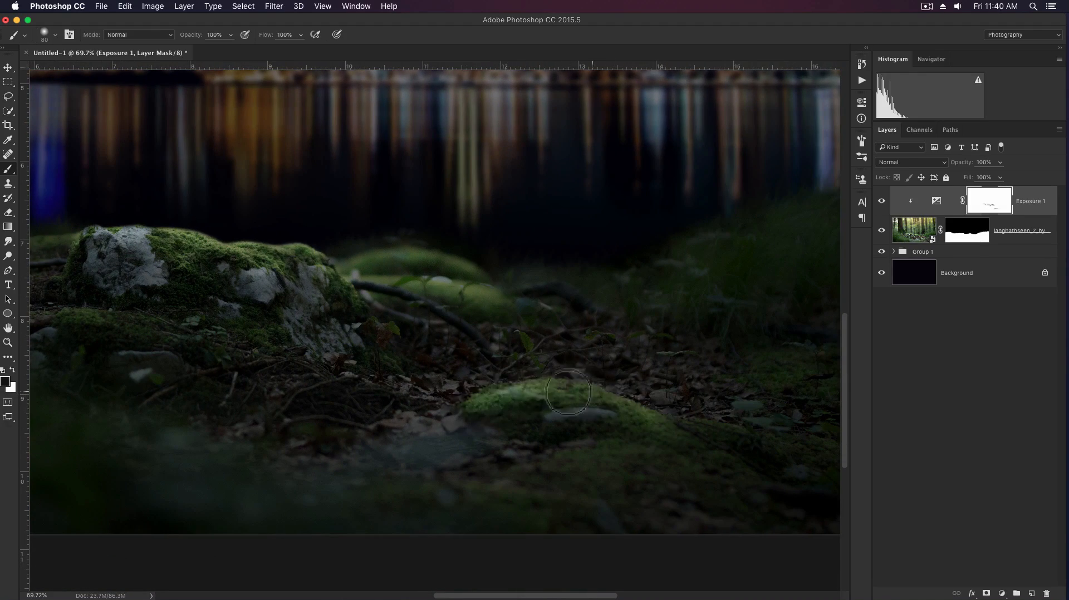
pyautogui.press('space')
pyautogui.moveTo(599, 384); pyautogui.dragTo(538, 300)
pyautogui.press(']')
pyautogui.press(']')
pyautogui.press(']')
pyautogui.press(']')
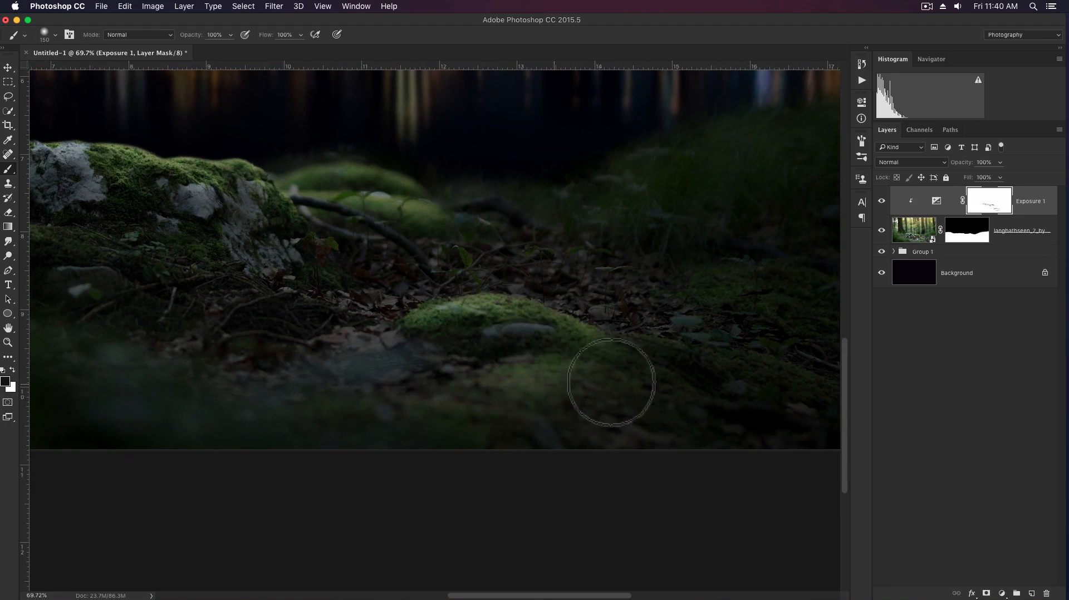
# - Paint black on the Exposure mask over the leaf litter and mossy ground around the foreground mound at 150 px
pyautogui.press('space')
pyautogui.moveTo(673, 314); pyautogui.dragTo(508, 410)
pyautogui.moveTo(422, 370)
pyautogui.mouseDown()
pyautogui.moveTo(373, 353)
pyautogui.moveTo(386, 371)
pyautogui.moveTo(462, 403)
pyautogui.moveTo(550, 389)
pyautogui.moveTo(574, 371)
pyautogui.moveTo(693, 365)
pyautogui.moveTo(673, 334)
pyautogui.moveTo(538, 340)
pyautogui.moveTo(634, 365)
pyautogui.moveTo(623, 394)
pyautogui.moveTo(708, 361)
pyautogui.moveTo(692, 414)
pyautogui.moveTo(608, 409)
pyautogui.moveTo(502, 370)
pyautogui.moveTo(462, 401)
pyautogui.moveTo(488, 425)
pyautogui.moveTo(306, 410)
pyautogui.mouseUp()
pyautogui.press('space')
pyautogui.moveTo(344, 376)
pyautogui.mouseDown()
pyautogui.moveTo(594, 362)
pyautogui.moveTo(462, 334)
pyautogui.moveTo(557, 356)
pyautogui.moveTo(517, 355)
pyautogui.mouseUp()
pyautogui.press('space')
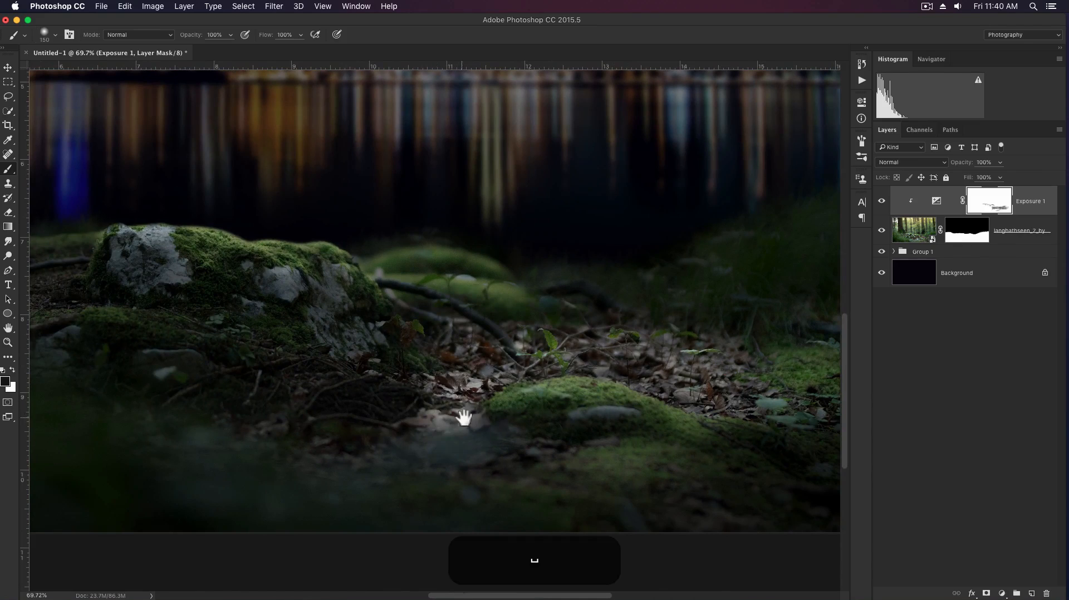
# - Brighten the twigs and mossy ledge in front of the rock on the Exposure mask, using brush sizes of 80 and 35 px
pyautogui.moveTo(462, 418)
pyautogui.mouseDown()
pyautogui.moveTo(541, 348)
pyautogui.moveTo(540, 382)
pyautogui.moveTo(474, 371)
pyautogui.moveTo(456, 318)
pyautogui.moveTo(432, 307)
pyautogui.moveTo(683, 360)
pyautogui.mouseUp()
pyautogui.press('space')
pyautogui.moveTo(595, 318); pyautogui.dragTo(641, 315)
pyautogui.press('[')
pyautogui.press('[')
pyautogui.press('[')
pyautogui.press('[')
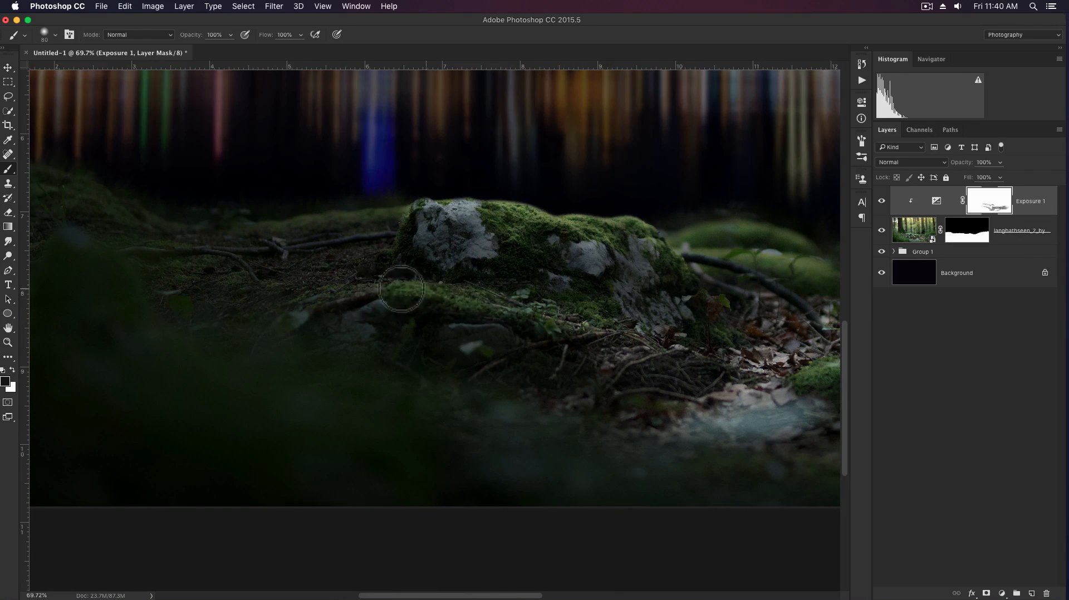
pyautogui.press('[')
pyautogui.press('[')
pyautogui.press('[')
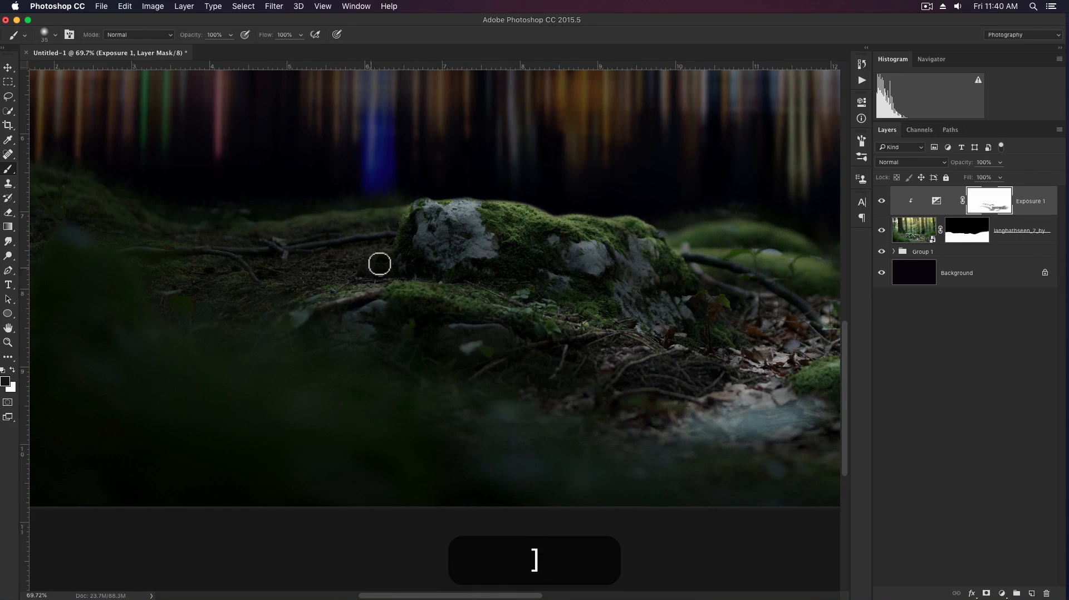
# - Paint light over the bare ground and roots left of the rock and the left ridge with a 175 px brush
pyautogui.press(']')
pyautogui.press(']')
pyautogui.press(']')
pyautogui.press(']')
pyautogui.press(']')
pyautogui.press(']')
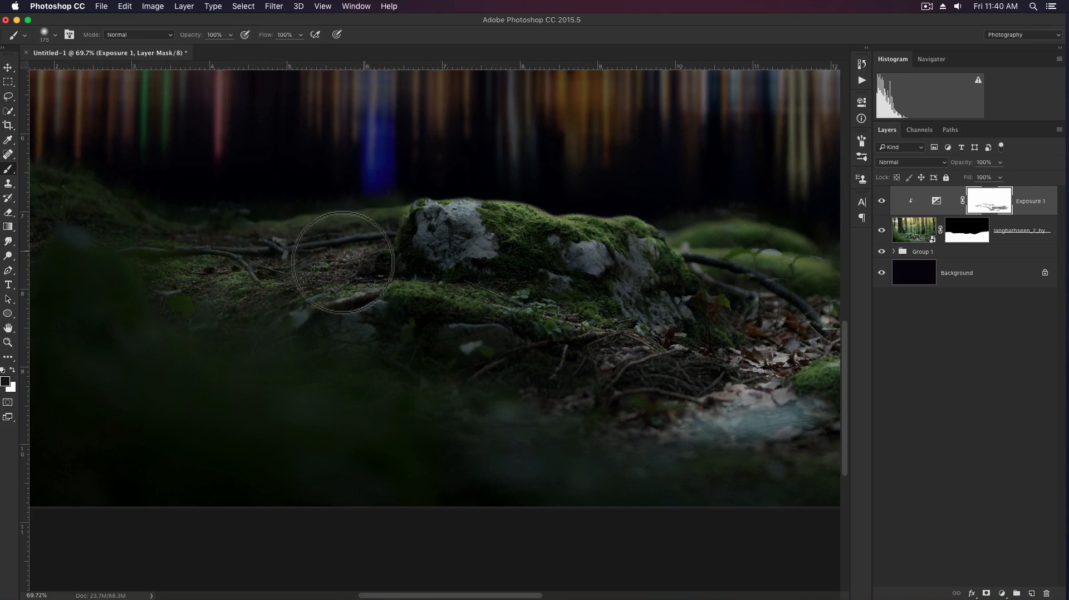
pyautogui.press('space')
pyautogui.moveTo(300, 278); pyautogui.dragTo(464, 337)
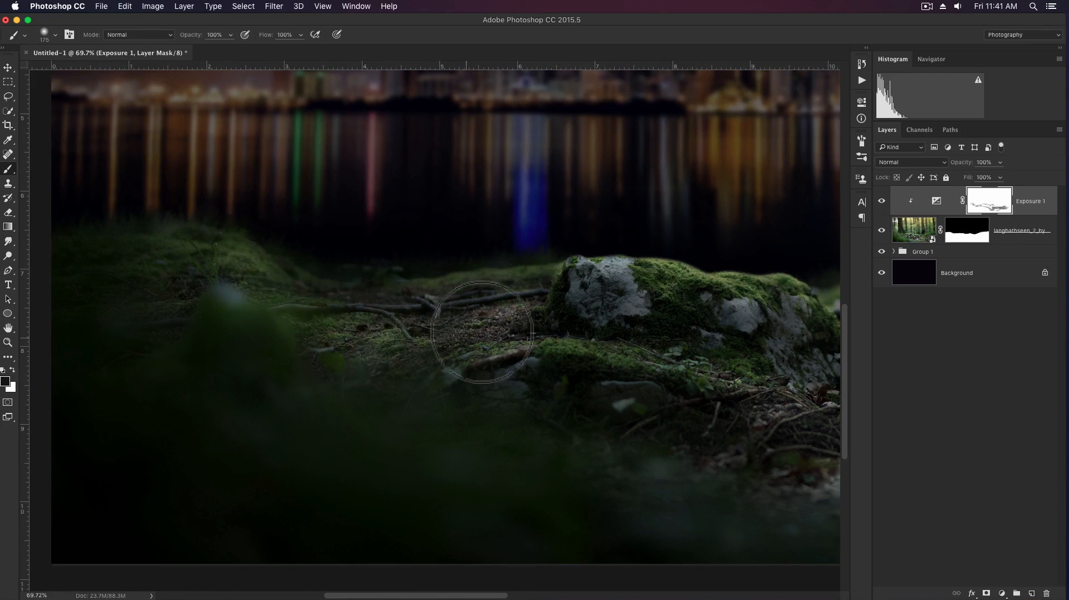
# - Blend the brightened ground and root tangle around the rock on the Exposure mask with the 175 px brush
pyautogui.press('space')
pyautogui.moveTo(512, 339); pyautogui.dragTo(406, 298)
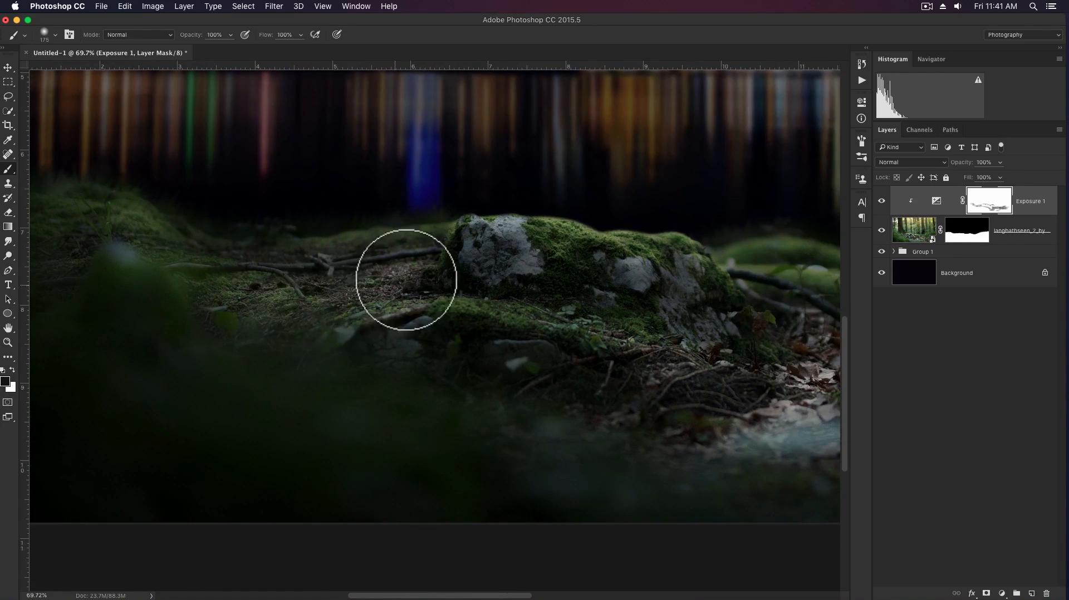
pyautogui.moveTo(529, 286); pyautogui.dragTo(403, 296)
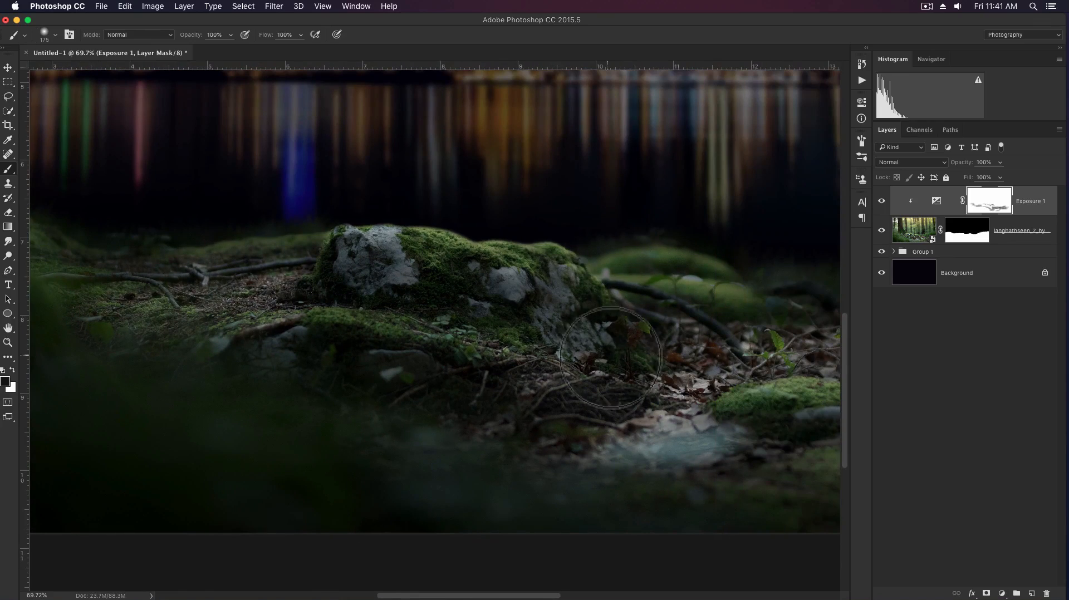
pyautogui.moveTo(637, 368)
pyautogui.mouseDown()
pyautogui.moveTo(647, 363)
pyautogui.moveTo(647, 334)
pyautogui.moveTo(686, 338)
pyautogui.moveTo(587, 328)
pyautogui.mouseUp()
pyautogui.moveTo(634, 297)
pyautogui.mouseDown()
pyautogui.moveTo(775, 332)
pyautogui.moveTo(612, 326)
pyautogui.mouseUp()
# - Brighten the mossy ground to the right of the foreground mound on the Exposure mask with a 400 px brush
pyautogui.moveTo(756, 315); pyautogui.dragTo(565, 284)
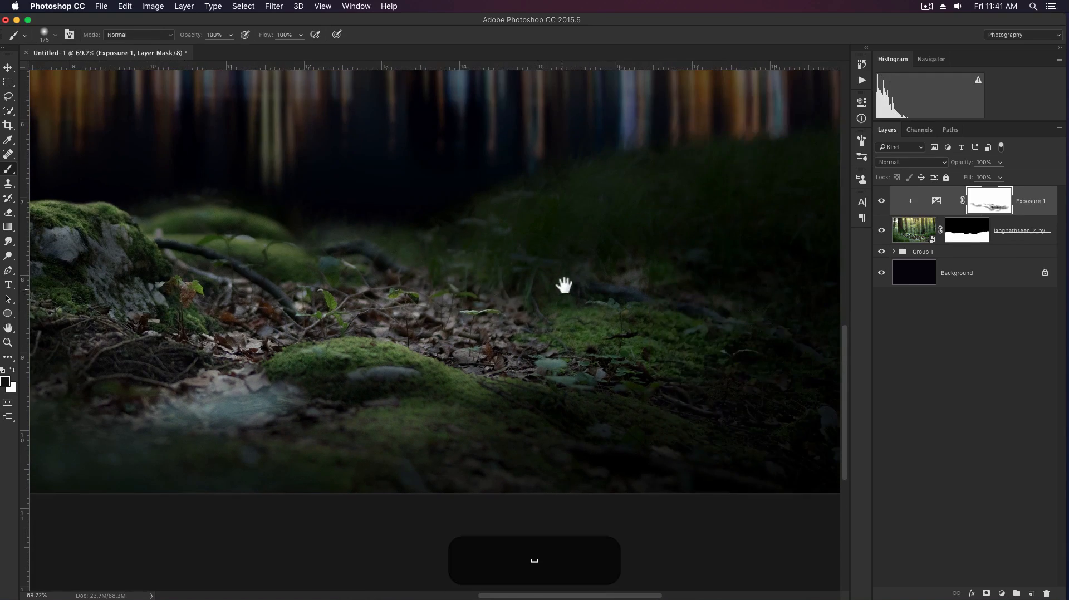
pyautogui.press(']')
pyautogui.press(']')
pyautogui.press(']')
pyautogui.press(']')
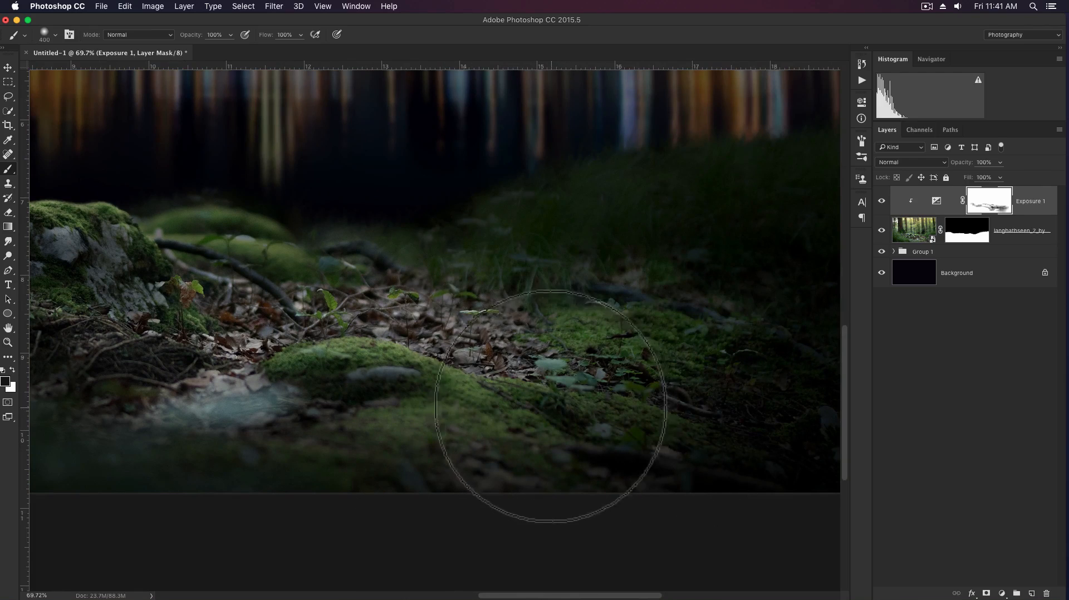
# - Paint light over the grass and leaf litter behind the foreground mound, using brush sizes of 300 and 150 px
pyautogui.press('[')
pyautogui.press('[')
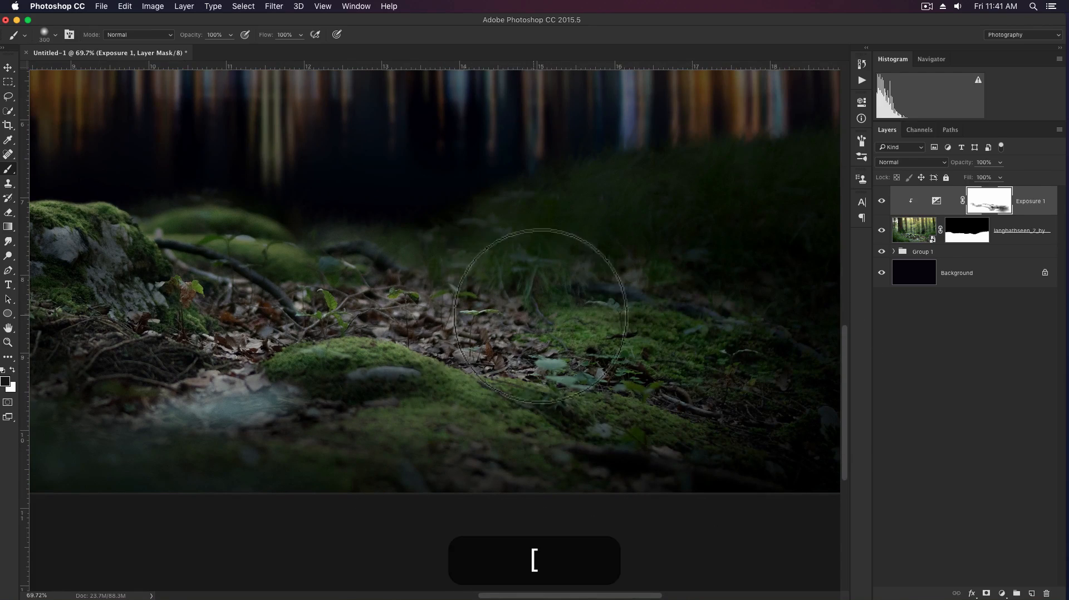
pyautogui.press('[')
pyautogui.press('[')
pyautogui.press('[')
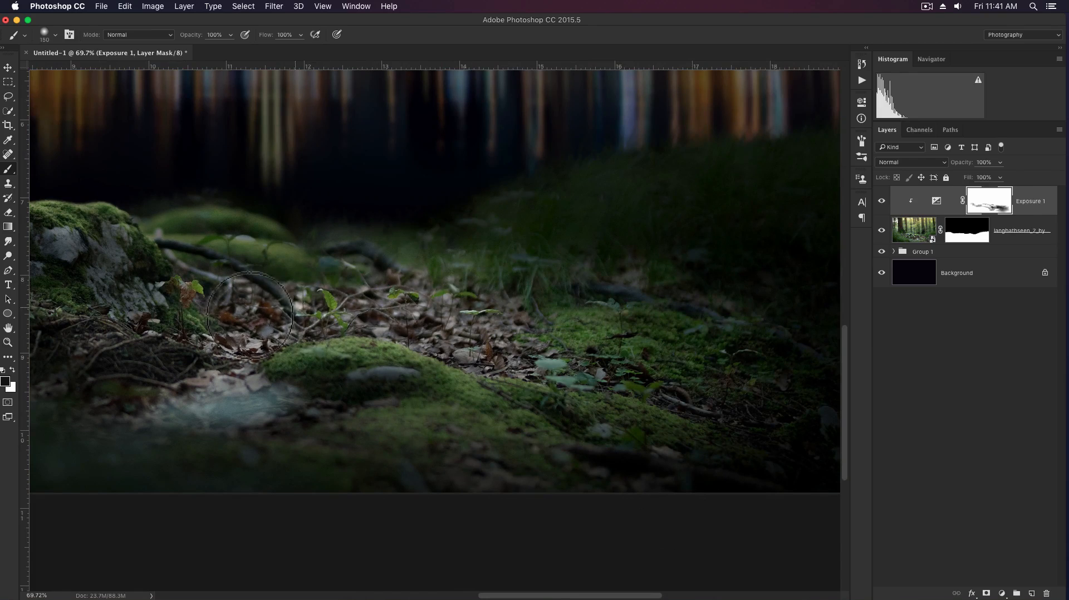
# - Paint highlights along the curved branch and the pale root behind the mossy rock on the Exposure mask with a 10 px brush
pyautogui.moveTo(194, 312); pyautogui.dragTo(412, 326)
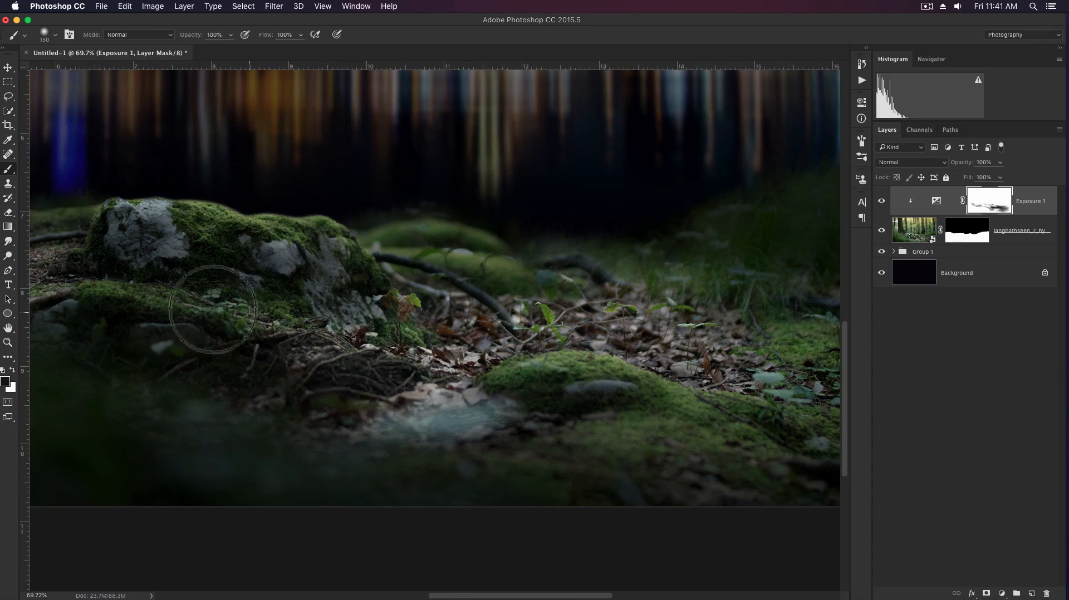
pyautogui.moveTo(215, 310); pyautogui.dragTo(408, 331)
pyautogui.moveTo(381, 274); pyautogui.dragTo(275, 306)
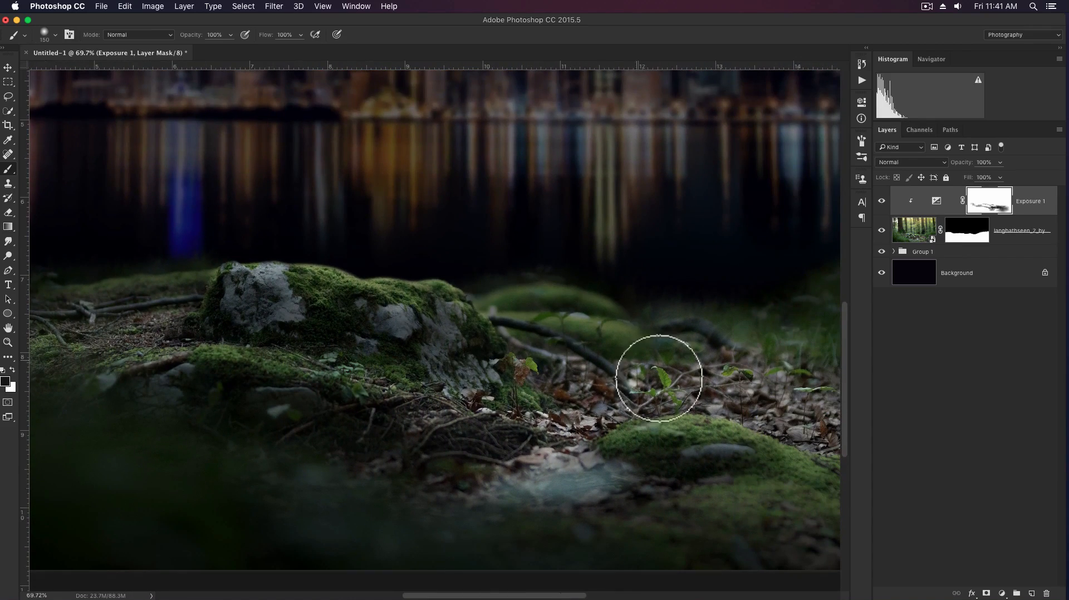
pyautogui.press('z')
pyautogui.moveTo(598, 360); pyautogui.dragTo(634, 375)
pyautogui.press('b')
pyautogui.press('r')
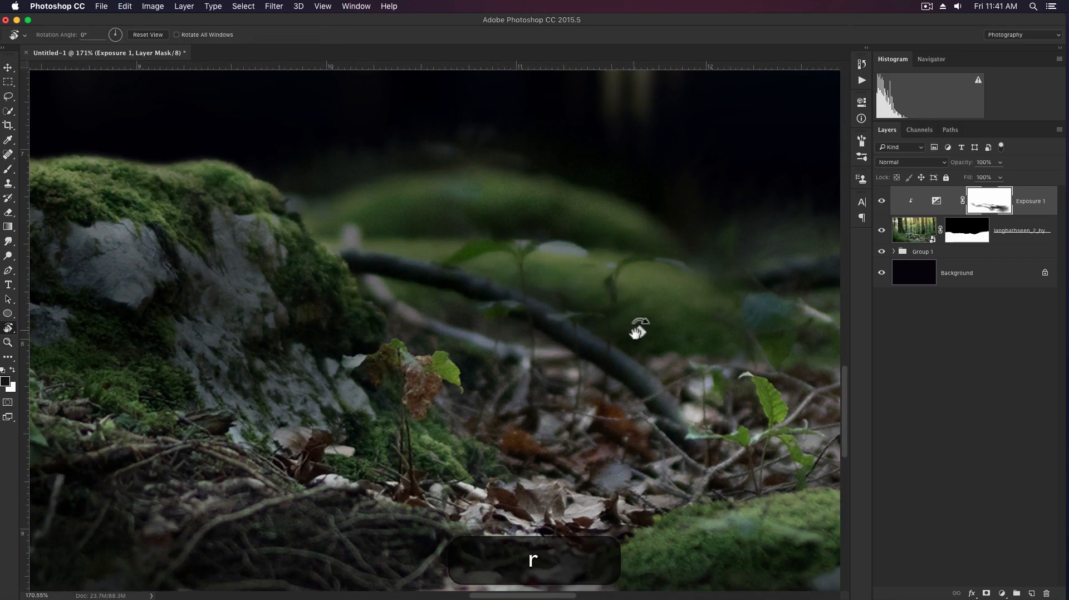
pyautogui.moveTo(640, 329)
pyautogui.mouseDown()
pyautogui.moveTo(534, 209)
pyautogui.moveTo(544, 269)
pyautogui.mouseUp()
pyautogui.press('b')
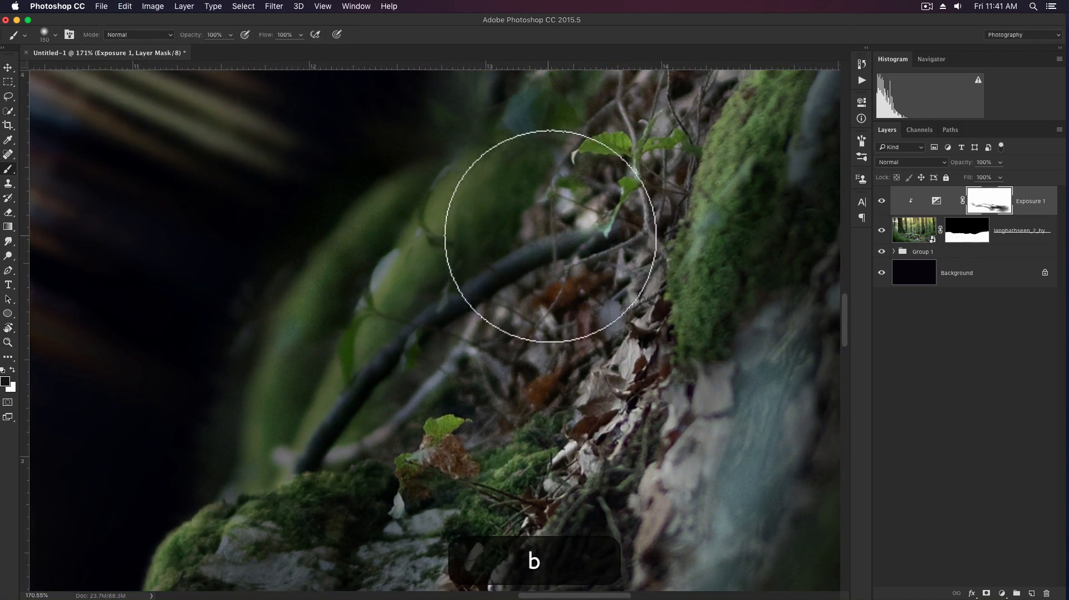
pyautogui.press('[')
pyautogui.press('[')
pyautogui.press('[')
pyautogui.press('[')
pyautogui.press('[')
pyautogui.press('[')
pyautogui.press('[')
pyautogui.press('[')
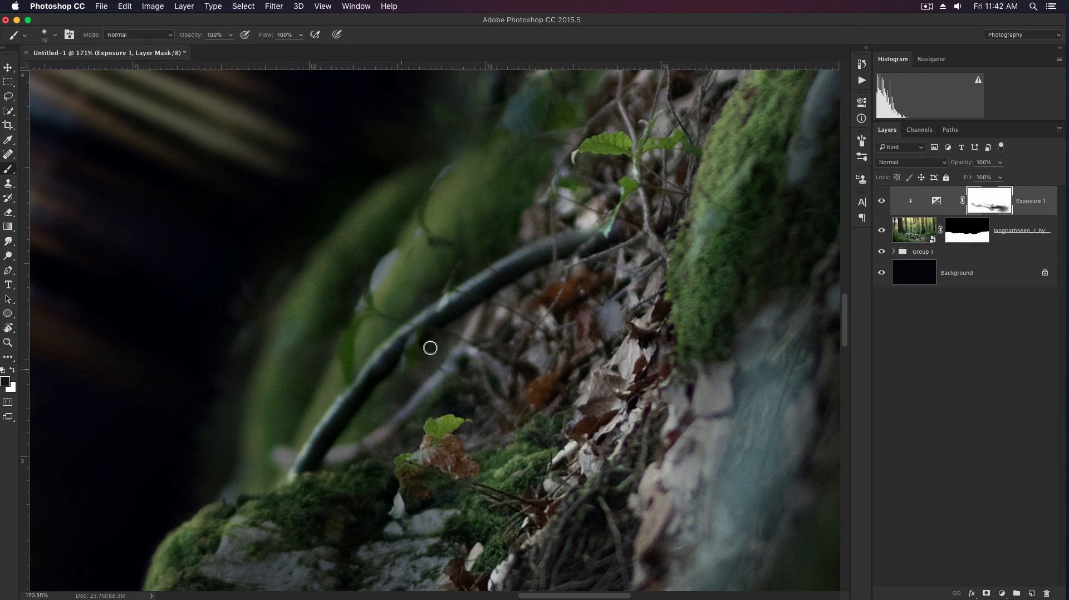
# - Paint fine highlights on the tangled roots and twigs in front of the rock on the Exposure mask with an 8 px brush
pyautogui.press('space')
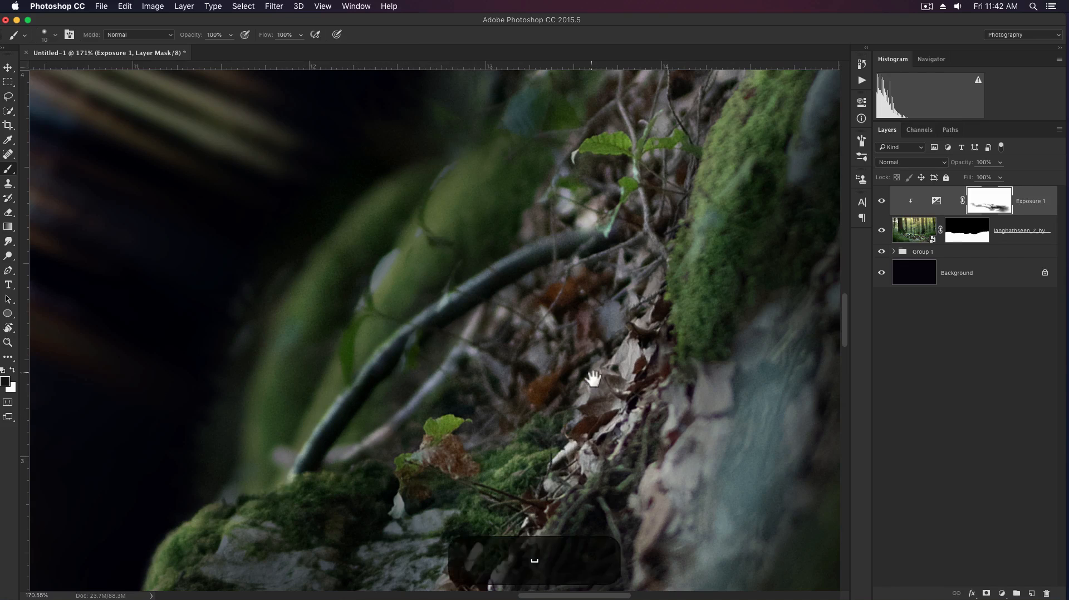
pyautogui.moveTo(458, 526); pyautogui.dragTo(499, 276)
pyautogui.press('r')
pyautogui.moveTo(635, 353); pyautogui.dragTo(648, 286)
pyautogui.press('b')
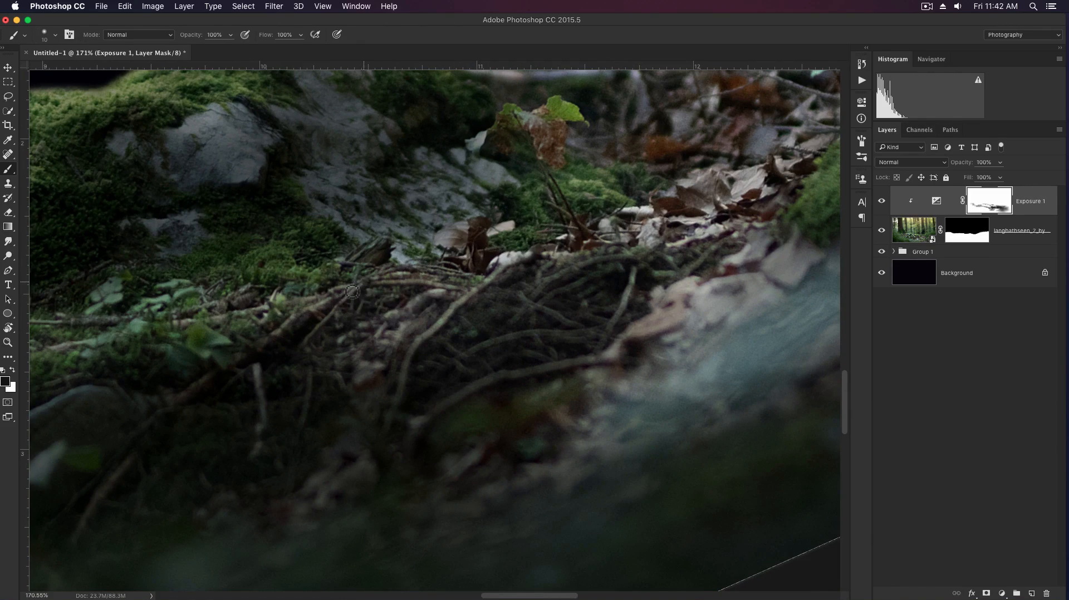
pyautogui.press('space')
pyautogui.moveTo(329, 309); pyautogui.dragTo(442, 255)
pyautogui.press('[')
pyautogui.press('[')
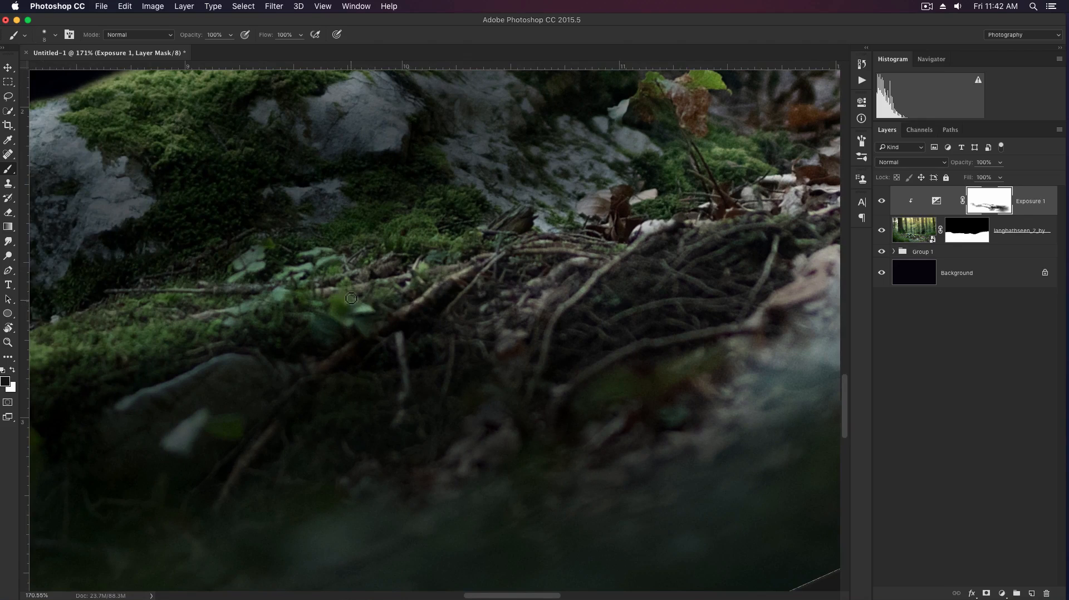
pyautogui.press('space')
pyautogui.moveTo(351, 298); pyautogui.dragTo(432, 302)
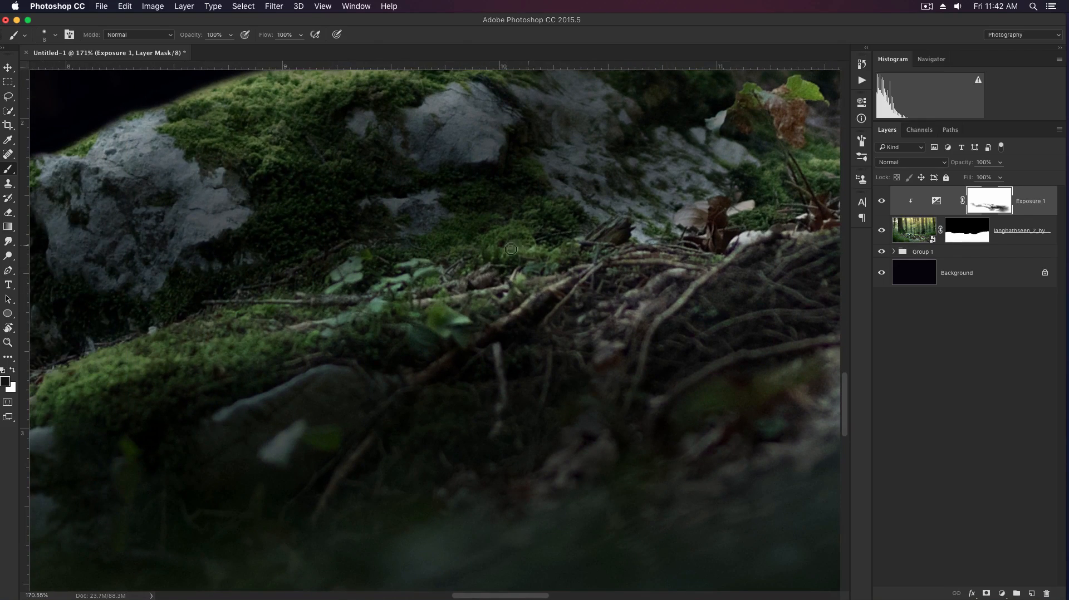
# - Brighten the small green leaves and thin twigs at the foot of the rock with the 8 px brush
pyautogui.press('space')
pyautogui.moveTo(434, 266); pyautogui.dragTo(524, 245)
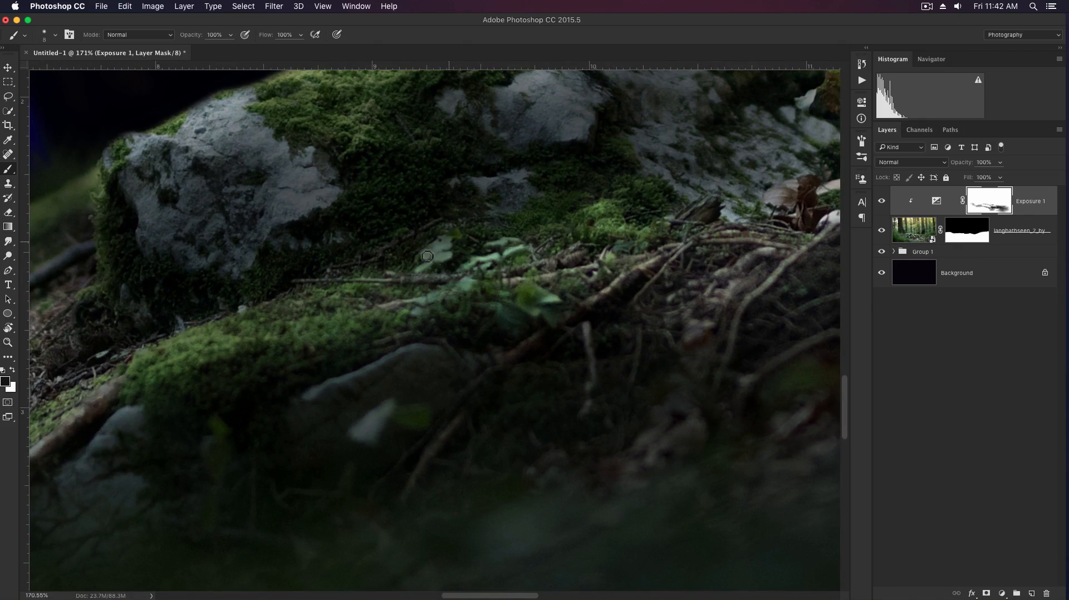
pyautogui.press('space')
pyautogui.moveTo(439, 259); pyautogui.dragTo(545, 262)
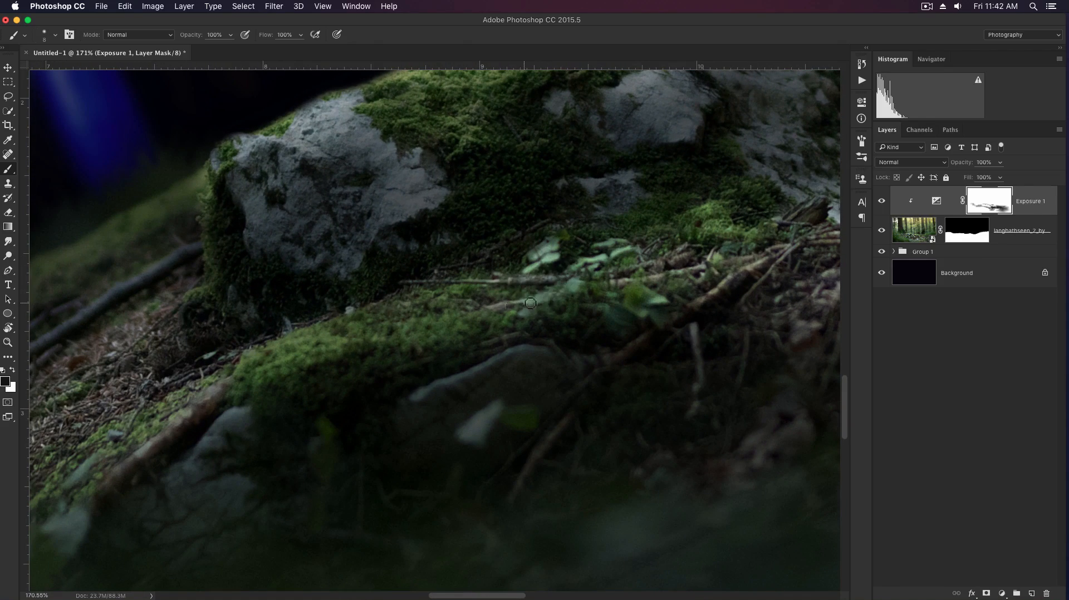
# - Paint light rims along the two half-buried stones and the short log beside the moss with the 8 px brush
pyautogui.press('space')
pyautogui.moveTo(518, 301); pyautogui.dragTo(668, 299)
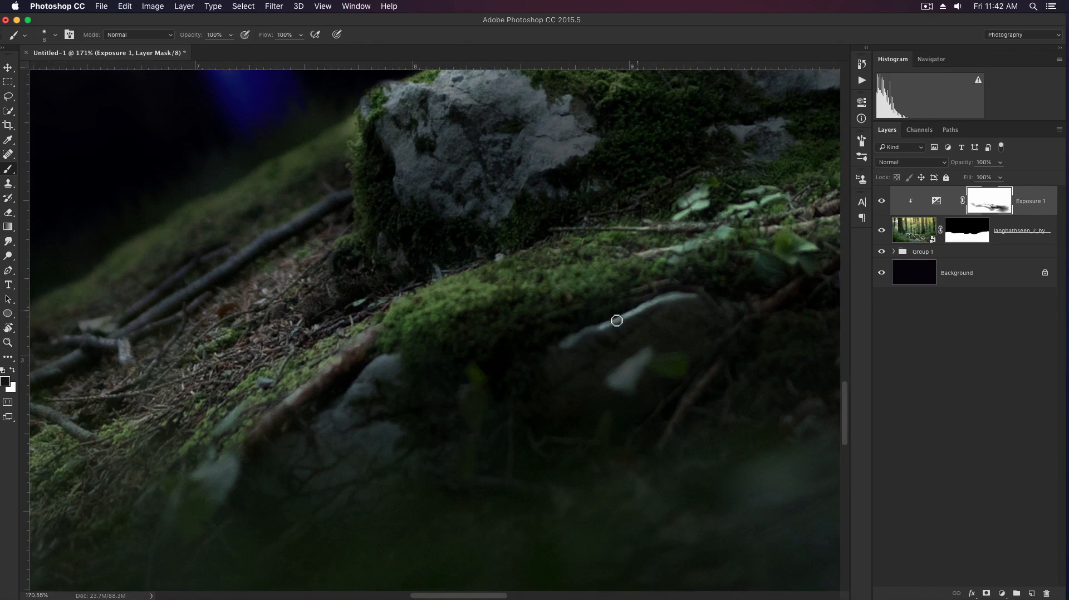
pyautogui.press('space')
pyautogui.moveTo(468, 357); pyautogui.dragTo(575, 290)
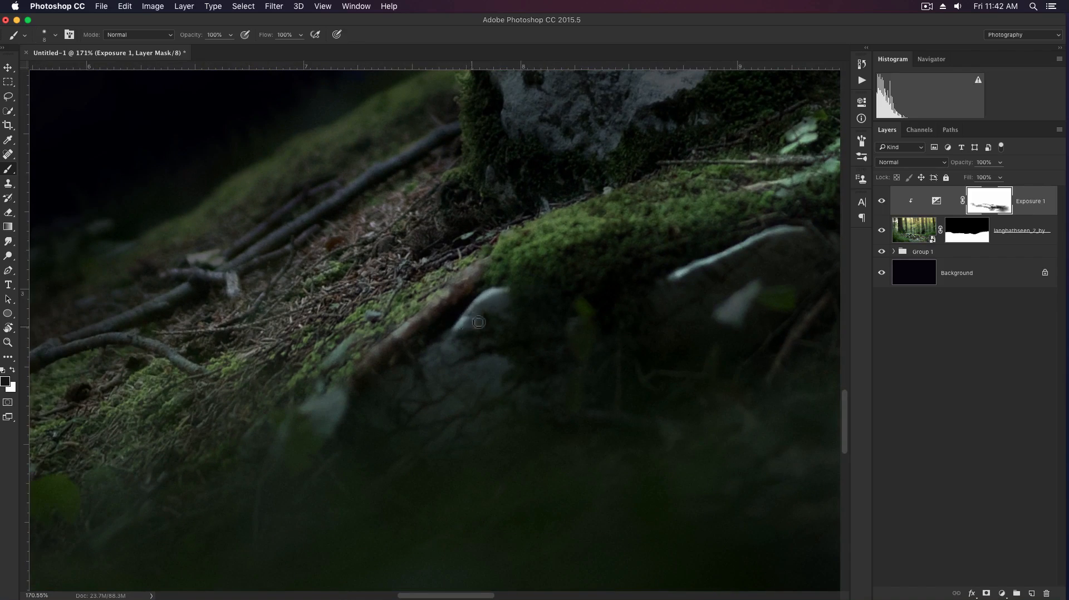
pyautogui.press('e')
pyautogui.press('b')
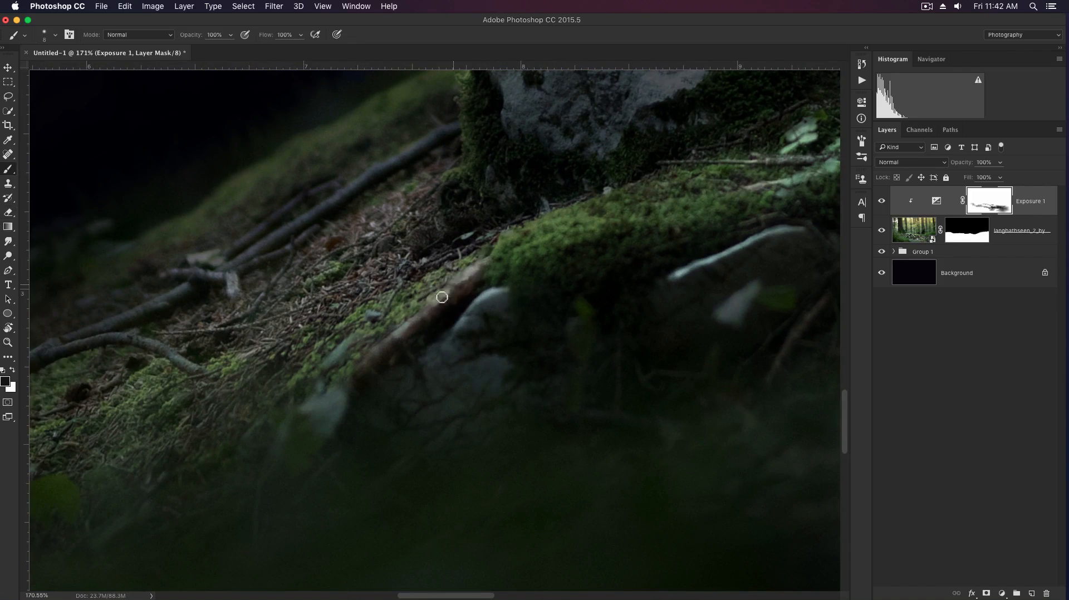
pyautogui.press('space')
pyautogui.moveTo(425, 252); pyautogui.dragTo(464, 356)
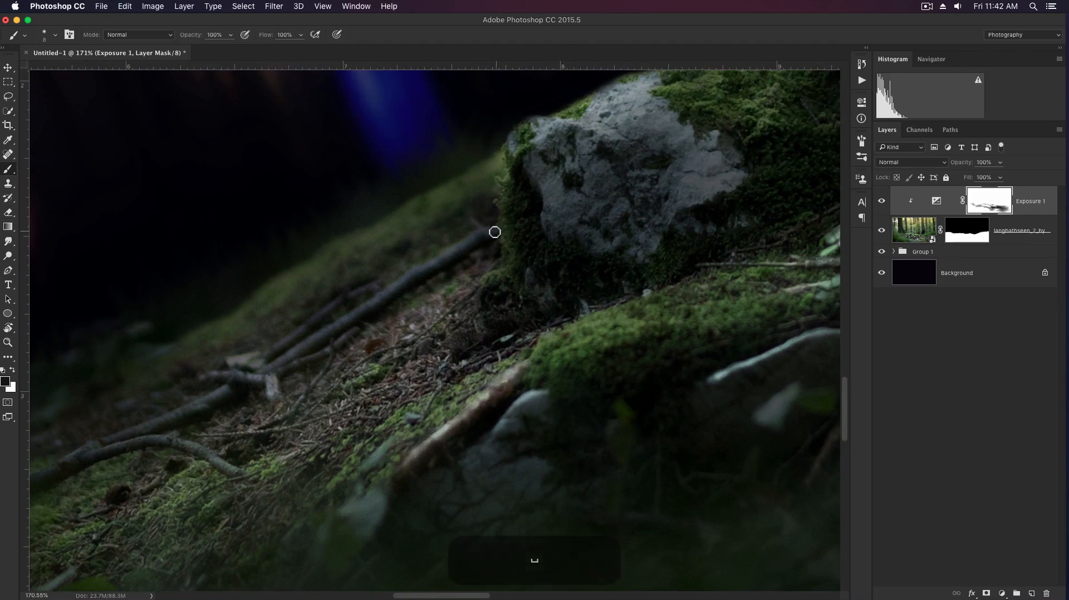
# - Paint highlights along the long fallen branches on the slope left of the rock with the 8 px brush
pyautogui.moveTo(495, 231); pyautogui.dragTo(474, 236)
pyautogui.press('space')
pyautogui.moveTo(394, 285); pyautogui.dragTo(496, 257)
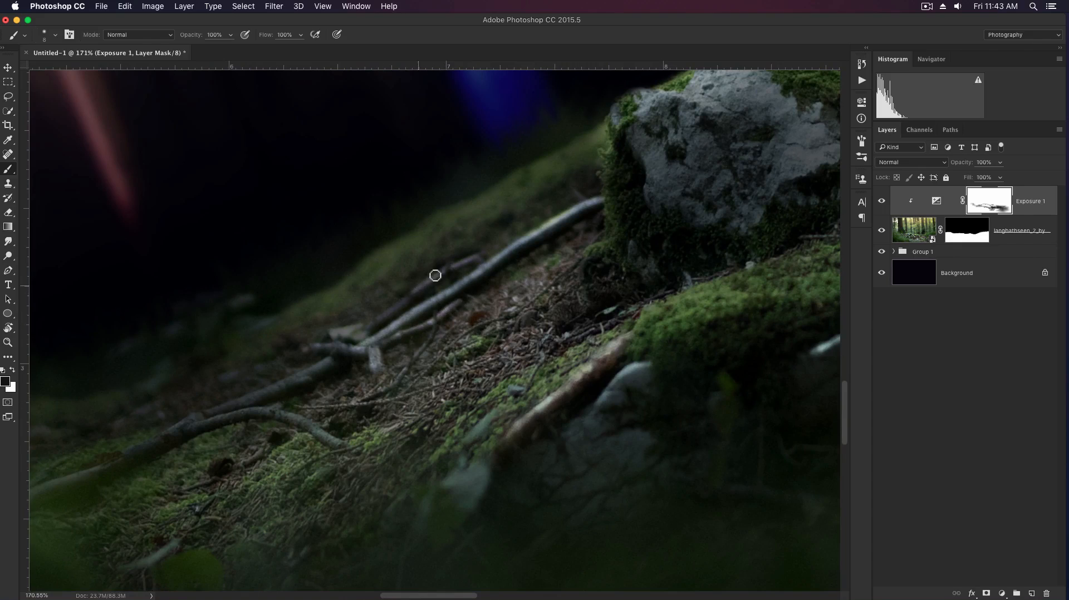
pyautogui.press('space')
pyautogui.moveTo(370, 329); pyautogui.dragTo(520, 305)
pyautogui.press('space')
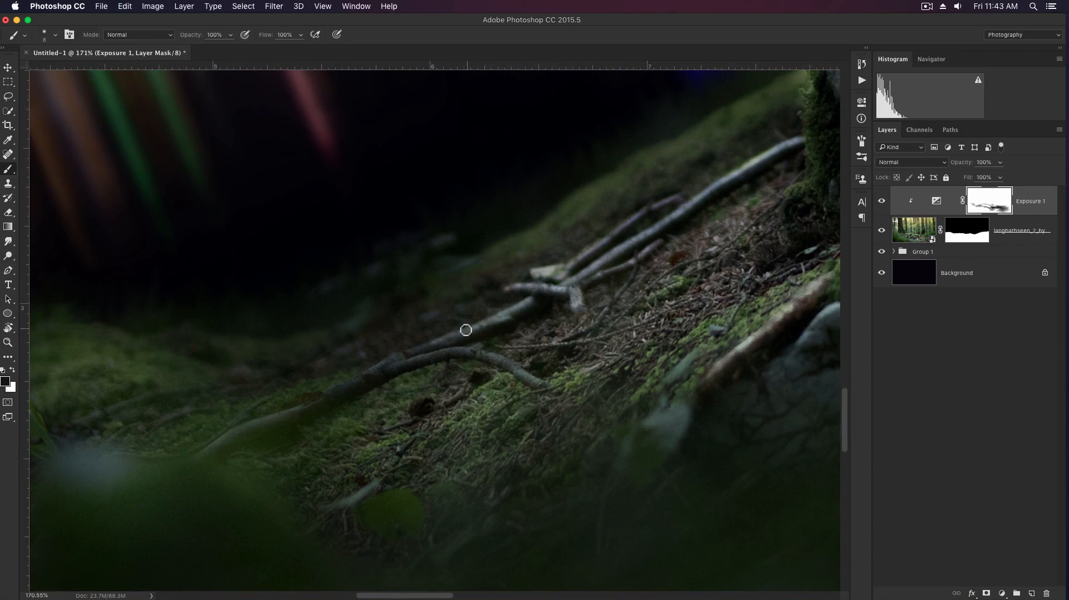
pyautogui.press('space')
pyautogui.moveTo(461, 346); pyautogui.dragTo(602, 322)
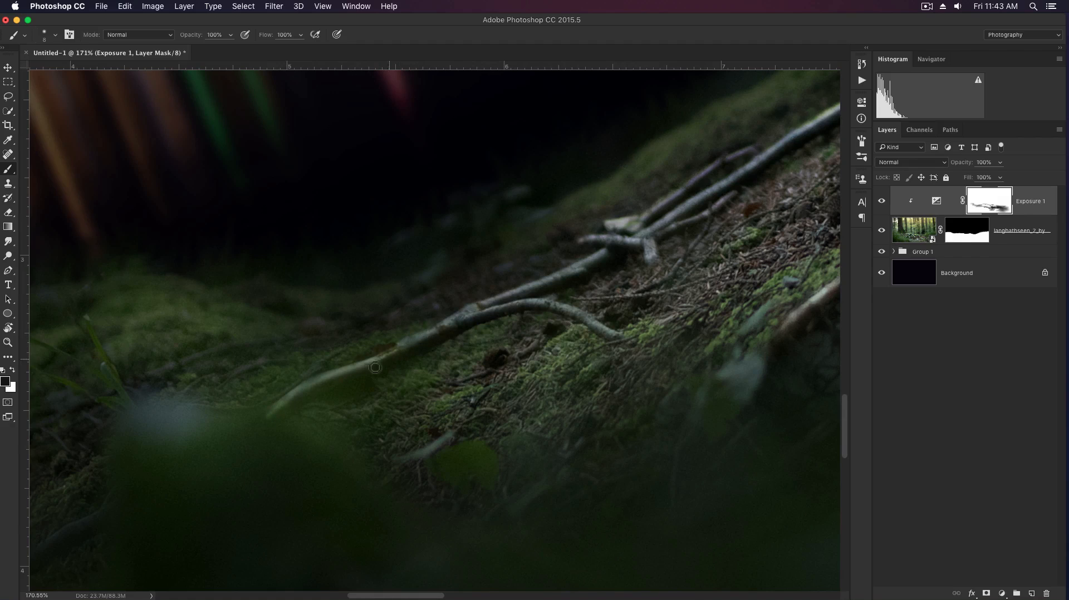
# - Refine the highlights on the fallen branches with the Eraser and finer strokes of a 6 px brush
pyautogui.press('e')
pyautogui.press('space')
pyautogui.moveTo(269, 428)
pyautogui.mouseDown()
pyautogui.moveTo(559, 301)
pyautogui.moveTo(529, 299)
pyautogui.mouseUp()
pyautogui.press('b')
pyautogui.press('[')
pyautogui.press('[')
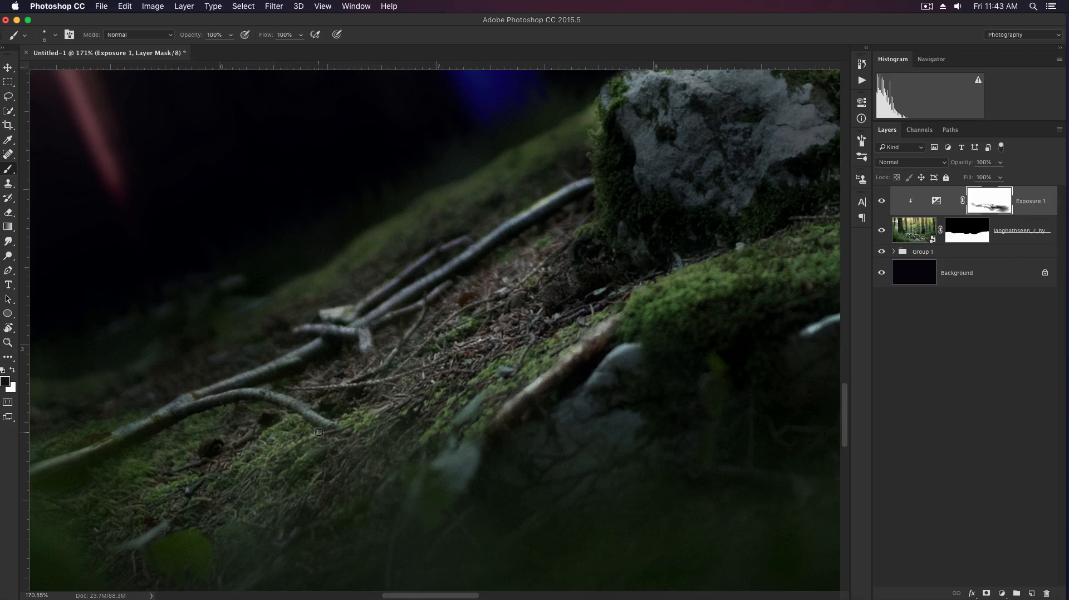
# - Paint a light rim along the rock's upper left edge and its mossy top with a 7 px brush
pyautogui.press(']')
pyautogui.press('space')
pyautogui.moveTo(623, 131); pyautogui.dragTo(436, 317)
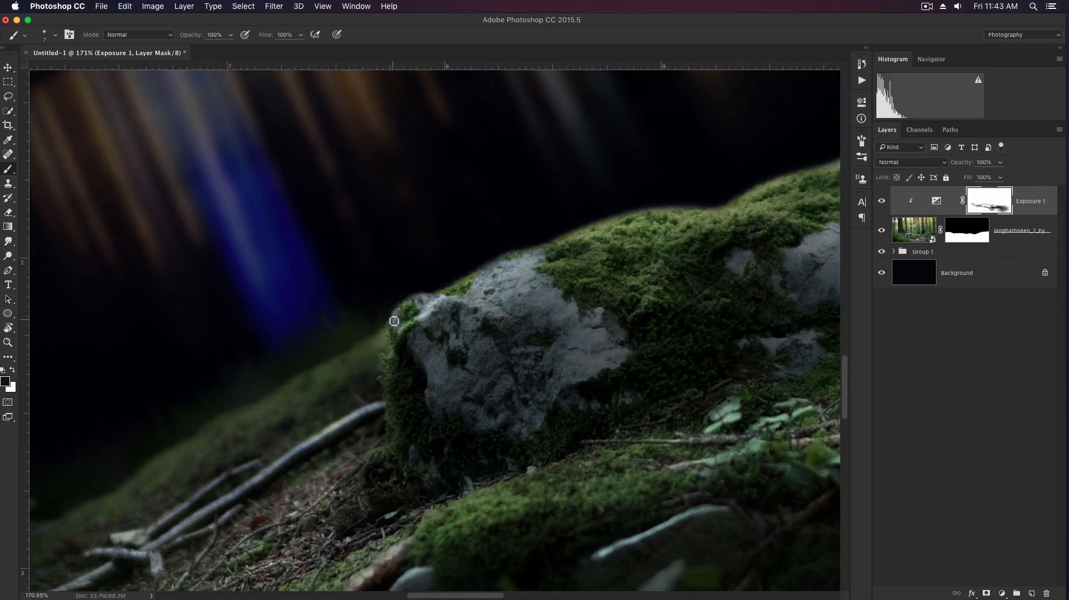
pyautogui.hscroll(3, 484, 289)
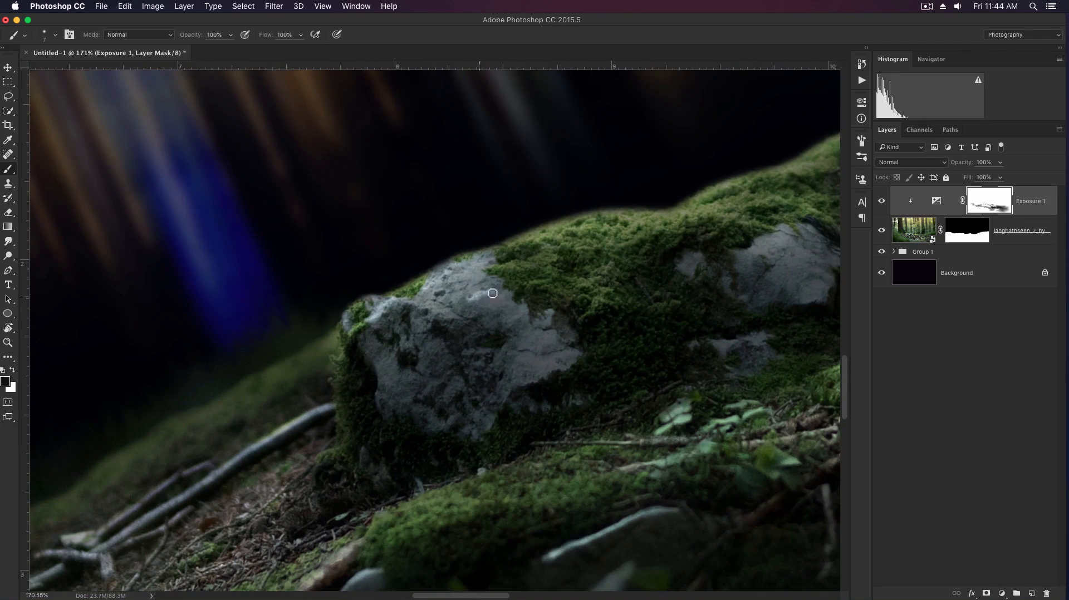
pyautogui.hscroll(8, 546, 254)
pyautogui.scroll(3, 546, 254)
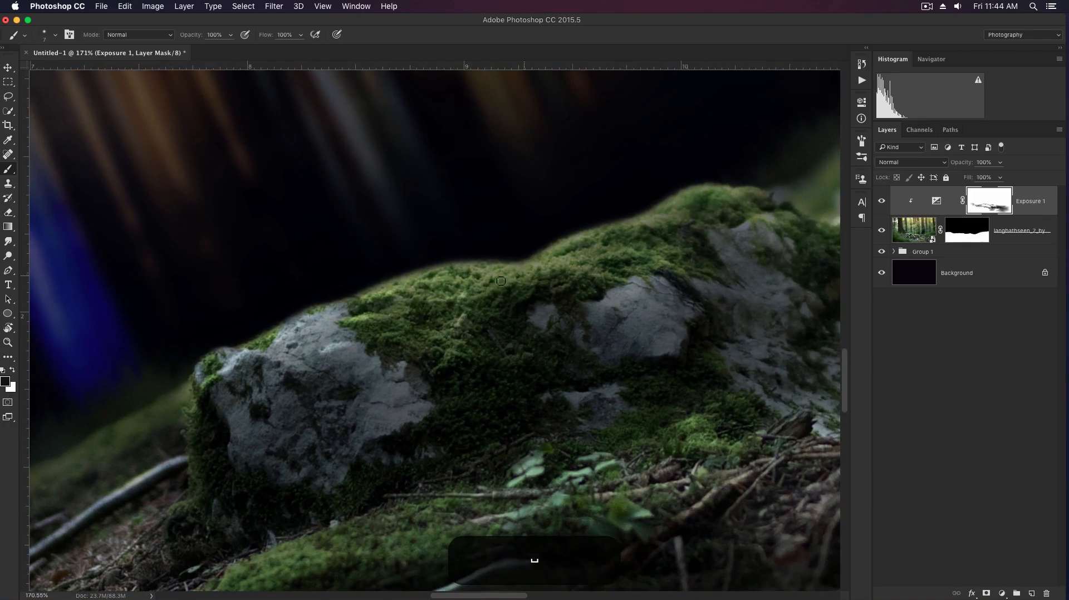
pyautogui.hscroll(3, 574, 290)
pyautogui.scroll(2, 574, 290)
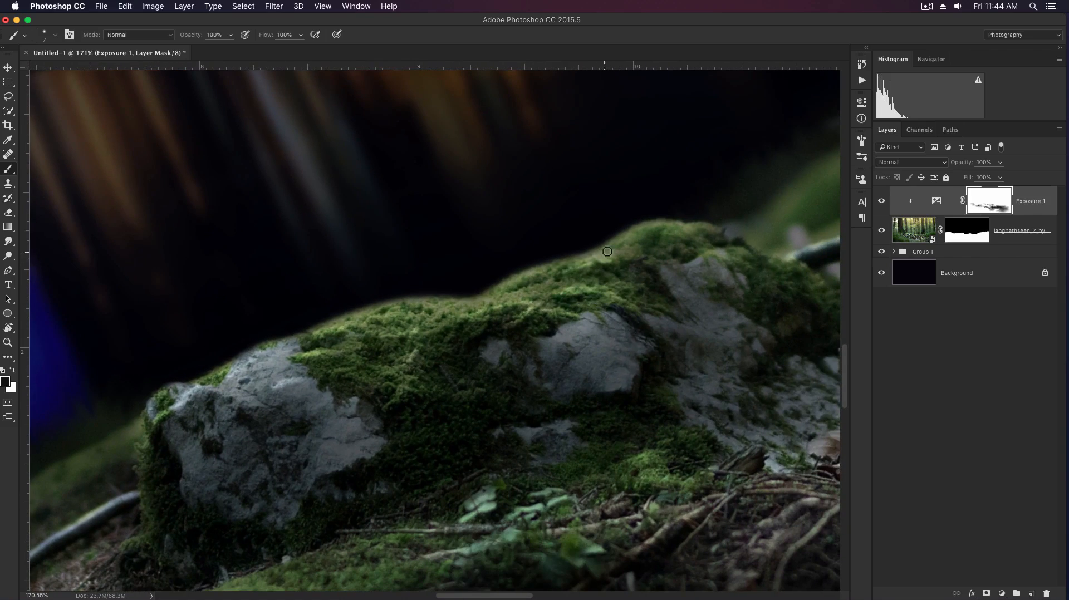
# - Paint light over the stone ledge on the rock's right-hand side with a 20 px brush, softening it with the Eraser
pyautogui.press(']')
pyautogui.press(']')
pyautogui.press(']')
pyautogui.press(']')
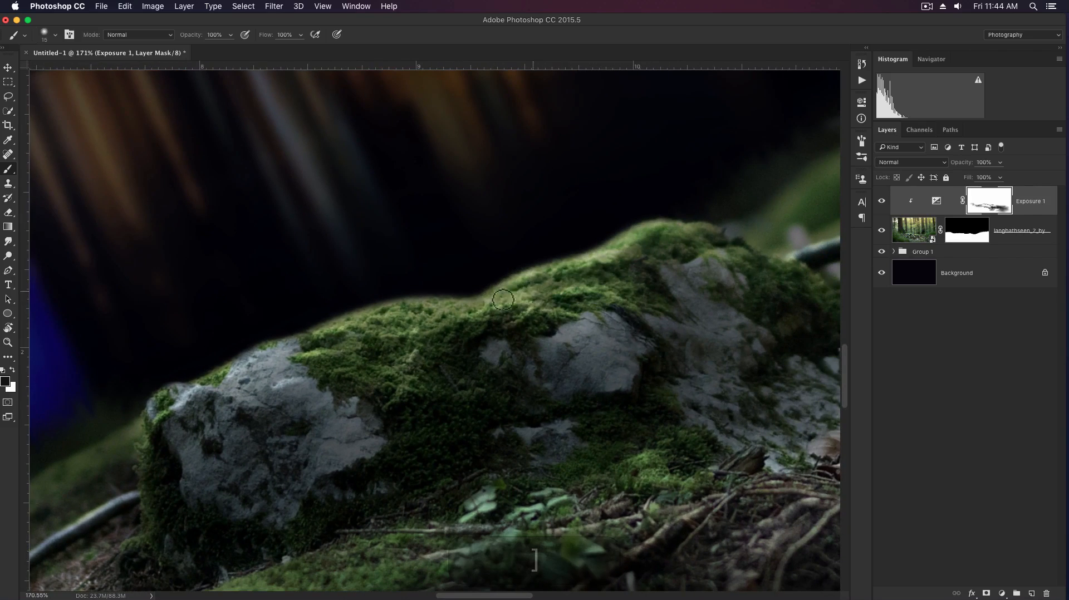
pyautogui.press(']')
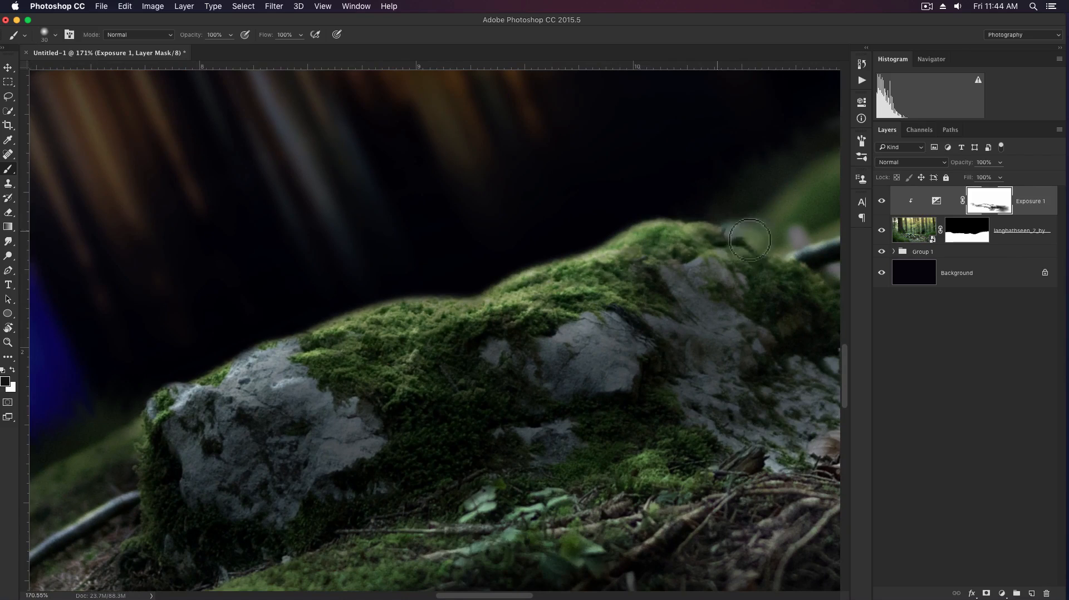
pyautogui.press('[')
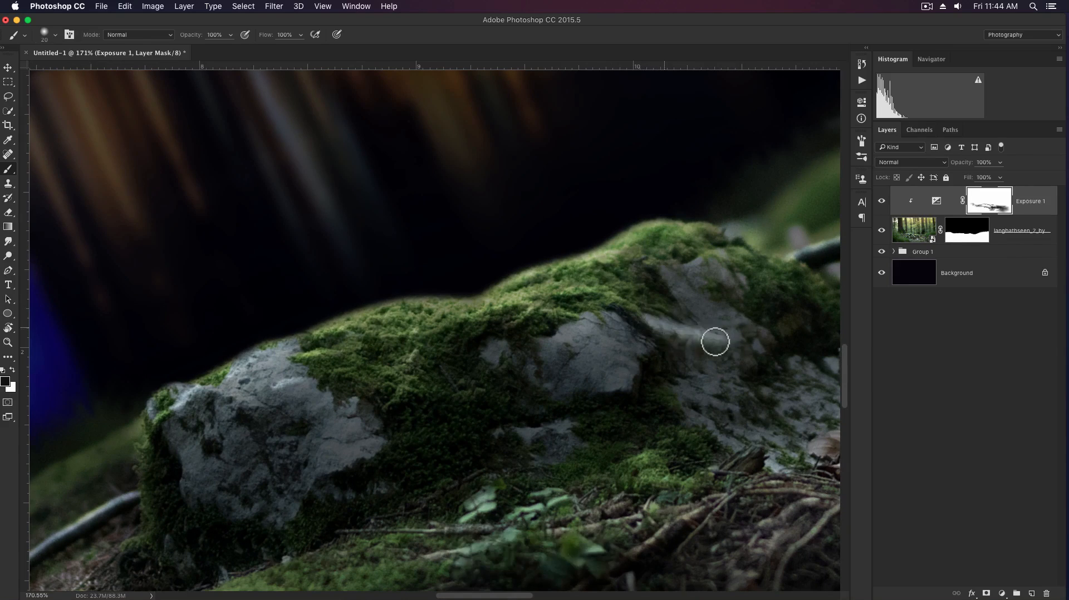
pyautogui.press('e')
pyautogui.moveTo(729, 358); pyautogui.dragTo(678, 349)
pyautogui.press('b')
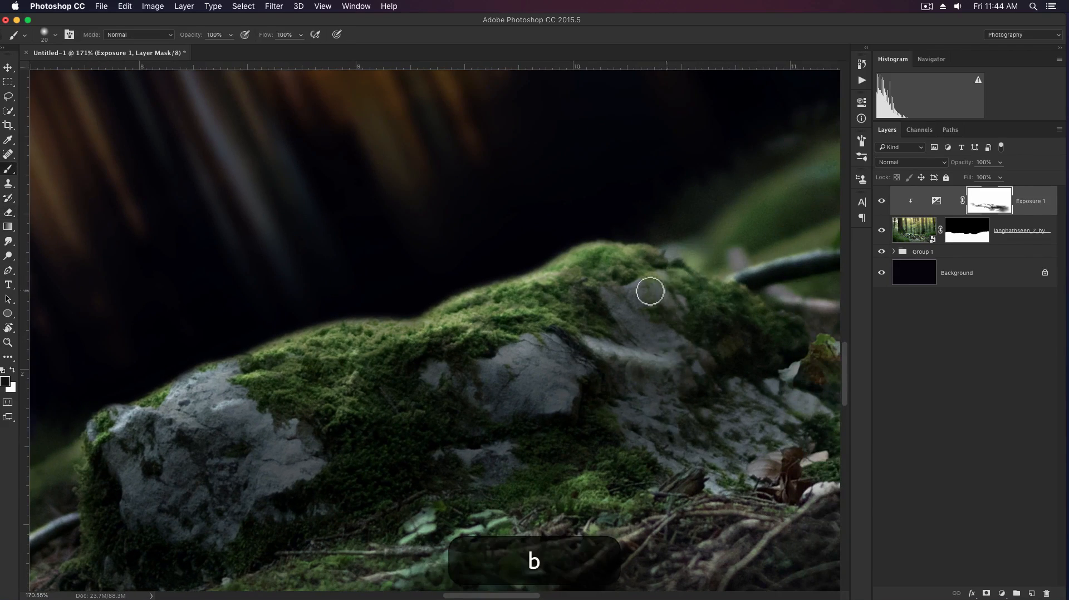
# - Brighten moss tufts and stone edges across the middle of the rock with a 9 px brush, touching up with the Eraser
pyautogui.moveTo(634, 285)
pyautogui.mouseDown()
pyautogui.moveTo(622, 288)
pyautogui.moveTo(818, 234)
pyautogui.mouseUp()
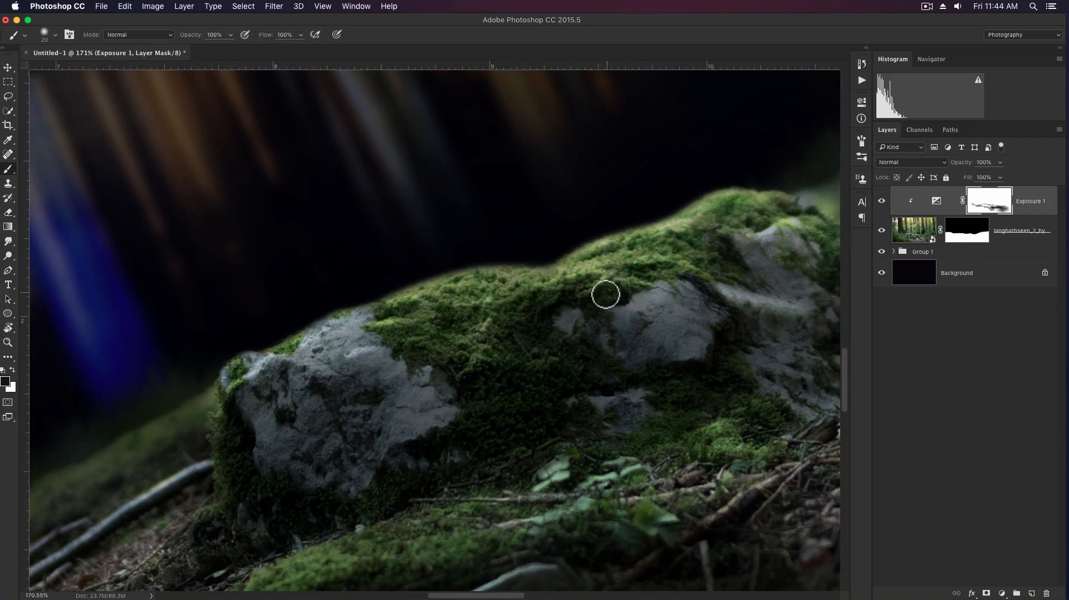
pyautogui.press('[')
pyautogui.press('[')
pyautogui.press(']')
pyautogui.press(']')
pyautogui.press(']')
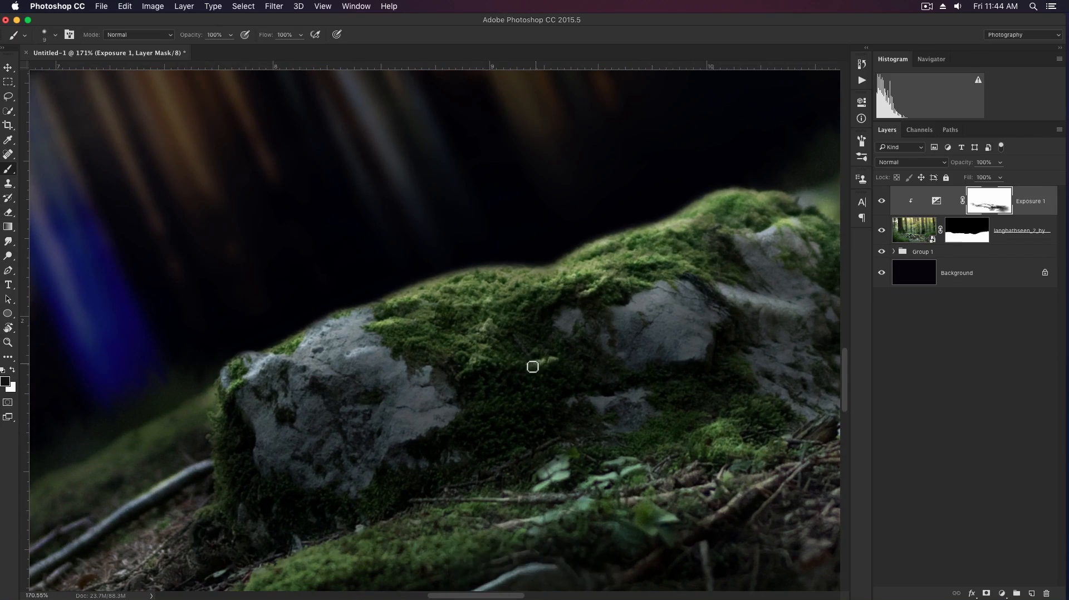
pyautogui.moveTo(676, 284)
pyautogui.mouseDown()
pyautogui.moveTo(613, 324)
pyautogui.moveTo(685, 299)
pyautogui.moveTo(672, 327)
pyautogui.moveTo(696, 332)
pyautogui.moveTo(613, 347)
pyautogui.mouseUp()
pyautogui.press('e')
pyautogui.moveTo(657, 346); pyautogui.dragTo(484, 346)
pyautogui.press('b')
# - Brighten the rock's middle stone and right end with 40 to 60 px brushes, and restore the unrotated full-canvas view
pyautogui.moveTo(778, 380); pyautogui.dragTo(658, 320)
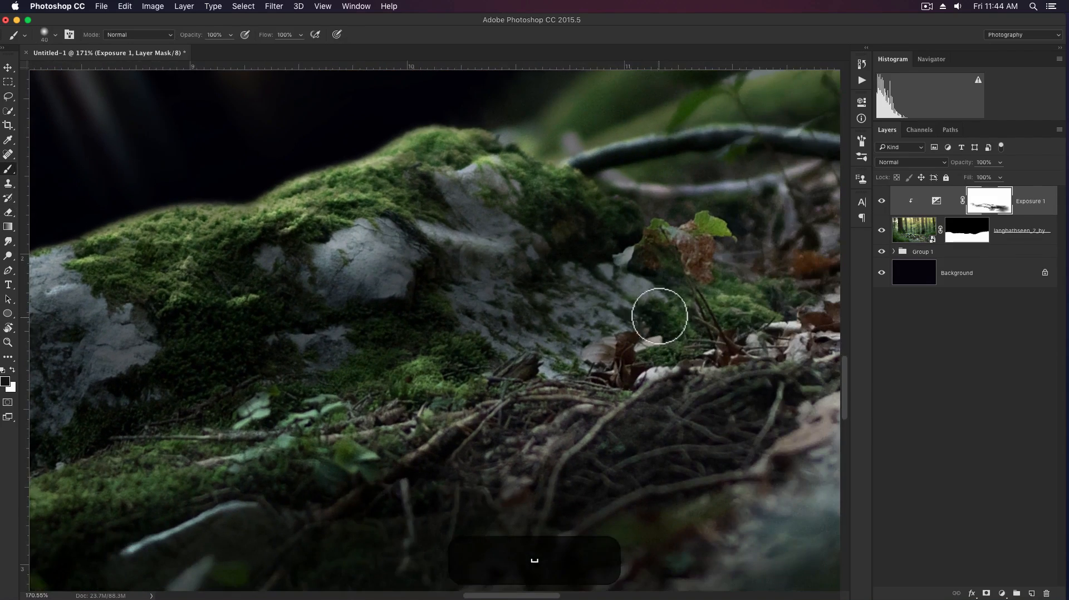
pyautogui.moveTo(802, 218)
pyautogui.mouseDown()
pyautogui.moveTo(613, 291)
pyautogui.moveTo(649, 275)
pyautogui.moveTo(638, 317)
pyautogui.mouseUp()
pyautogui.press(']')
pyautogui.press(']')
pyautogui.hotkey('shift', 'r')
pyautogui.press('super+0')
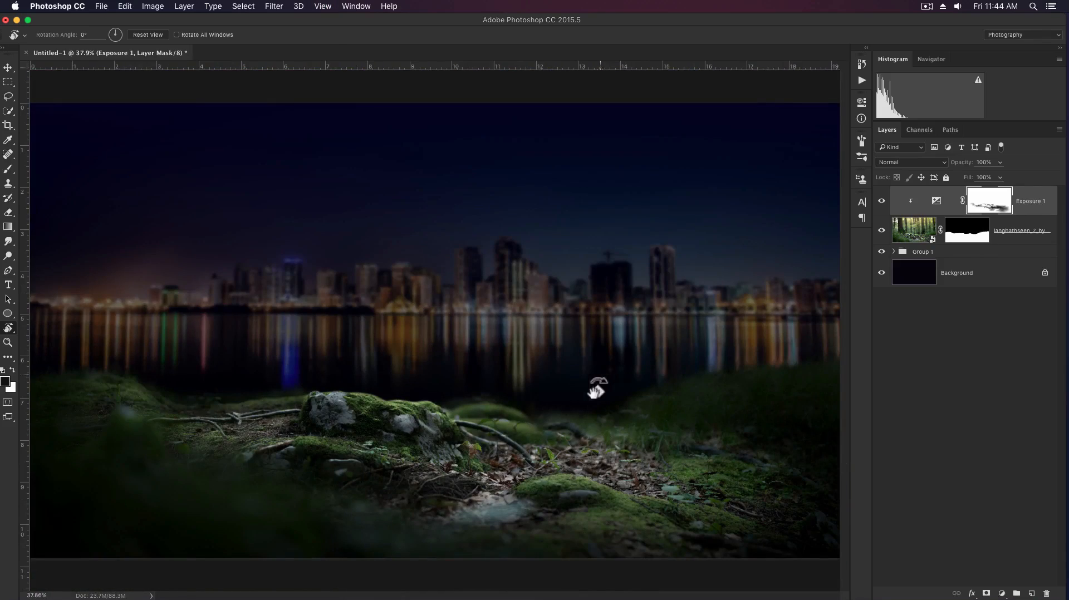
# - Darken the grassy banks on both sides by painting white on the Exposure mask with 150 and 250 px brushes
pyautogui.press('b')
pyautogui.press('x')
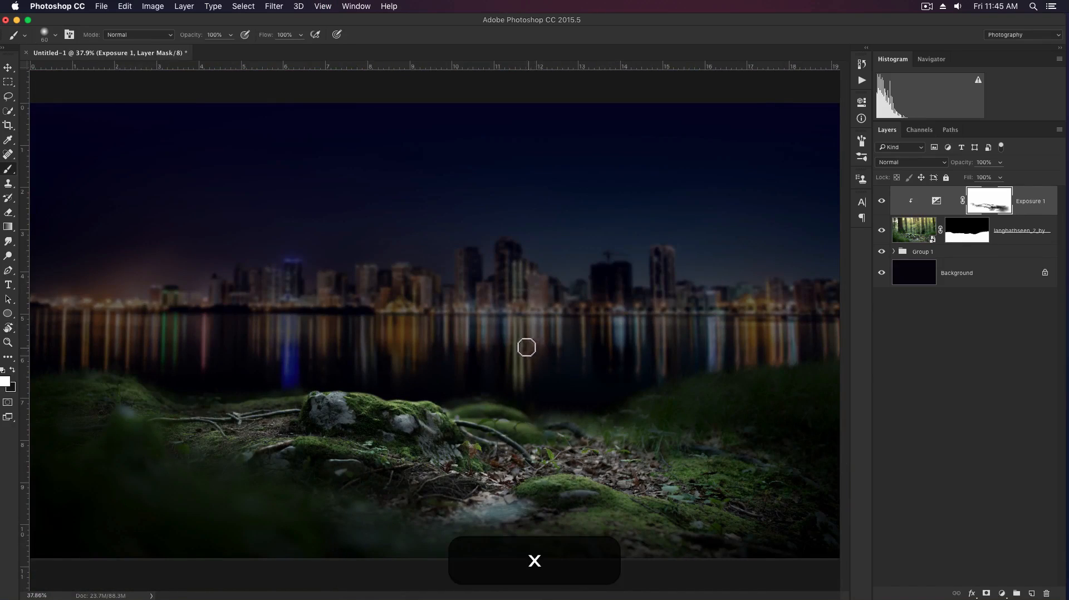
pyautogui.press(']')
pyautogui.press(']')
pyautogui.press(']')
pyautogui.press(']')
pyautogui.press(']')
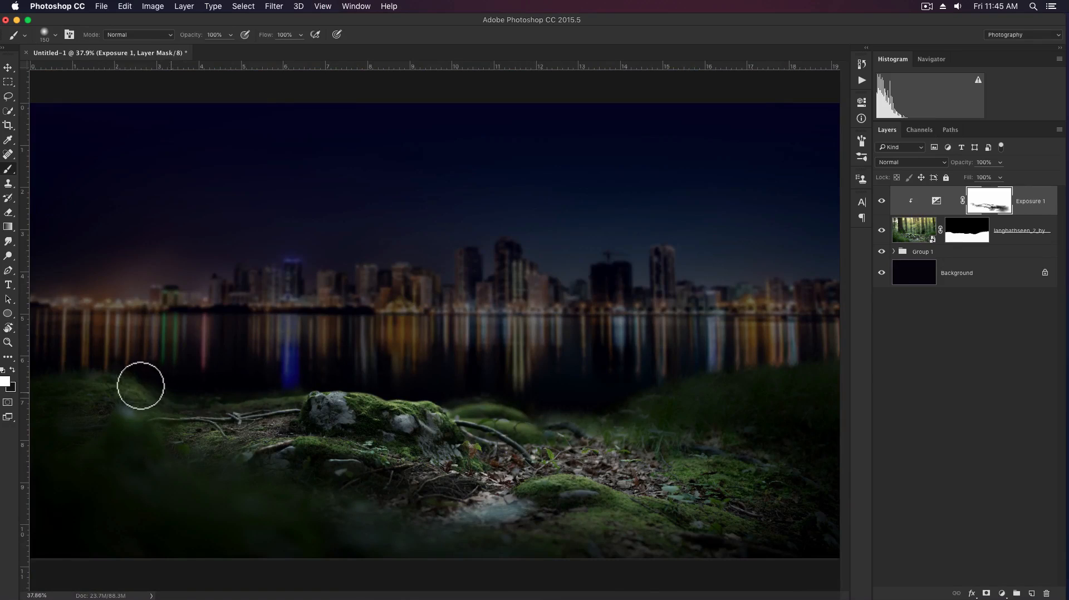
pyautogui.press(']')
pyautogui.press(']')
pyautogui.press(']')
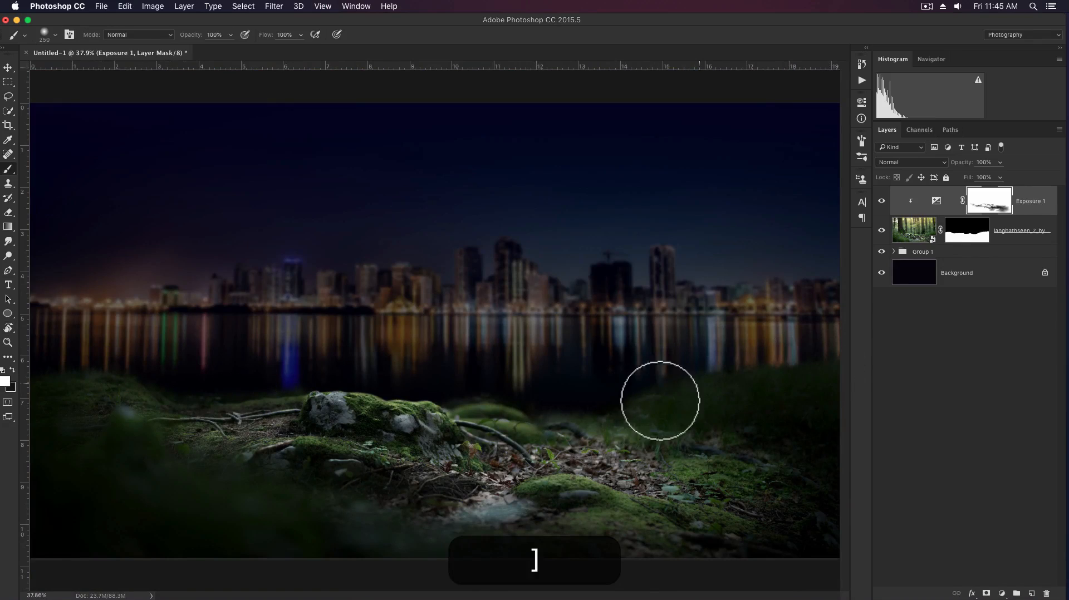
# - Desaturate the forest layer with a Hue/Saturation smart filter, and collapse its filter list
pyautogui.press('v')
pyautogui.click(914, 229)
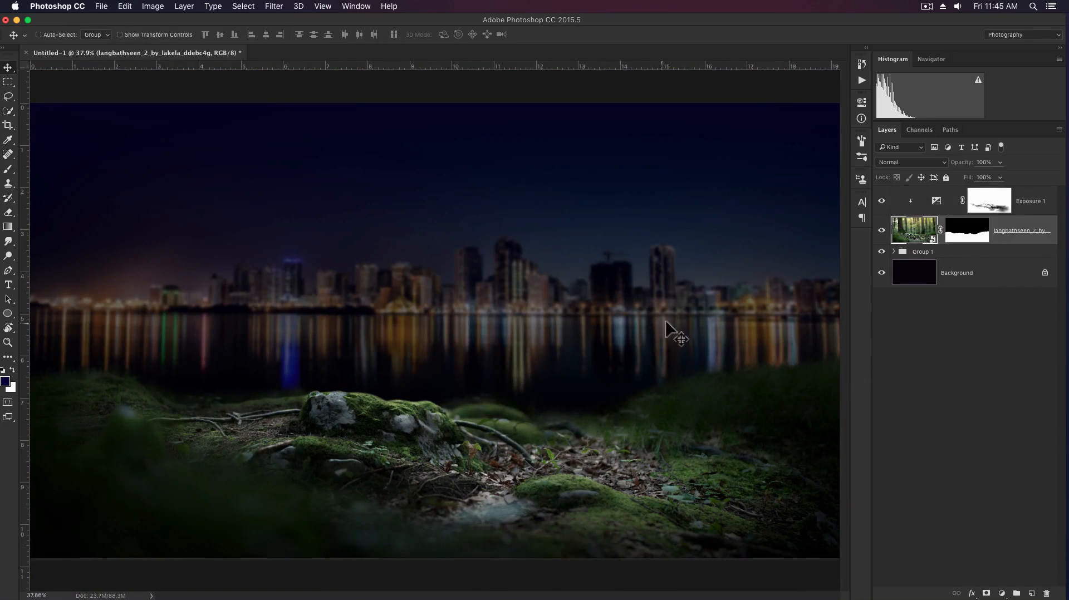
pyautogui.press('super+u')
pyautogui.moveTo(748, 370); pyautogui.dragTo(727, 373)
pyautogui.click(869, 286)
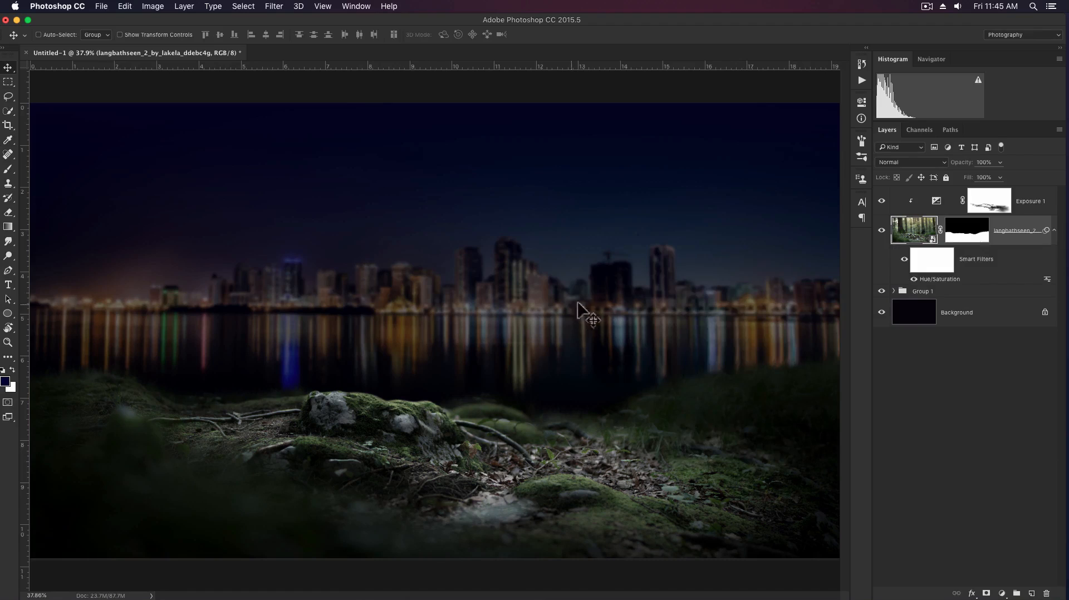
pyautogui.click(1054, 230)
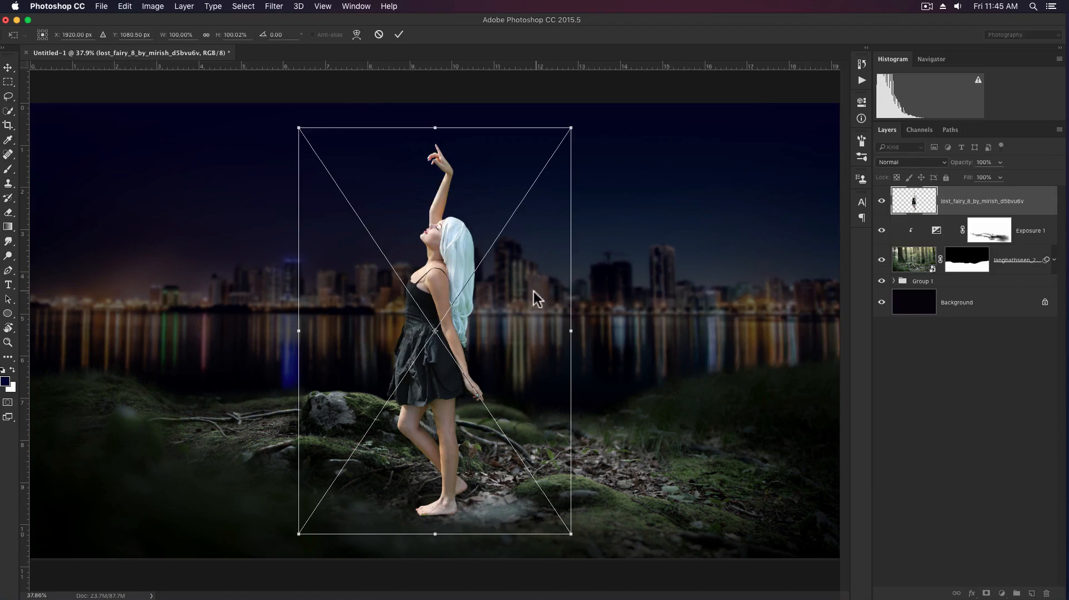
# - Flip the placed lost_fairy image horizontally, scale it proportionally to about 32%, and stand the fairy on the mossy rock
pyautogui.rightClick(535, 290)
pyautogui.click(537, 421)
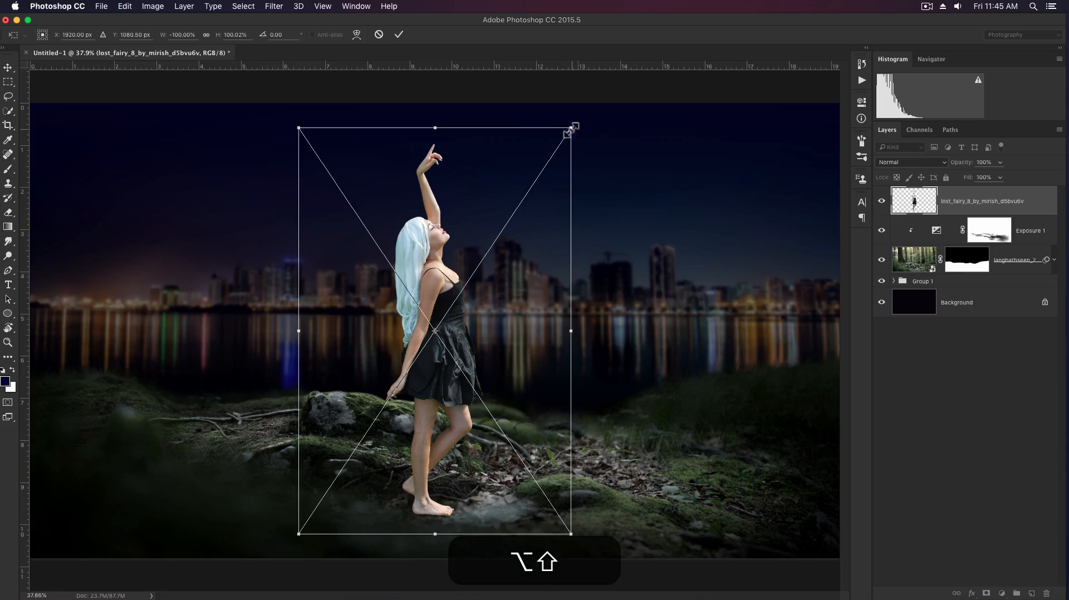
pyautogui.moveTo(570, 129); pyautogui.dragTo(477, 270)
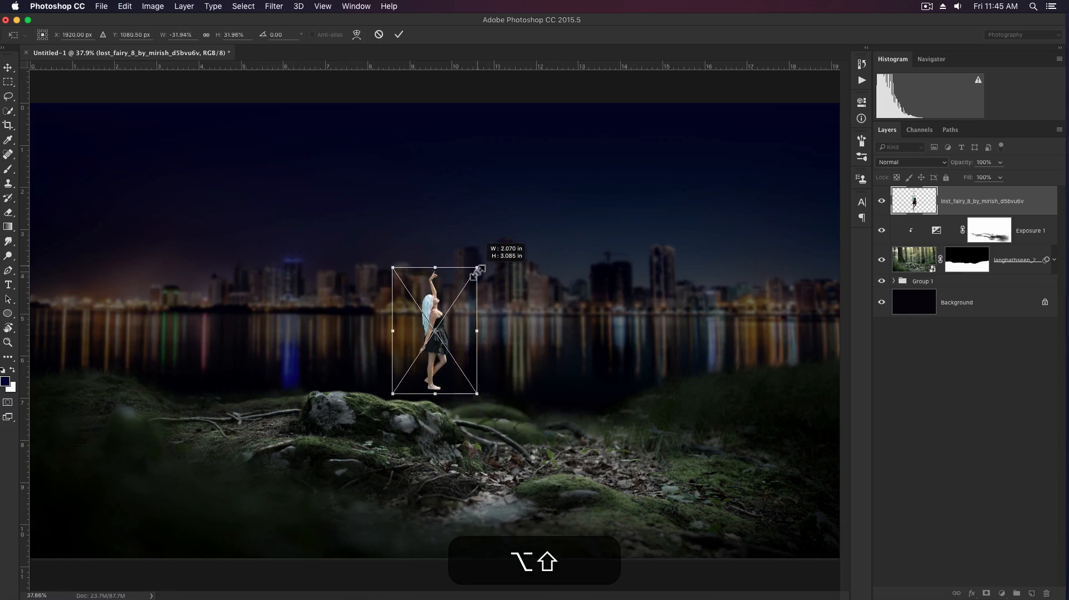
pyautogui.hotkey('alt', 'shift', 'Return')
pyautogui.moveTo(431, 360); pyautogui.dragTo(411, 346)
pyautogui.press('z')
pyautogui.press('v')
pyautogui.press('z')
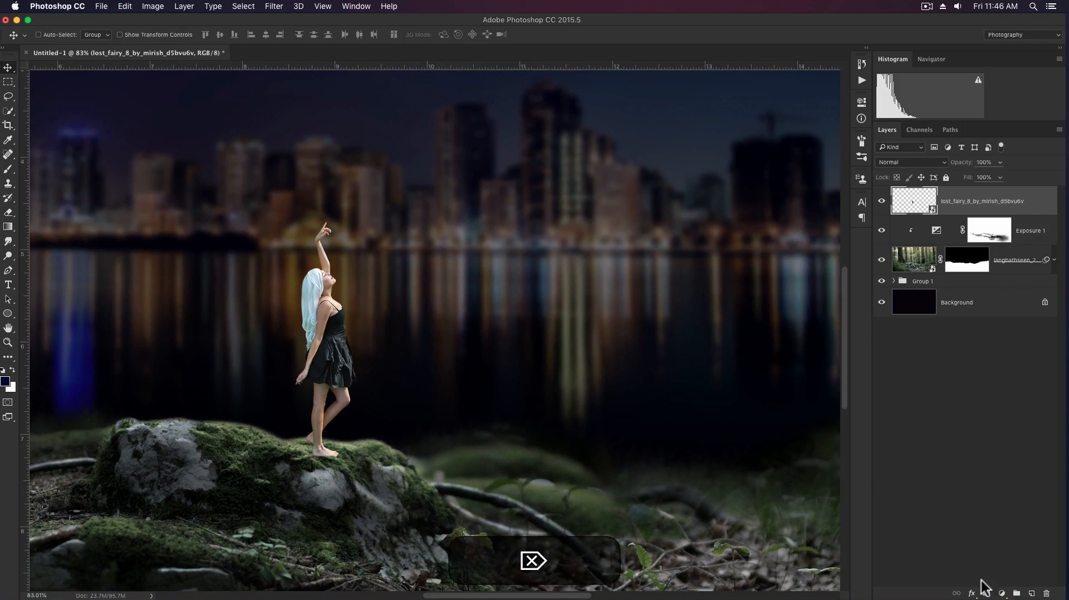
# - Add a Curves adjustment layer clipped to the fairy layer, and open its curve settings
pyautogui.click(1002, 594)
pyautogui.click(994, 435)
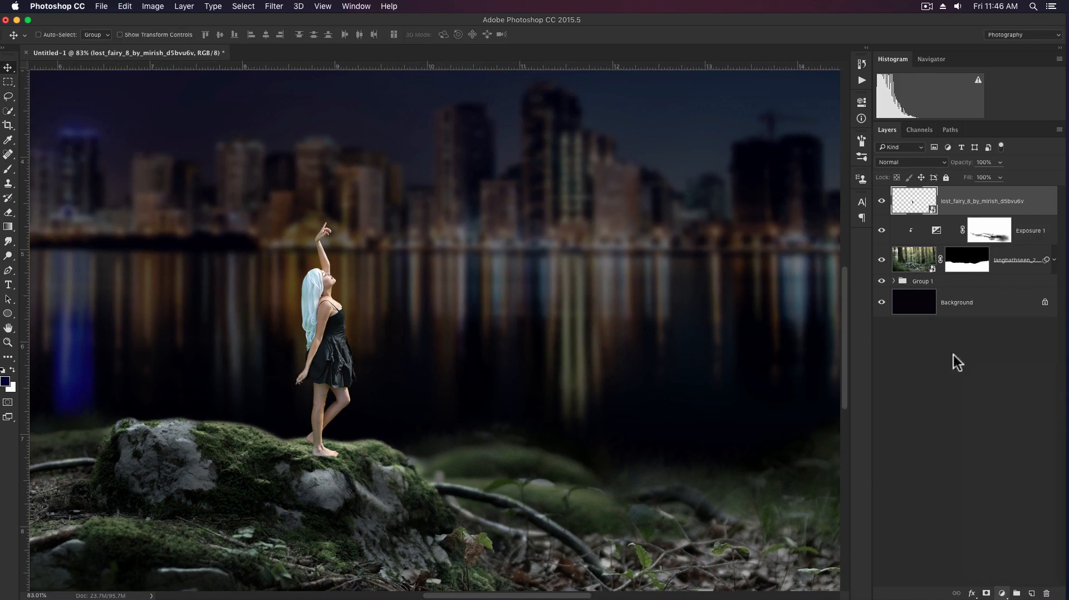
pyautogui.click(763, 352)
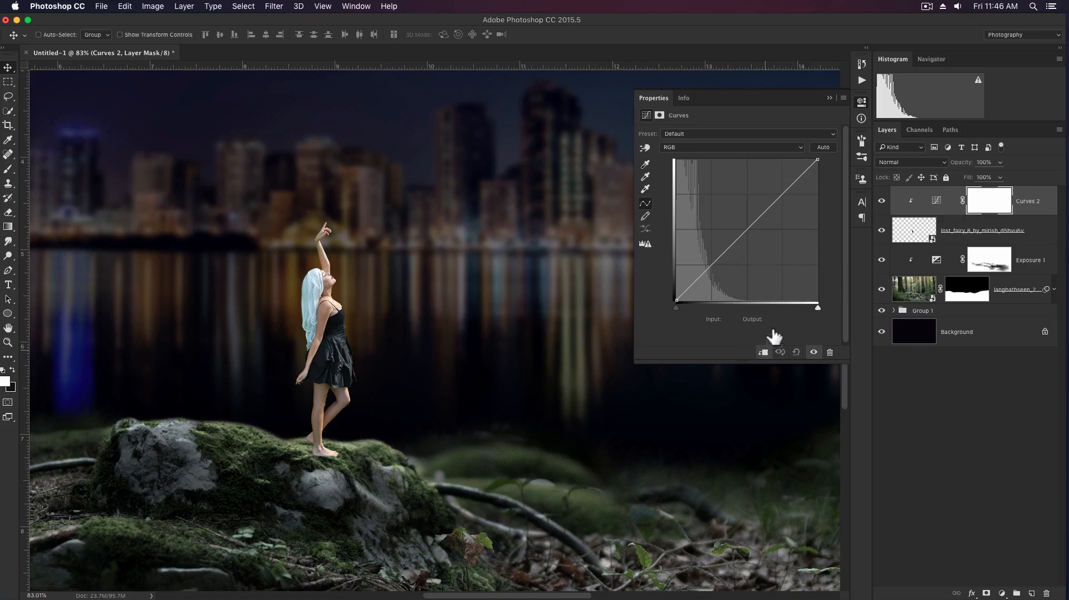
pyautogui.click(829, 99)
pyautogui.click(937, 206)
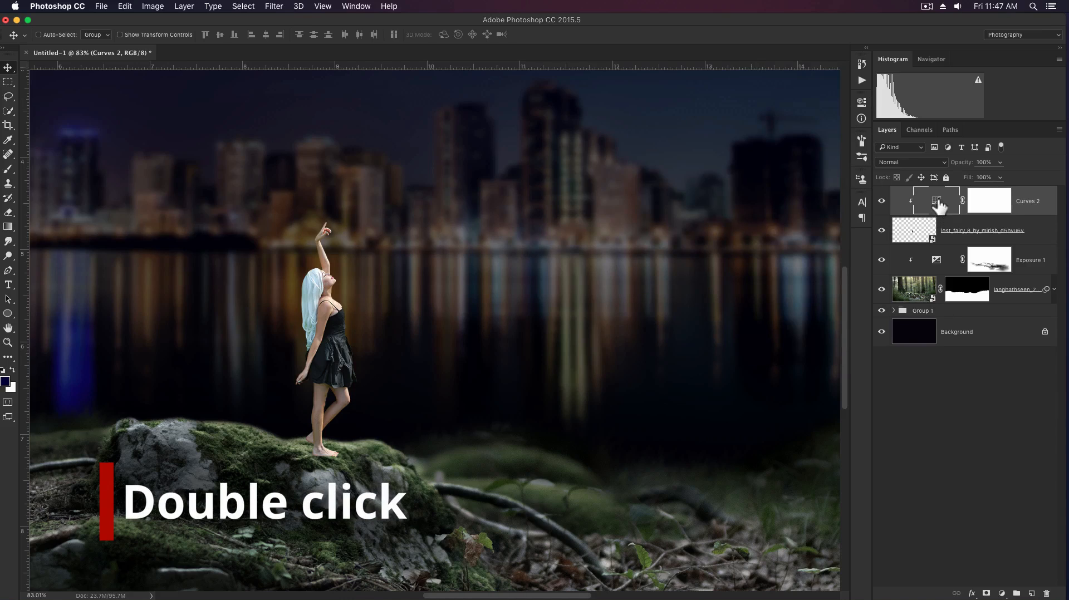
pyautogui.doubleClick(937, 204)
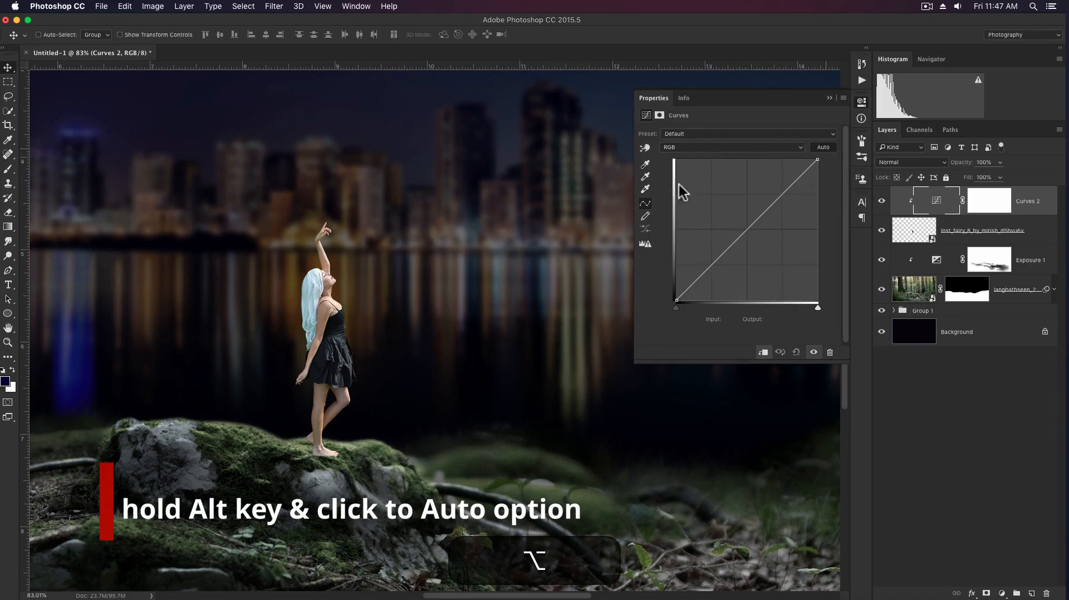
# - Set the Curves auto correction to Enhance Per Channel Contrast, with the shadows target colour at dark green 070e00
pyautogui.keyDown('alt'); pyautogui.click(823, 147); pyautogui.keyUp('alt')
pyautogui.moveTo(718, 201); pyautogui.dragTo(482, 180)
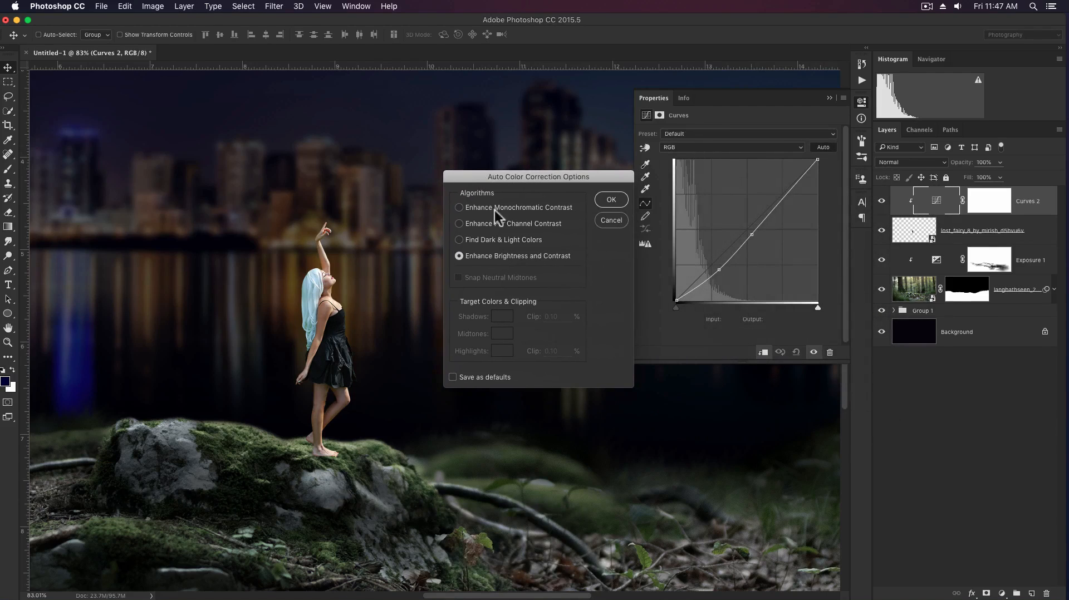
pyautogui.click(501, 223)
pyautogui.click(503, 317)
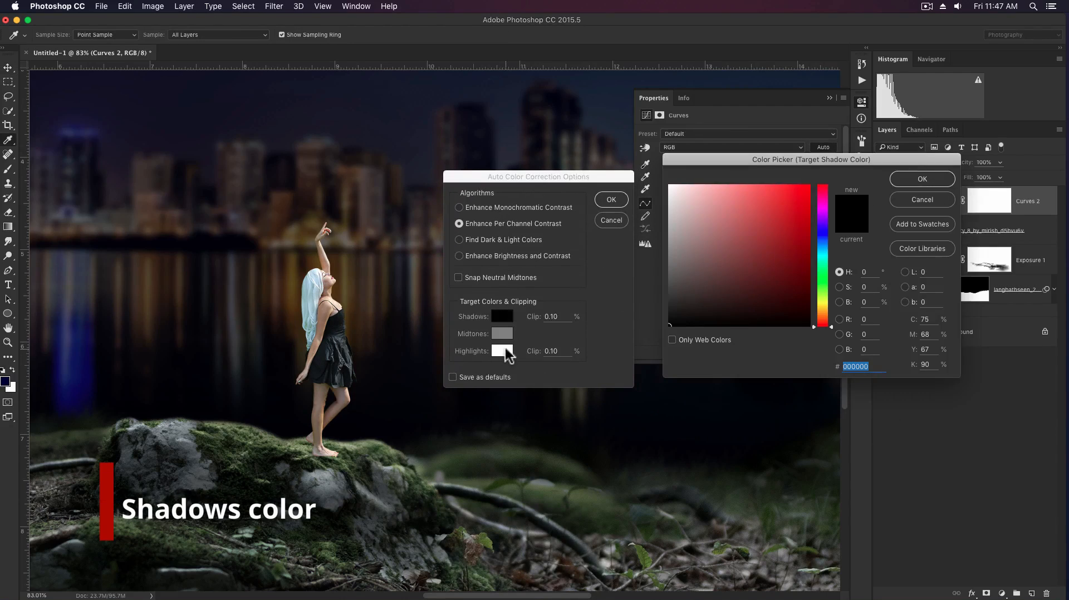
pyautogui.click(482, 471)
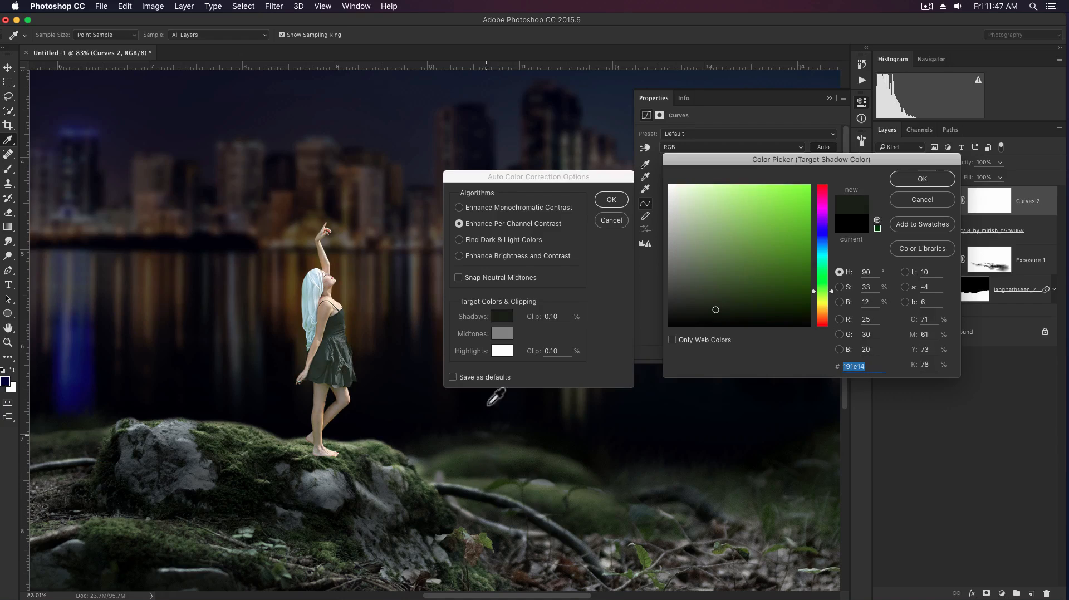
pyautogui.moveTo(780, 310); pyautogui.dragTo(810, 319)
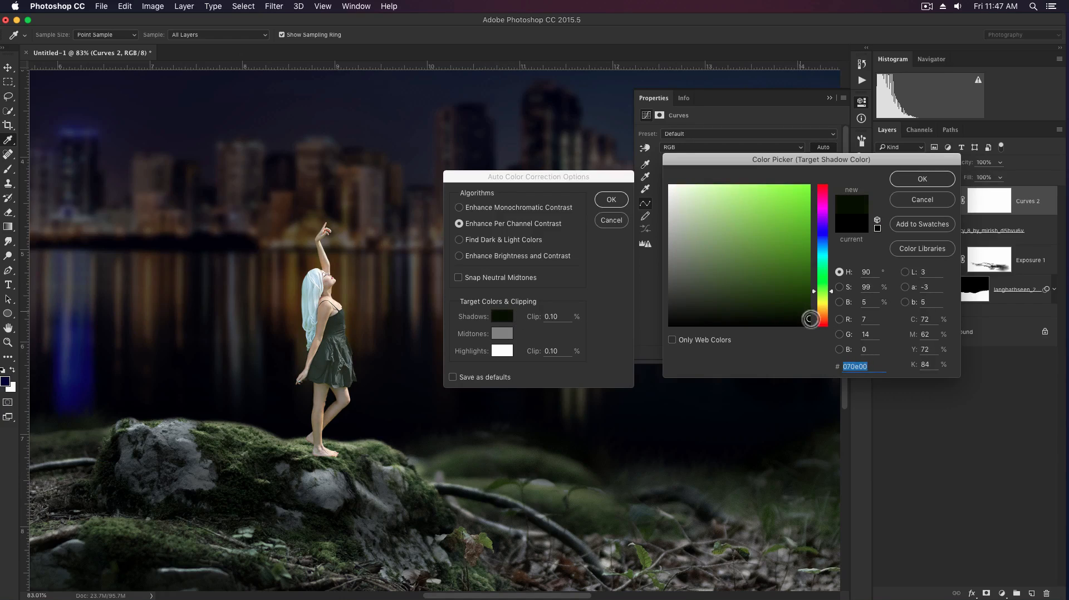
pyautogui.click(913, 180)
# - Set the midtones target colour to dark green 060f00 and apply the auto correction without saving the colours as defaults
pyautogui.click(501, 334)
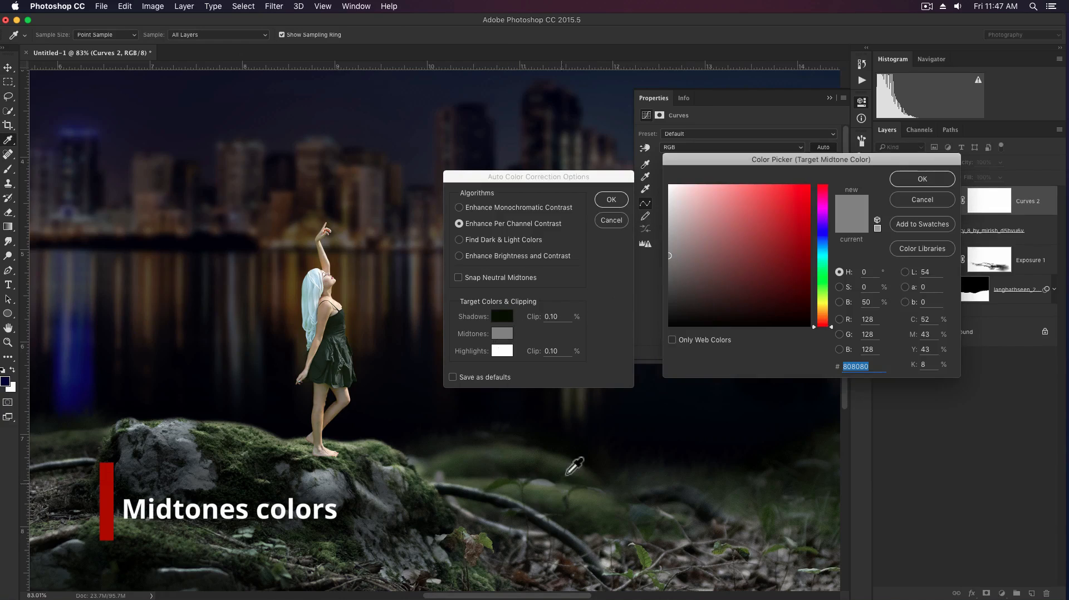
pyautogui.click(579, 509)
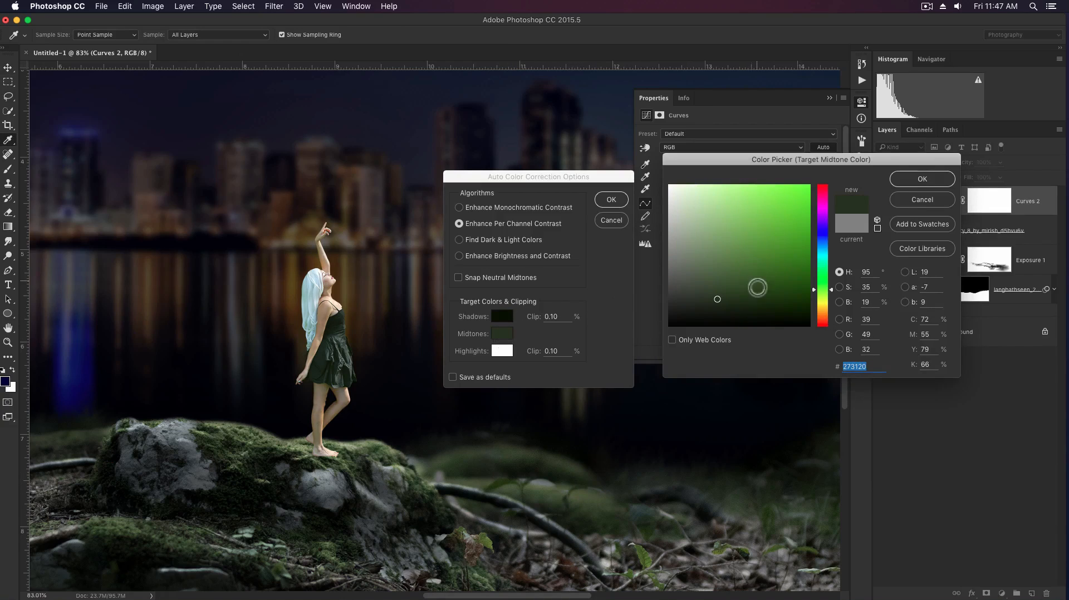
pyautogui.moveTo(809, 314); pyautogui.dragTo(810, 318)
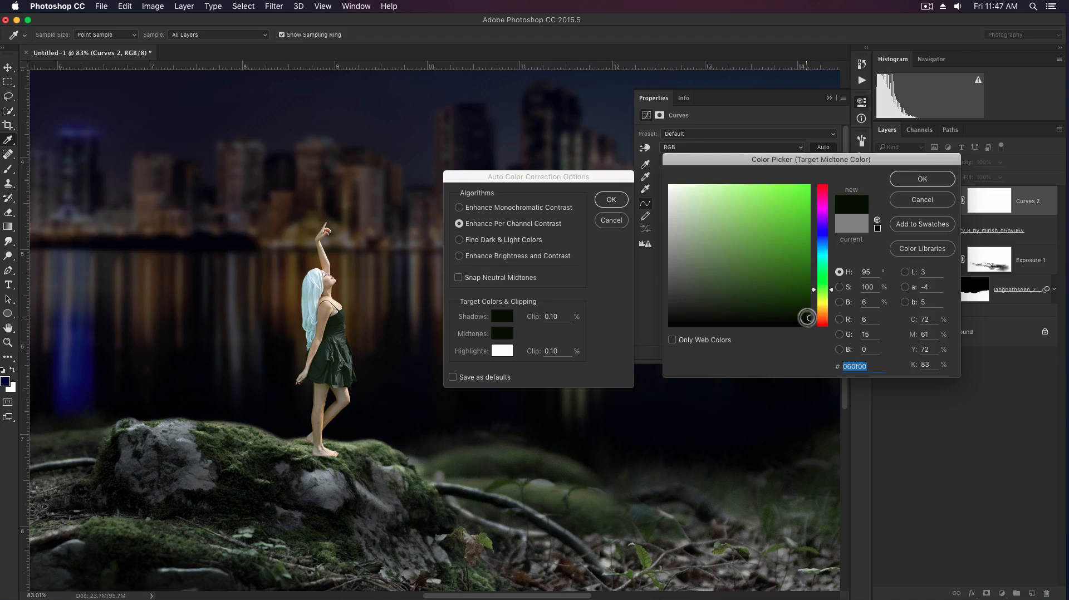
pyautogui.click(921, 179)
pyautogui.click(614, 201)
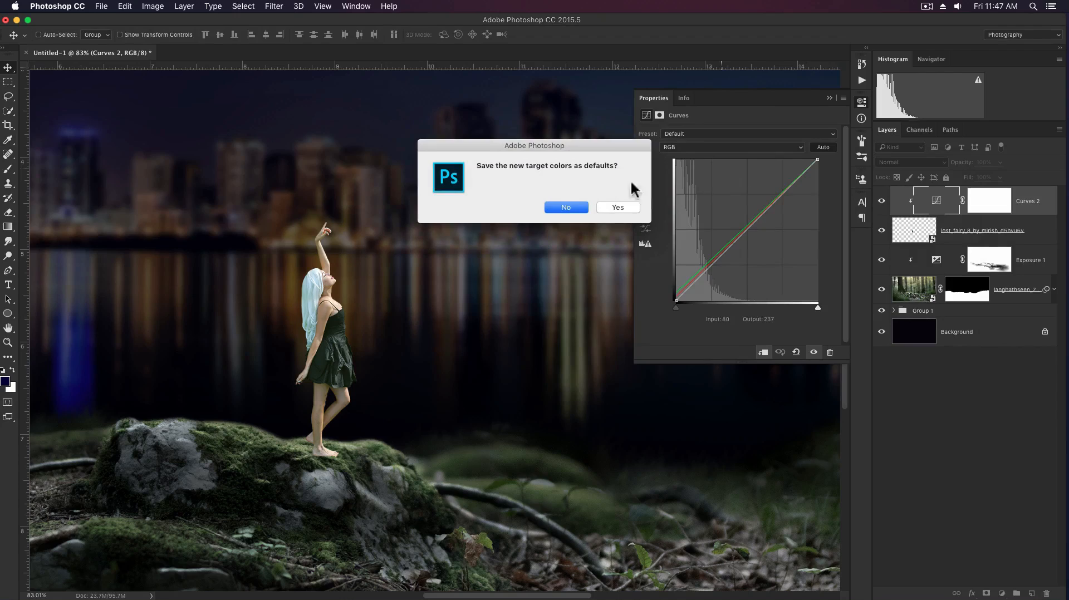
pyautogui.click(565, 207)
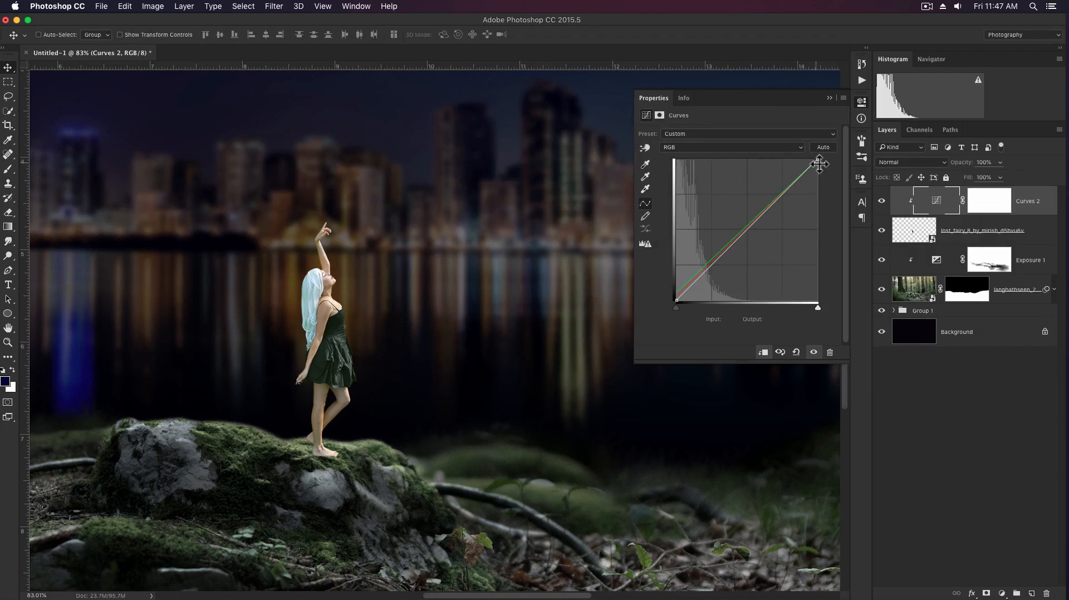
# - Darken the fairy by lowering the RGB curve's white point to output 152 and bending a point at input 146 to output 54
pyautogui.moveTo(817, 161); pyautogui.dragTo(817, 192)
pyautogui.moveTo(761, 240); pyautogui.dragTo(761, 243)
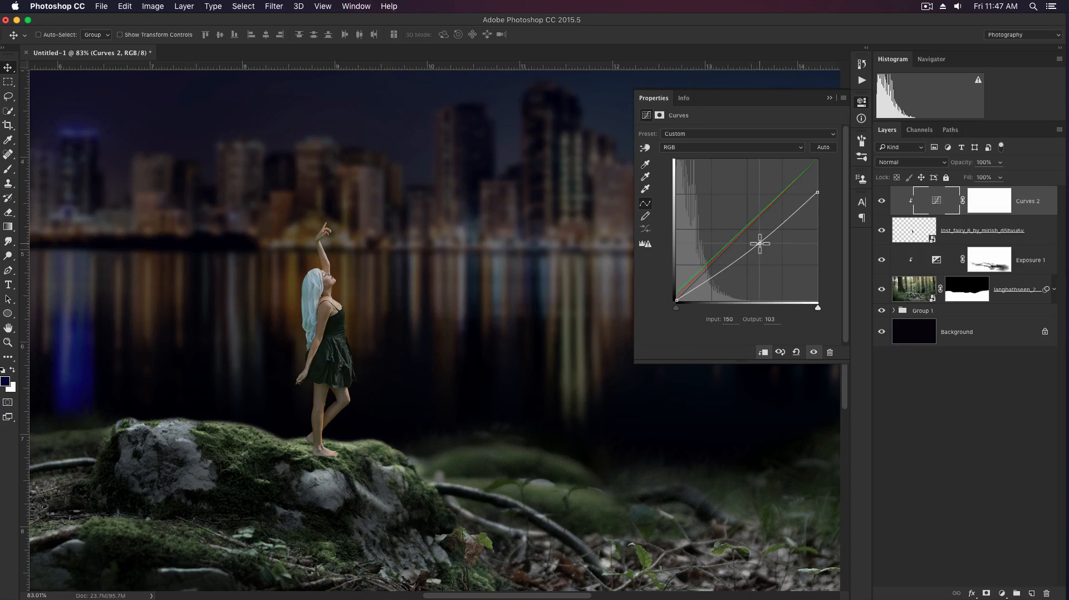
pyautogui.moveTo(818, 192); pyautogui.dragTo(819, 217)
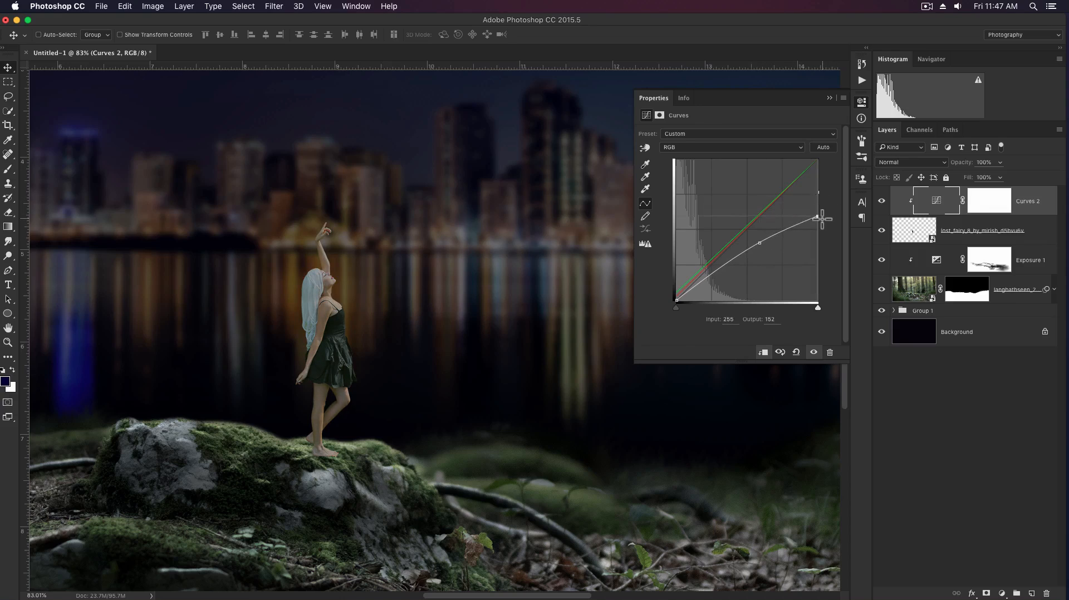
pyautogui.moveTo(759, 243); pyautogui.dragTo(757, 272)
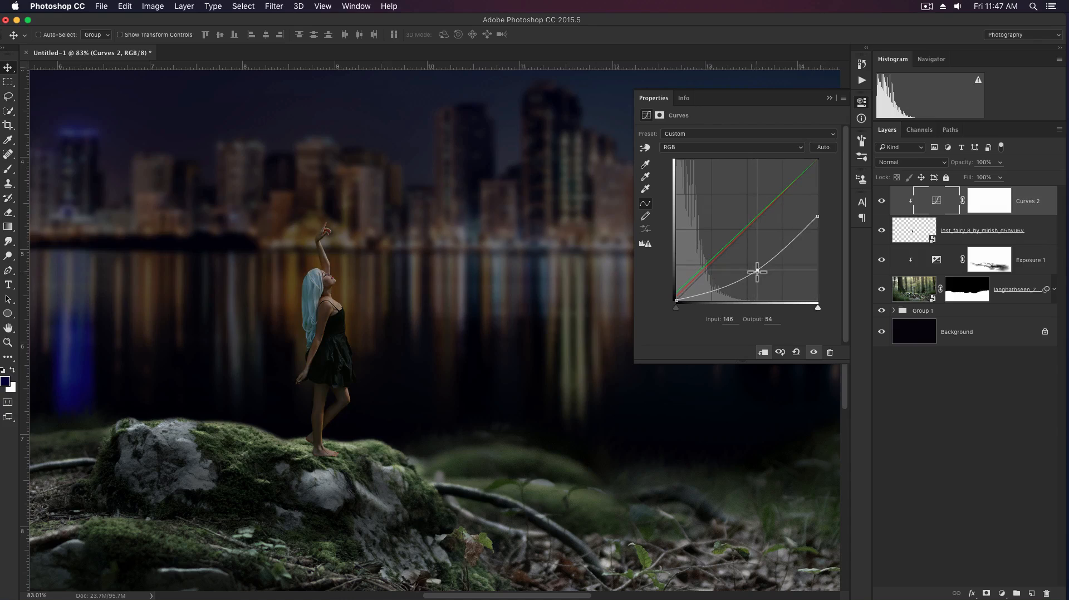
pyautogui.click(830, 99)
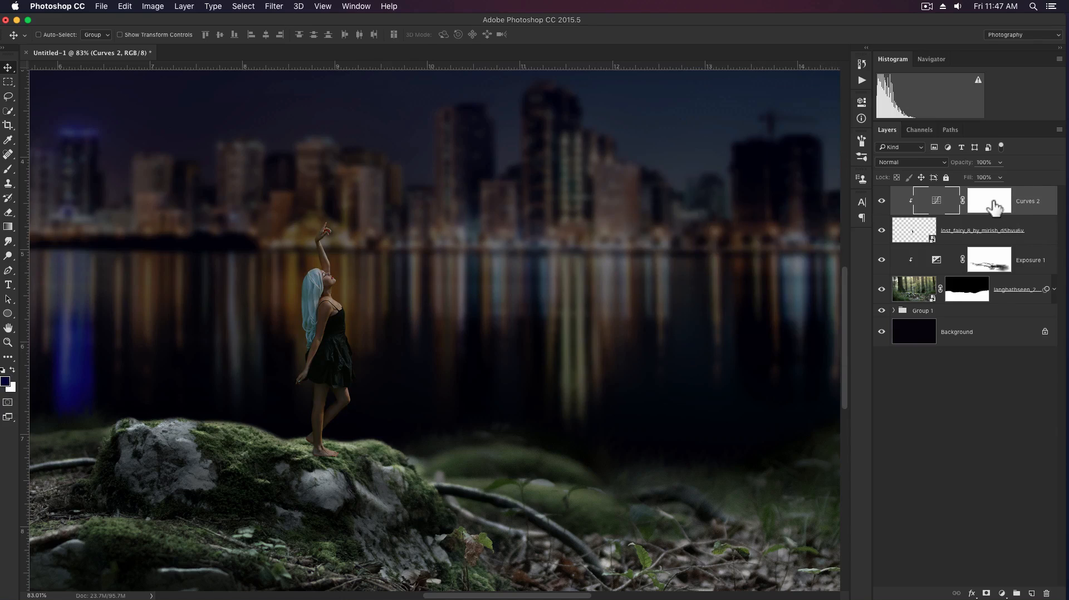
# - Brighten the fairy's raised hand and arm by painting black on the Curves mask with a 10 px brush
pyautogui.click(993, 208)
pyautogui.press('b')
pyautogui.press('z')
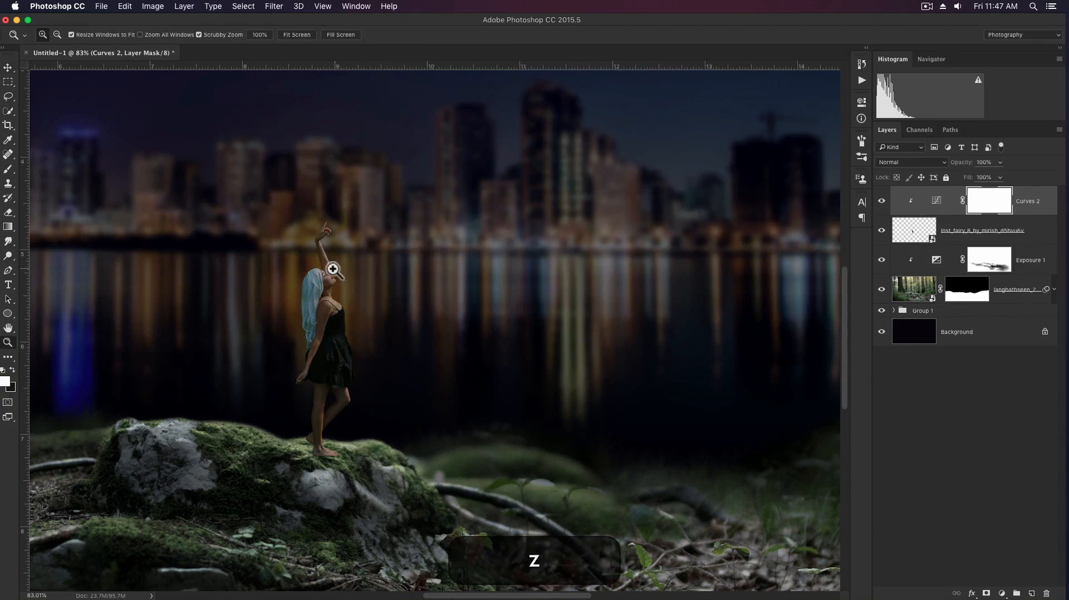
pyautogui.moveTo(332, 269)
pyautogui.mouseDown()
pyautogui.moveTo(369, 276)
pyautogui.moveTo(387, 317)
pyautogui.moveTo(379, 248)
pyautogui.mouseUp()
pyautogui.press('b')
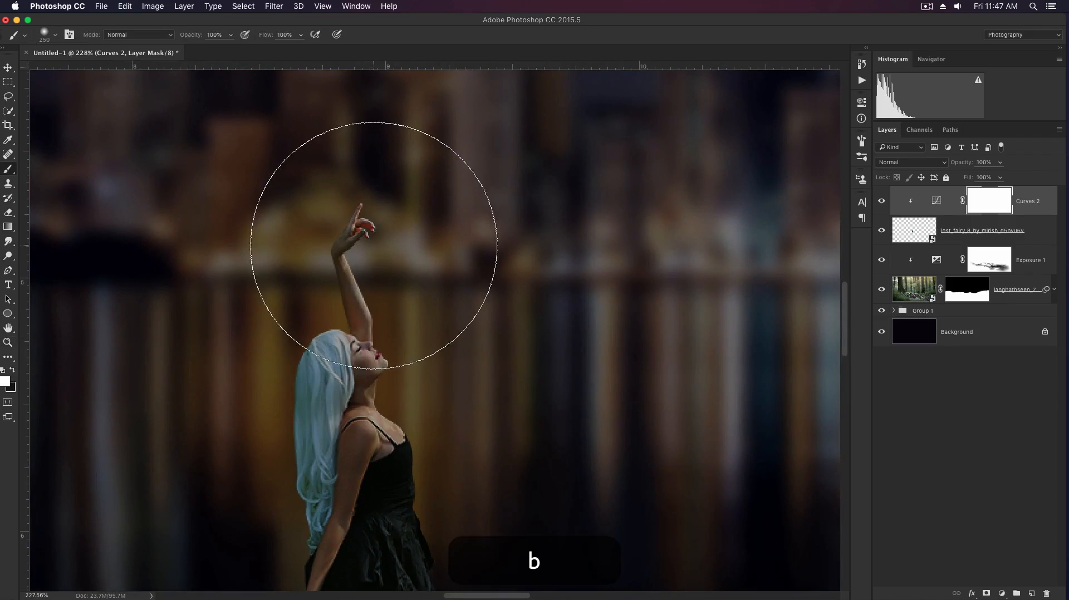
pyautogui.press('x')
pyautogui.press('[')
pyautogui.press('[')
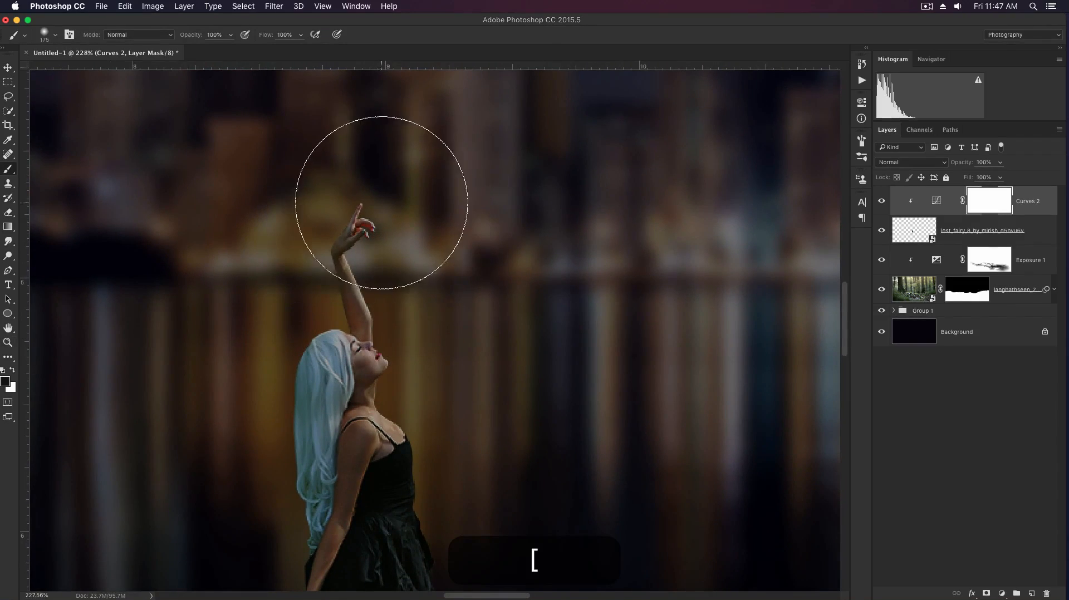
pyautogui.press('[')
pyautogui.press('[')
pyautogui.press('[')
pyautogui.press('[')
pyautogui.press('[')
pyautogui.press('[')
pyautogui.press('[')
pyautogui.press('[')
pyautogui.press('[')
pyautogui.press('[')
pyautogui.press('[')
pyautogui.press('[')
pyautogui.press('[')
pyautogui.press('[')
pyautogui.press('[')
pyautogui.press('[')
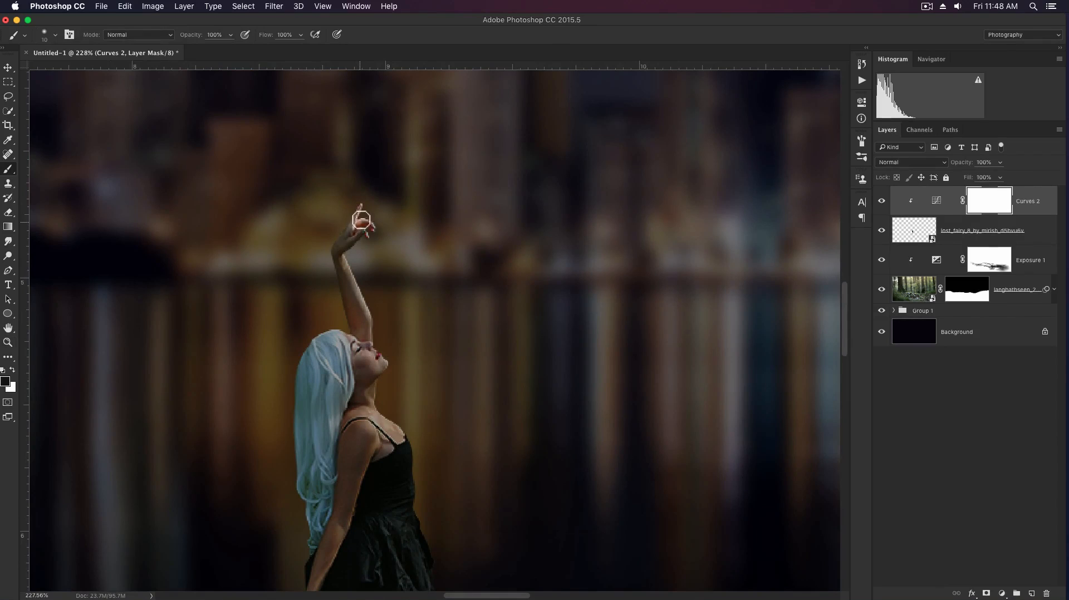
pyautogui.moveTo(350, 231)
pyautogui.mouseDown()
pyautogui.moveTo(339, 283)
pyautogui.moveTo(353, 276)
pyautogui.moveTo(352, 309)
pyautogui.moveTo(352, 282)
pyautogui.moveTo(367, 356)
pyautogui.mouseUp()
# - Brighten the fairy's face, neck and chest on the Curves mask with a 35 px brush
pyautogui.press(']')
pyautogui.press(']')
pyautogui.press('[')
pyautogui.press(']')
pyautogui.press(']')
pyautogui.press(']')
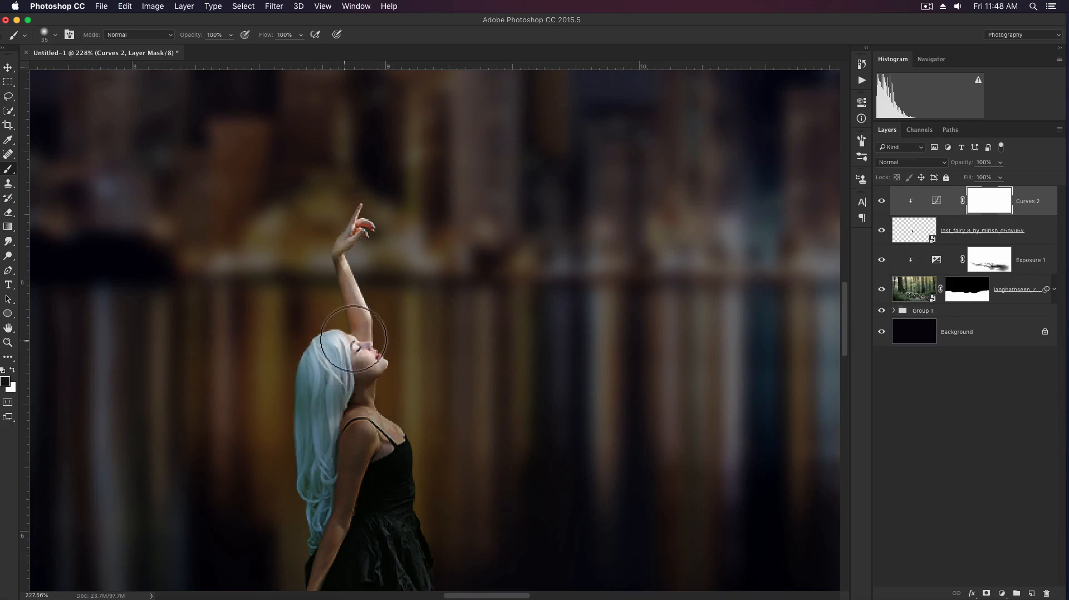
pyautogui.moveTo(379, 397); pyautogui.dragTo(386, 440)
# - Brighten the front of the dress with a 35 px brush, and the legs and feet with 8 to 10 px brushes
pyautogui.scroll(-5, 386, 439)
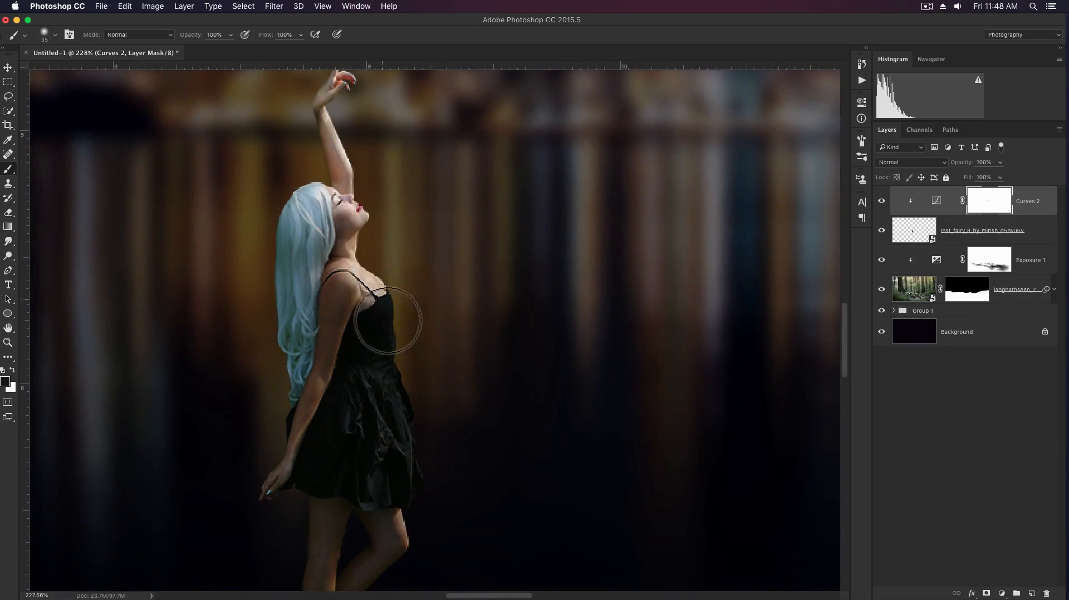
pyautogui.moveTo(386, 299); pyautogui.dragTo(394, 370)
pyautogui.scroll(-3, 367, 334)
pyautogui.moveTo(352, 310)
pyautogui.mouseDown()
pyautogui.moveTo(337, 347)
pyautogui.moveTo(371, 353)
pyautogui.moveTo(390, 406)
pyautogui.mouseUp()
pyautogui.scroll(-8, 384, 384)
pyautogui.press('[')
pyautogui.press('[')
pyautogui.press('[')
pyautogui.press('[')
pyautogui.press('[')
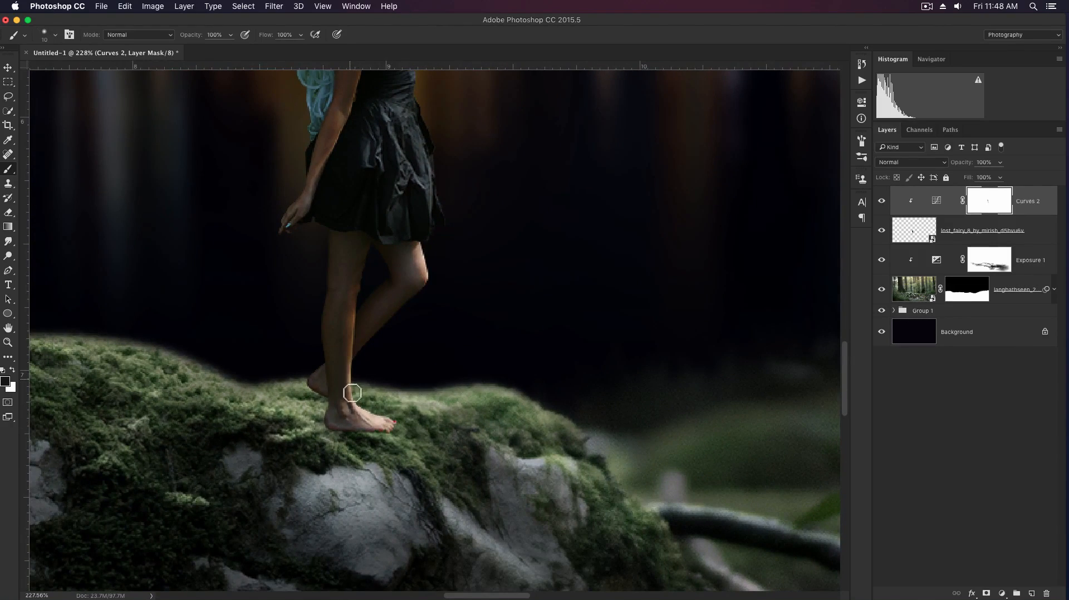
pyautogui.press('[')
pyautogui.press('[')
# - Touch up the light on the fairy's upper body using a 45 px Eraser at 50% opacity and a 50 px brush
pyautogui.scroll(6, 382, 372)
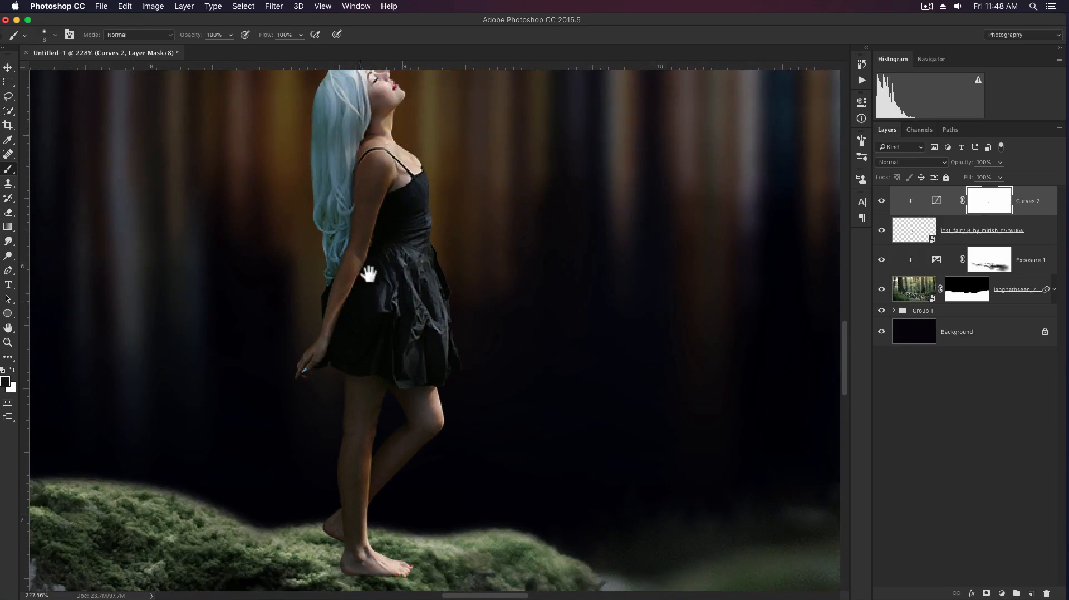
pyautogui.scroll(3, 368, 237)
pyautogui.press('e')
pyautogui.press('[')
pyautogui.press('[')
pyautogui.press('[')
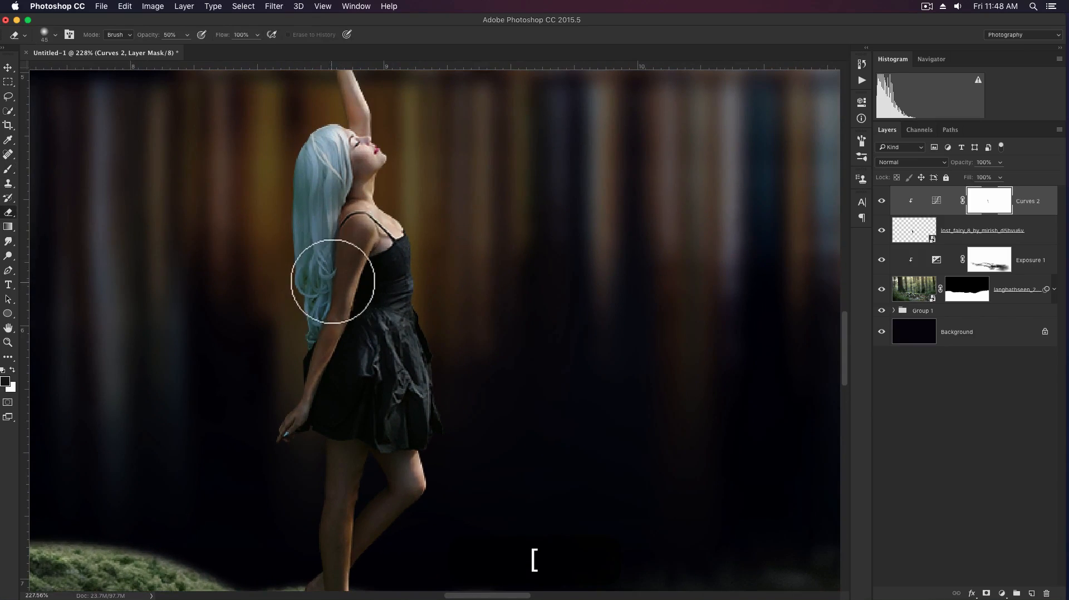
pyautogui.press('space')
pyautogui.moveTo(362, 237); pyautogui.dragTo(352, 299)
pyautogui.press('b')
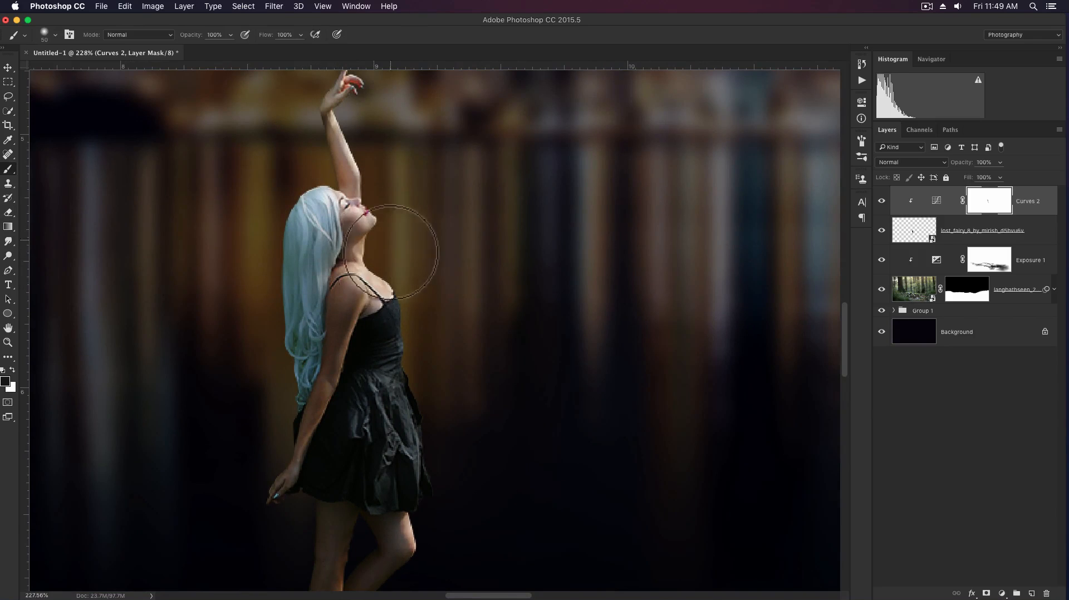
pyautogui.scroll(3, 390, 245)
# - Place the red and brown butterfly clipart in the composite and flip it horizontally
pyautogui.press('z')
pyautogui.moveTo(454, 333); pyautogui.dragTo(401, 296)
pyautogui.press('v')
pyautogui.press('space')
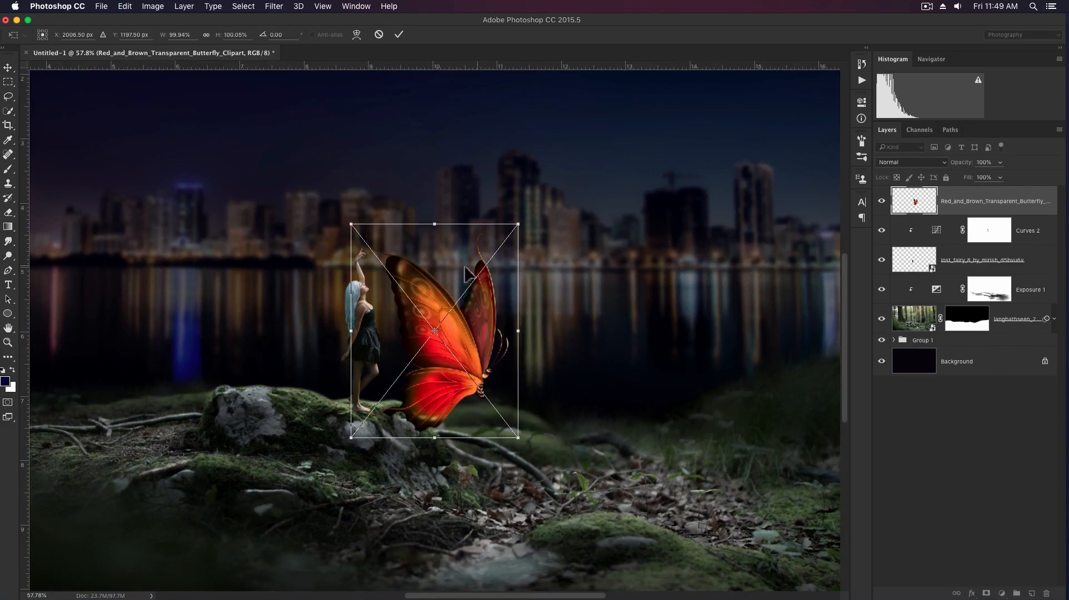
pyautogui.press('super+z')
pyautogui.rightClick(482, 306)
pyautogui.click(521, 438)
# - Enlarge the butterfly, position it just above the fairy's raised hand, and show the whole canvas
pyautogui.moveTo(466, 351); pyautogui.dragTo(478, 228)
pyautogui.moveTo(479, 238); pyautogui.dragTo(451, 345)
pyautogui.moveTo(504, 423); pyautogui.dragTo(616, 375)
pyautogui.moveTo(472, 395); pyautogui.dragTo(461, 343)
pyautogui.press('Return')
pyautogui.press('z')
pyautogui.moveTo(530, 353); pyautogui.dragTo(475, 288)
pyautogui.press('v')
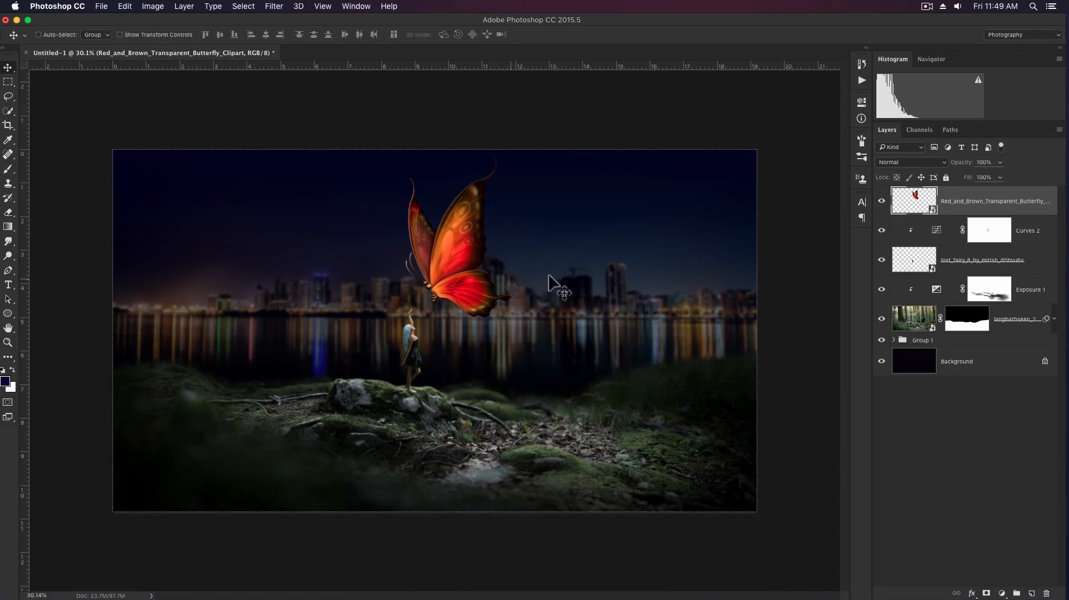
# - Select every layer from the butterfly down to Group 1 and shift the whole composition lower on the canvas
pyautogui.keyDown('shift'); pyautogui.click(981, 340); pyautogui.keyUp('shift')
pyautogui.hotkey('shift', 'Down')
pyautogui.hotkey('shift', 'Down')
pyautogui.hotkey('shift', 'Down')
pyautogui.hotkey('shift', 'Down')
pyautogui.hotkey('shift', 'Down')
pyautogui.hotkey('shift', 'Down')
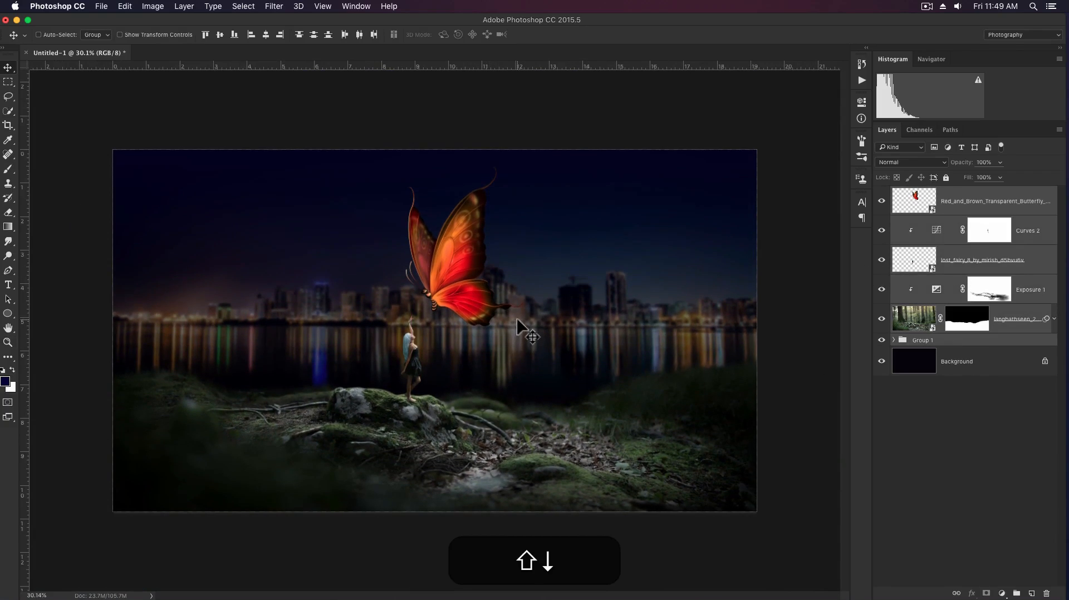
pyautogui.hotkey('shift', 'Down')
pyautogui.hotkey('shift', 'Down')
pyautogui.hotkey('shift', 'Down')
pyautogui.hotkey('shift', 'Down')
pyautogui.hotkey('shift', 'Down')
pyautogui.hotkey('shift', 'Down')
pyautogui.hotkey('shift', 'Down')
pyautogui.hotkey('shift', 'Down')
# - Apply an orange Color Overlay to the butterfly layer in Overlay blend mode at 31% opacity
pyautogui.press('z')
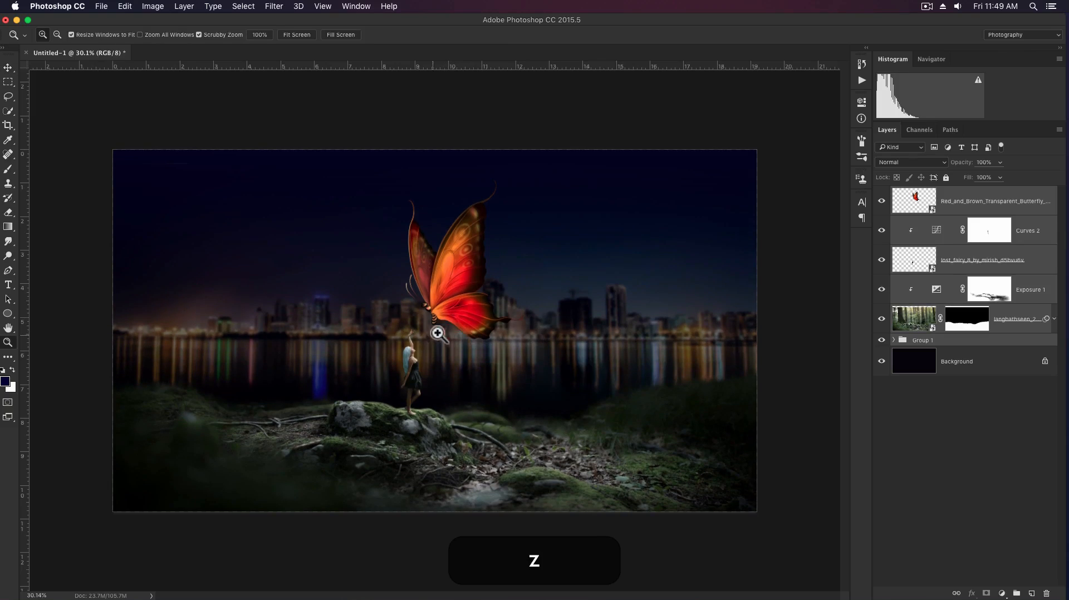
pyautogui.moveTo(438, 333); pyautogui.dragTo(477, 322)
pyautogui.press('v')
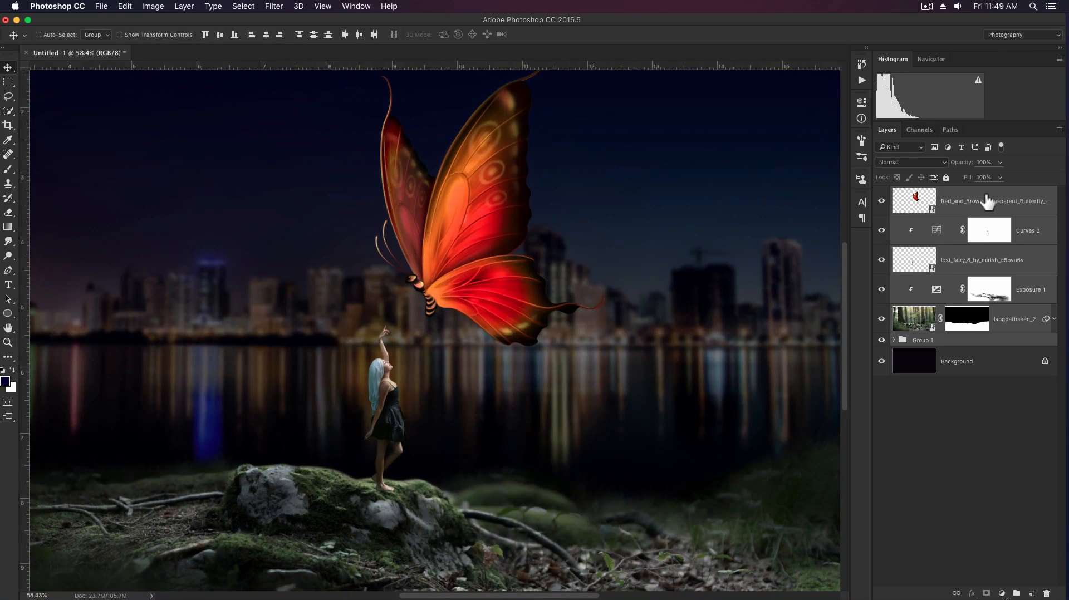
pyautogui.click(1002, 202)
pyautogui.doubleClick(1002, 201)
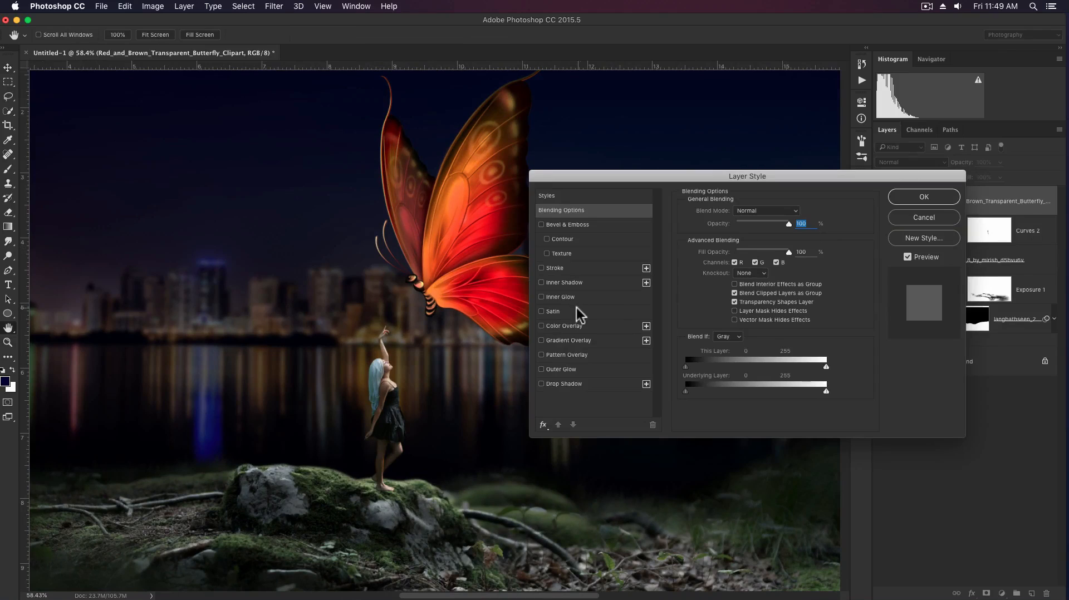
pyautogui.click(592, 326)
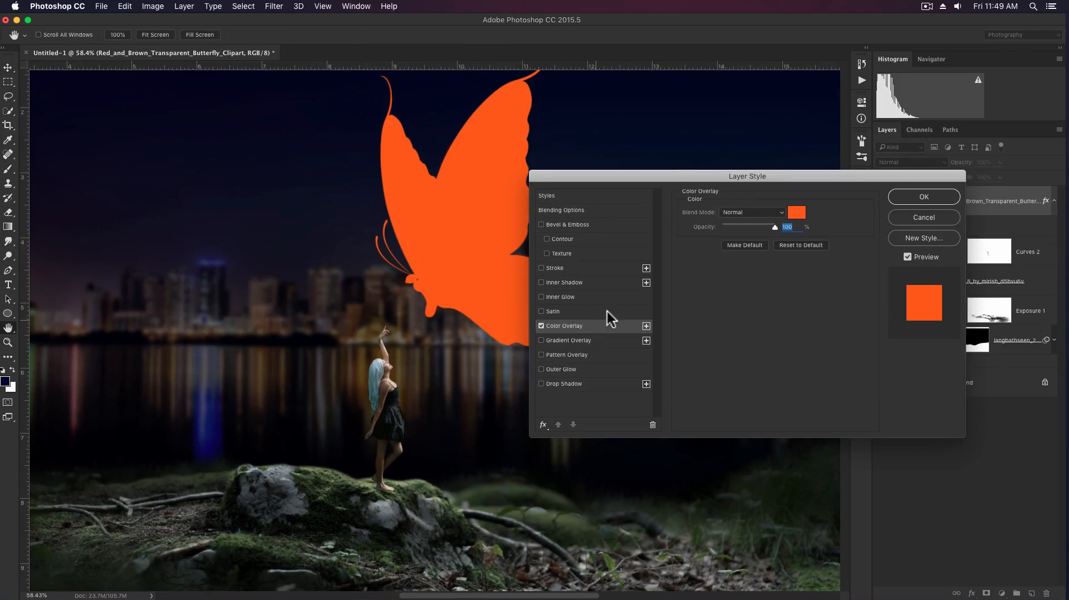
pyautogui.click(745, 214)
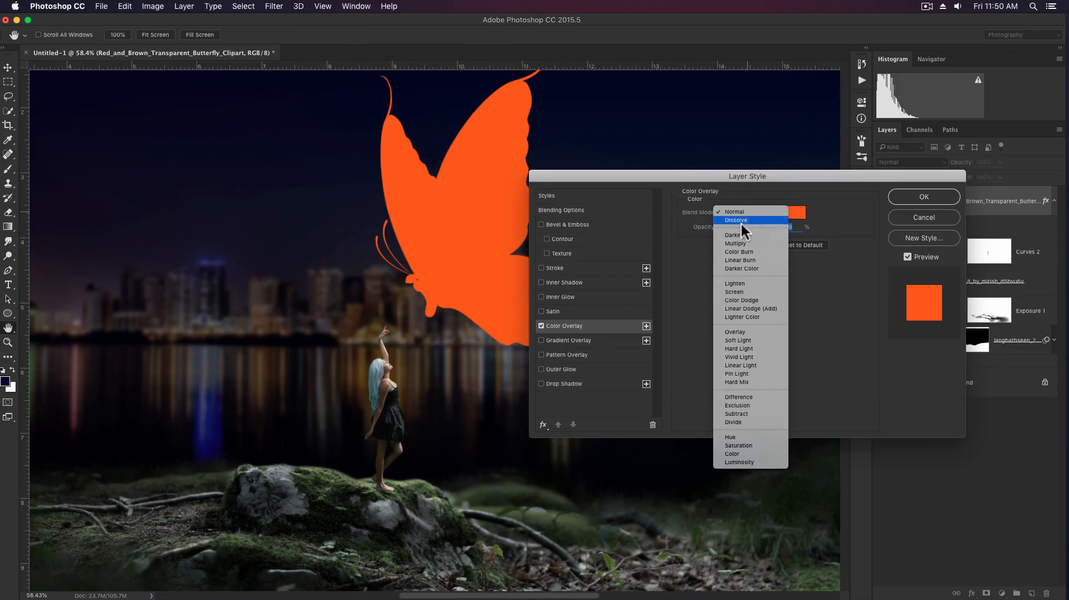
pyautogui.click(737, 330)
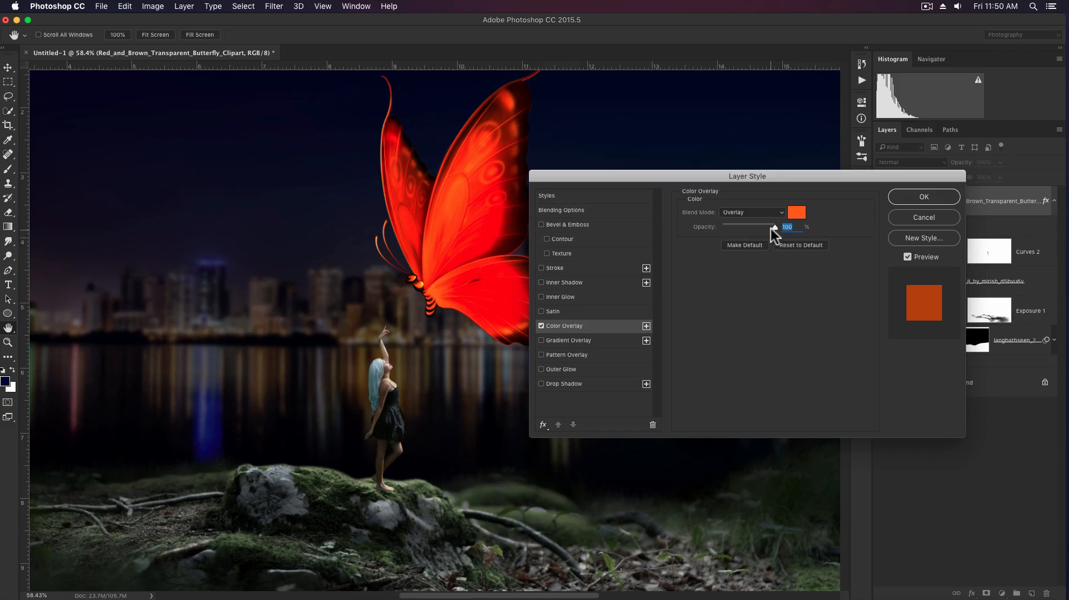
pyautogui.moveTo(772, 227); pyautogui.dragTo(737, 228)
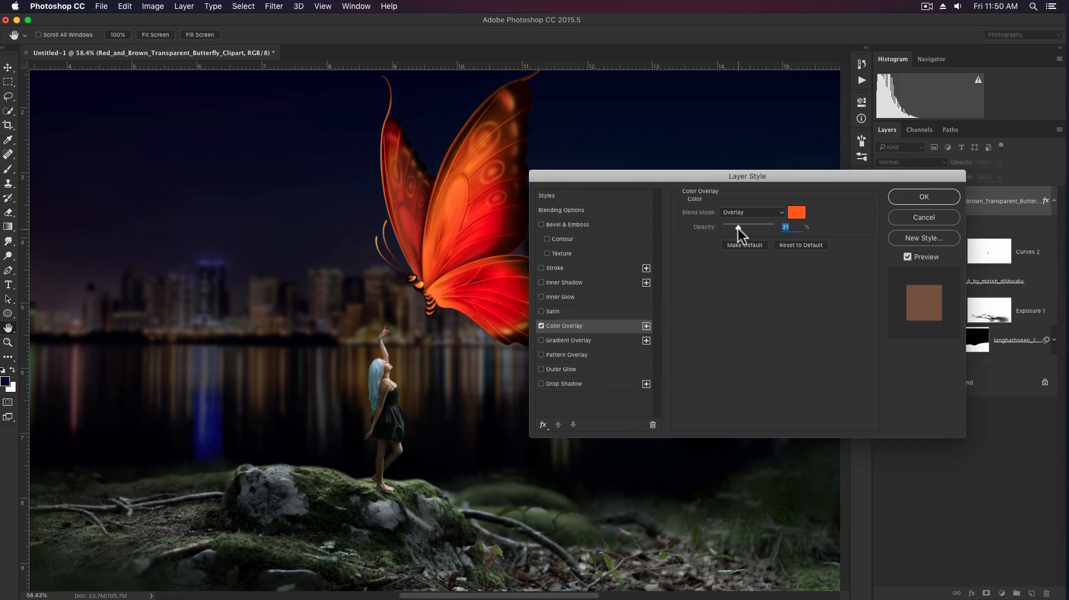
# - Add an Outer Glow in #ff3c00 to the butterfly and raise the glow's opacity slightly
pyautogui.click(595, 370)
pyautogui.click(707, 253)
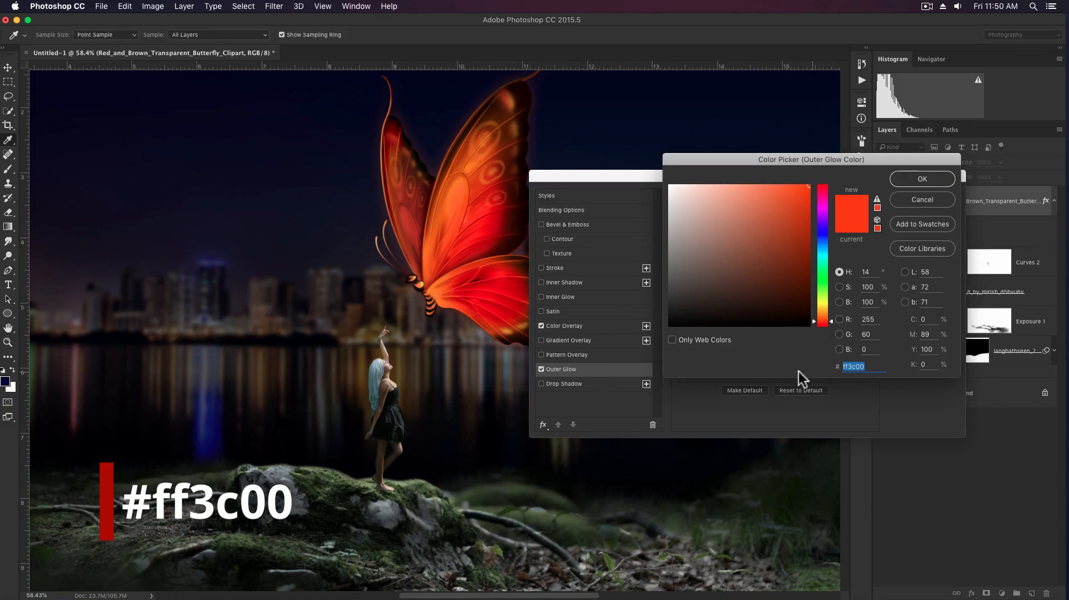
pyautogui.click(920, 180)
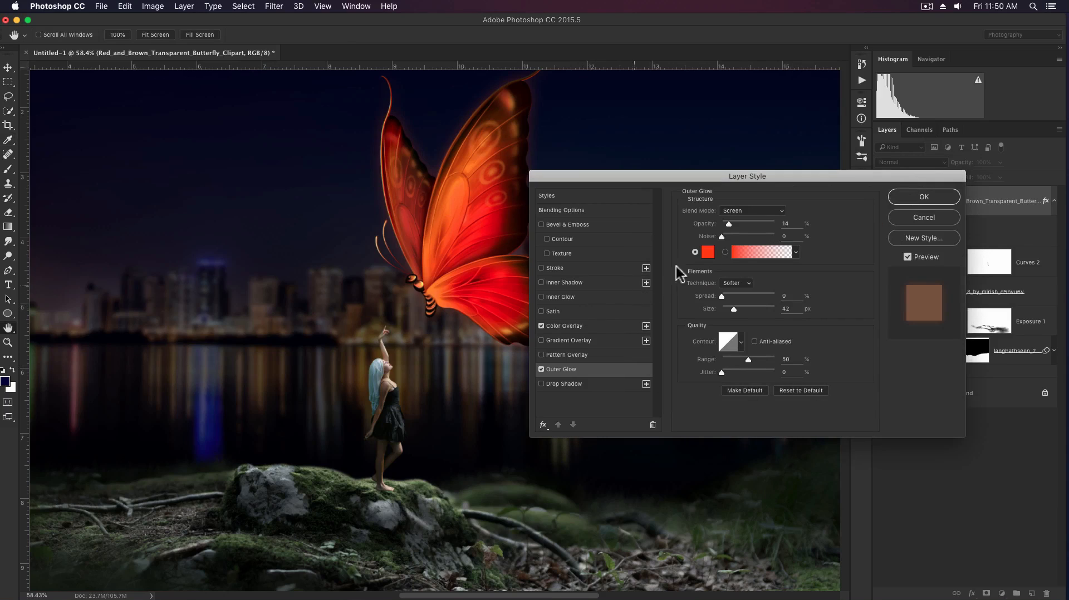
pyautogui.moveTo(729, 221); pyautogui.dragTo(731, 222)
# - Add a #ff0000 Inner Shadow to the butterfly in Color Dodge mode at 83% opacity with a slightly larger size, and apply the layer style
pyautogui.click(603, 282)
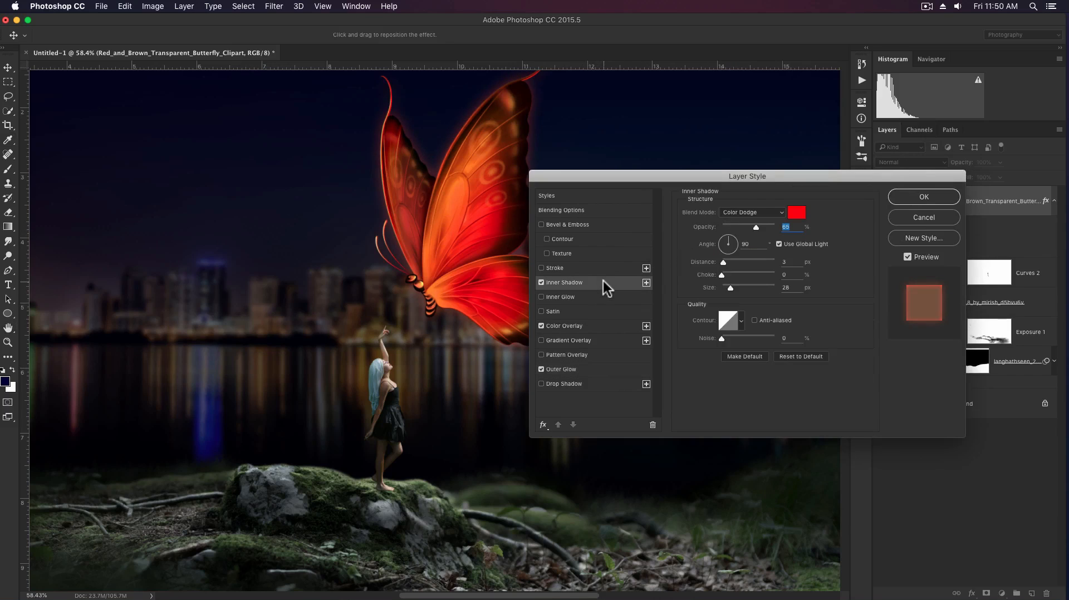
pyautogui.click(797, 214)
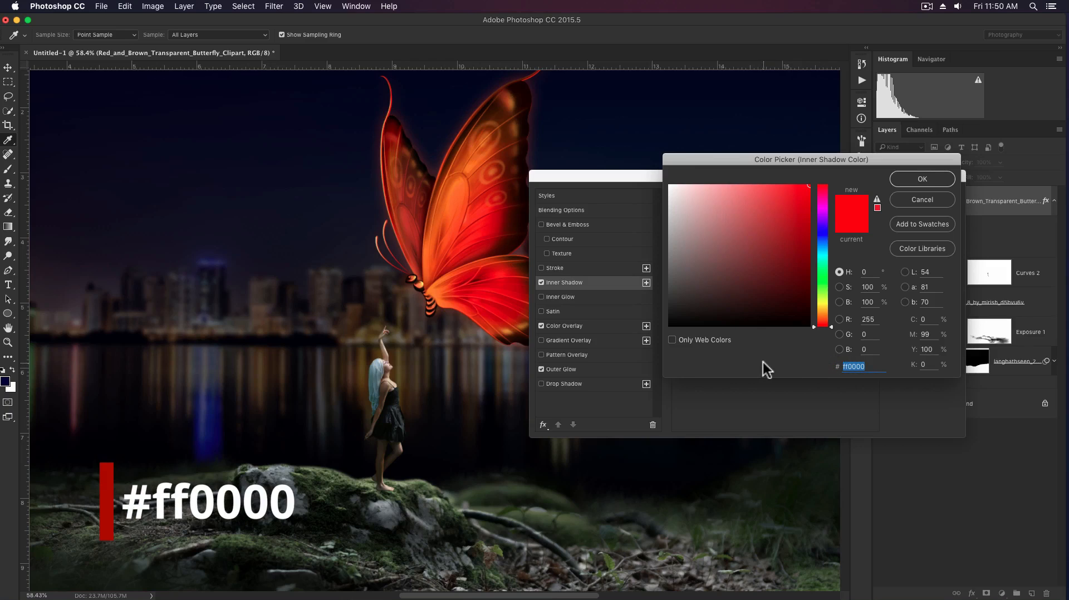
pyautogui.click(922, 179)
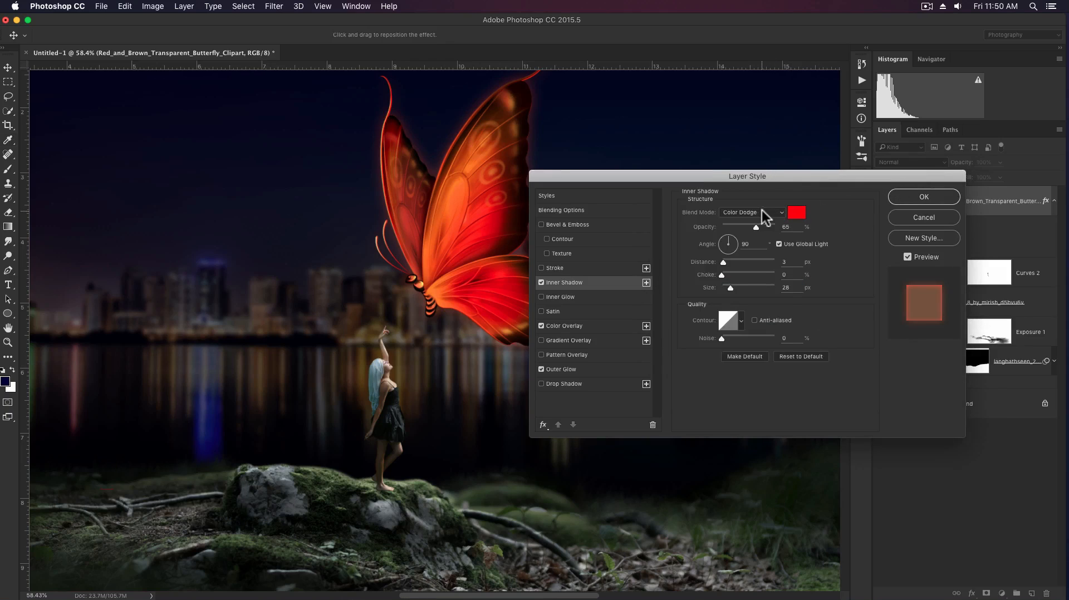
pyautogui.click(760, 210)
pyautogui.moveTo(747, 224); pyautogui.dragTo(766, 224)
pyautogui.moveTo(730, 286); pyautogui.dragTo(731, 287)
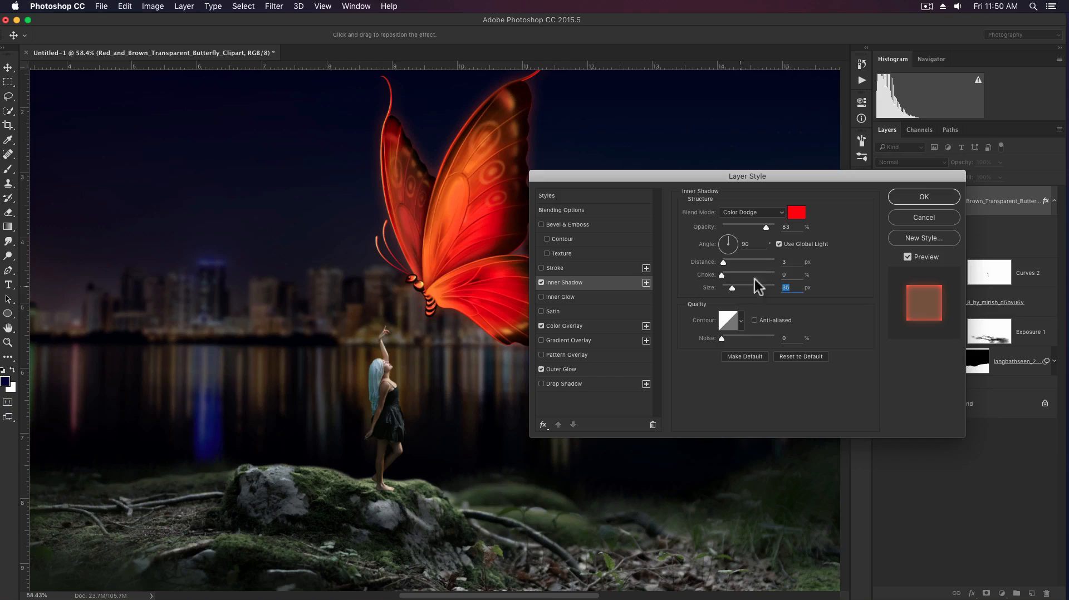
pyautogui.click(915, 201)
# - Collapse the butterfly layer's effects list and group the fairy layer with its Curves 2 adjustment
pyautogui.moveTo(480, 374); pyautogui.dragTo(546, 232)
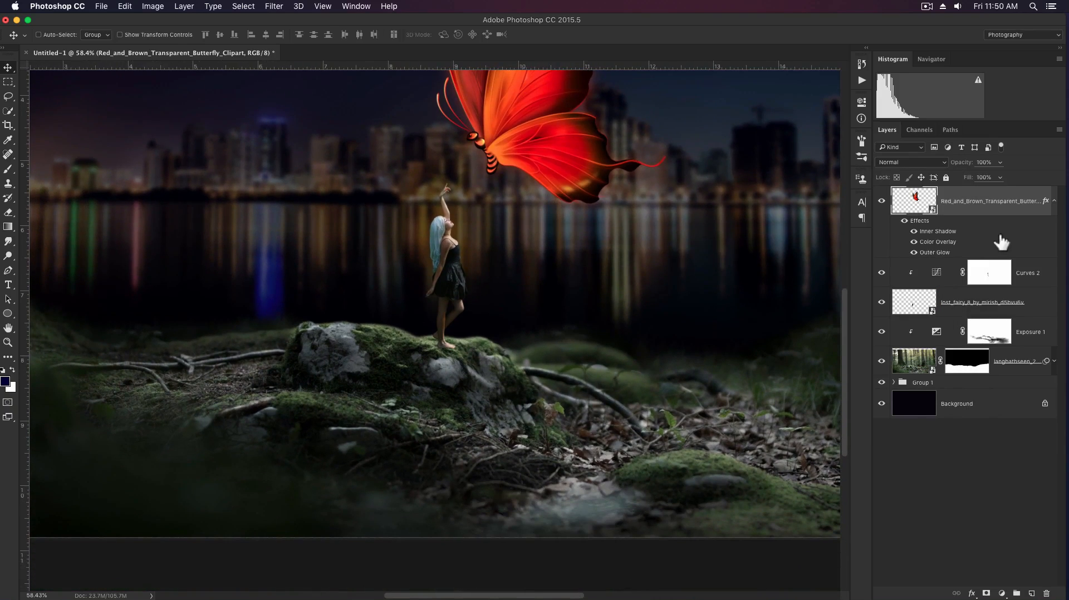
pyautogui.click(1053, 201)
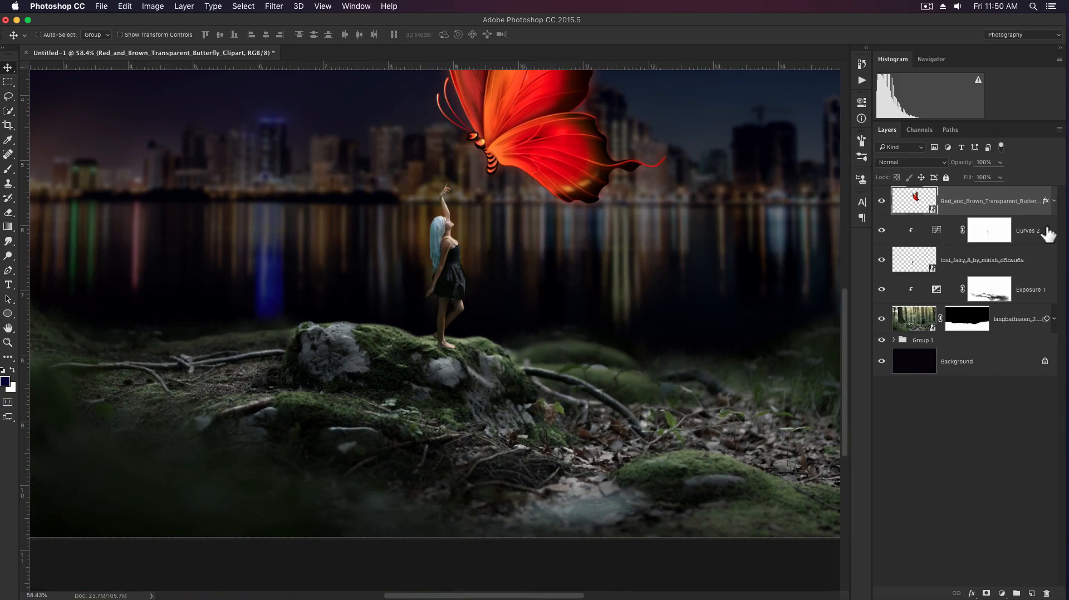
pyautogui.click(1046, 234)
pyautogui.keyDown('shift'); pyautogui.click(1033, 262); pyautogui.keyUp('shift')
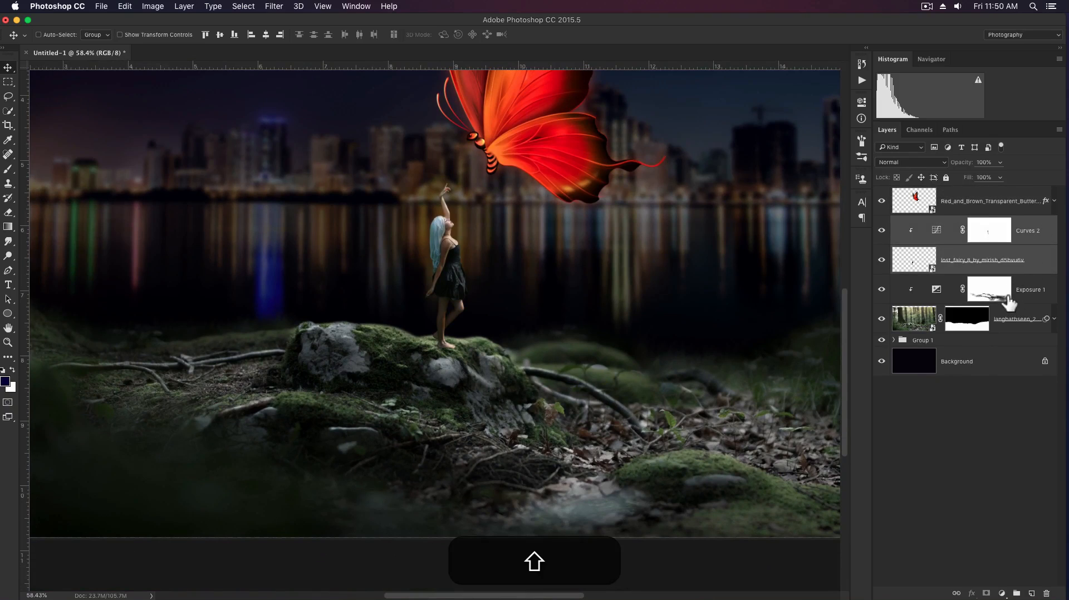
pyautogui.press('super+g')
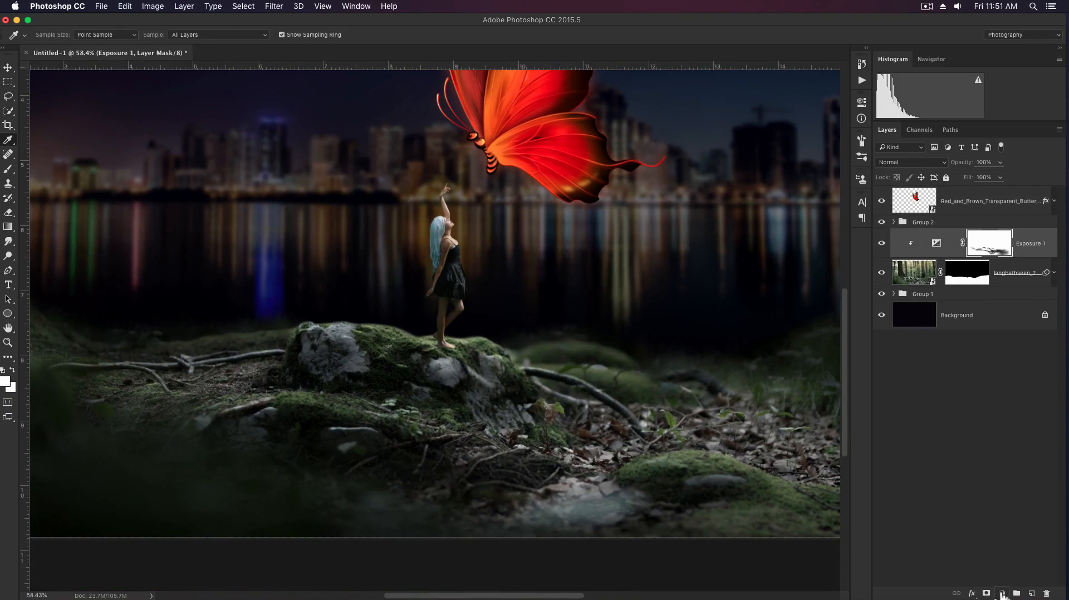
# - Add an orange #f2550c solid color fill above Exposure 1, try Color Dodge, and settle on Overlay blend mode
pyautogui.click(1002, 593)
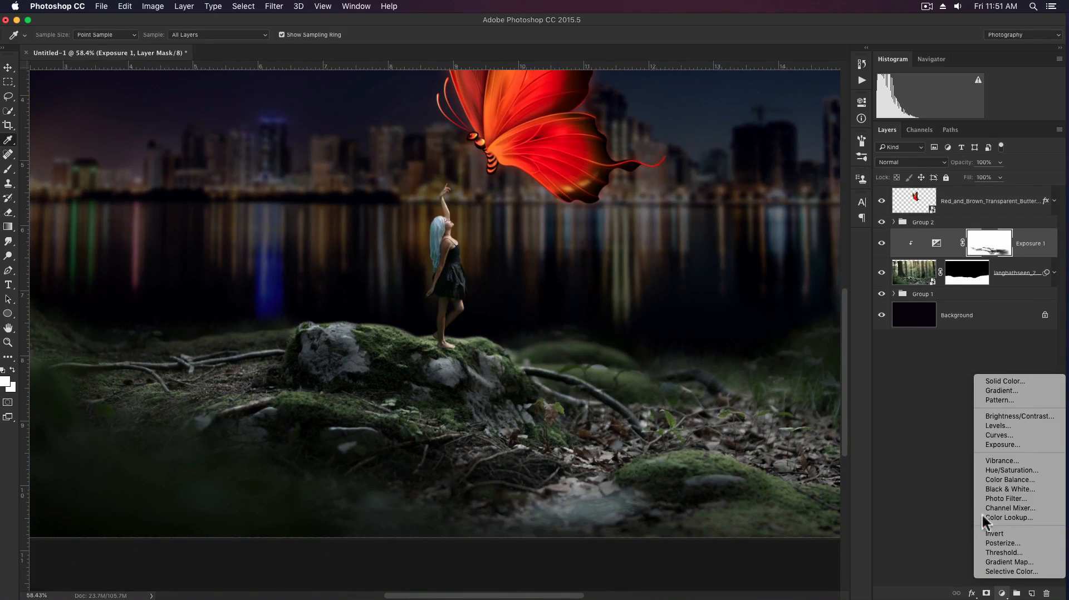
pyautogui.click(990, 380)
pyautogui.click(920, 179)
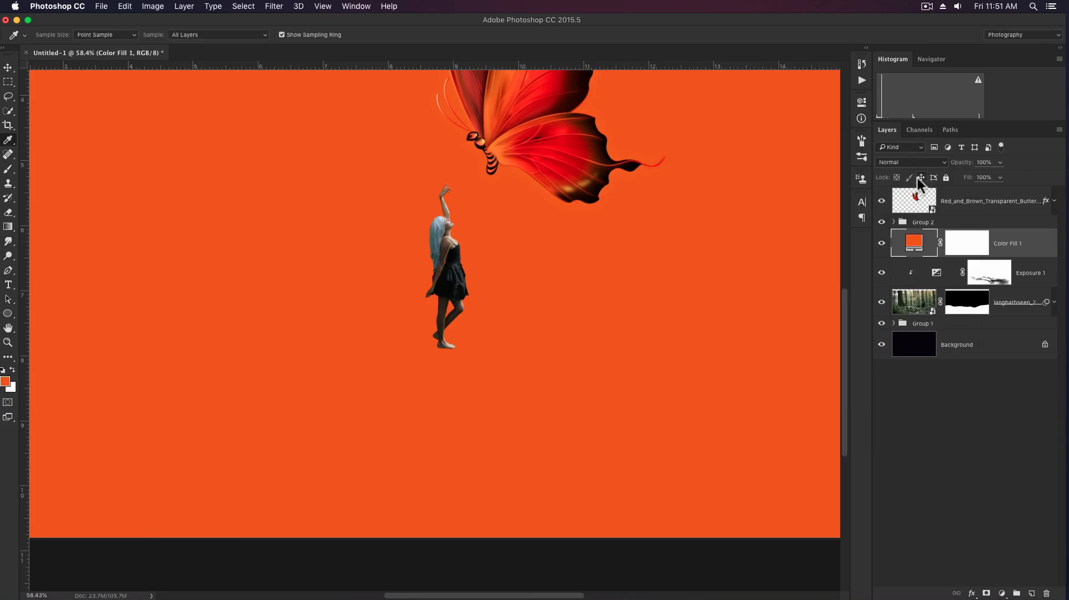
pyautogui.click(907, 162)
pyautogui.click(901, 250)
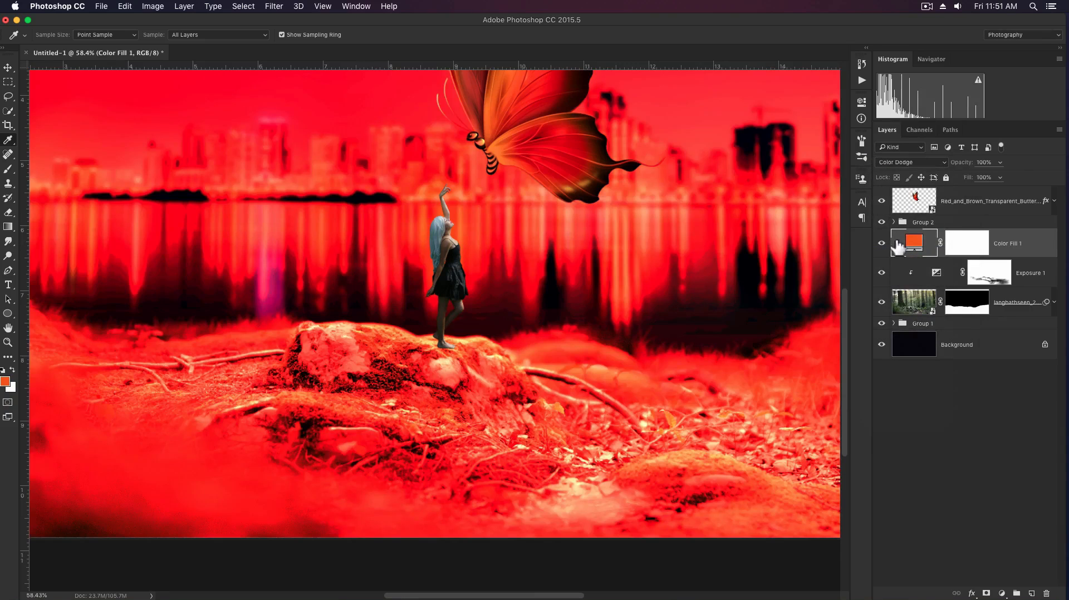
pyautogui.click(912, 162)
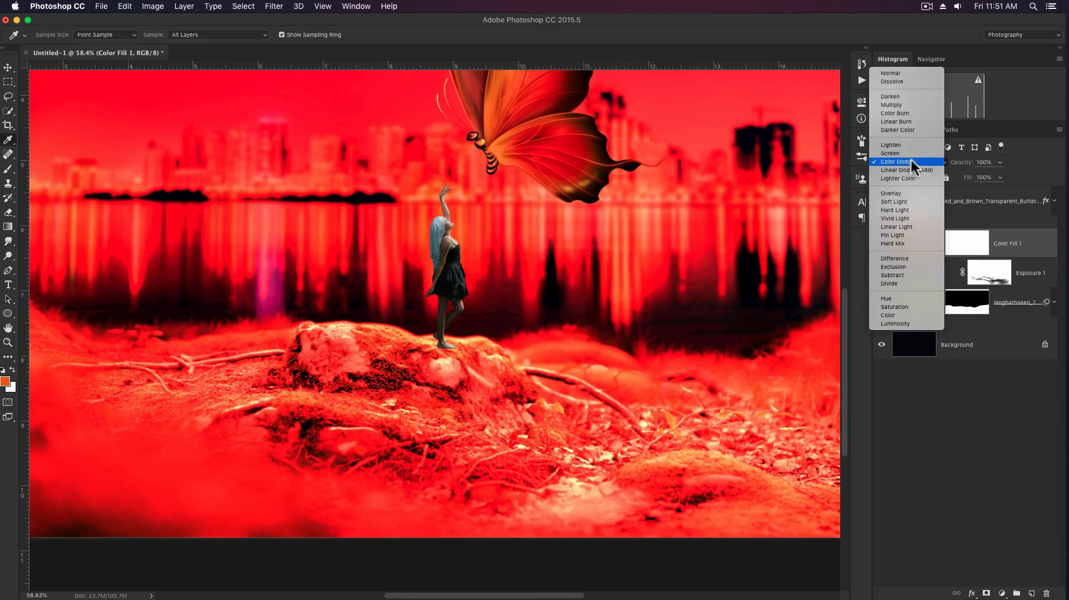
pyautogui.click(910, 194)
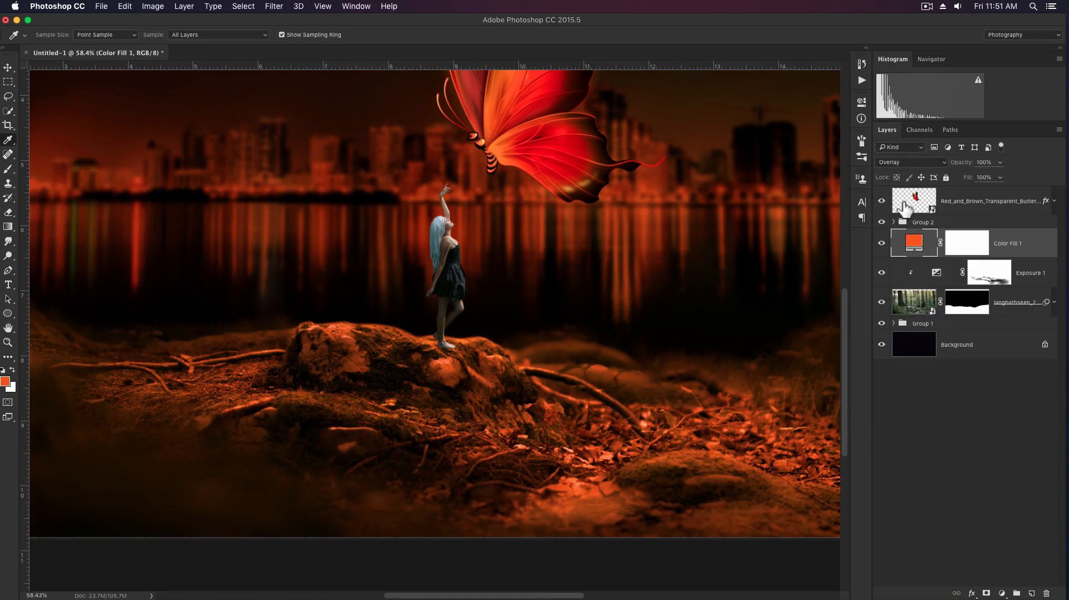
# - Change the fill color to #ff5d12 and invert the fill layer's mask to black
pyautogui.doubleClick(911, 246)
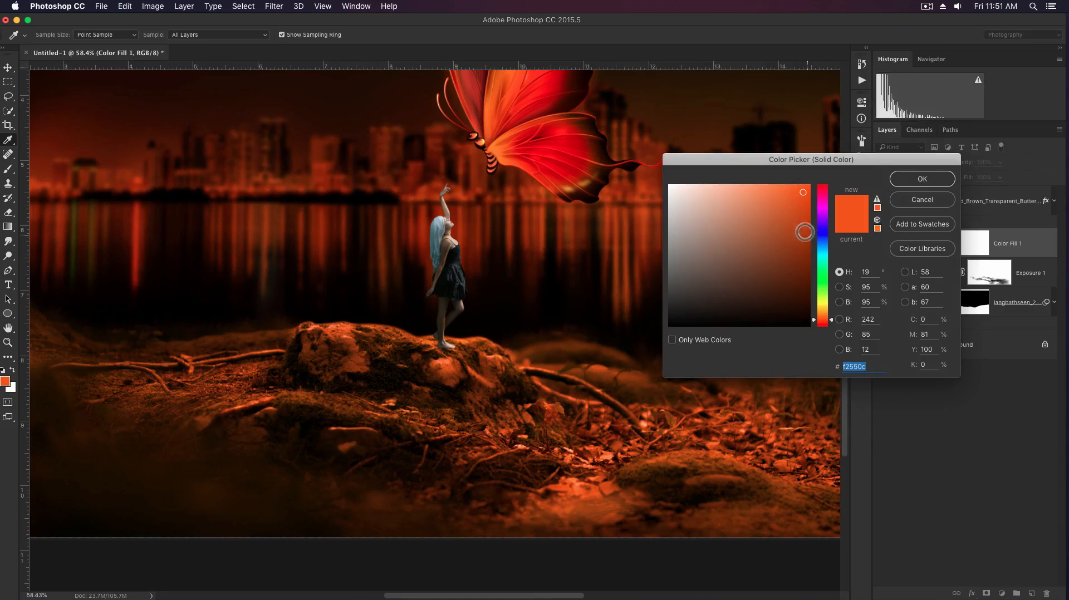
pyautogui.click(778, 188)
pyautogui.click(802, 188)
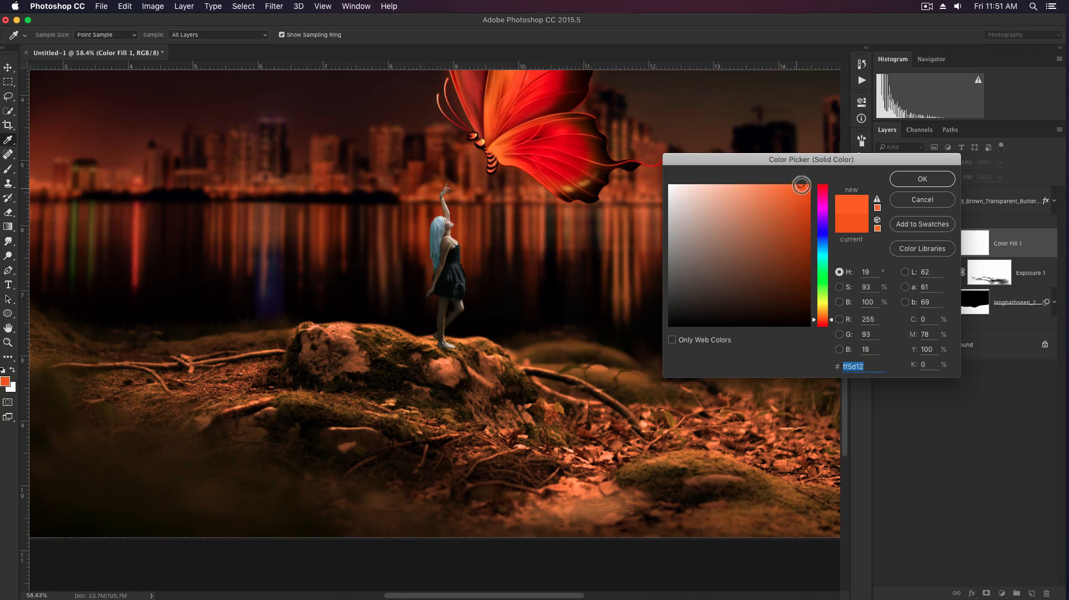
pyautogui.click(932, 185)
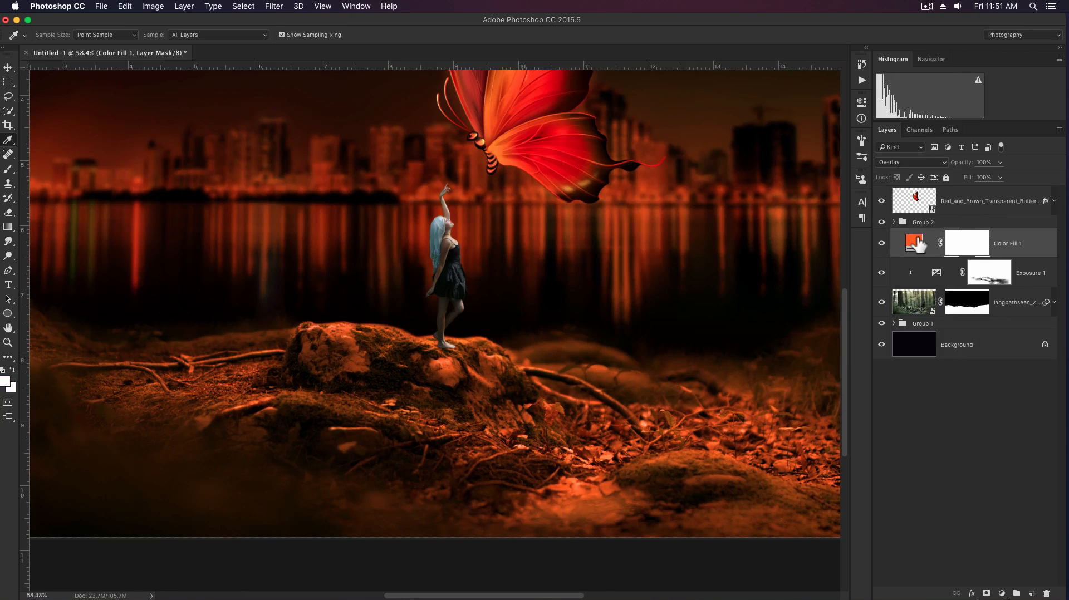
pyautogui.press('super+i')
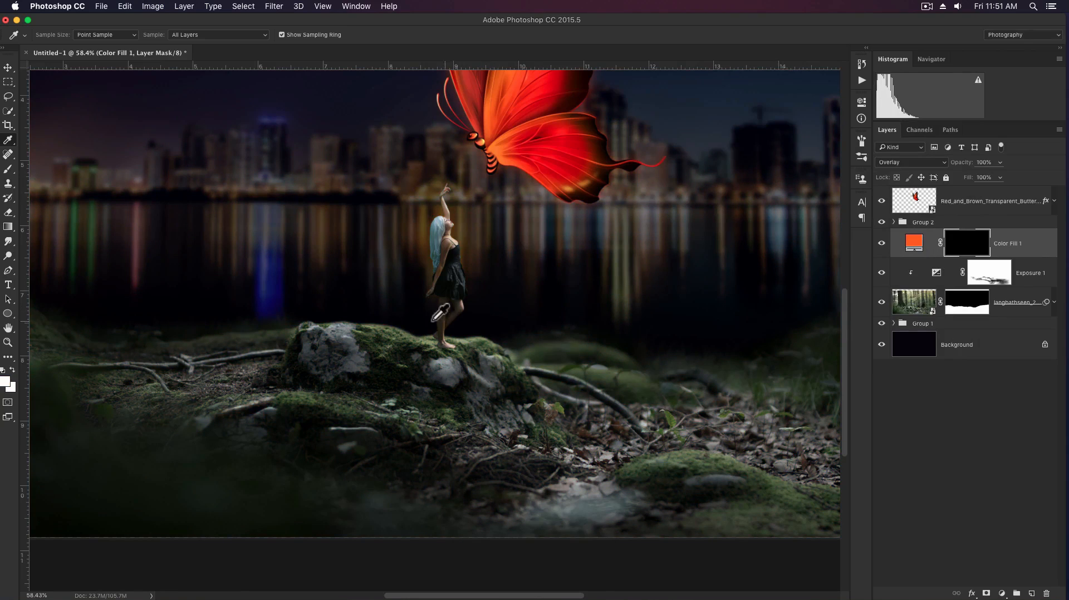
# - Paint white on the Color Fill 1 mask with 10 to 20 px brushes to tint the moss crest behind the fairy's heel orange
pyautogui.press('b')
pyautogui.press('z')
pyautogui.moveTo(374, 353)
pyautogui.mouseDown()
pyautogui.moveTo(429, 356)
pyautogui.moveTo(440, 340)
pyautogui.mouseUp()
pyautogui.press('b')
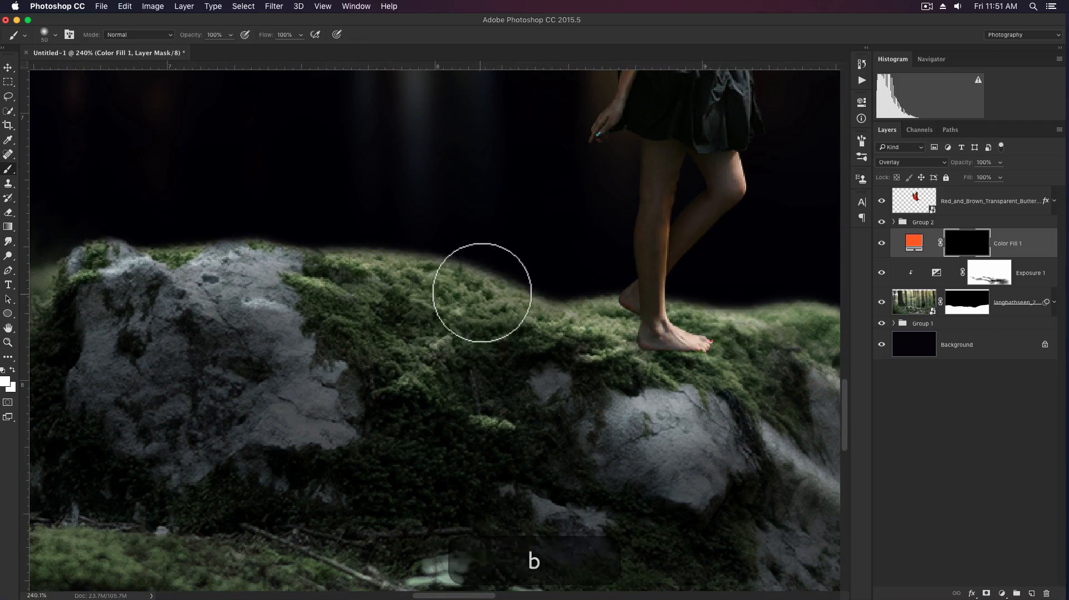
pyautogui.press('[')
pyautogui.press('[')
pyautogui.press('[')
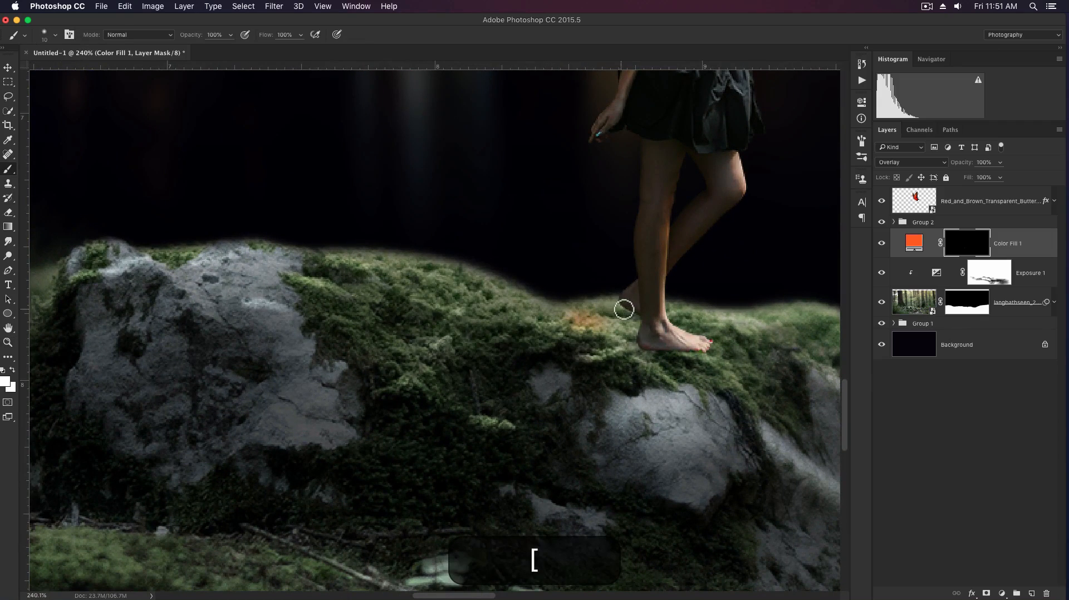
pyautogui.moveTo(606, 305); pyautogui.dragTo(575, 310)
pyautogui.press(']')
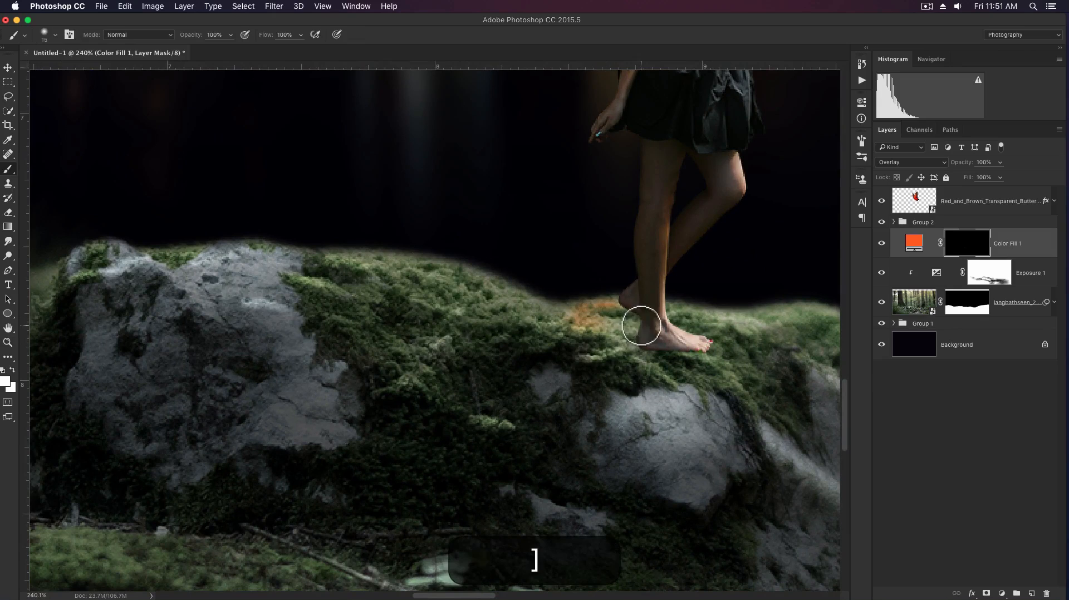
pyautogui.moveTo(634, 327)
pyautogui.mouseDown()
pyautogui.moveTo(605, 357)
pyautogui.moveTo(592, 327)
pyautogui.moveTo(633, 321)
pyautogui.moveTo(634, 304)
pyautogui.moveTo(571, 316)
pyautogui.moveTo(485, 284)
pyautogui.mouseUp()
# - Extend the orange light along the mossy slope behind the fairy, adding fine touches with 15 px and 9 px brushes
pyautogui.press(']')
pyautogui.press(']')
pyautogui.press('[')
pyautogui.press('[')
pyautogui.press('[')
pyautogui.press('[')
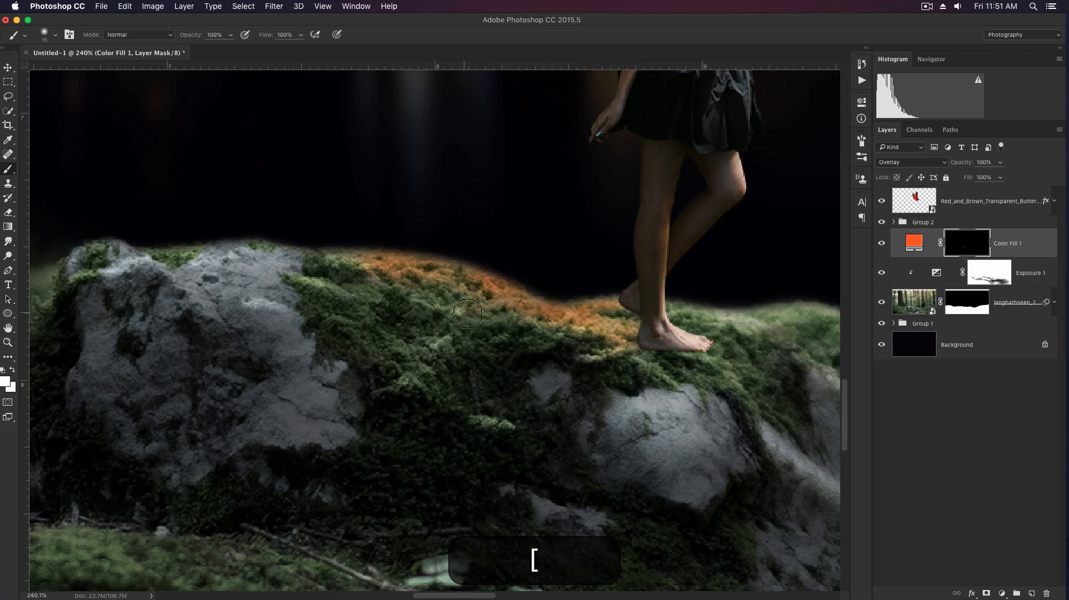
pyautogui.press('[')
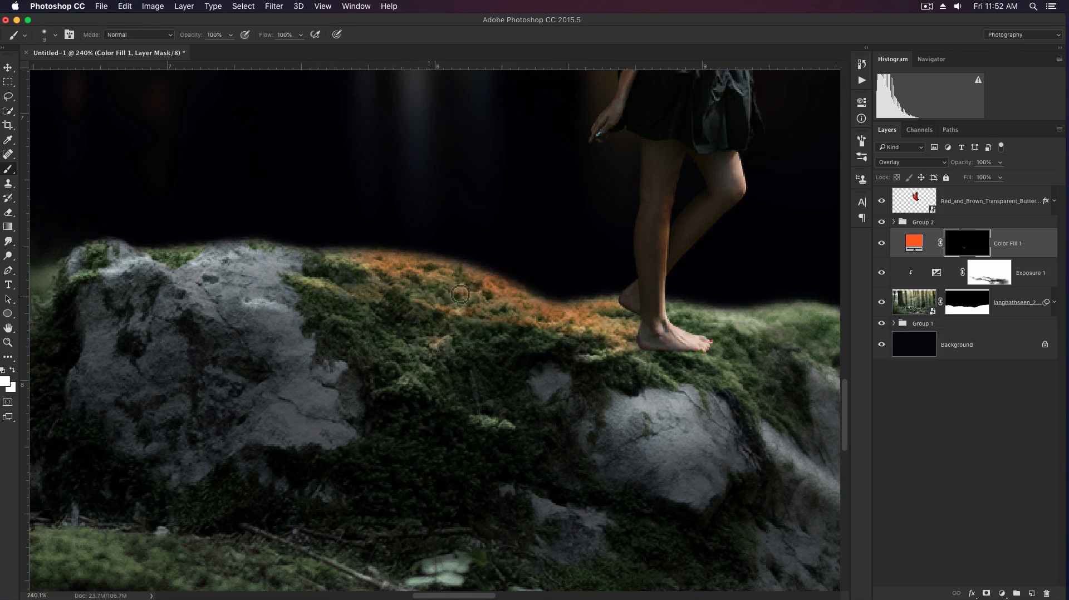
# - Paint a small orange highlight on the rock edge in front of the fairy and undo the unwanted strokes
pyautogui.press('space')
pyautogui.moveTo(723, 300); pyautogui.dragTo(507, 271)
pyautogui.press('[')
pyautogui.moveTo(687, 356); pyautogui.dragTo(601, 343)
pyautogui.press(']')
pyautogui.press(']')
pyautogui.press('alt+super+z')
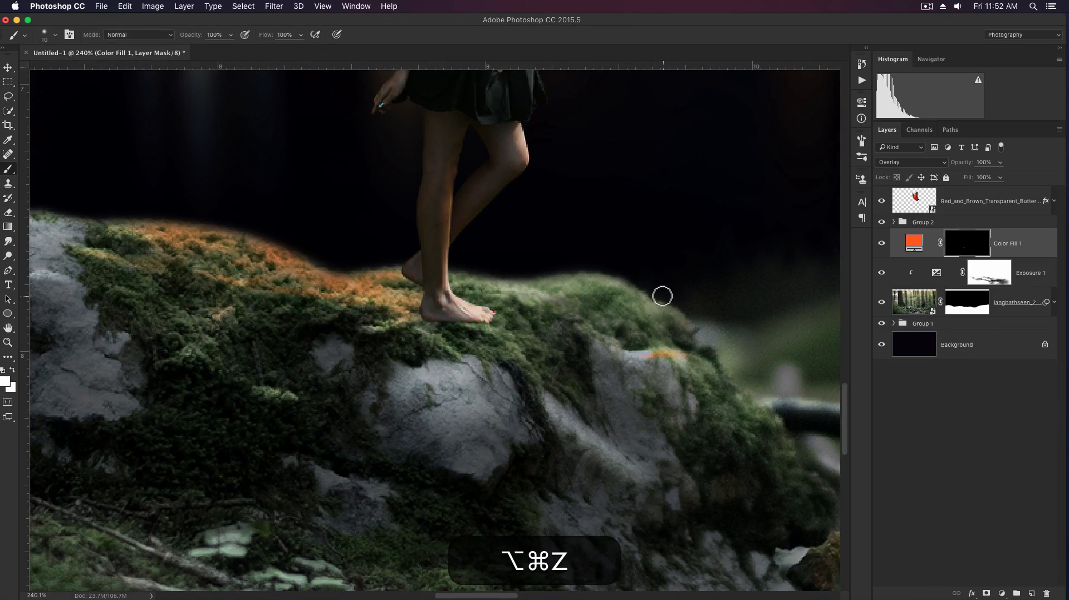
# - Tint the moss crest in front of the fairy's toes orange with a 20 px brush
pyautogui.press(']')
pyautogui.press(']')
pyautogui.press(']')
pyautogui.press(']')
pyautogui.press('[')
pyautogui.press('[')
pyautogui.press('[')
pyautogui.moveTo(651, 310)
pyautogui.mouseDown()
pyautogui.moveTo(597, 295)
pyautogui.moveTo(602, 281)
pyautogui.moveTo(504, 287)
pyautogui.mouseUp()
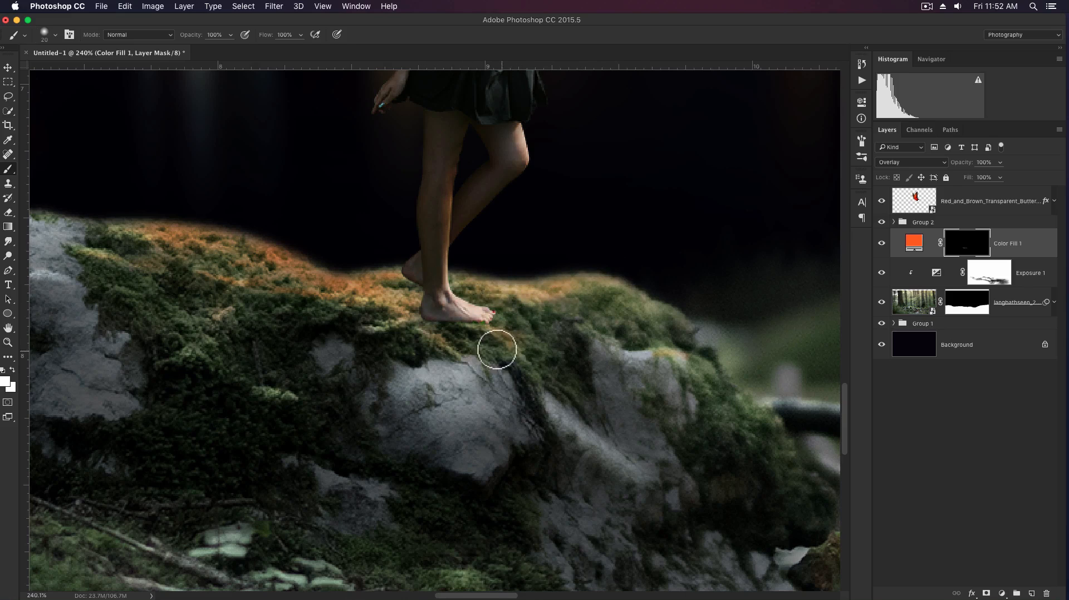
# - Tint the upper part of the grey stone below the fairy's feet orange and soften it with a larger Eraser
pyautogui.press(']')
pyautogui.press(']')
pyautogui.press(']')
pyautogui.moveTo(437, 380)
pyautogui.mouseDown()
pyautogui.moveTo(396, 379)
pyautogui.moveTo(416, 395)
pyautogui.moveTo(501, 402)
pyautogui.mouseUp()
pyautogui.press('space')
pyautogui.moveTo(459, 429)
pyautogui.mouseDown()
pyautogui.moveTo(542, 374)
pyautogui.moveTo(565, 389)
pyautogui.moveTo(584, 374)
pyautogui.moveTo(498, 375)
pyautogui.mouseUp()
pyautogui.press('e')
pyautogui.press(']')
pyautogui.press(']')
pyautogui.press(']')
pyautogui.press(']')
pyautogui.press(']')
# - Paint an orange streak down the rock edge beside the grey stone below the fairy and trim its lower end with black
pyautogui.press('d')
pyautogui.press('space')
pyautogui.press('b')
pyautogui.moveTo(636, 375)
pyautogui.mouseDown()
pyautogui.moveTo(492, 331)
pyautogui.moveTo(499, 311)
pyautogui.mouseUp()
pyautogui.press('[')
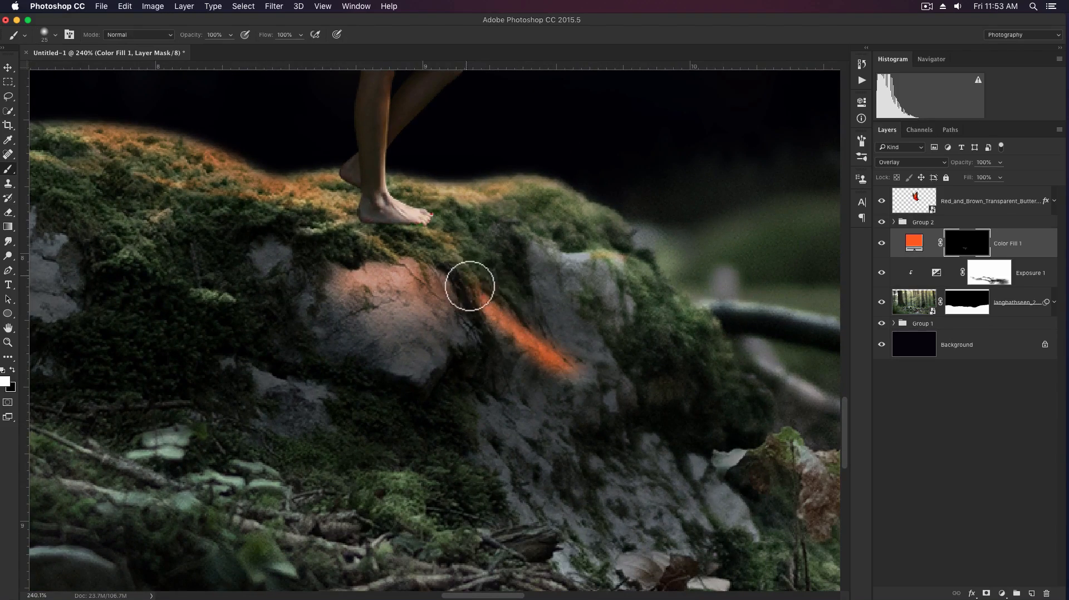
pyautogui.press('x')
pyautogui.moveTo(551, 362); pyautogui.dragTo(580, 377)
# - Tint the pale rock ledge and the moss crest above it orange in front of the fairy
pyautogui.press('x')
pyautogui.moveTo(595, 261); pyautogui.dragTo(531, 226)
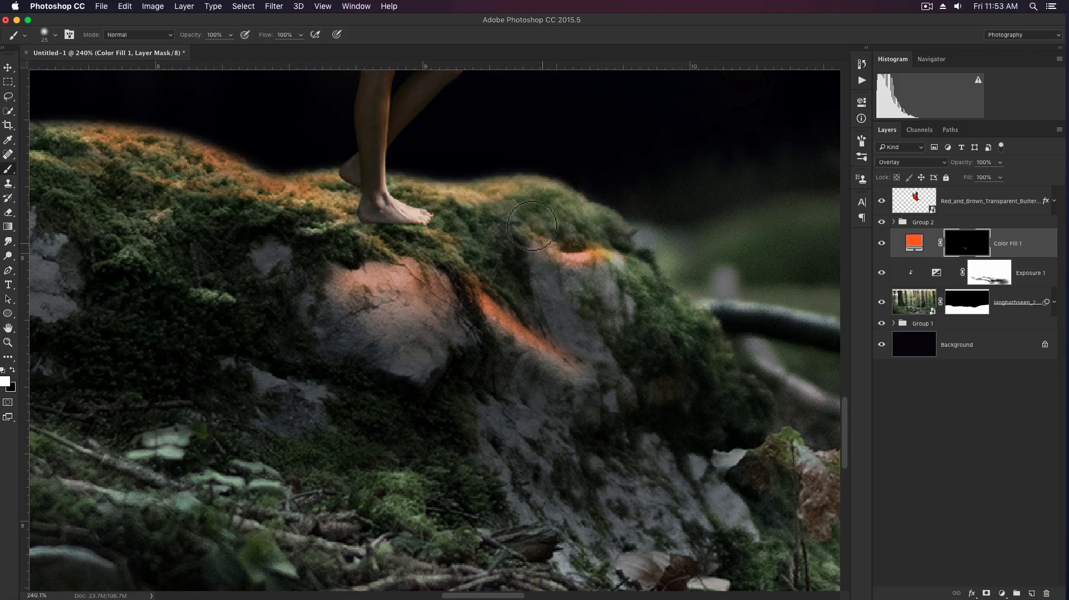
pyautogui.press('x')
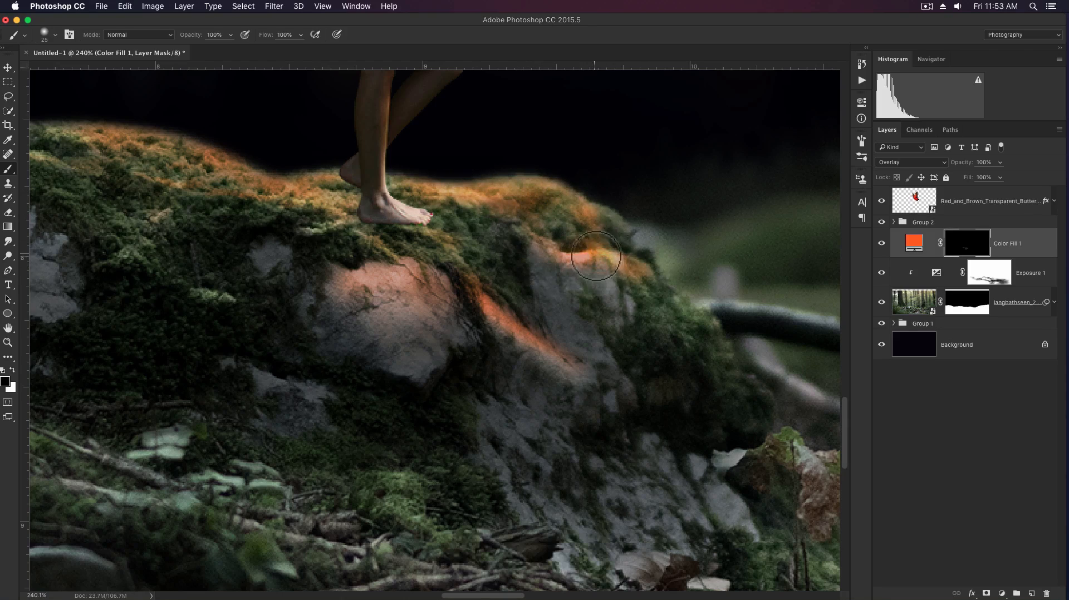
# - Tint the moss between the fairy's toes and the orange rock streak with a larger white brush
pyautogui.press('x')
pyautogui.press(']')
pyautogui.press(']')
pyautogui.press(']')
pyautogui.press(']')
pyautogui.press(']')
pyautogui.press(']')
pyautogui.moveTo(454, 212)
pyautogui.mouseDown()
pyautogui.moveTo(491, 226)
pyautogui.moveTo(501, 261)
pyautogui.mouseUp()
# - Add small orange touches to the raised moss tufts on the dark slope behind the fairy with a reduced brush
pyautogui.moveTo(174, 262); pyautogui.dragTo(488, 297)
pyautogui.press('[')
pyautogui.press('[')
pyautogui.press('[')
pyautogui.press('[')
pyautogui.press('[')
pyautogui.press('[')
pyautogui.press('[')
pyautogui.press('[')
pyautogui.press('[')
pyautogui.moveTo(483, 246)
pyautogui.mouseDown()
pyautogui.moveTo(423, 255)
pyautogui.moveTo(461, 266)
pyautogui.moveTo(449, 244)
pyautogui.mouseUp()
pyautogui.press(']')
pyautogui.press(']')
pyautogui.press(']')
pyautogui.press(']')
pyautogui.press('[')
pyautogui.press('[')
pyautogui.press('[')
pyautogui.press('[')
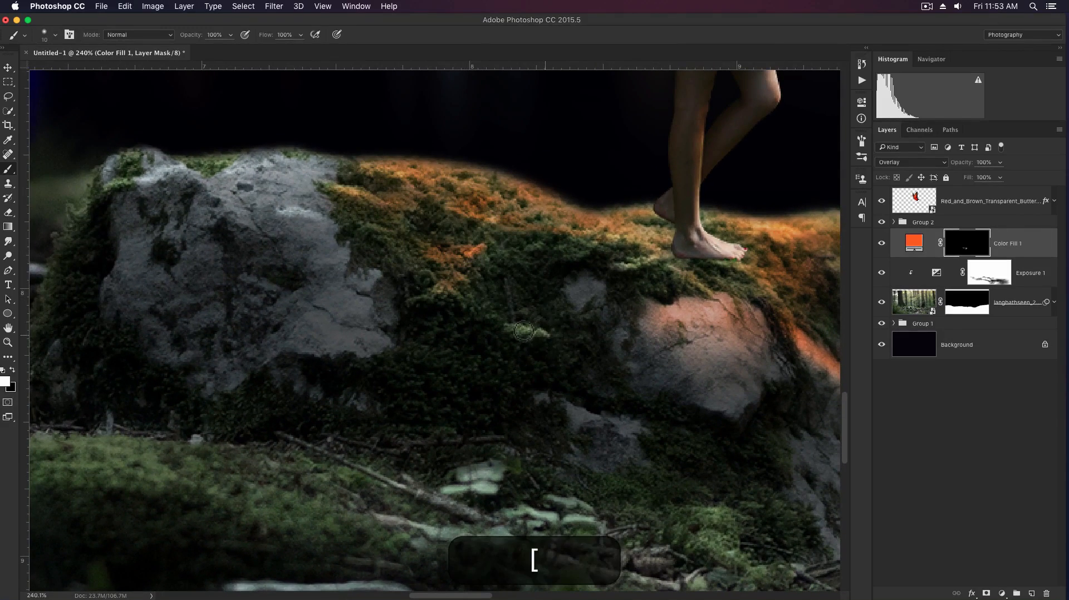
# - Tint the upper edge of the large grey boulder behind the fairy orange on the Color Fill 1 mask
pyautogui.press(']')
pyautogui.moveTo(297, 184)
pyautogui.mouseDown()
pyautogui.moveTo(239, 144)
pyautogui.moveTo(186, 132)
pyautogui.moveTo(298, 190)
pyautogui.moveTo(251, 184)
pyautogui.moveTo(228, 221)
pyautogui.mouseUp()
pyautogui.press('x')
pyautogui.press(']')
pyautogui.press(']')
pyautogui.press(']')
# - Paint orange light across the top of the moss mound below the boulder and trim its lower side with a black brush
pyautogui.moveTo(282, 398); pyautogui.dragTo(484, 256)
pyautogui.press('x')
pyautogui.press('[')
pyautogui.press('[')
pyautogui.moveTo(513, 355)
pyautogui.mouseDown()
pyautogui.moveTo(332, 324)
pyautogui.moveTo(551, 379)
pyautogui.moveTo(495, 302)
pyautogui.mouseUp()
pyautogui.press('x')
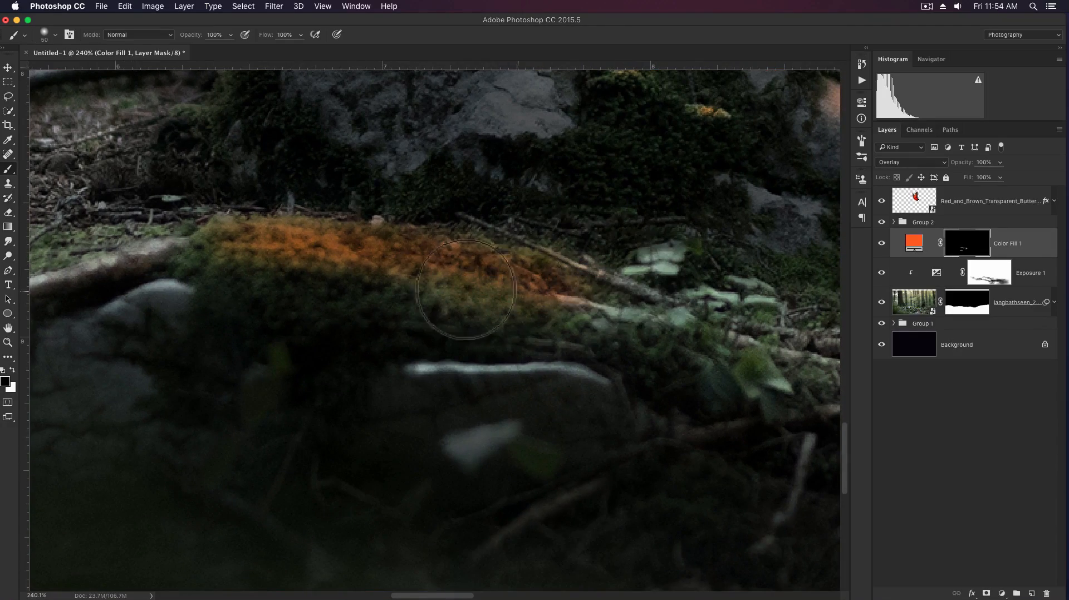
pyautogui.moveTo(431, 315); pyautogui.dragTo(355, 265)
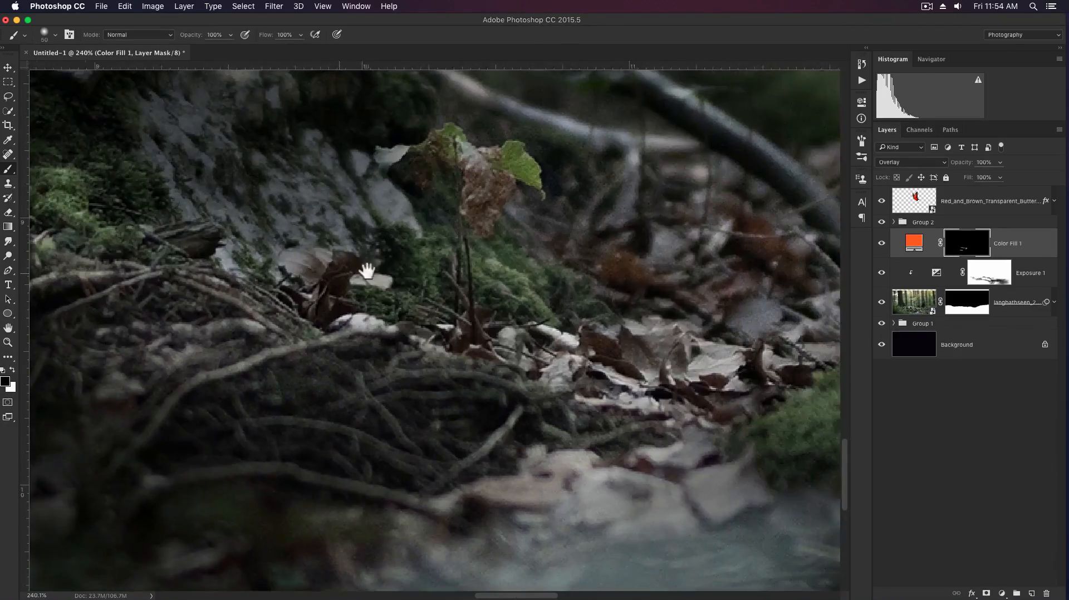
# - Tint the crest of the moss mound beside the fallen leaves orange and soften it with the Eraser
pyautogui.press('z')
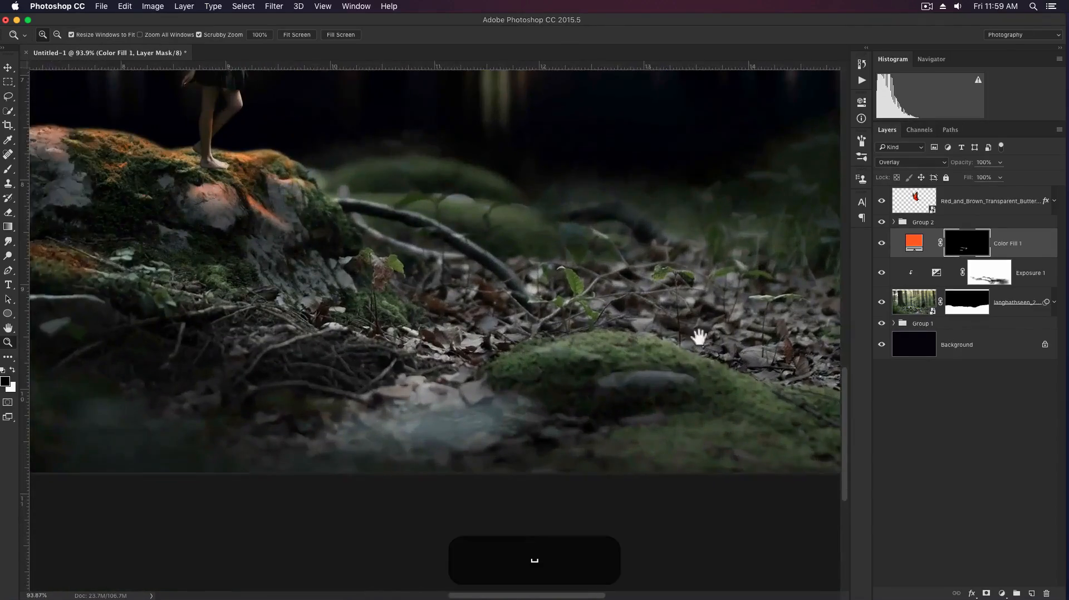
pyautogui.press('b')
pyautogui.moveTo(699, 336)
pyautogui.mouseDown()
pyautogui.moveTo(636, 326)
pyautogui.moveTo(450, 354)
pyautogui.mouseUp()
pyautogui.press('x')
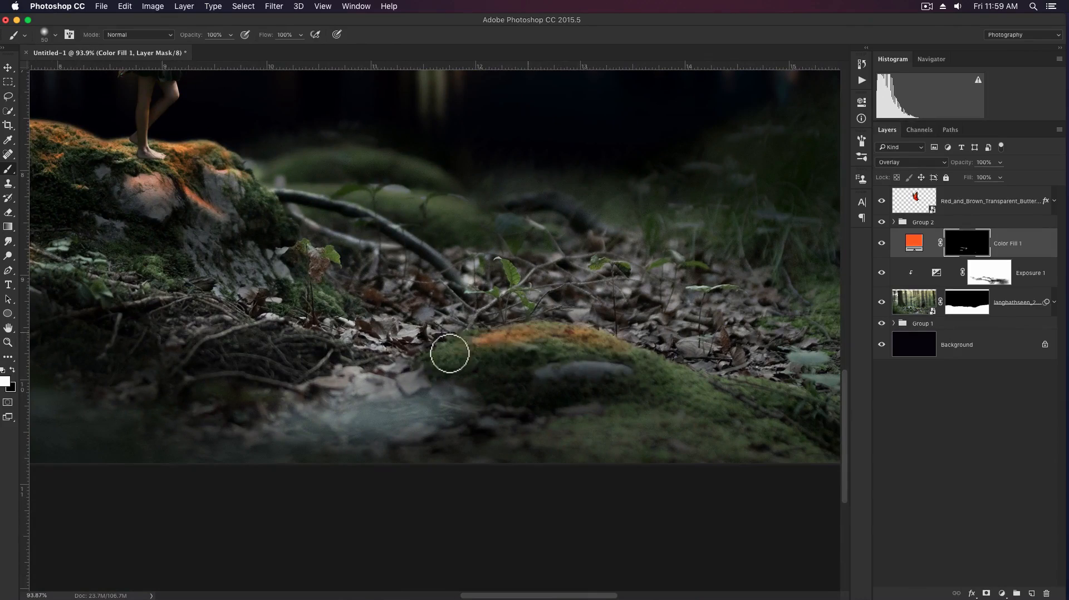
pyautogui.press('e')
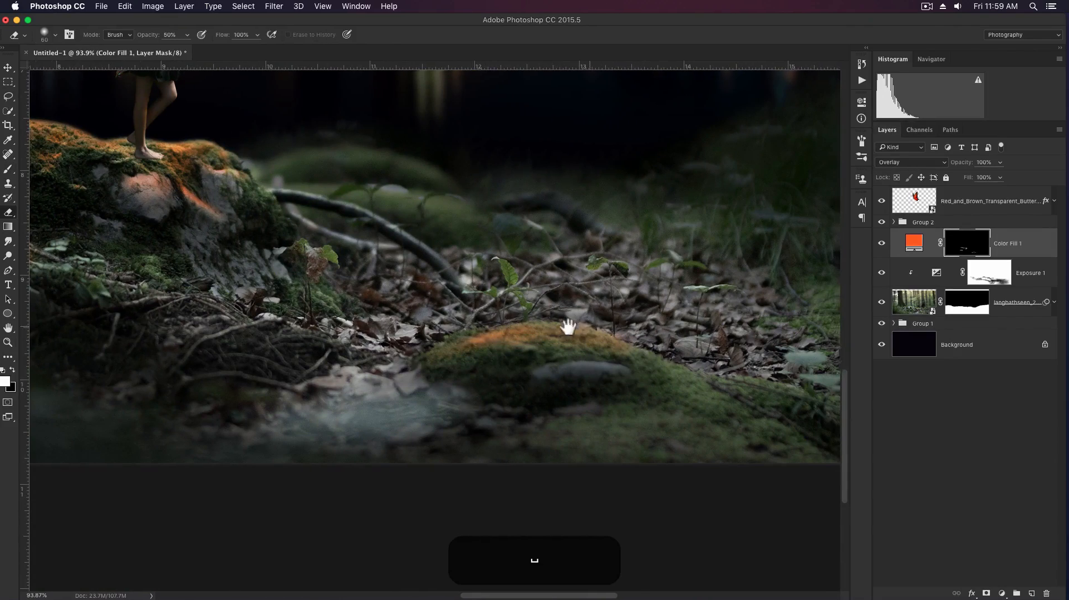
# - Paint an orange patch along the mossy ridge to the right of the mound and soften it with the Eraser
pyautogui.hscroll(5, 567, 323)
pyautogui.press('b')
pyautogui.moveTo(684, 391); pyautogui.dragTo(576, 373)
pyautogui.press('e')
pyautogui.hscroll(5, 644, 332)
# - Tint the mossy ground beyond the leaf litter on the far right orange with a larger brush
pyautogui.press('b')
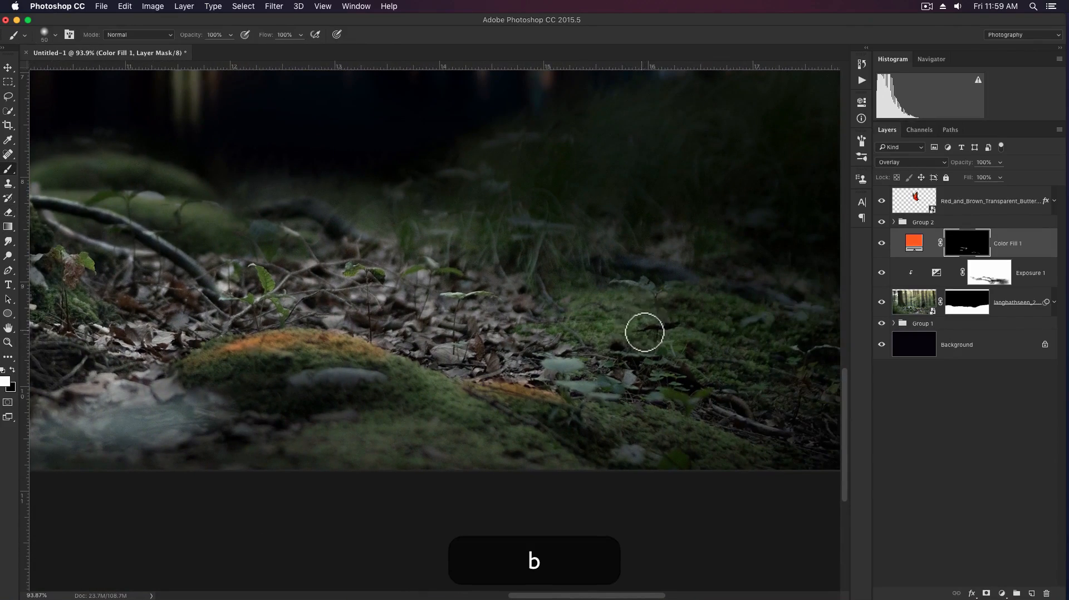
pyautogui.press('[')
pyautogui.press(']')
pyautogui.press(']')
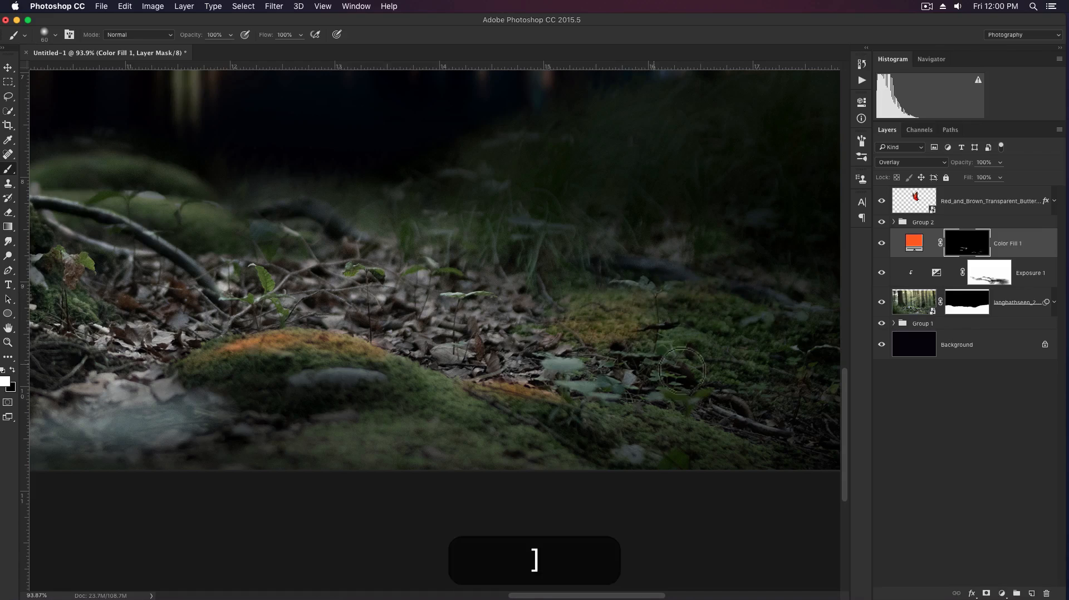
# - Tint the fallen leaves behind the moss mound orange and tone them down with the Eraser at 20% opacity
pyautogui.hscroll(-6, 605, 357)
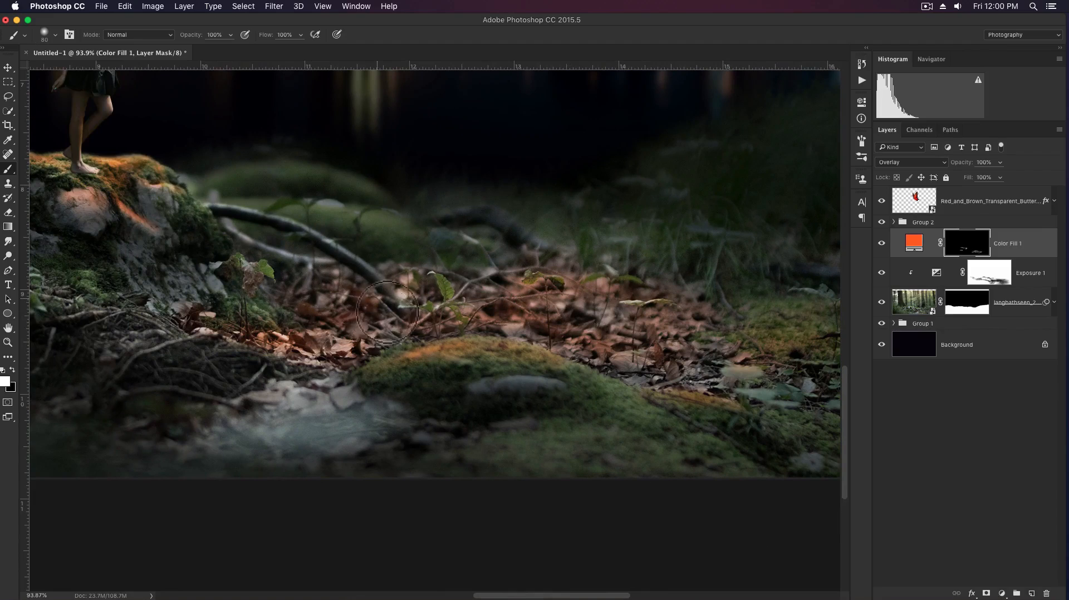
pyautogui.press('e')
pyautogui.press('2')
pyautogui.press('[')
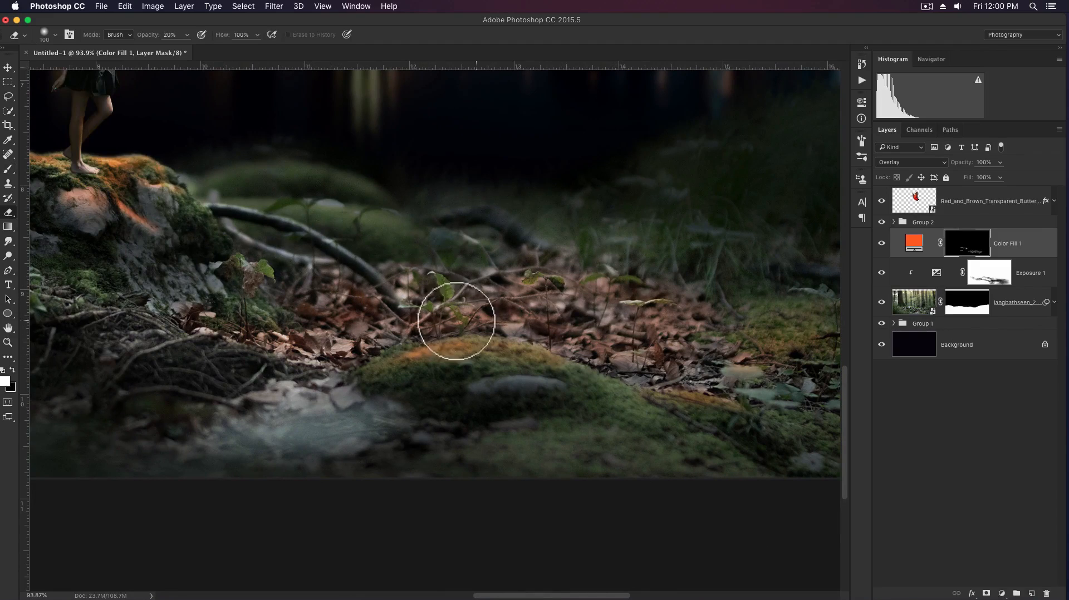
# - Soften the orange on the moss mound below the boulder with the 100 px Eraser at 20% opacity
pyautogui.press('space')
pyautogui.moveTo(687, 334)
pyautogui.mouseDown()
pyautogui.moveTo(618, 305)
pyautogui.moveTo(665, 310)
pyautogui.mouseUp()
pyautogui.press('space')
pyautogui.moveTo(475, 331); pyautogui.dragTo(623, 341)
pyautogui.press('space')
pyautogui.moveTo(306, 283); pyautogui.dragTo(466, 290)
pyautogui.press('space')
pyautogui.moveTo(222, 238); pyautogui.dragTo(289, 258)
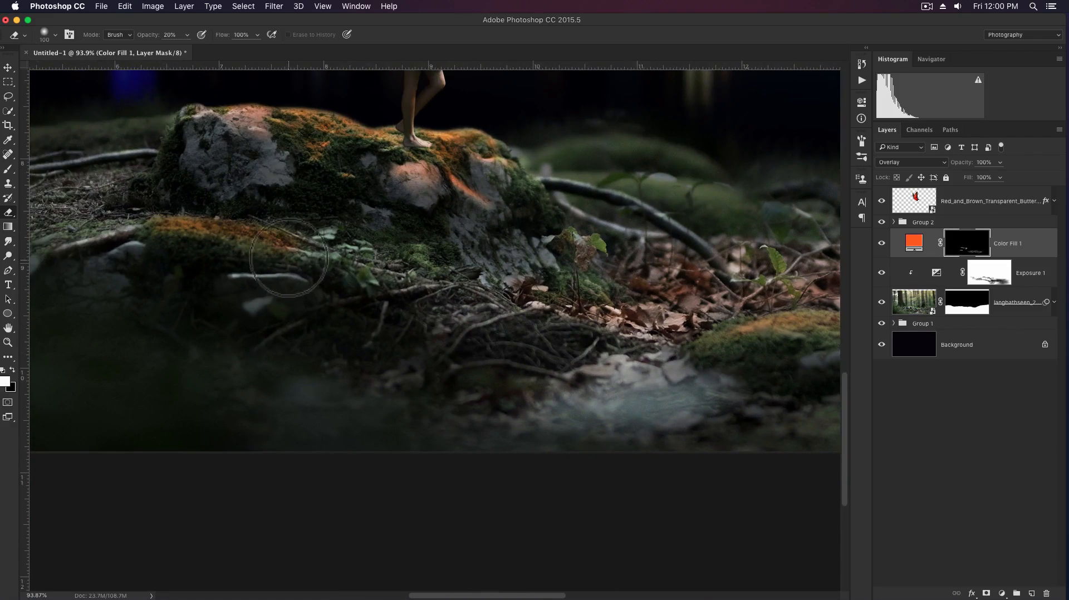
pyautogui.press('space')
pyautogui.moveTo(219, 235); pyautogui.dragTo(384, 254)
# - Paint a thin orange highlight along the pale rim of the stone below the mound and soften it with the Eraser
pyautogui.press('b')
pyautogui.press('[')
pyautogui.press('[')
pyautogui.press('[')
pyautogui.press('[')
pyautogui.press('[')
pyautogui.press('[')
pyautogui.press('[')
pyautogui.press('[')
pyautogui.press('[')
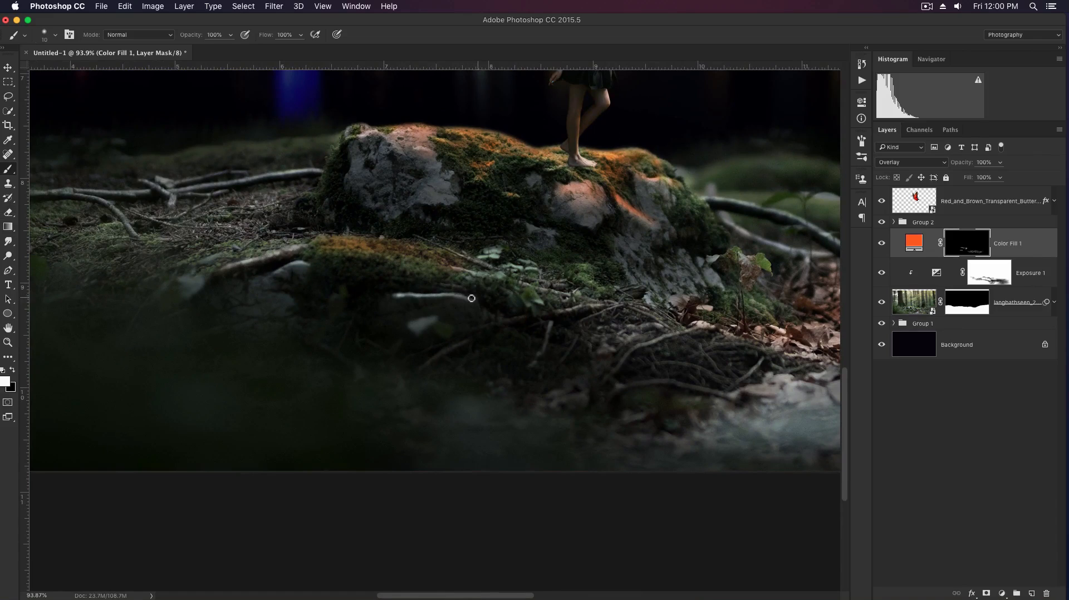
pyautogui.press('e')
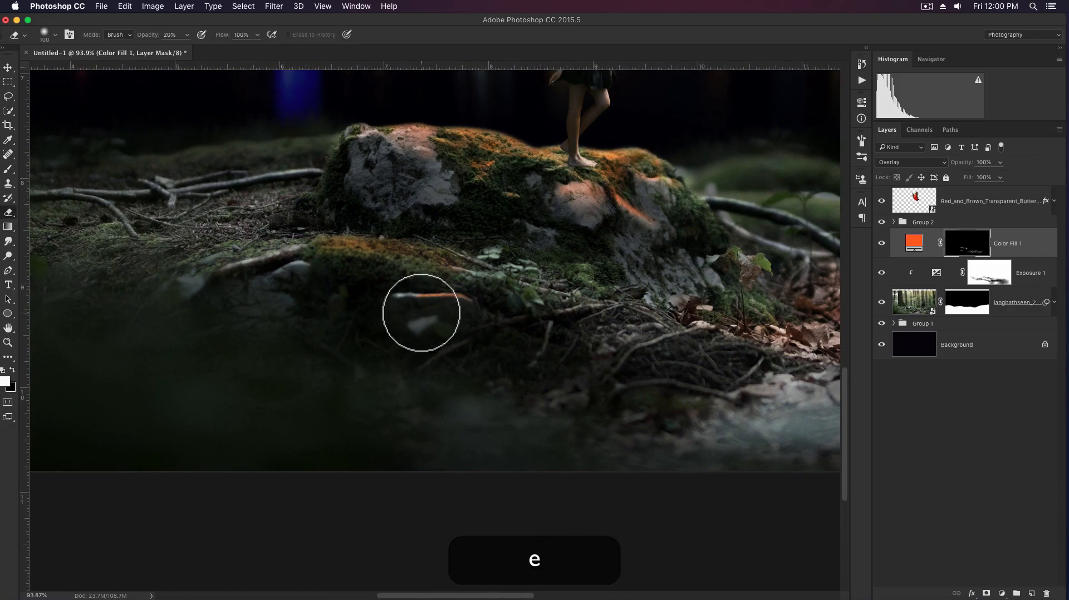
pyautogui.moveTo(422, 312)
pyautogui.mouseDown()
pyautogui.moveTo(412, 310)
pyautogui.moveTo(527, 347)
pyautogui.mouseUp()
# - Add orange highlights to the small rock edge and the branch beside the moss mound, and soften them with the Eraser
pyautogui.press('space')
pyautogui.press('b')
pyautogui.press(']')
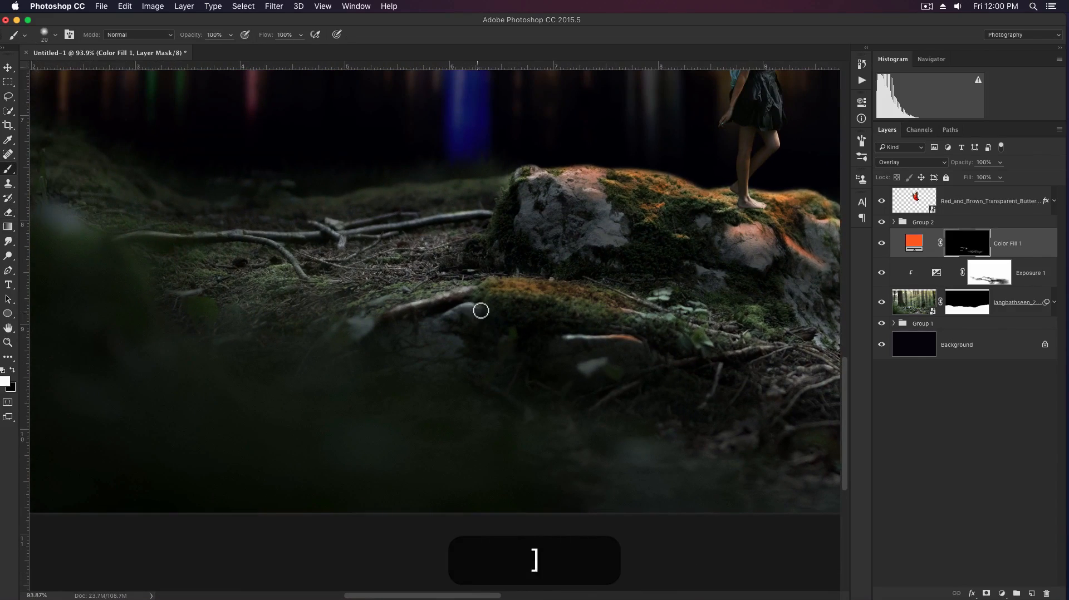
pyautogui.moveTo(462, 307); pyautogui.dragTo(480, 307)
pyautogui.scroll(3, 448, 316)
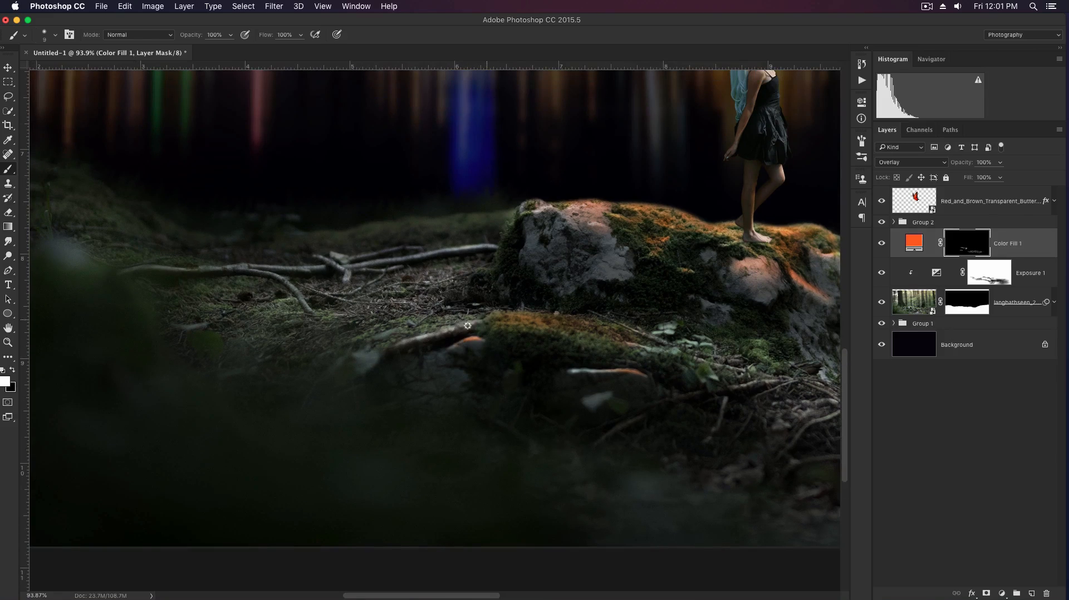
pyautogui.press('e')
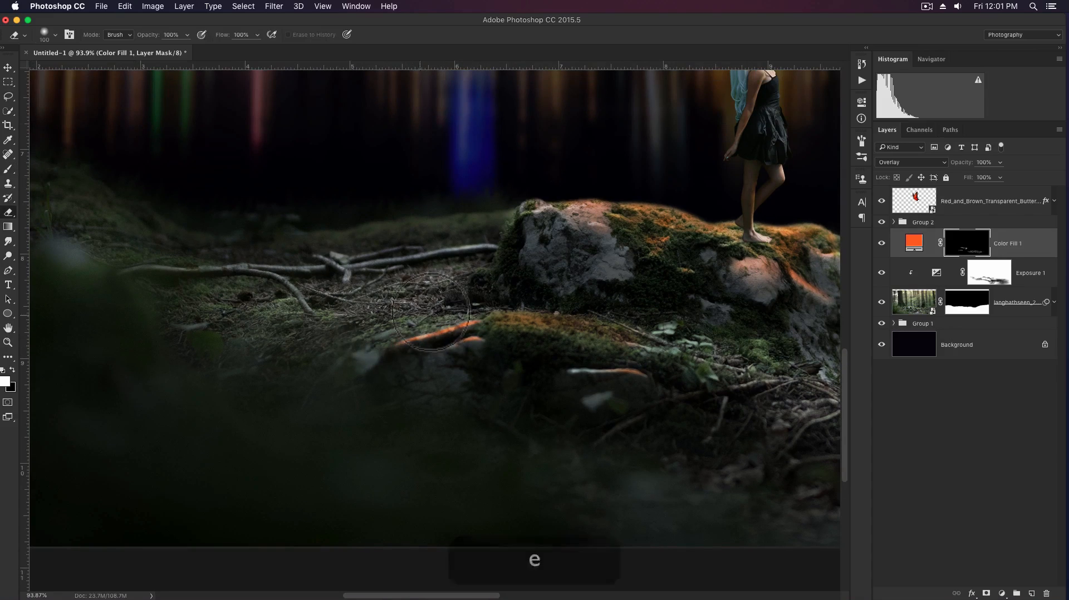
# - Rotate the canvas and paint a thin orange highlight along the upper part of the fallen branch behind the boulder
pyautogui.scroll(7, 441, 370)
pyautogui.hscroll(-5, 442, 369)
pyautogui.press('b')
pyautogui.press('z')
pyautogui.click(531, 332)
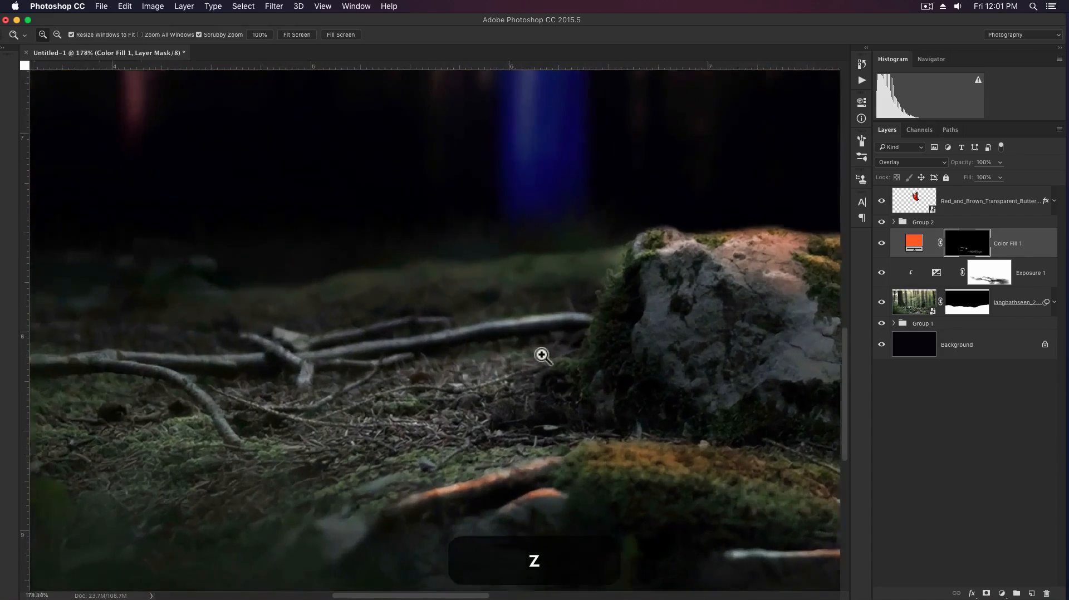
pyautogui.press('r')
pyautogui.moveTo(539, 353)
pyautogui.mouseDown()
pyautogui.moveTo(609, 308)
pyautogui.moveTo(568, 262)
pyautogui.mouseUp()
pyautogui.press('b')
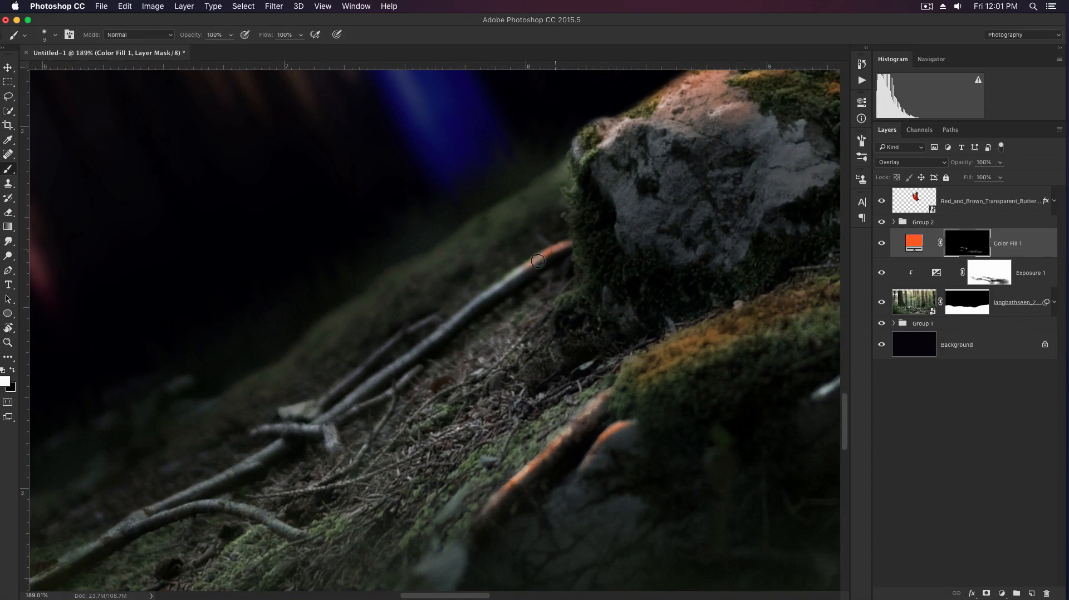
pyautogui.press('[')
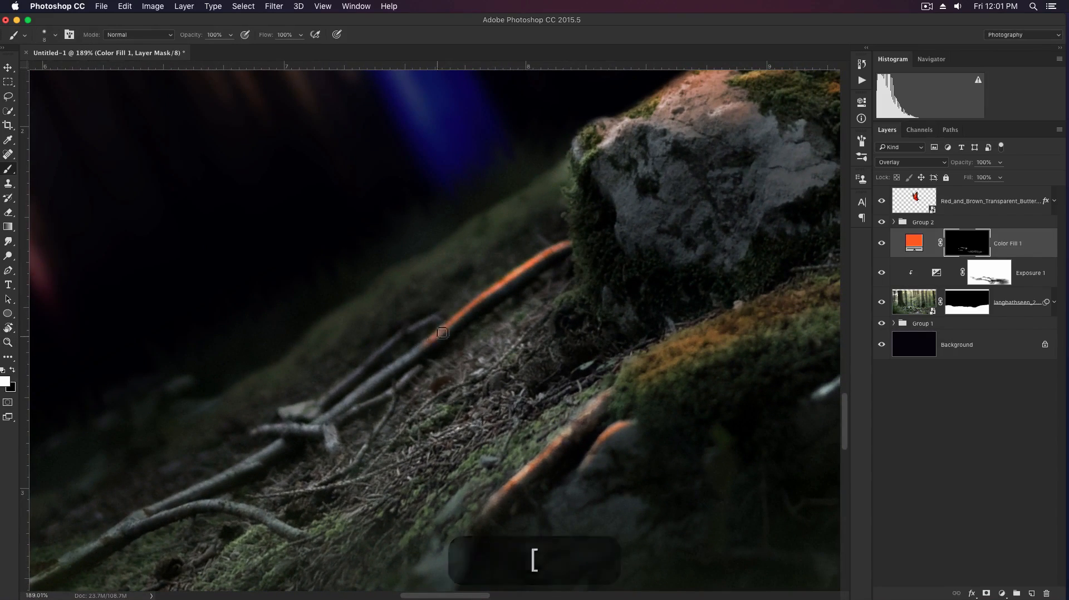
# - Continue the orange highlight down the fallen branch and onto its forked side twigs with a smaller brush
pyautogui.moveTo(451, 321)
pyautogui.mouseDown()
pyautogui.moveTo(318, 421)
pyautogui.moveTo(421, 365)
pyautogui.moveTo(380, 399)
pyautogui.moveTo(397, 338)
pyautogui.moveTo(311, 418)
pyautogui.mouseUp()
pyautogui.press('[')
pyautogui.press('[')
pyautogui.press('space')
pyautogui.moveTo(326, 440)
pyautogui.mouseDown()
pyautogui.moveTo(403, 353)
pyautogui.moveTo(404, 335)
pyautogui.moveTo(413, 350)
pyautogui.moveTo(511, 364)
pyautogui.mouseUp()
pyautogui.press('space')
pyautogui.moveTo(469, 353); pyautogui.dragTo(442, 351)
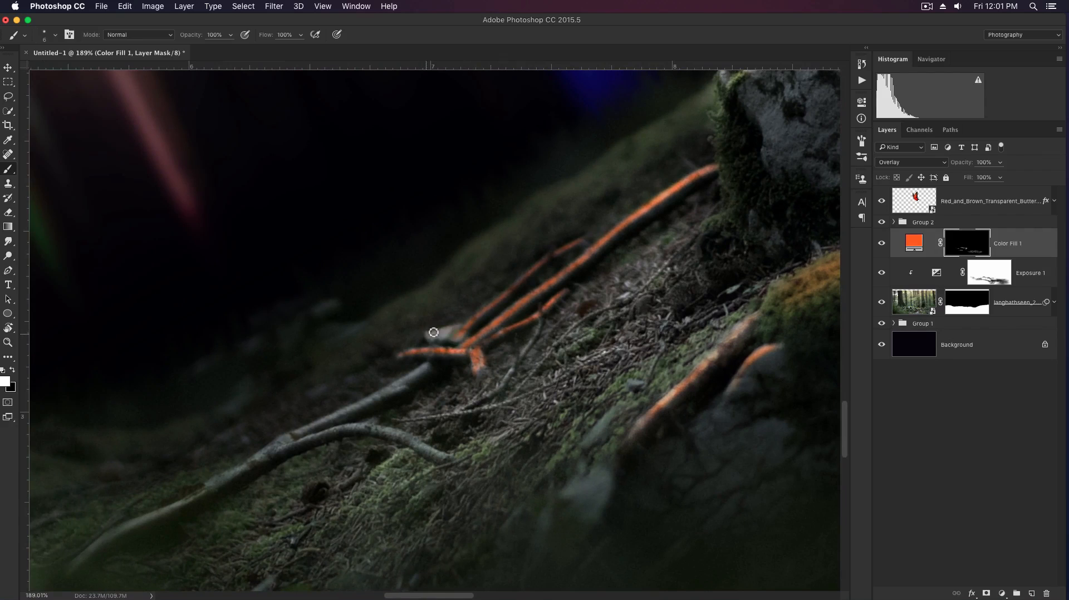
# - Extend the orange highlights along the lower end of the fallen branch and its curved offshoot
pyautogui.press('space')
pyautogui.moveTo(399, 383); pyautogui.dragTo(541, 287)
pyautogui.press(']')
pyautogui.press(']')
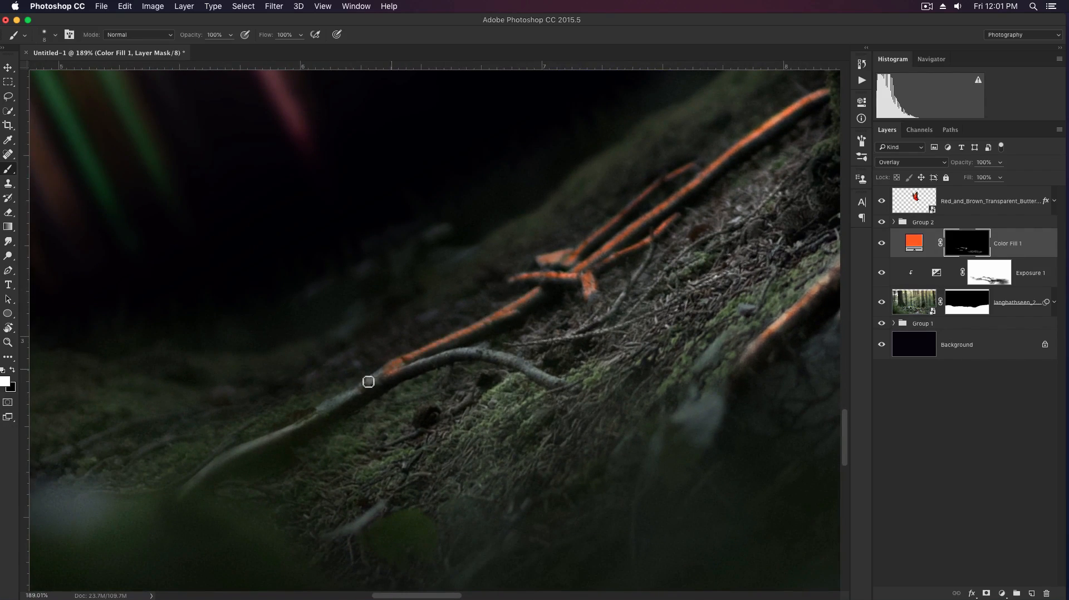
pyautogui.press('[')
pyautogui.press('[')
pyautogui.moveTo(327, 406); pyautogui.dragTo(265, 439)
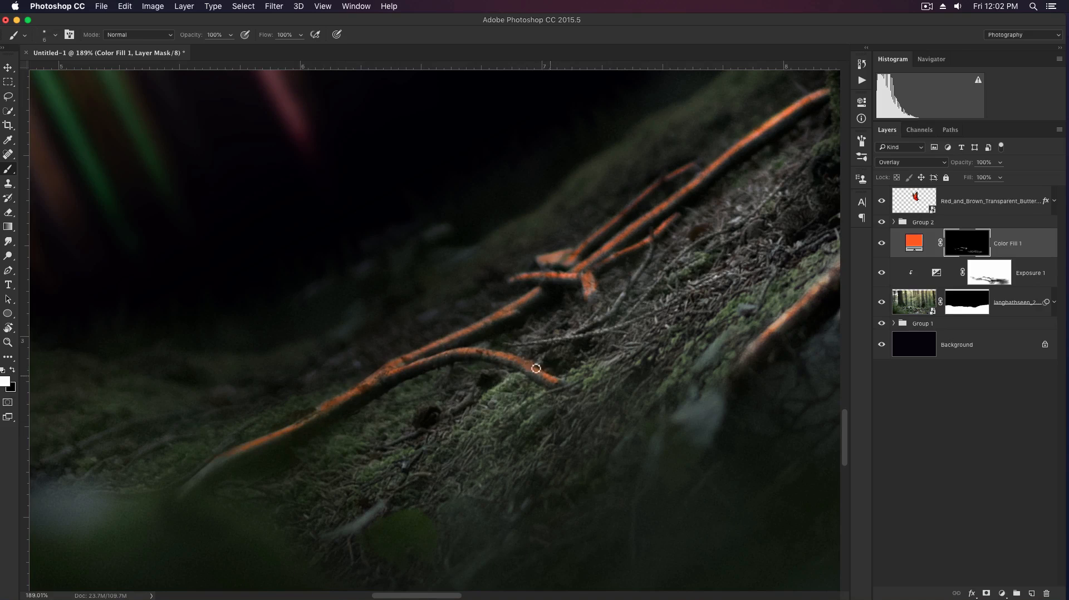
# - Soften the orange highlights on the fallen branches with the 100 px Eraser at 40% opacity
pyautogui.press('e')
pyautogui.press('4')
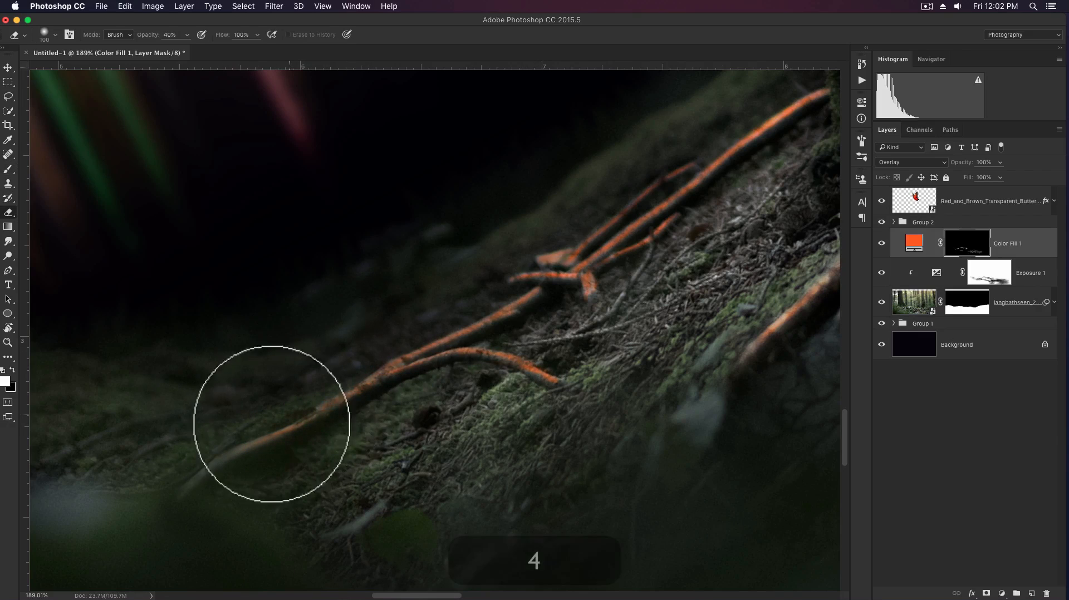
pyautogui.press('space')
pyautogui.moveTo(564, 286); pyautogui.dragTo(515, 374)
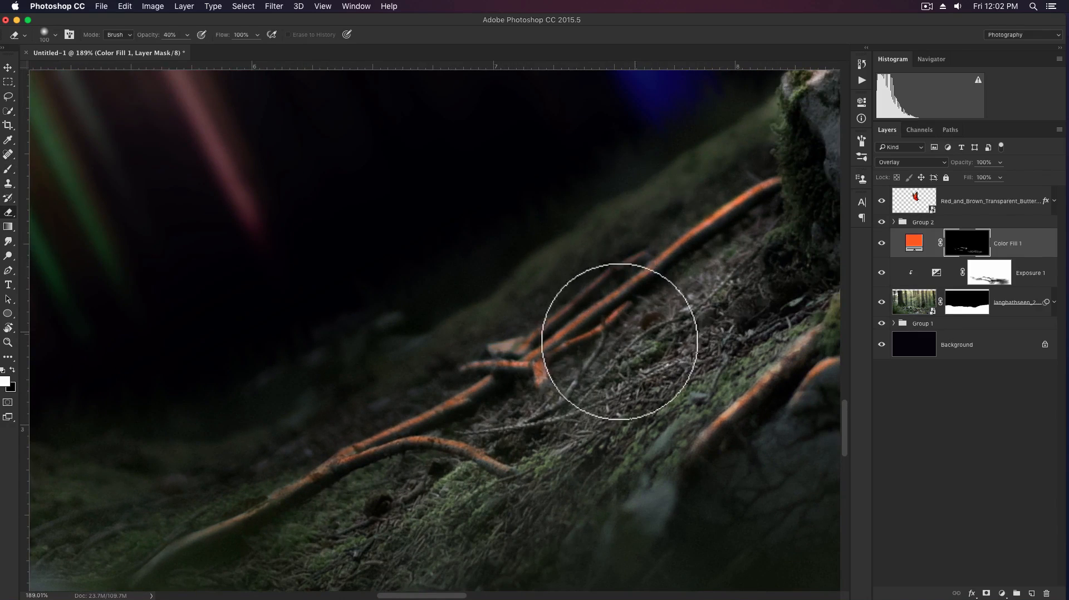
pyautogui.moveTo(497, 414); pyautogui.dragTo(332, 422)
pyautogui.press('space')
pyautogui.moveTo(408, 480); pyautogui.dragTo(429, 404)
pyautogui.press('space')
pyautogui.moveTo(671, 271); pyautogui.dragTo(512, 329)
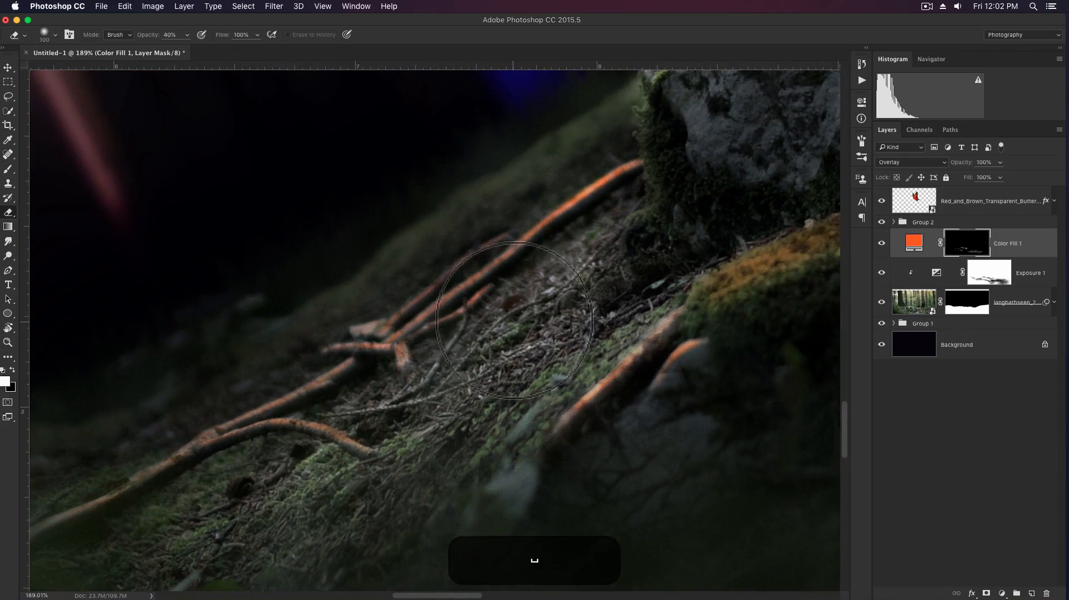
# - Tint the twigs and mossy ground between and below the fallen branches orange with an enlarged brush
pyautogui.press('b')
pyautogui.press(']')
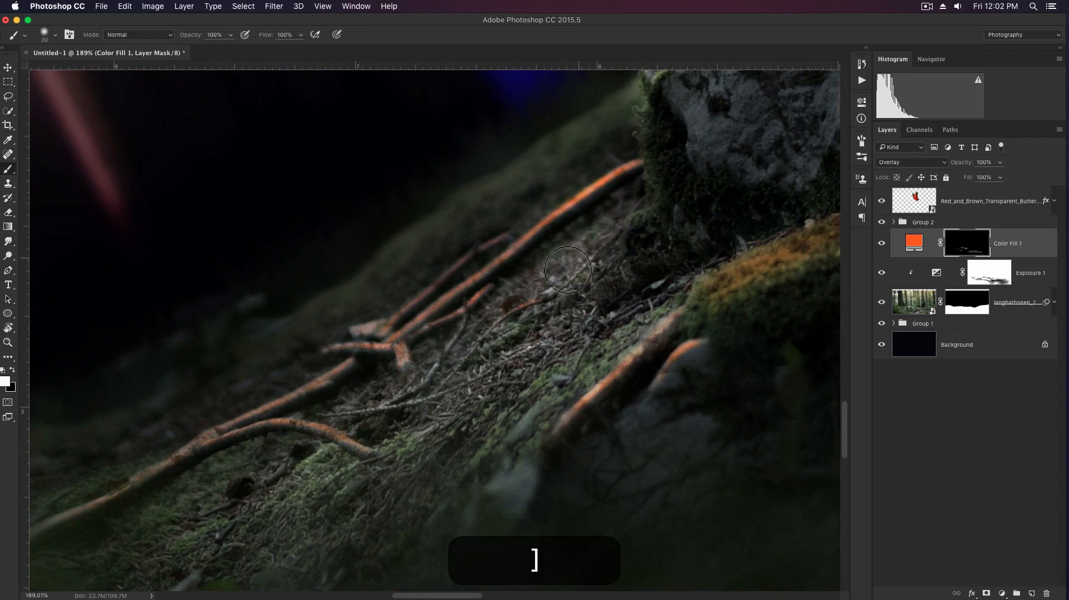
pyautogui.press(']')
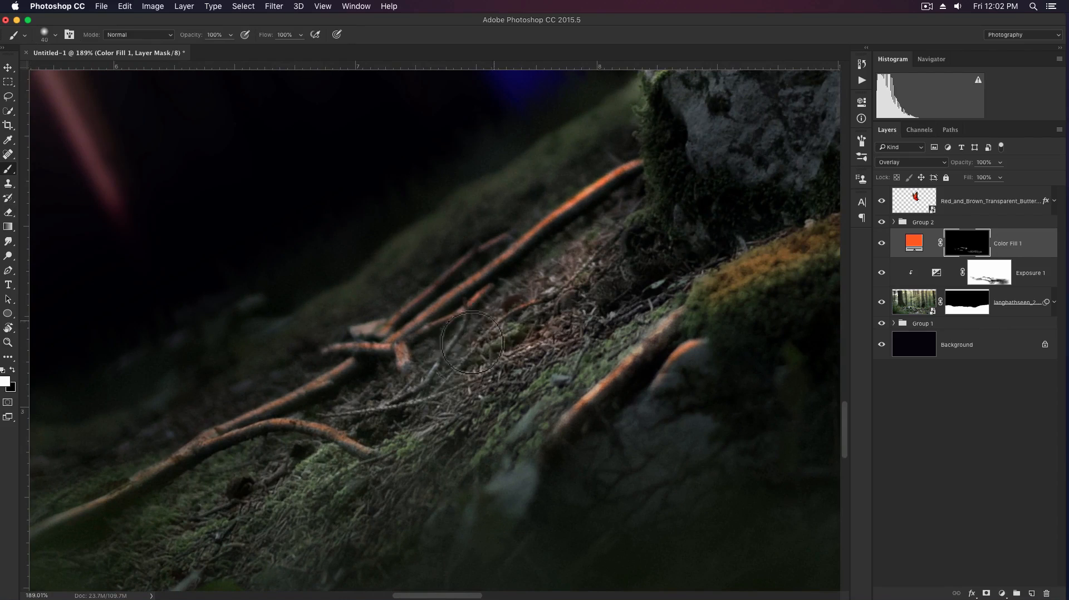
pyautogui.scroll(-5, 489, 317)
pyautogui.hscroll(-6, 489, 317)
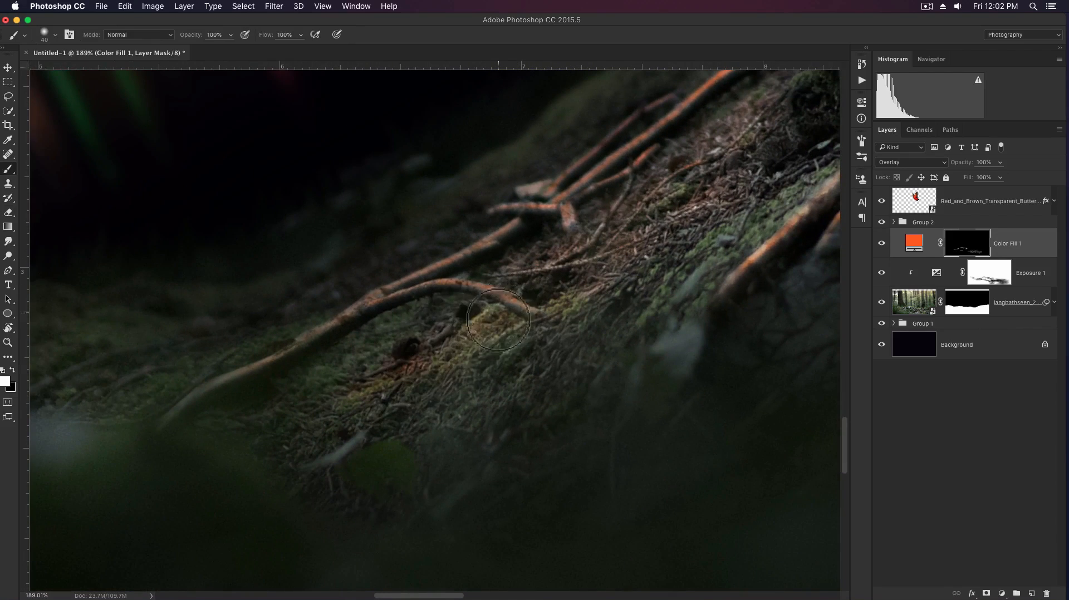
# - Paint orange highlights along the dark curved branch beside the rock and the thinner branch below it with a much smaller brush
pyautogui.press('e')
pyautogui.press('r')
pyautogui.moveTo(444, 282); pyautogui.dragTo(501, 245)
pyautogui.hotkey('shift', 'z')
pyautogui.moveTo(564, 332); pyautogui.dragTo(456, 320)
pyautogui.moveTo(824, 360)
pyautogui.mouseDown()
pyautogui.moveTo(627, 341)
pyautogui.moveTo(656, 315)
pyautogui.moveTo(594, 179)
pyautogui.moveTo(560, 159)
pyautogui.mouseUp()
pyautogui.hscroll(-2, 656, 315)
pyautogui.press('b')
pyautogui.press('r')
pyautogui.press('b')
pyautogui.press('[')
pyautogui.press('[')
pyautogui.press('[')
pyautogui.press('[')
pyautogui.press('[')
pyautogui.moveTo(600, 215); pyautogui.dragTo(623, 219)
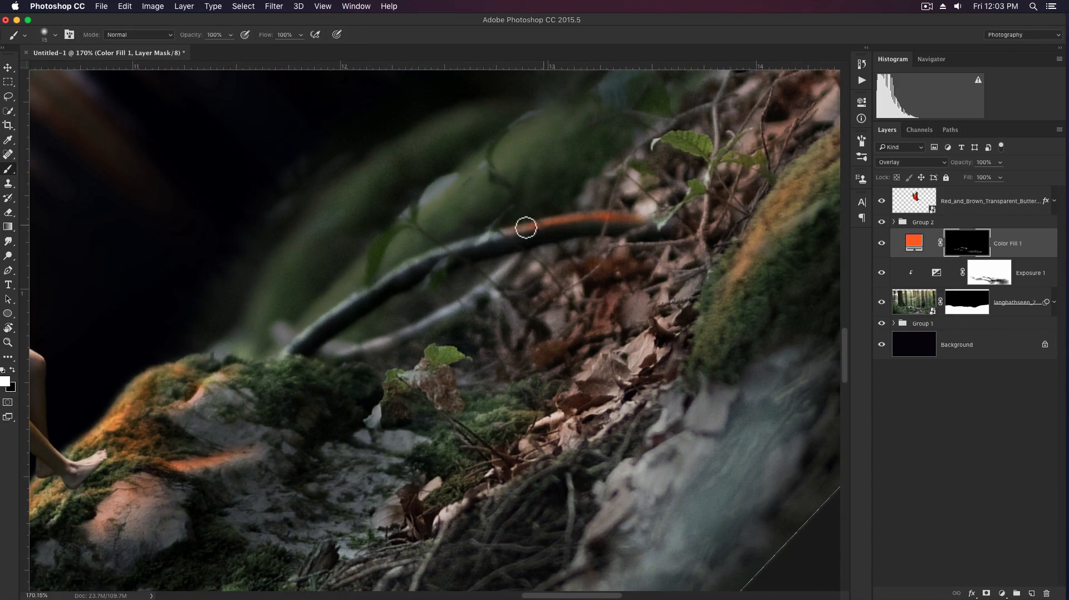
pyautogui.press('alt+super+z')
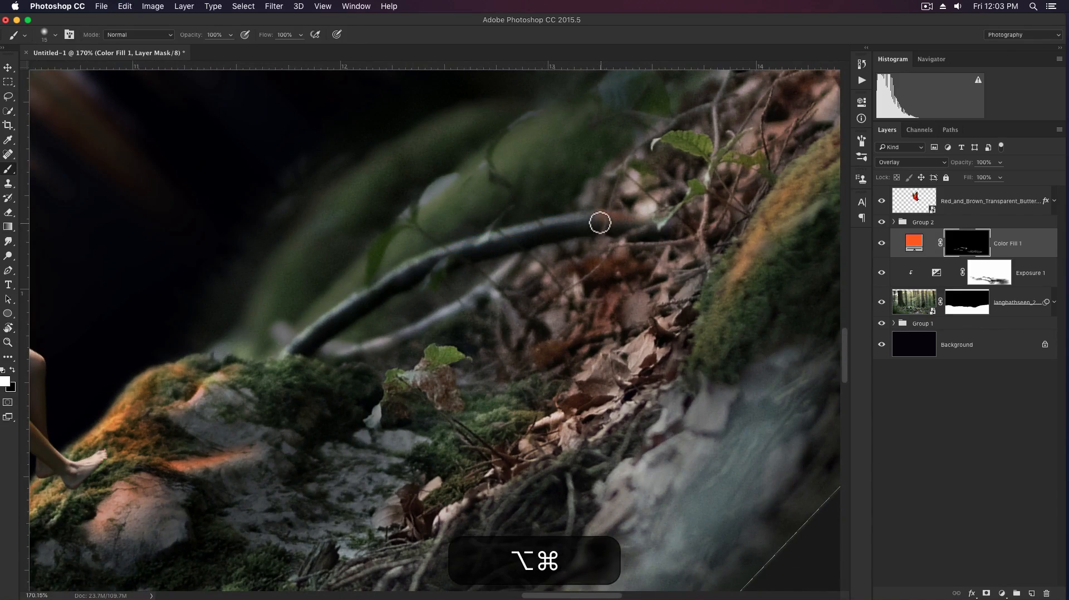
pyautogui.press('[')
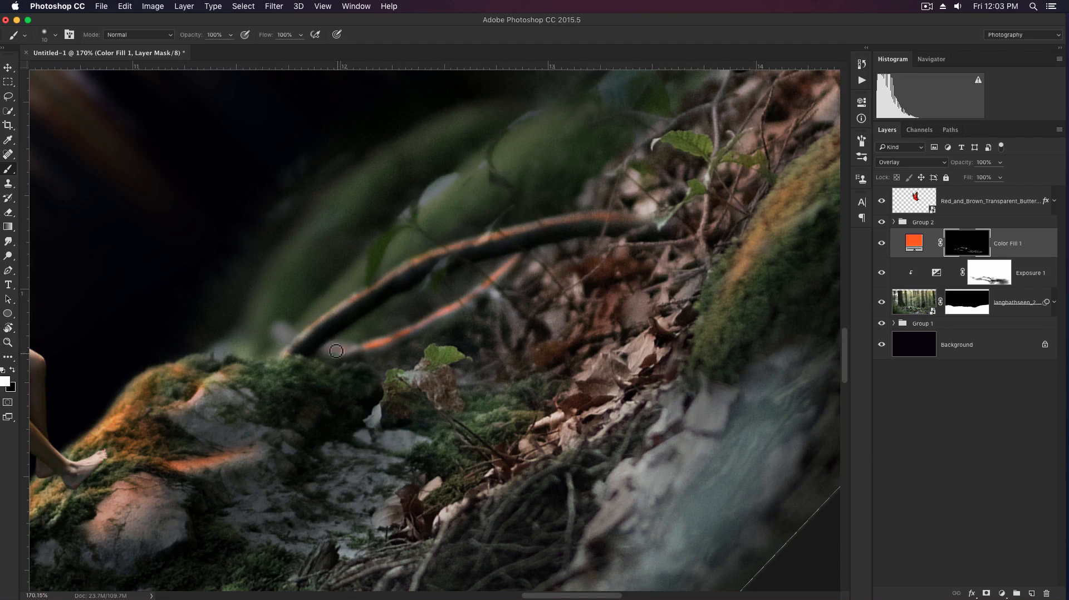
# - Tint the blurred mossy mounds behind the curved branch orange with an enlarged brush
pyautogui.press(']')
pyautogui.press(']')
pyautogui.press(']')
pyautogui.press(']')
pyautogui.press(']')
pyautogui.press(']')
pyautogui.press('[')
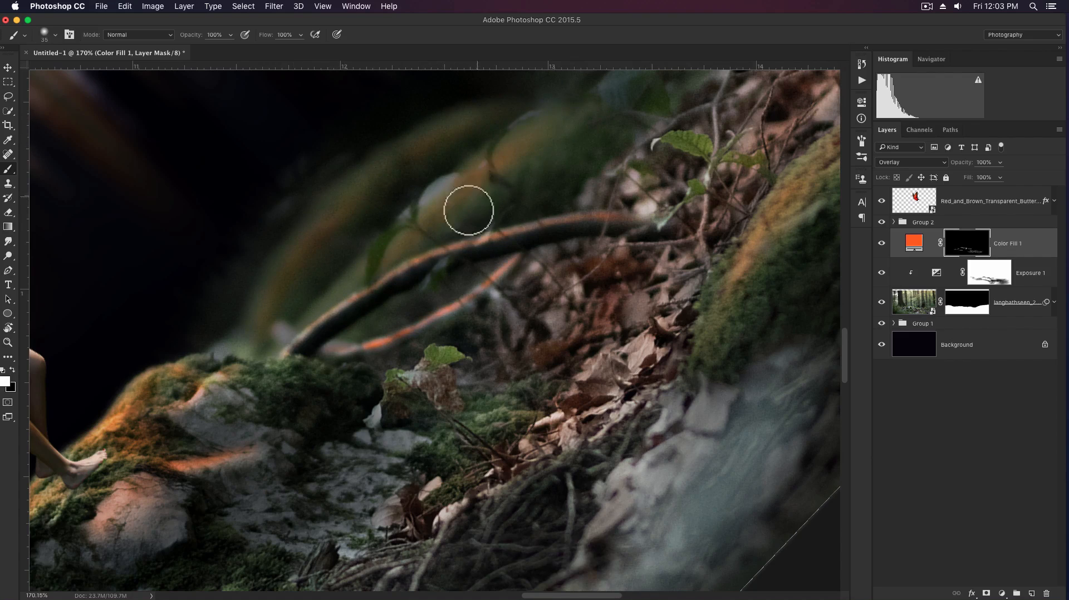
# - Tint the moss on the rock's edge near the curved branch and around the base of the small plant orange
pyautogui.moveTo(480, 393); pyautogui.dragTo(647, 320)
pyautogui.press('r')
pyautogui.moveTo(583, 337); pyautogui.dragTo(504, 294)
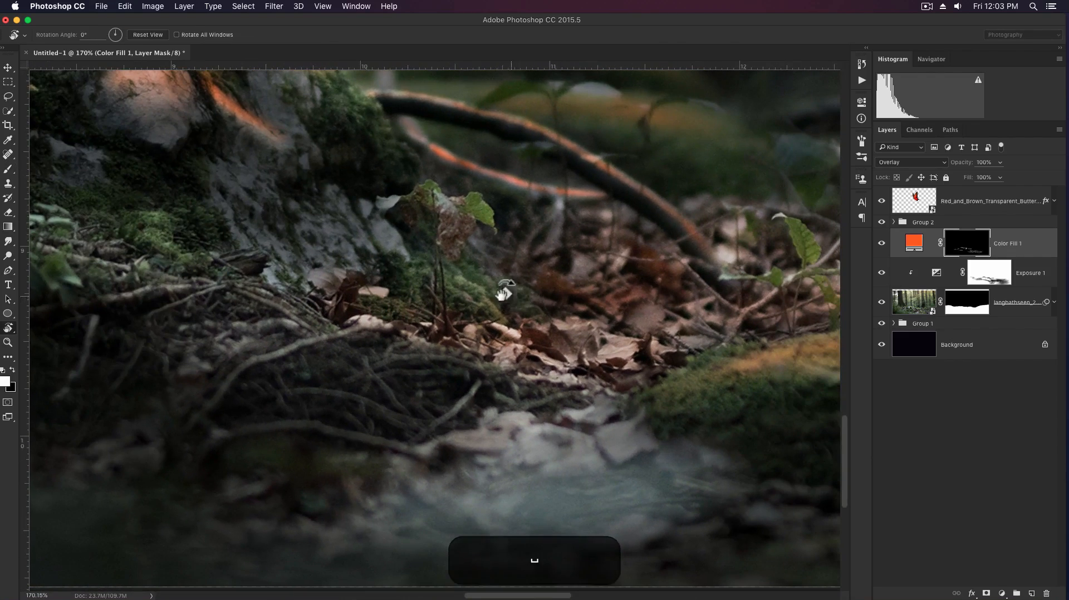
pyautogui.press('b')
pyautogui.moveTo(429, 252); pyautogui.dragTo(516, 426)
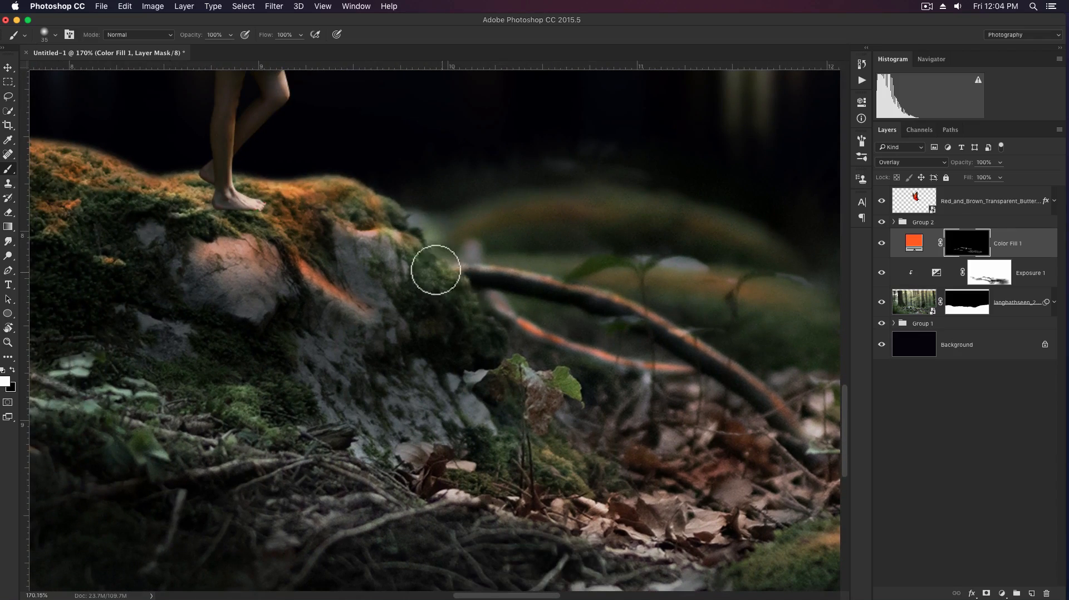
pyautogui.moveTo(417, 269); pyautogui.dragTo(462, 288)
pyautogui.moveTo(479, 384); pyautogui.dragTo(453, 303)
# - Paint an orange highlight along the curved root in the tangle below the rock and soften it with the Eraser at 60% opacity
pyautogui.moveTo(387, 404); pyautogui.dragTo(586, 330)
pyautogui.press('b')
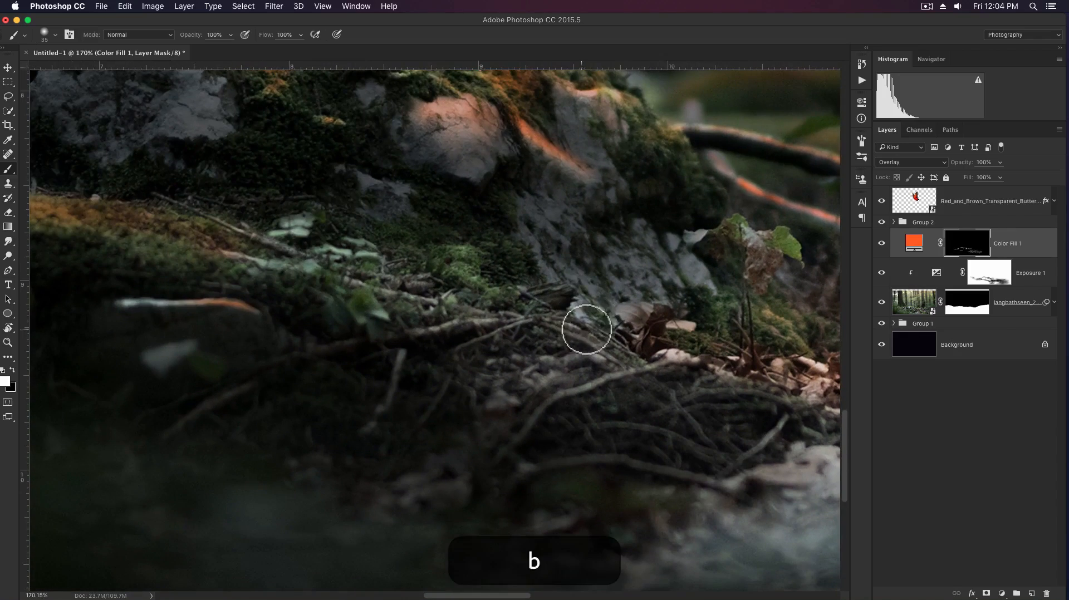
pyautogui.press('[')
pyautogui.moveTo(661, 364); pyautogui.dragTo(596, 381)
pyautogui.press('e')
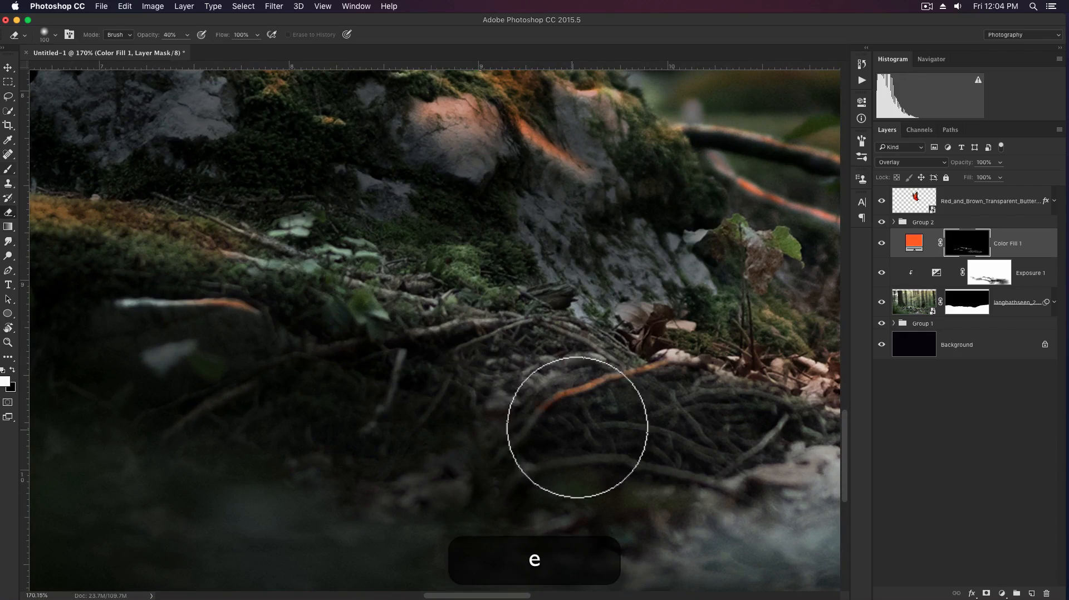
pyautogui.press('6')
pyautogui.moveTo(494, 362); pyautogui.dragTo(586, 380)
# - Highlight the neighbouring root in orange, soften it with the Eraser, and tint the small green leaf beside it
pyautogui.press('b')
pyautogui.moveTo(597, 338); pyautogui.dragTo(566, 340)
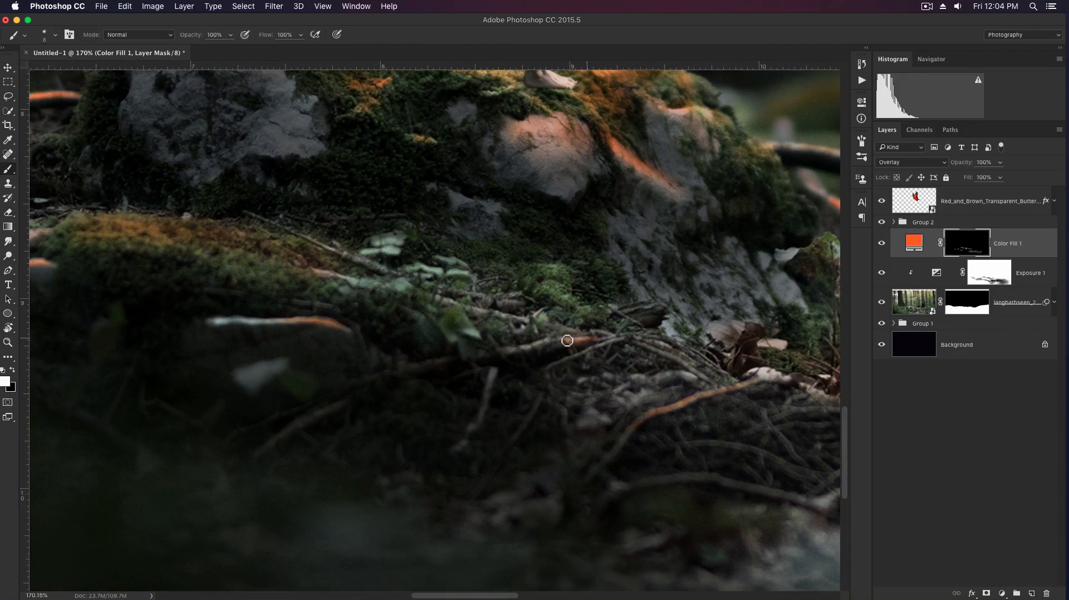
pyautogui.press('e')
pyautogui.moveTo(503, 399); pyautogui.dragTo(557, 379)
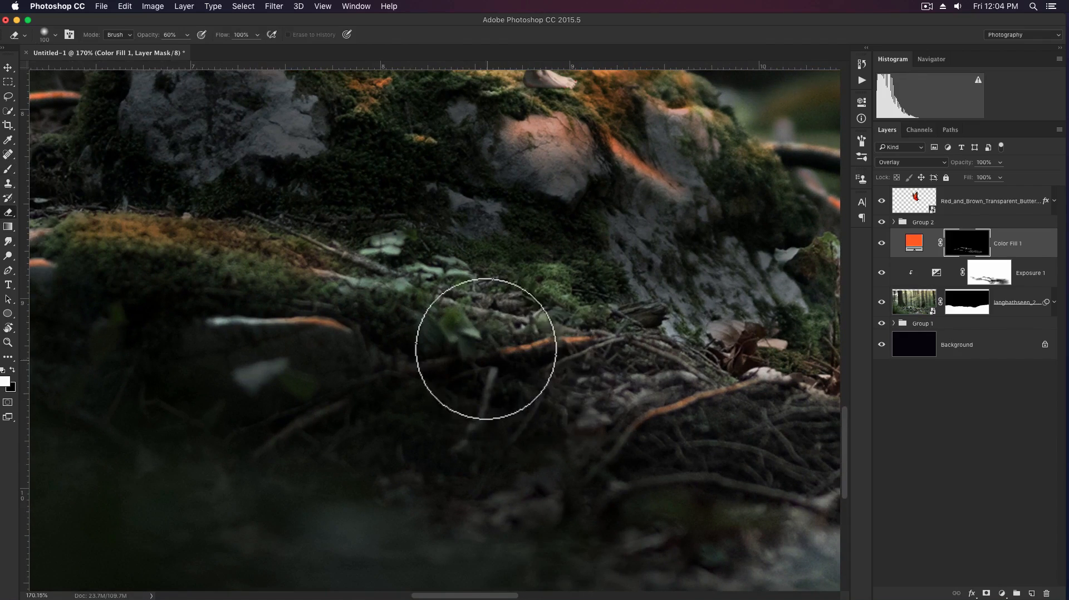
pyautogui.press('b')
pyautogui.moveTo(453, 309); pyautogui.dragTo(473, 333)
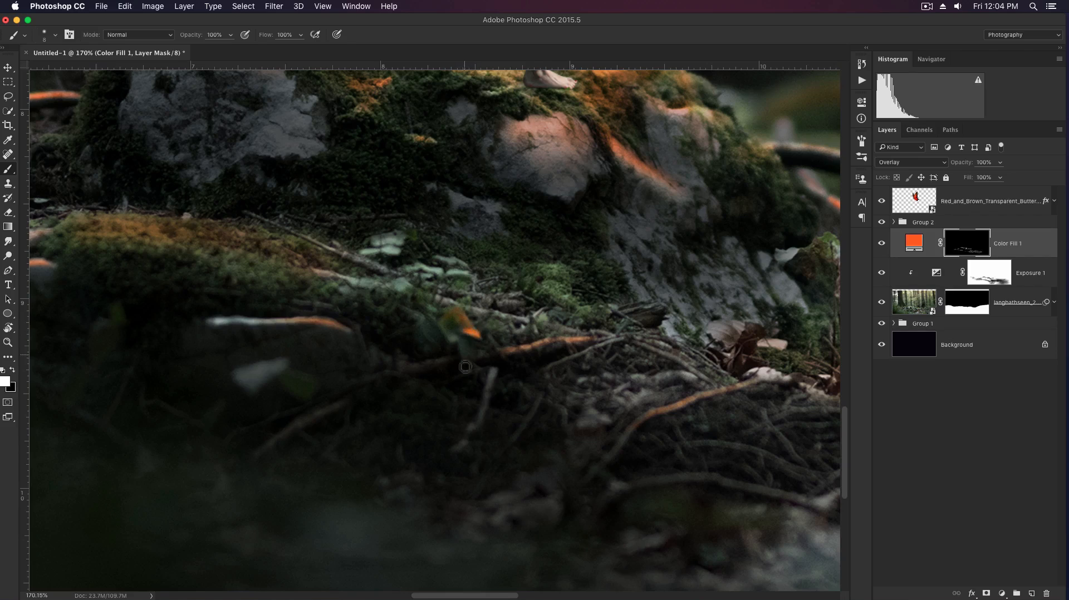
# - Tint the moss patch at the foot of the rock and the pale little leaves near it orange, adjusting the brush size
pyautogui.press(']')
pyautogui.scroll(2, 525, 321)
pyautogui.hscroll(2, 526, 321)
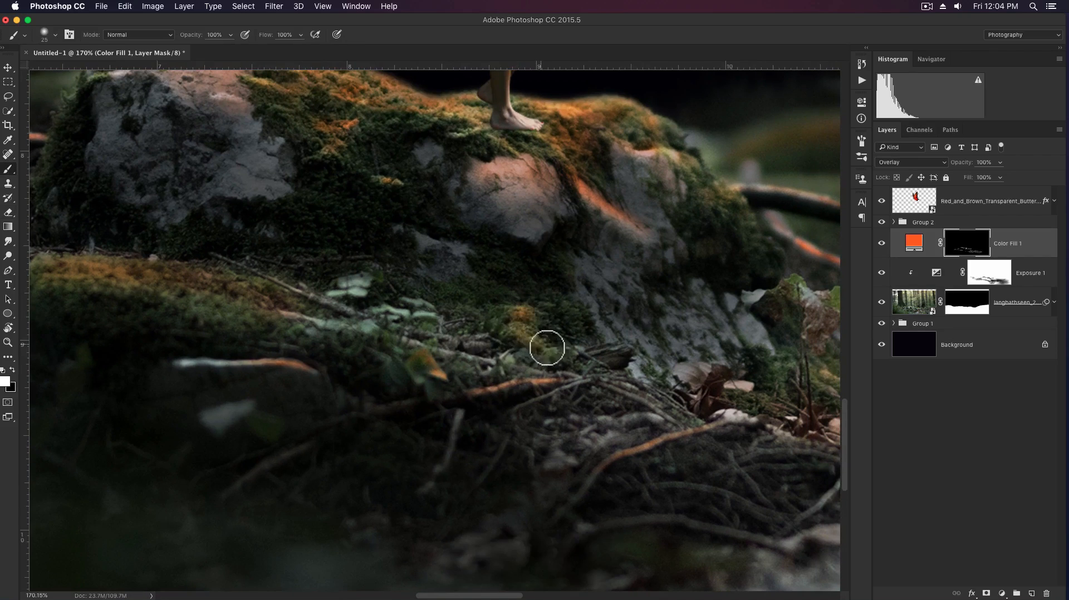
pyautogui.press('[')
pyautogui.press('e')
pyautogui.press('b')
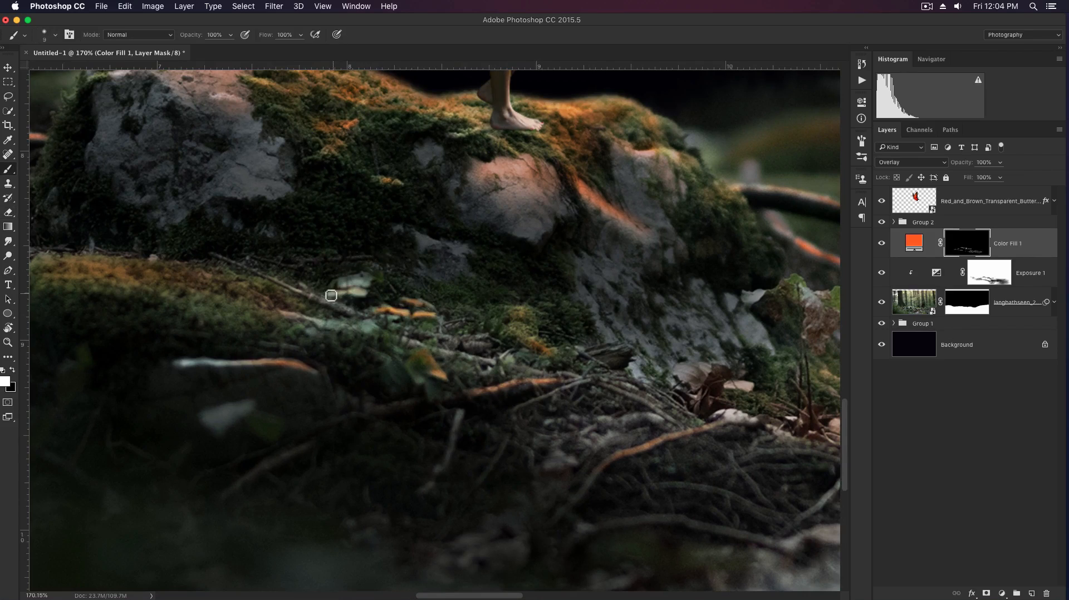
pyautogui.press('e')
# - Highlight the short root above the curved one and the brown dead leaf at the rock's base in orange, softening with the Eraser
pyautogui.scroll(-2, 482, 302)
pyautogui.hscroll(6, 482, 303)
pyautogui.press('b')
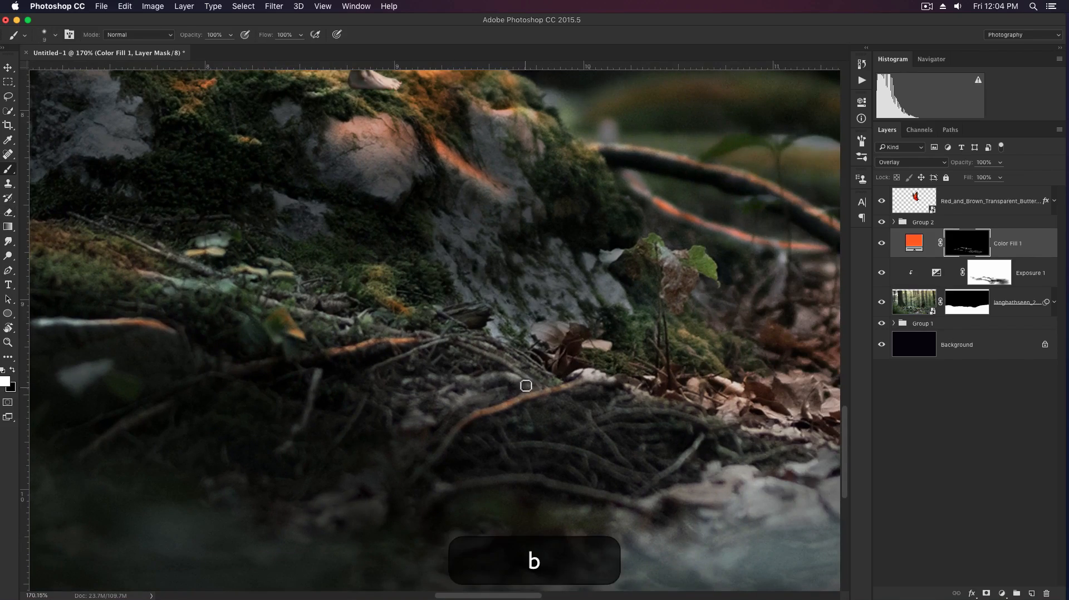
pyautogui.press('e')
pyautogui.scroll(1, 473, 366)
pyautogui.hscroll(2, 473, 365)
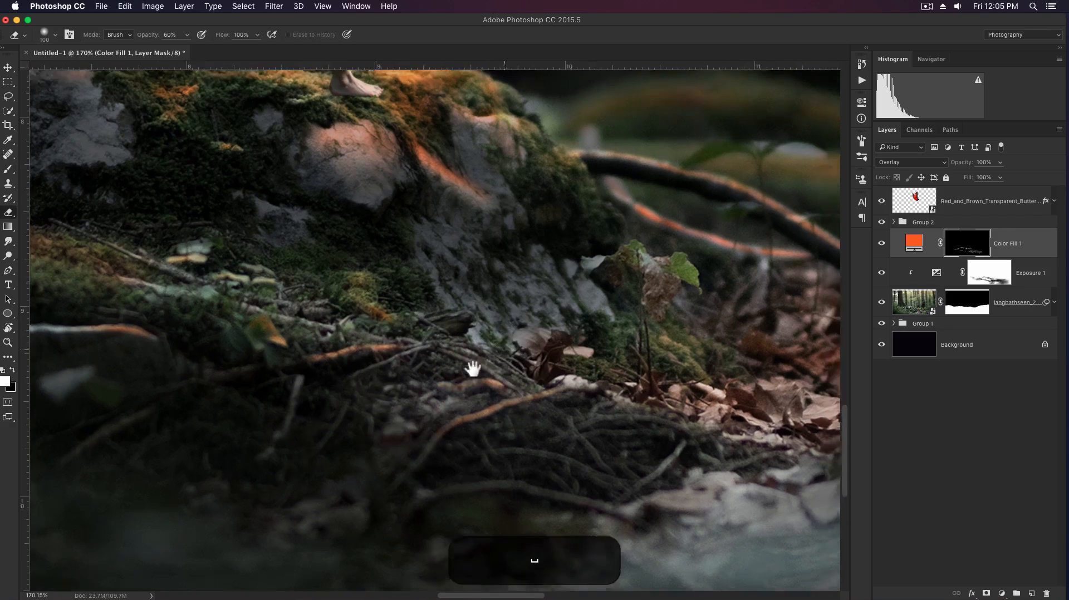
pyautogui.press('b')
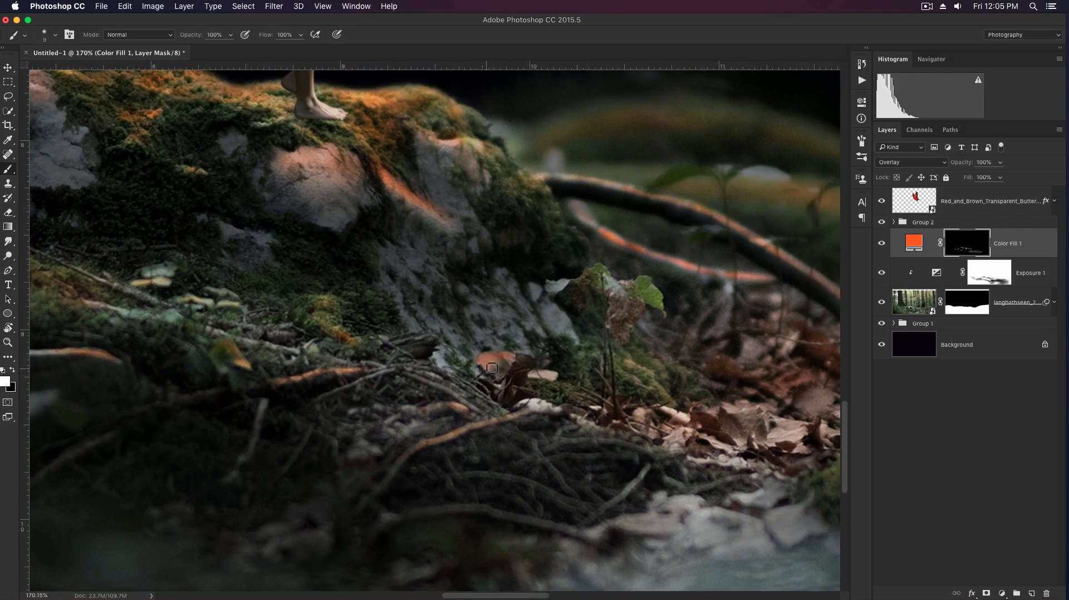
pyautogui.press('e')
# - Add an orange tint to the leaves of the small plant in front of the rock and soften it with the Eraser
pyautogui.scroll(1, 535, 334)
pyautogui.hscroll(3, 535, 334)
pyautogui.press('b')
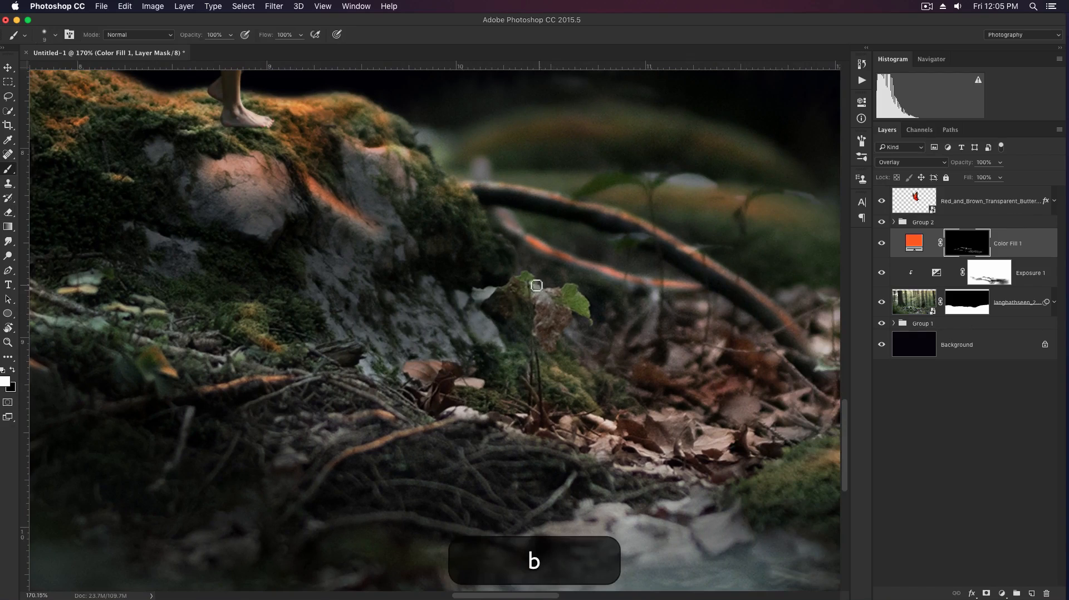
pyautogui.press('e')
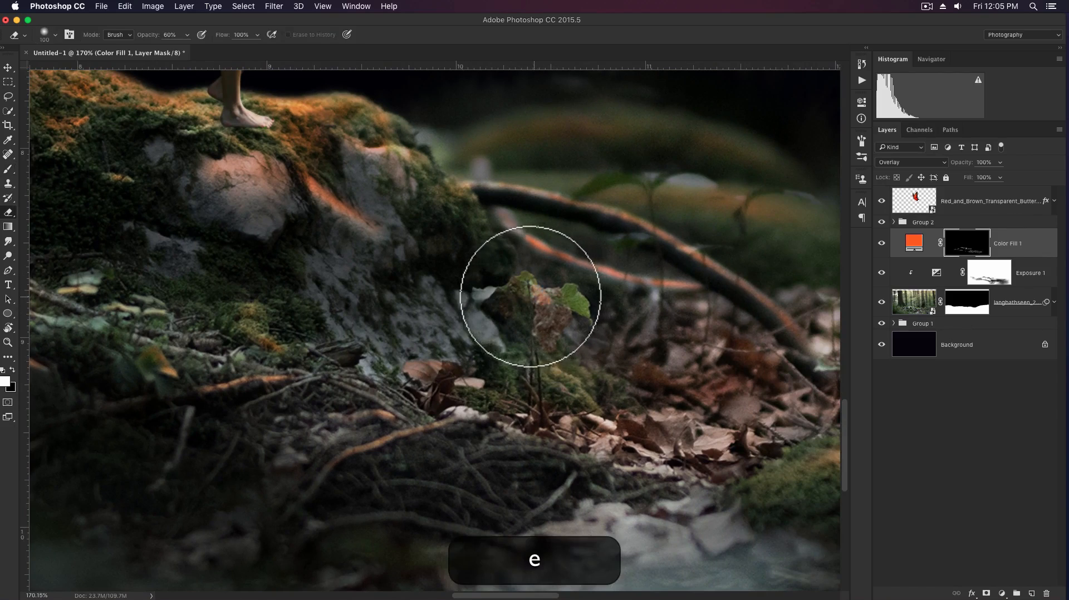
# - Paint orange streaks across the top of the mossy mound in the foreground and soften them with the Eraser
pyautogui.scroll(-4, 517, 281)
pyautogui.hscroll(6, 517, 281)
pyautogui.press('b')
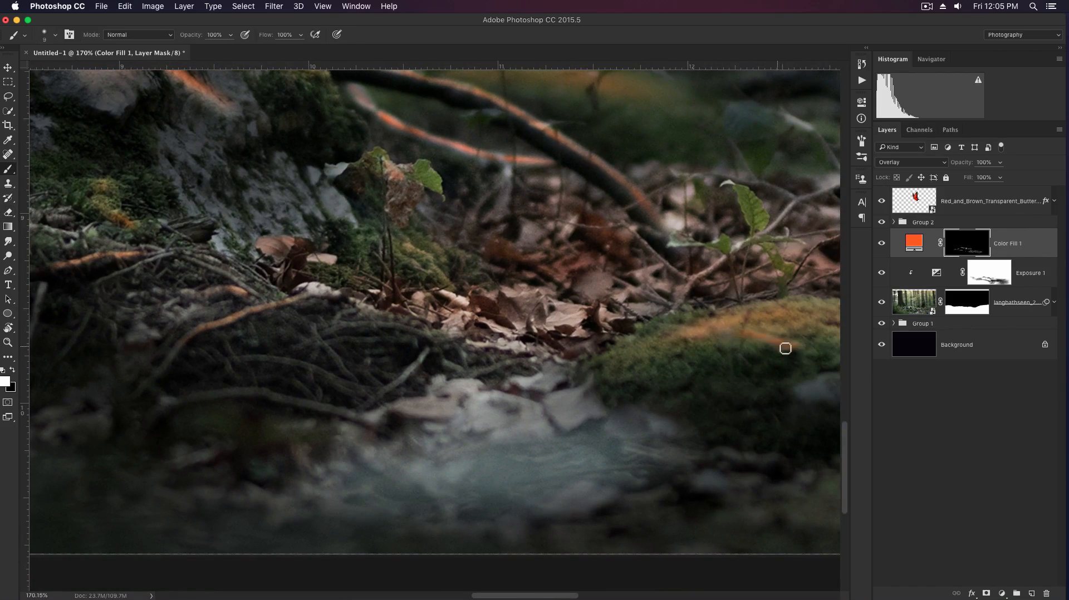
pyautogui.scroll(-1, 657, 312)
pyautogui.hscroll(2, 657, 311)
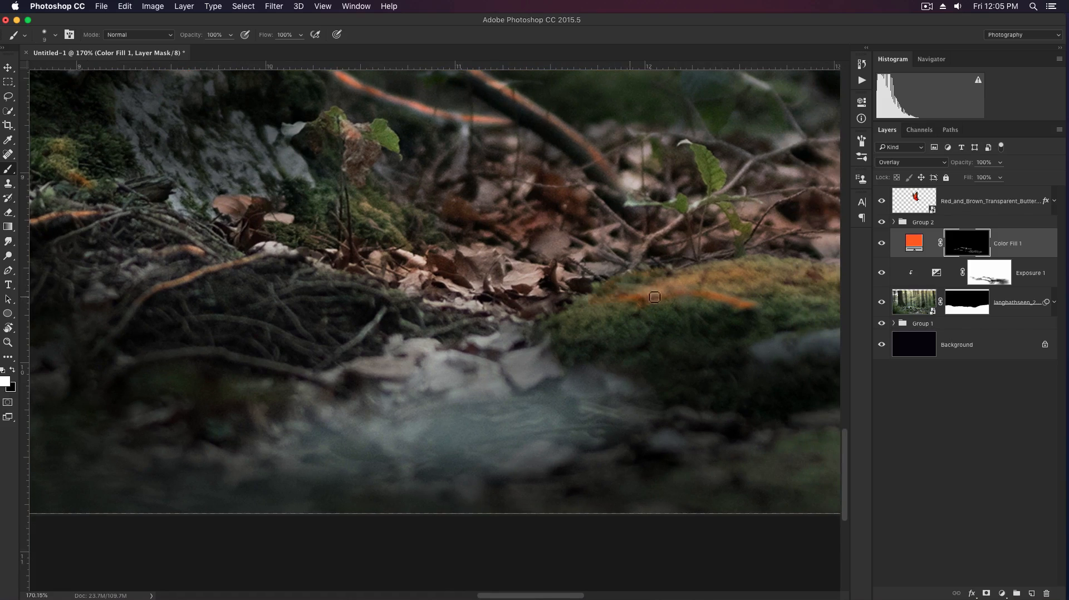
pyautogui.scroll(-1, 654, 297)
pyautogui.hscroll(2, 654, 298)
pyautogui.press('e')
# - Paint an orange highlight along the upper edge of the grey stone in the mossy mound and soften it with the Eraser
pyautogui.scroll(-1, 725, 325)
pyautogui.hscroll(6, 726, 324)
pyautogui.press('b')
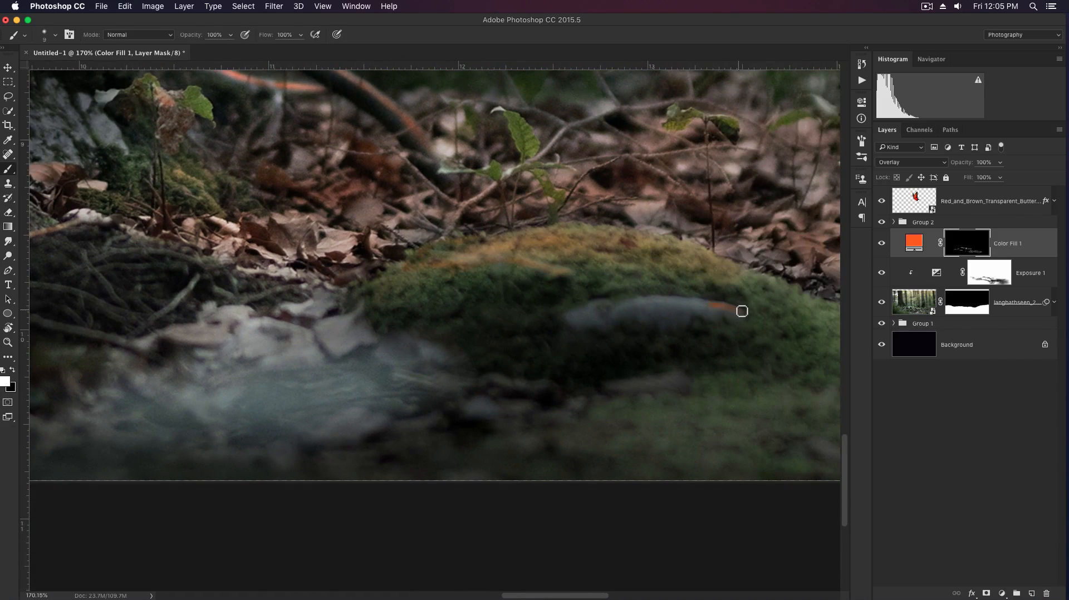
pyautogui.press('e')
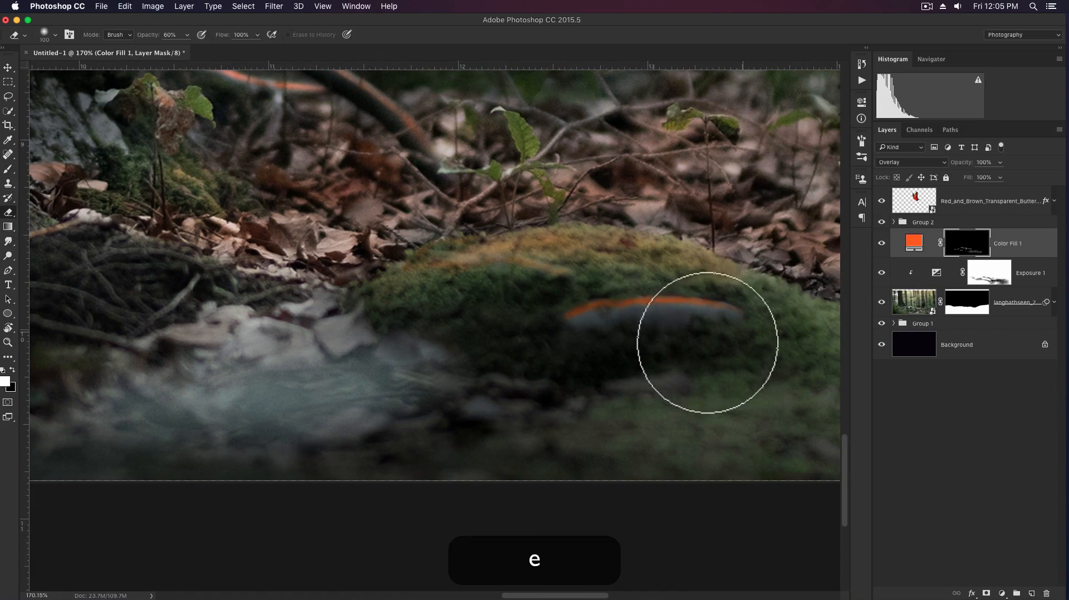
pyautogui.press('b')
pyautogui.press(']')
pyautogui.press(']')
pyautogui.press(']')
pyautogui.press('space')
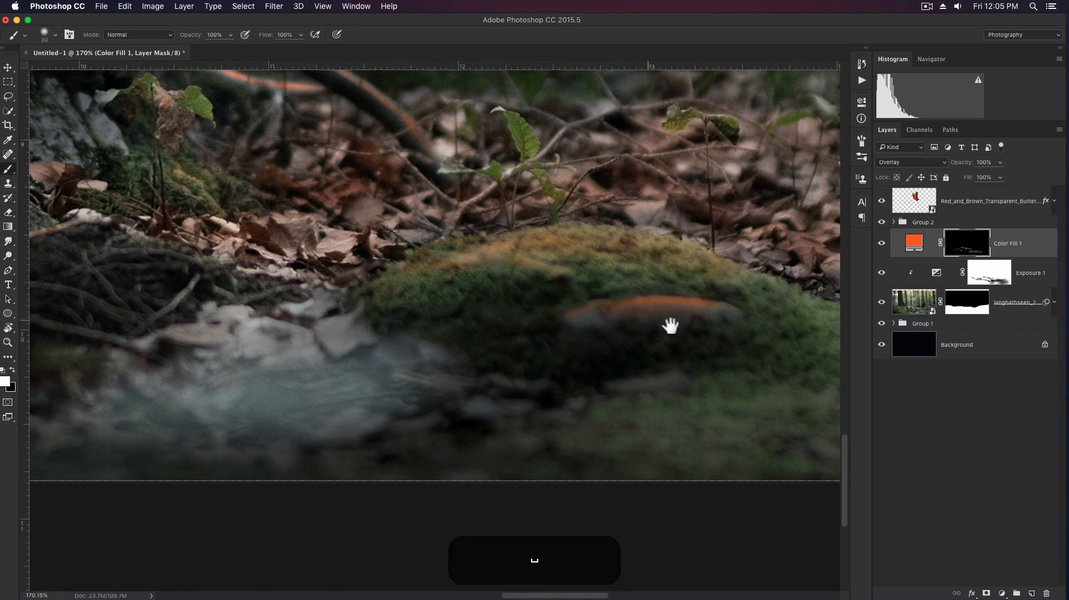
pyautogui.moveTo(670, 327); pyautogui.dragTo(659, 313)
pyautogui.press('e')
pyautogui.moveTo(690, 312); pyautogui.dragTo(575, 325)
# - Tint the pale fallen leaves between the root tangle and the mossy mound orange, varying the brush size
pyautogui.press('space')
pyautogui.moveTo(356, 369); pyautogui.dragTo(535, 334)
pyautogui.press('b')
pyautogui.moveTo(510, 300); pyautogui.dragTo(533, 290)
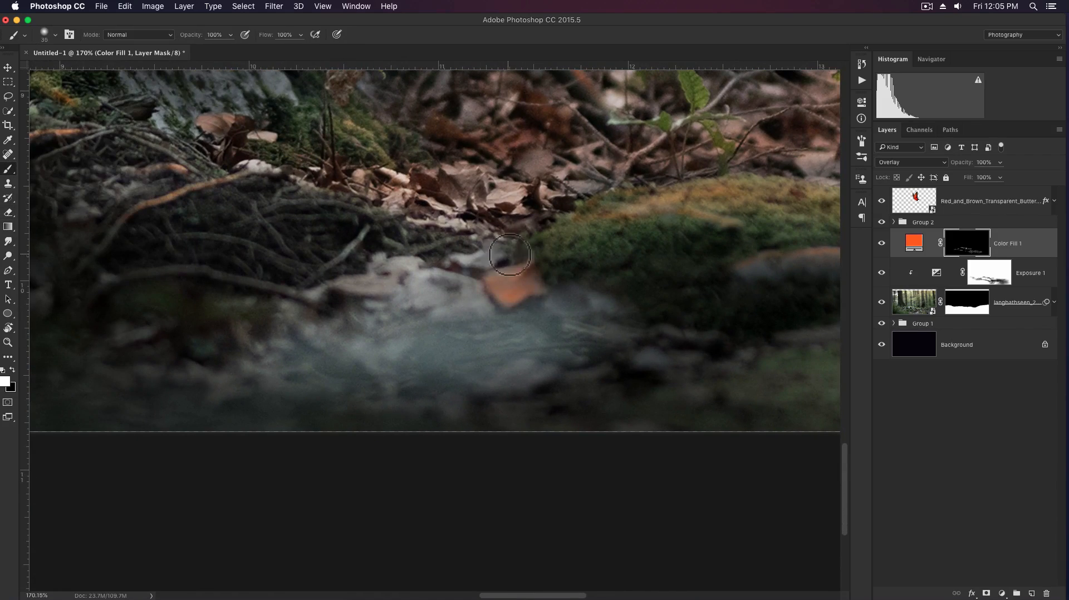
pyautogui.press('[')
pyautogui.press('[')
pyautogui.press('[')
pyautogui.moveTo(493, 253); pyautogui.dragTo(457, 259)
pyautogui.press(']')
pyautogui.press(']')
pyautogui.moveTo(413, 264); pyautogui.dragTo(390, 267)
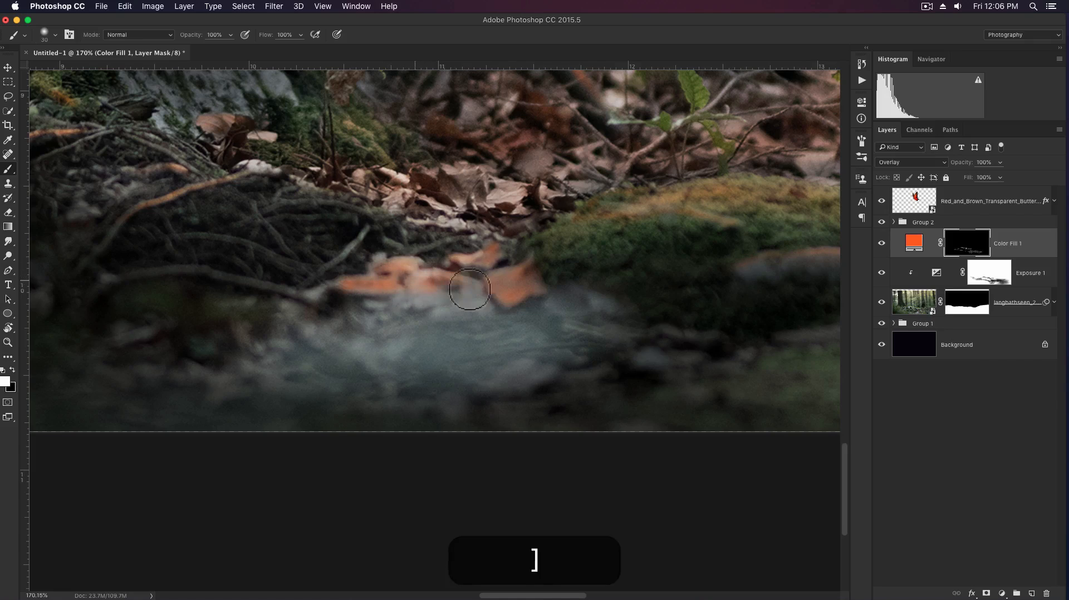
pyautogui.moveTo(470, 290); pyautogui.dragTo(480, 296)
# - Extend the orange tint over the blurred leaves with a larger brush and soften the whole leaf patch with the Eraser
pyautogui.press(']')
pyautogui.press(']')
pyautogui.press(']')
pyautogui.press(']')
pyautogui.moveTo(361, 328)
pyautogui.mouseDown()
pyautogui.moveTo(323, 325)
pyautogui.moveTo(316, 312)
pyautogui.mouseUp()
pyautogui.press('e')
pyautogui.moveTo(546, 312); pyautogui.dragTo(312, 336)
# - Trace orange highlights along the thin forking twigs behind the mossy mound with a very small brush
pyautogui.press('space')
pyautogui.moveTo(472, 135); pyautogui.dragTo(345, 224)
pyautogui.press('z')
pyautogui.moveTo(522, 310)
pyautogui.mouseDown()
pyautogui.moveTo(481, 310)
pyautogui.moveTo(544, 338)
pyautogui.mouseUp()
pyautogui.press('b')
pyautogui.press('[')
pyautogui.press('[')
pyautogui.press('[')
pyautogui.press('[')
pyautogui.press('[')
pyautogui.press('[')
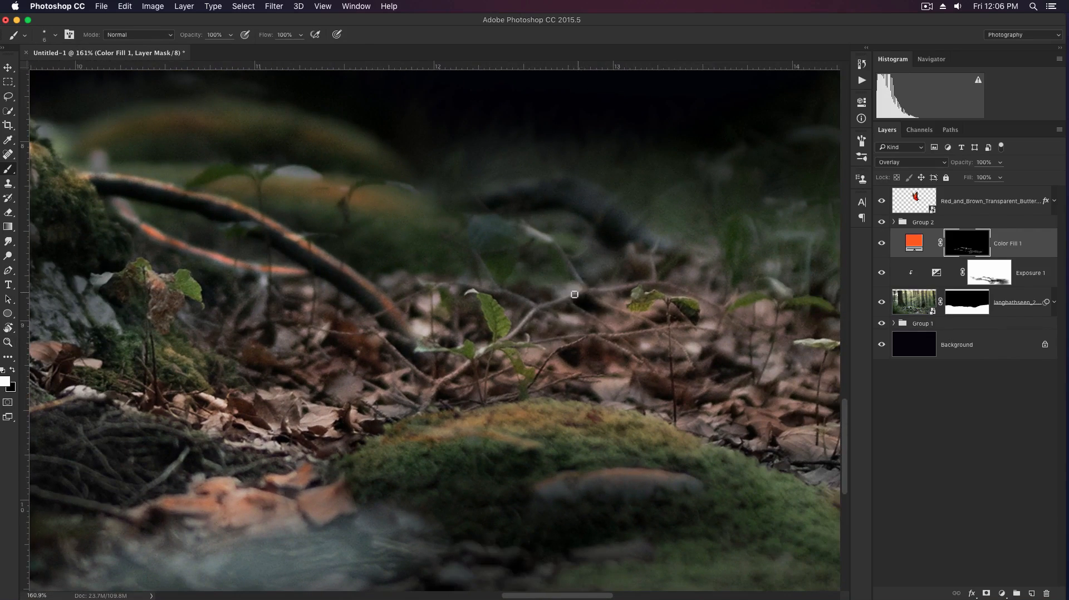
pyautogui.moveTo(582, 289); pyautogui.dragTo(526, 317)
pyautogui.press('[')
pyautogui.scroll(3, 604, 290)
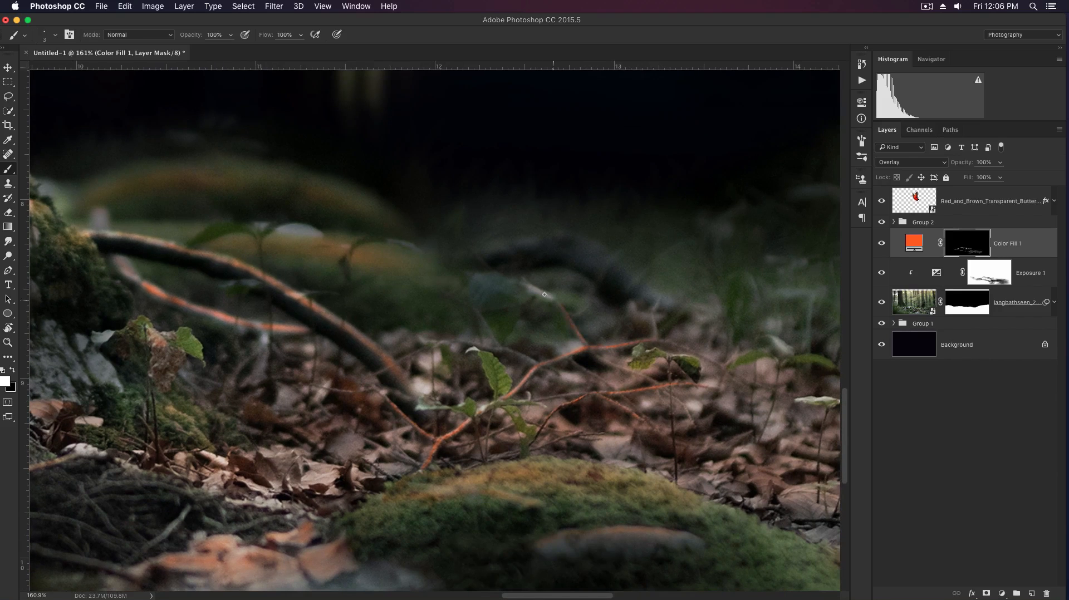
# - Add fine orange highlights to the upright twig's tip, the farther plant's flat leaf, and nearby fallen leaves and stray twigs
pyautogui.hscroll(5, 589, 300)
pyautogui.scroll(-3, 590, 300)
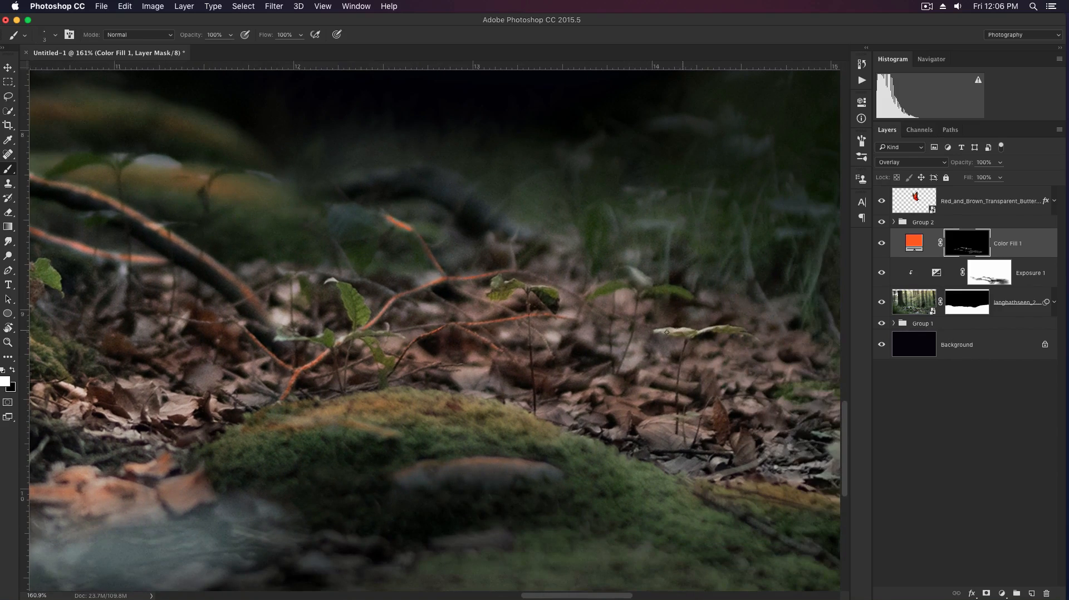
pyautogui.scroll(-3, 649, 362)
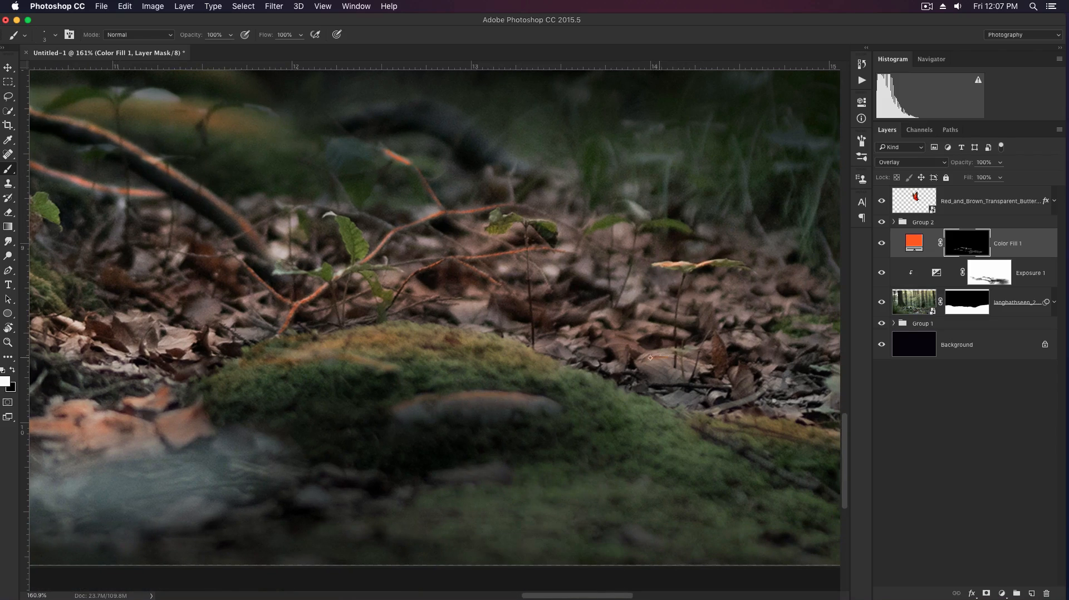
pyautogui.hscroll(-5, 673, 359)
pyautogui.scroll(1, 674, 359)
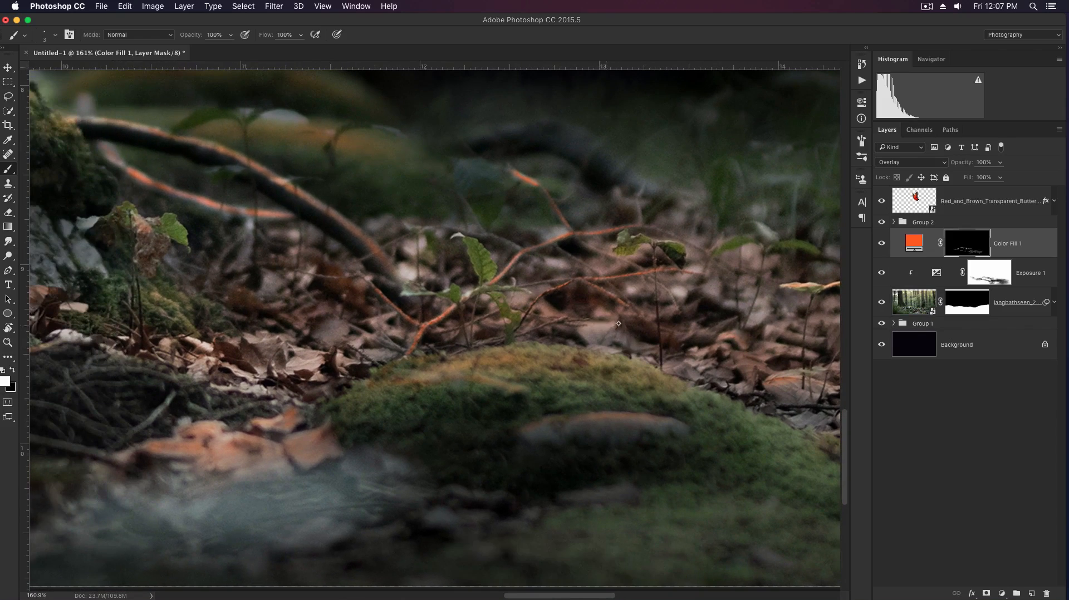
pyautogui.hscroll(-2, 586, 330)
pyautogui.scroll(1, 585, 330)
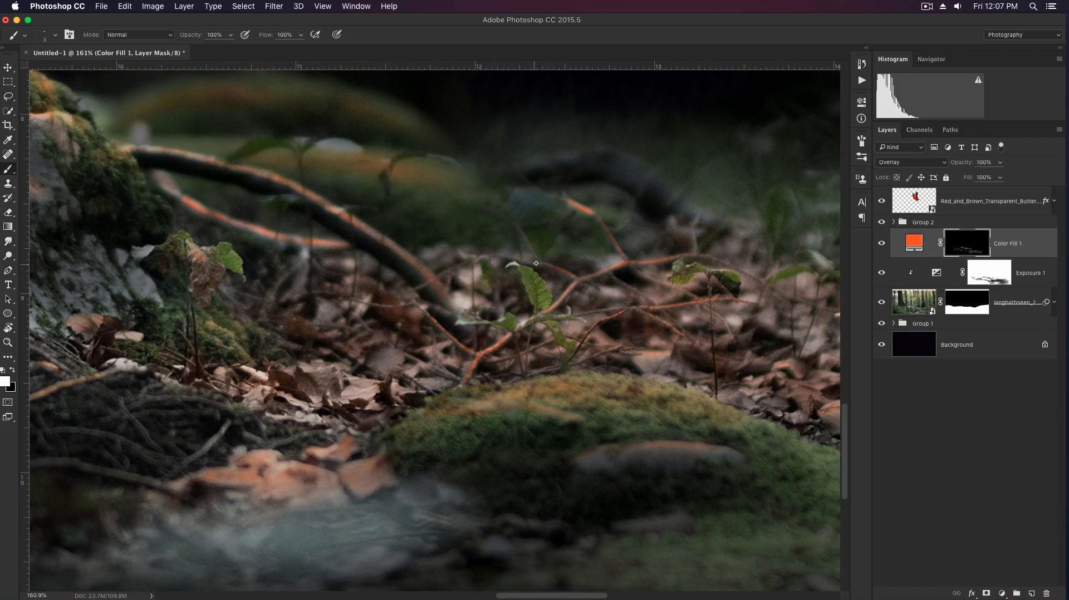
# - Reduce the fill of the Color Fill 1 layer to 80% and fit the whole composite in view
pyautogui.press('space')
pyautogui.moveTo(484, 269); pyautogui.dragTo(568, 284)
pyautogui.press('z')
pyautogui.moveTo(513, 239); pyautogui.dragTo(562, 285)
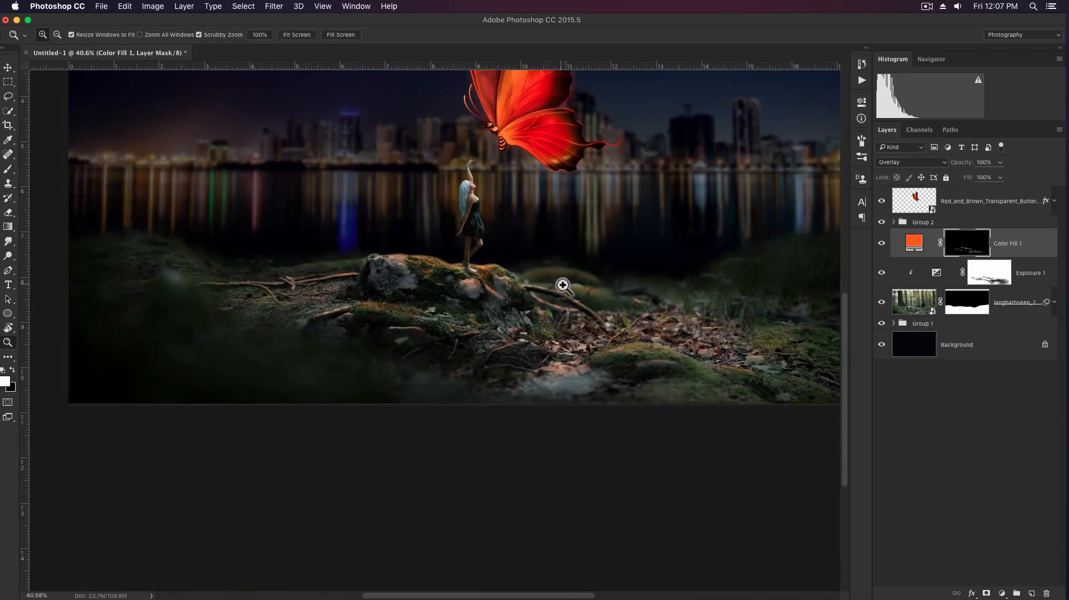
pyautogui.moveTo(640, 268); pyautogui.dragTo(588, 303)
pyautogui.press('v')
pyautogui.moveTo(963, 177); pyautogui.dragTo(955, 183)
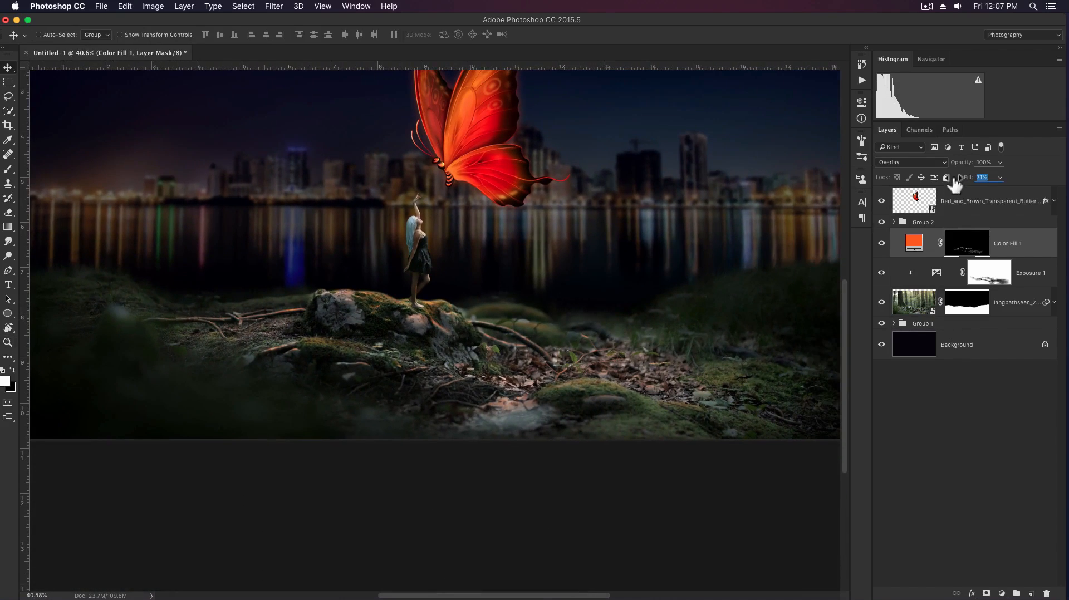
pyautogui.press('super+0')
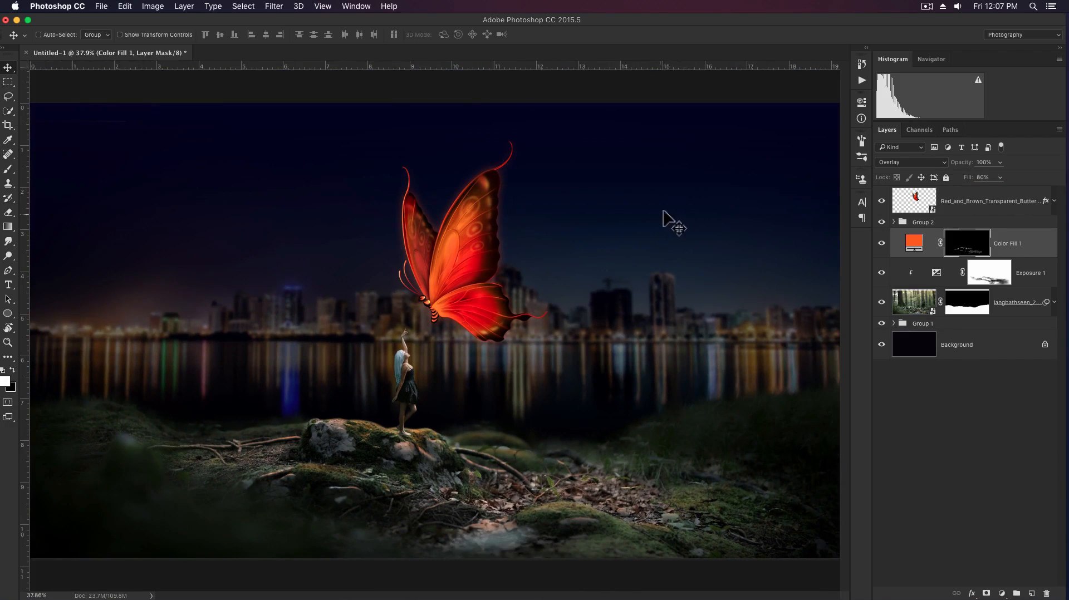
# - Paint white on the Exposure 1 mask with a larger soft brush to darken the blurred patch below the fallen leaves
pyautogui.click(992, 277)
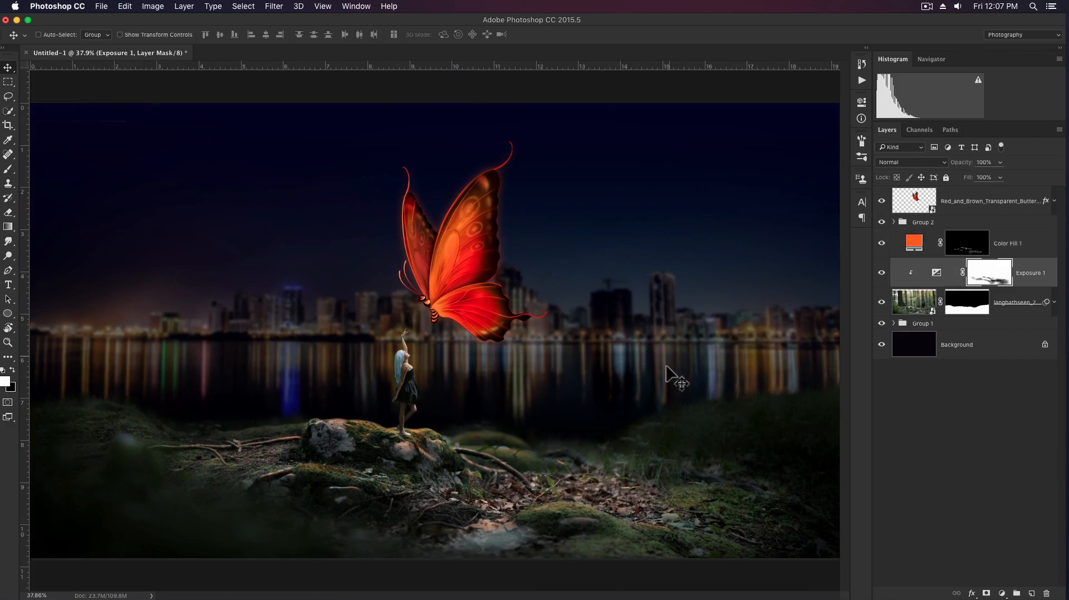
pyautogui.press('z')
pyautogui.click(612, 357)
pyautogui.press('space')
pyautogui.moveTo(613, 358); pyautogui.dragTo(632, 165)
pyautogui.press('b')
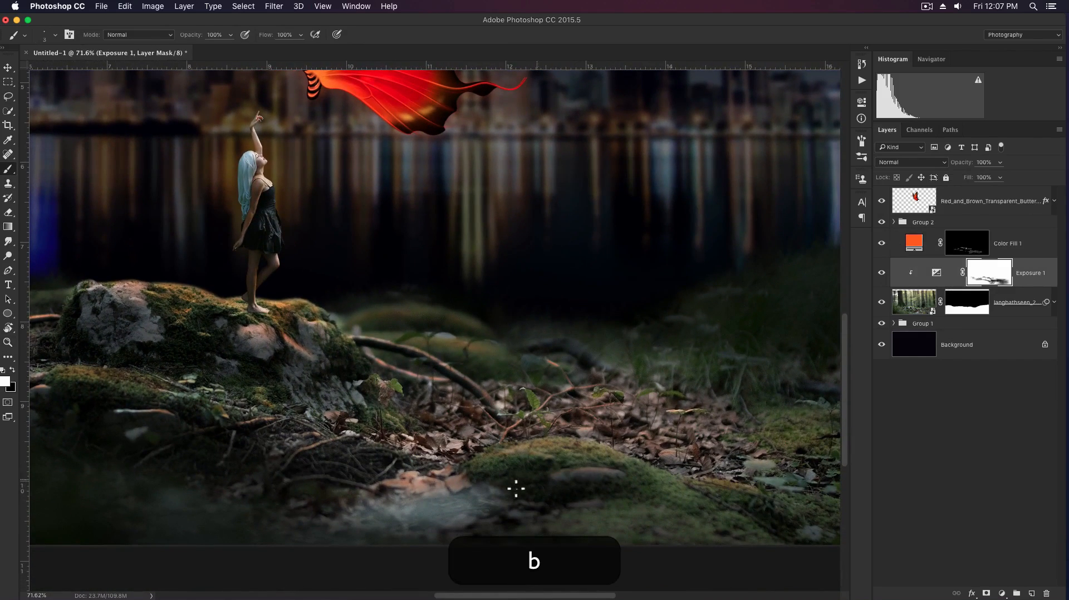
pyautogui.press(']')
pyautogui.press(']')
pyautogui.press(']')
pyautogui.press(']')
pyautogui.press(']')
pyautogui.press(']')
pyautogui.press(']')
pyautogui.press(']')
pyautogui.press(']')
pyautogui.press(']')
pyautogui.press(']')
pyautogui.press(']')
pyautogui.press(']')
pyautogui.press(']')
pyautogui.press(']')
pyautogui.press(']')
pyautogui.press(']')
pyautogui.press(']')
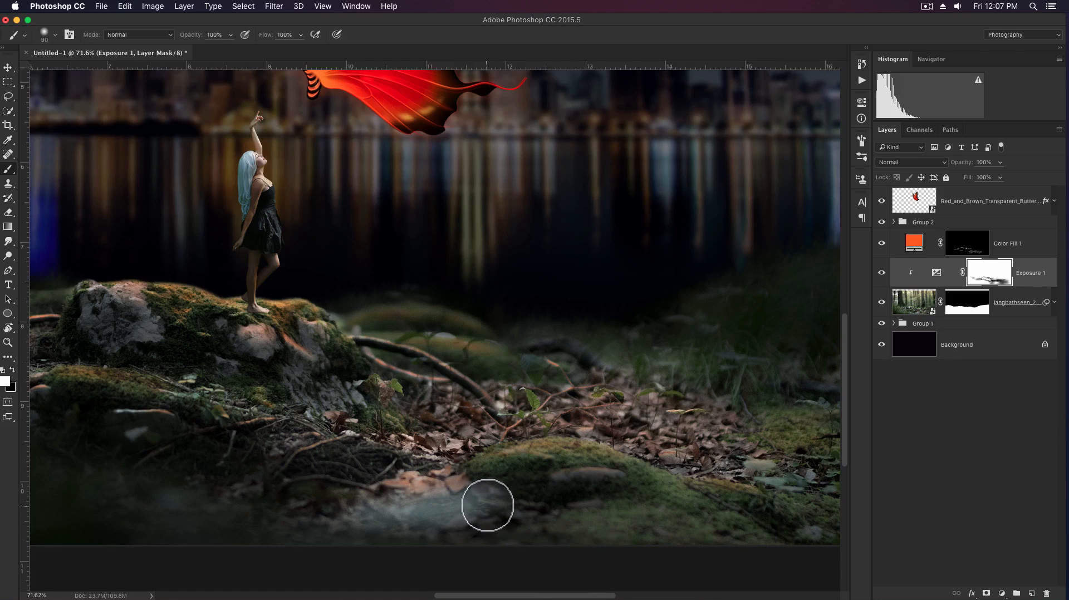
pyautogui.moveTo(470, 515)
pyautogui.mouseDown()
pyautogui.moveTo(446, 521)
pyautogui.moveTo(346, 528)
pyautogui.moveTo(462, 517)
pyautogui.moveTo(688, 527)
pyautogui.moveTo(349, 523)
pyautogui.mouseUp()
# - Continue darkening the blurred foreground around the lower edge of the forest floor on the Exposure 1 mask
pyautogui.moveTo(192, 512); pyautogui.dragTo(525, 462)
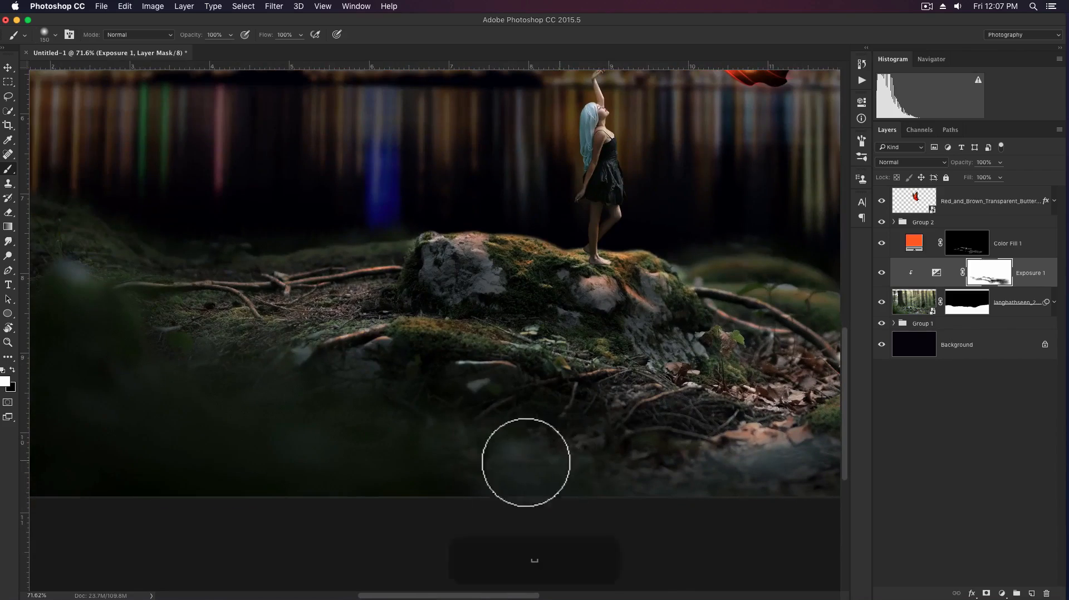
pyautogui.moveTo(332, 408)
pyautogui.mouseDown()
pyautogui.moveTo(468, 446)
pyautogui.moveTo(241, 423)
pyautogui.mouseUp()
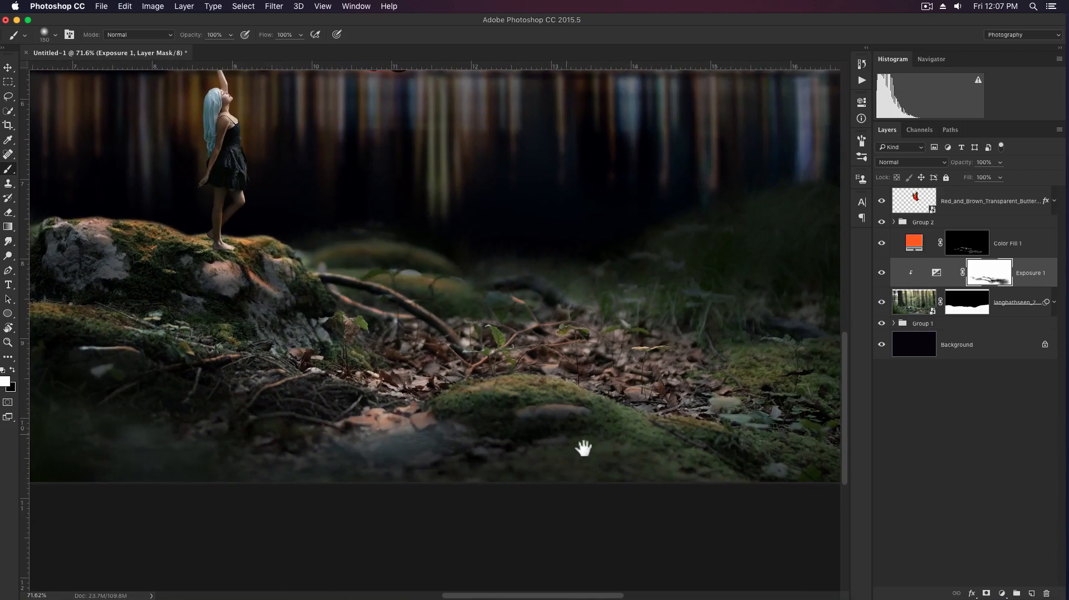
pyautogui.moveTo(824, 414); pyautogui.dragTo(685, 420)
pyautogui.moveTo(400, 346)
pyautogui.mouseDown()
pyautogui.moveTo(615, 400)
pyautogui.moveTo(696, 437)
pyautogui.mouseUp()
pyautogui.moveTo(346, 340); pyautogui.dragTo(605, 356)
# - Paint orange highlights on the Color Fill 1 mask along the grey rock's upper edge with a small brush at 100% opacity
pyautogui.hotkey('alt', ']')
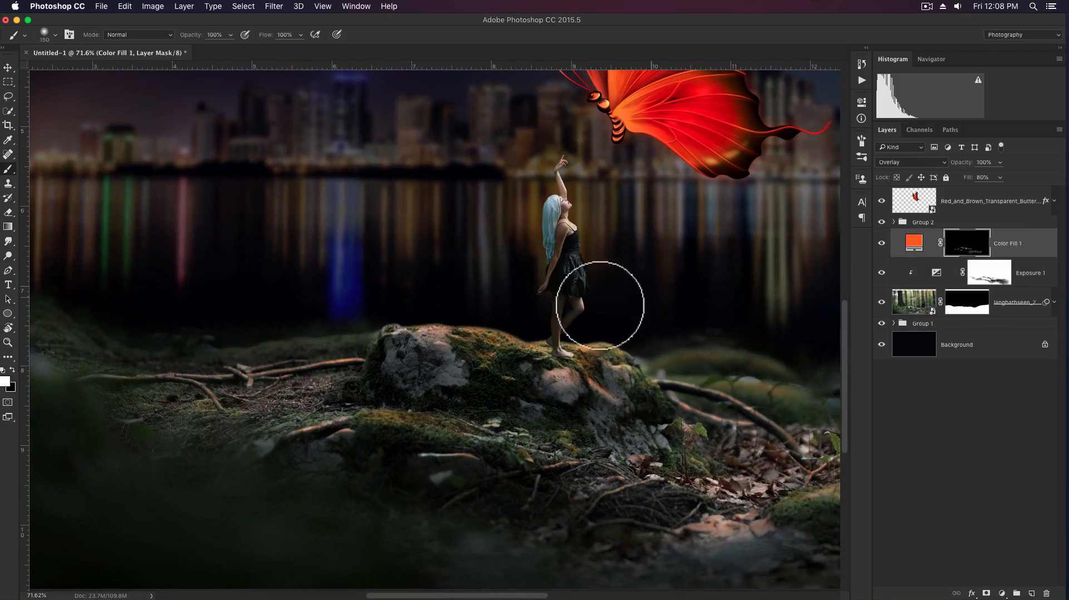
pyautogui.press('b')
pyautogui.press(']')
pyautogui.press(']')
pyautogui.press(']')
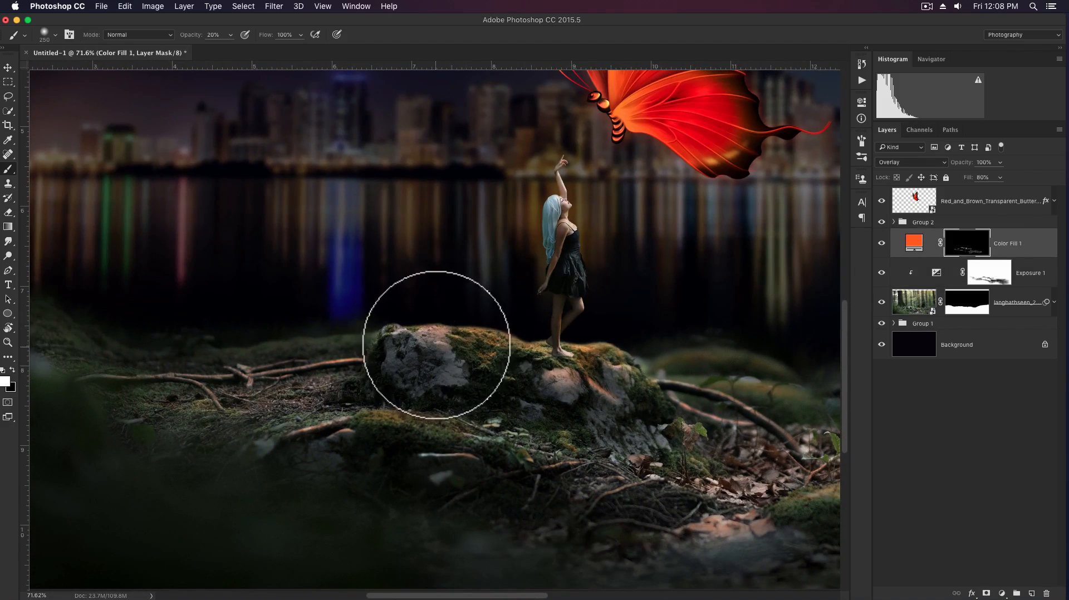
pyautogui.press('2')
pyautogui.press('b')
pyautogui.press('z')
pyautogui.moveTo(416, 340); pyautogui.dragTo(494, 358)
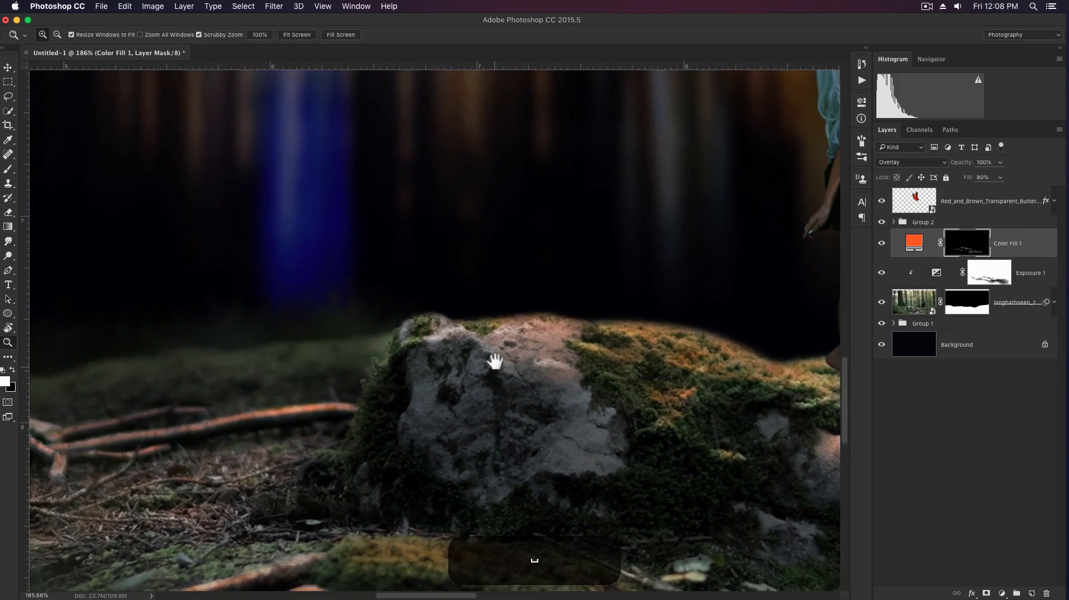
pyautogui.press('b')
pyautogui.press('[')
pyautogui.press('[')
pyautogui.press('[')
pyautogui.press('[')
pyautogui.press('[')
pyautogui.press('[')
pyautogui.press('[')
pyautogui.press('[')
pyautogui.press('[')
pyautogui.press('[')
pyautogui.press('[')
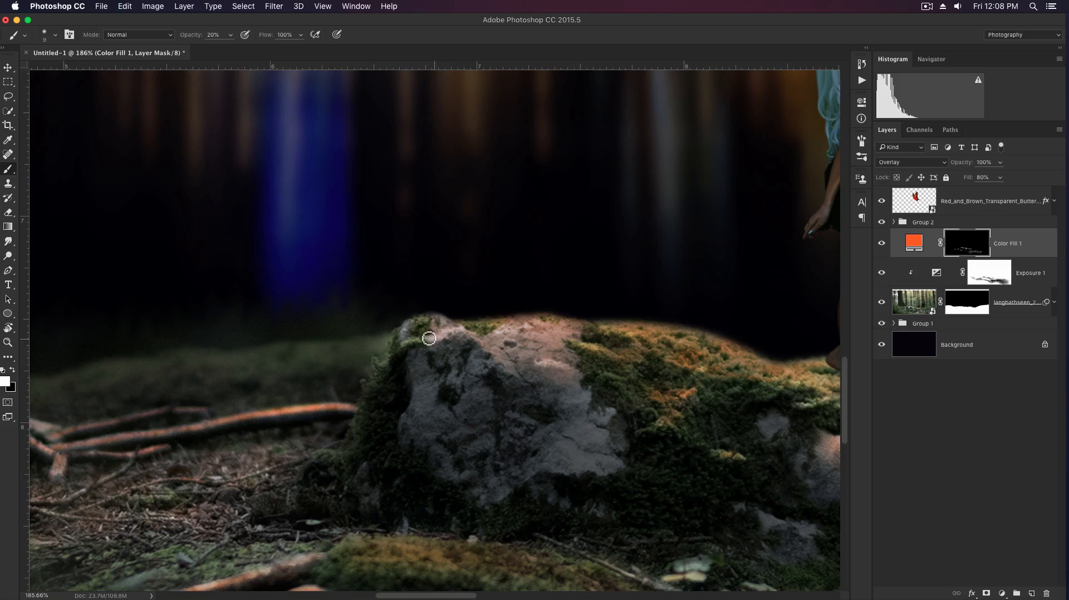
pyautogui.press('0')
pyautogui.press('space')
pyautogui.moveTo(520, 324); pyautogui.dragTo(347, 265)
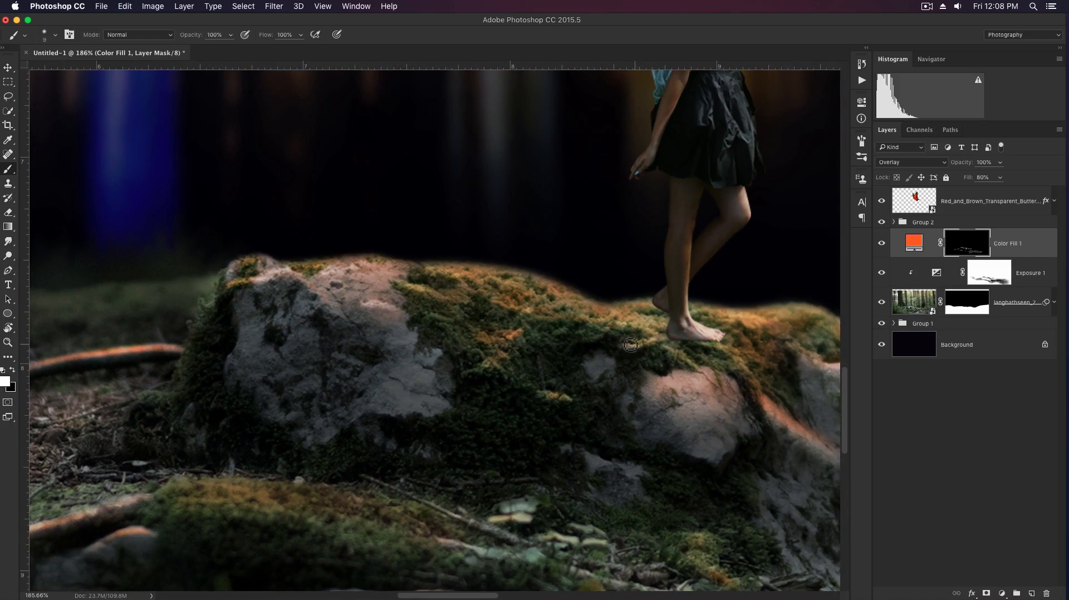
# - Brush more orange light over the moss on top of the mound around the fairy's feet with a slightly larger brush
pyautogui.press('[')
pyautogui.press('[')
pyautogui.press(']')
pyautogui.press(']')
pyautogui.press(']')
pyautogui.press(']')
pyautogui.press(']')
pyautogui.press(']')
pyautogui.hscroll(5, 673, 308)
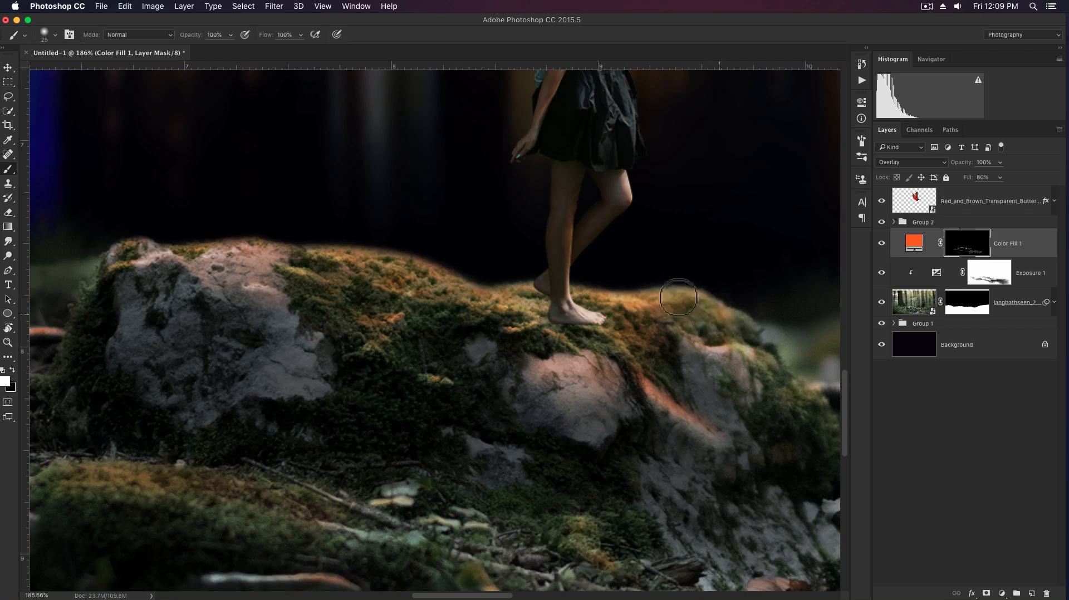
# - Soften the orange tint on the mossy mound using the Eraser at 20% opacity
pyautogui.scroll(-2, 678, 298)
pyautogui.press('e')
pyautogui.press('2')
pyautogui.press('space')
pyautogui.moveTo(357, 264); pyautogui.dragTo(428, 280)
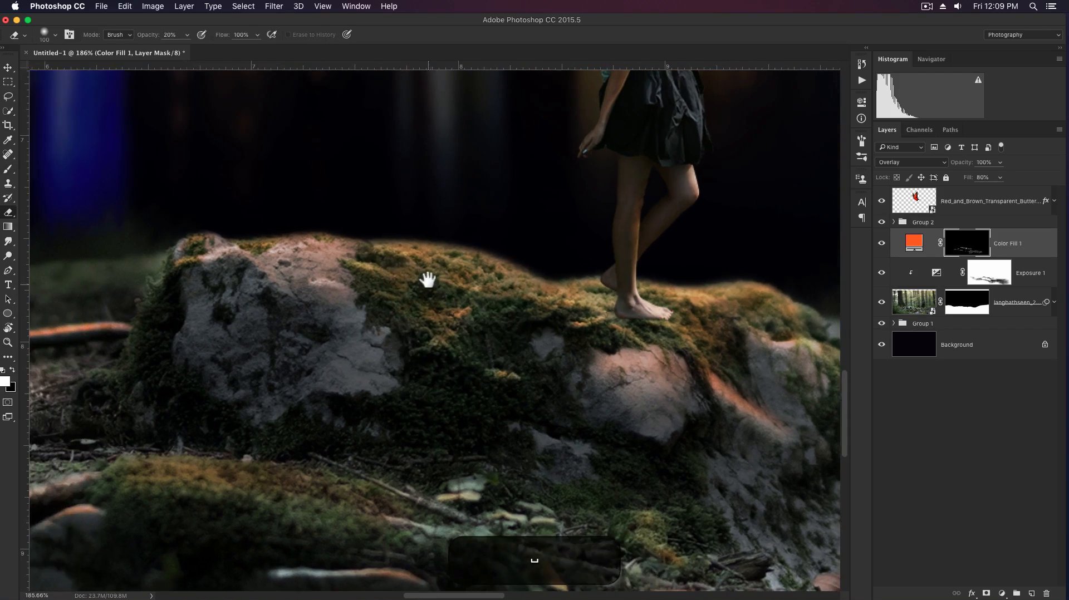
pyautogui.press('space')
pyautogui.moveTo(649, 312); pyautogui.dragTo(539, 316)
# - Create a new layer above Color Fill 1, reset the colours to black, and flatten the soft brush tip into a thin horizontal ellipse
pyautogui.press('v')
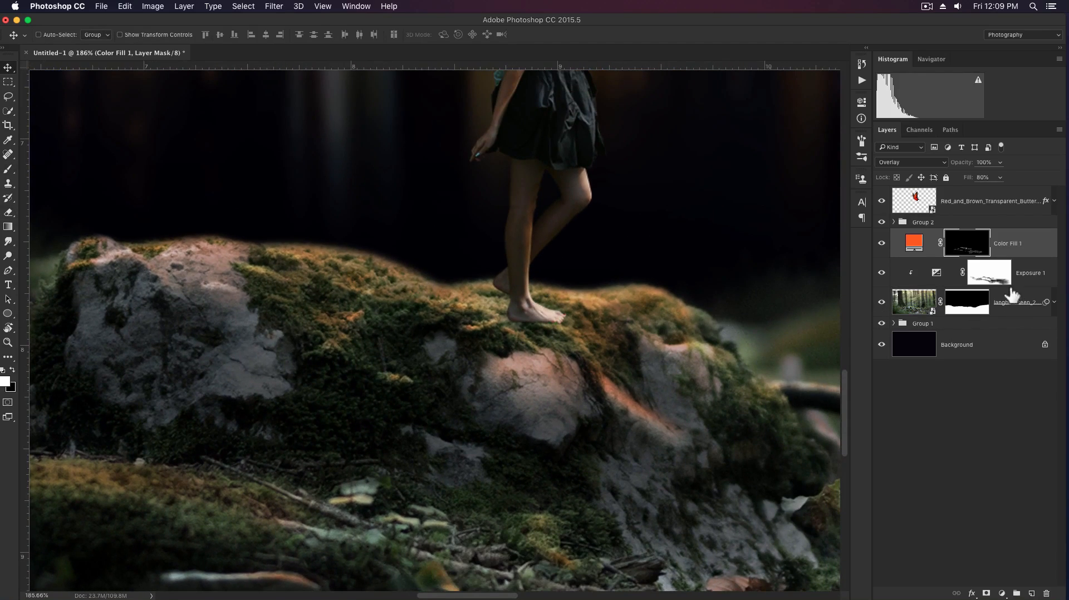
pyautogui.press('super+shift+n')
pyautogui.press('Return')
pyautogui.press('b')
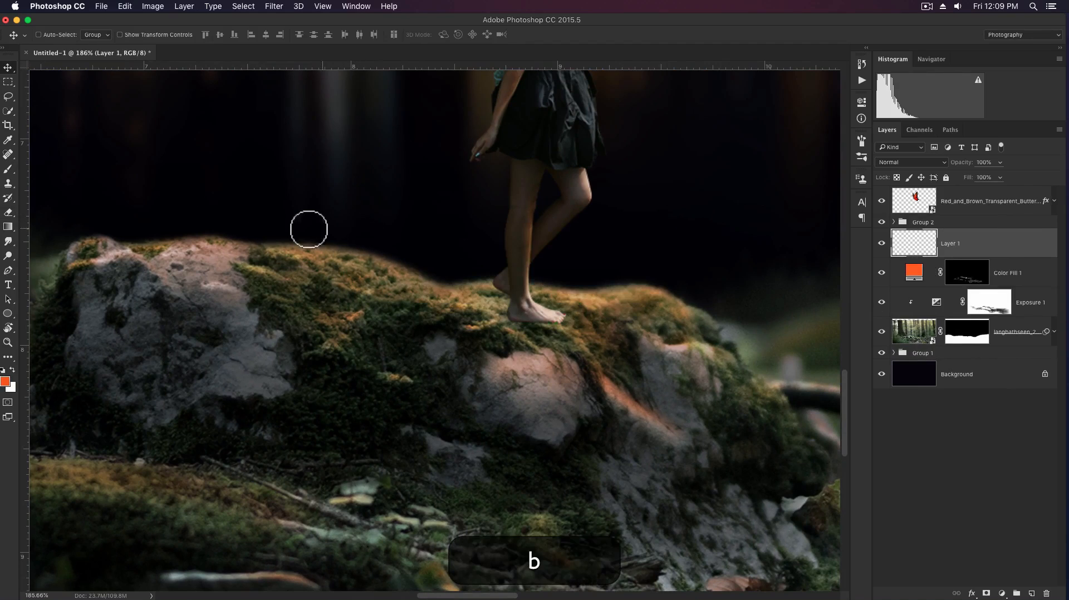
pyautogui.press('d')
pyautogui.rightClick(535, 238)
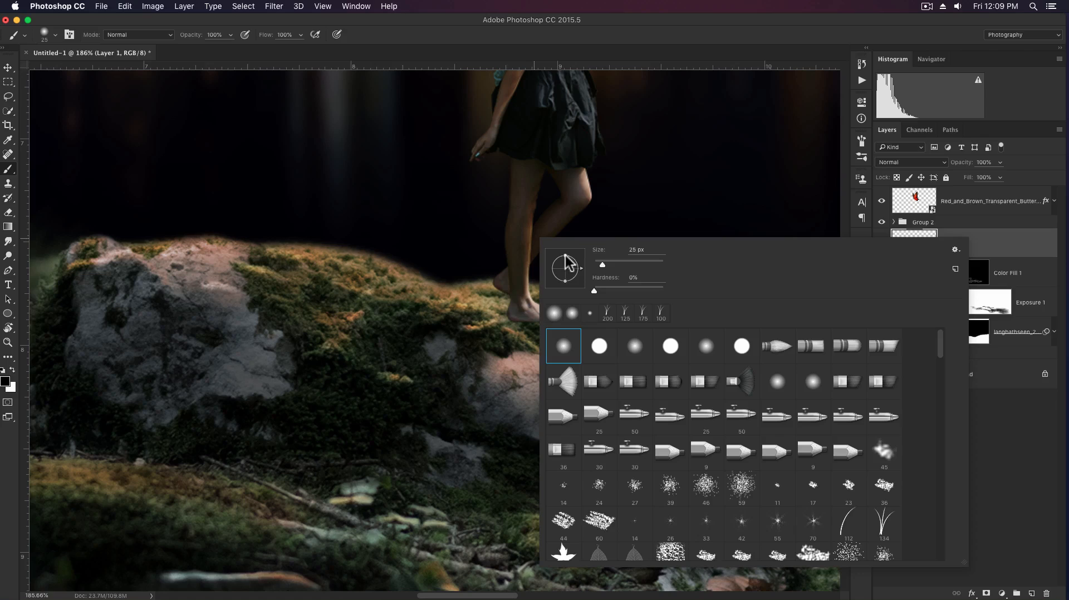
pyautogui.click(661, 35)
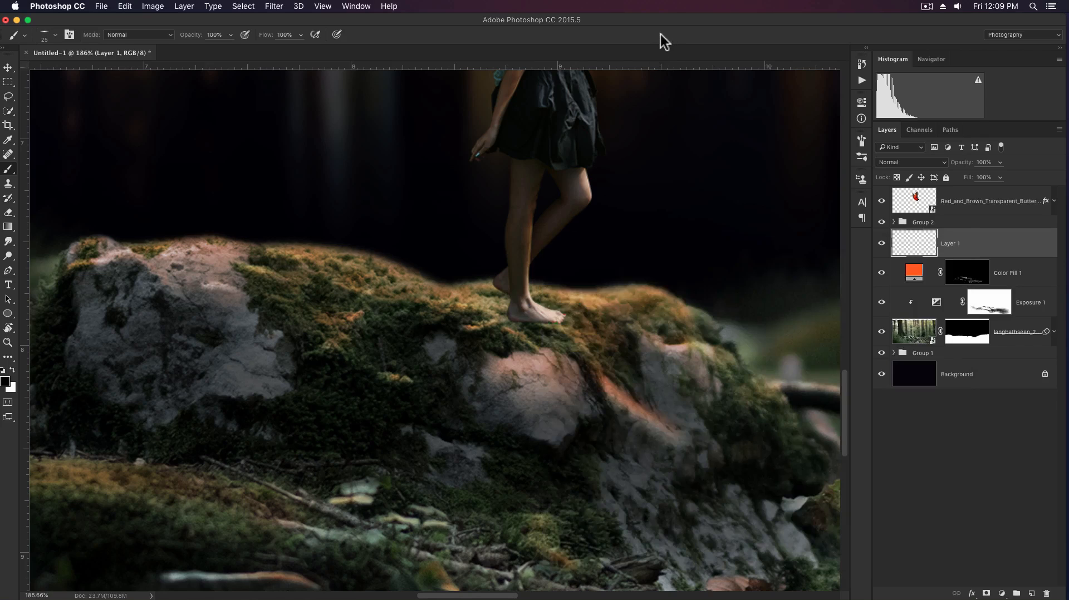
# - Paint a black contact shadow beneath the fairy's front foot at 50% brush opacity
pyautogui.press(']')
pyautogui.press('5')
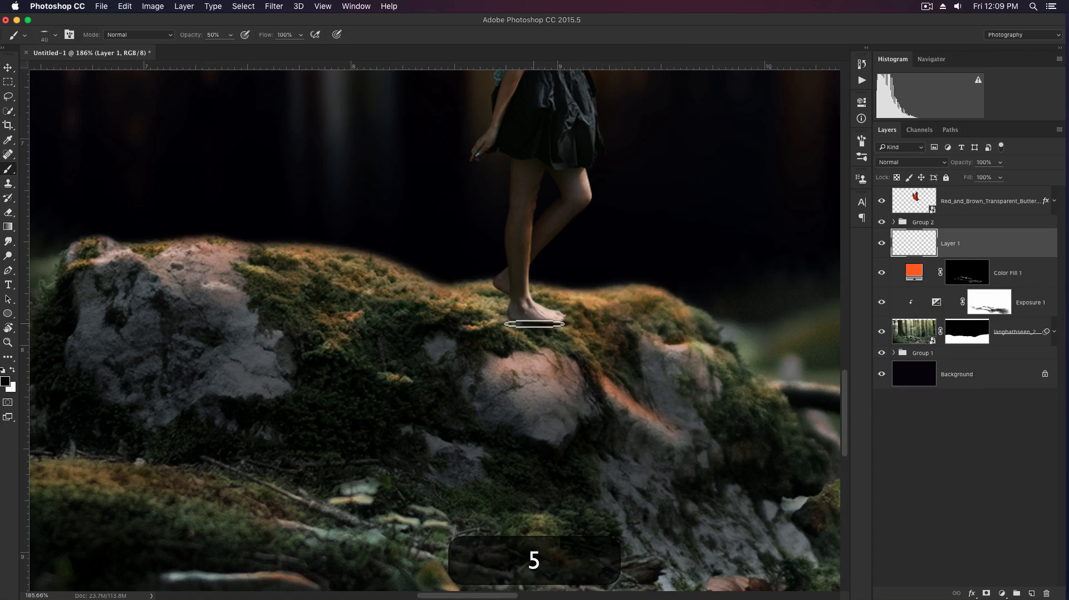
pyautogui.press('[')
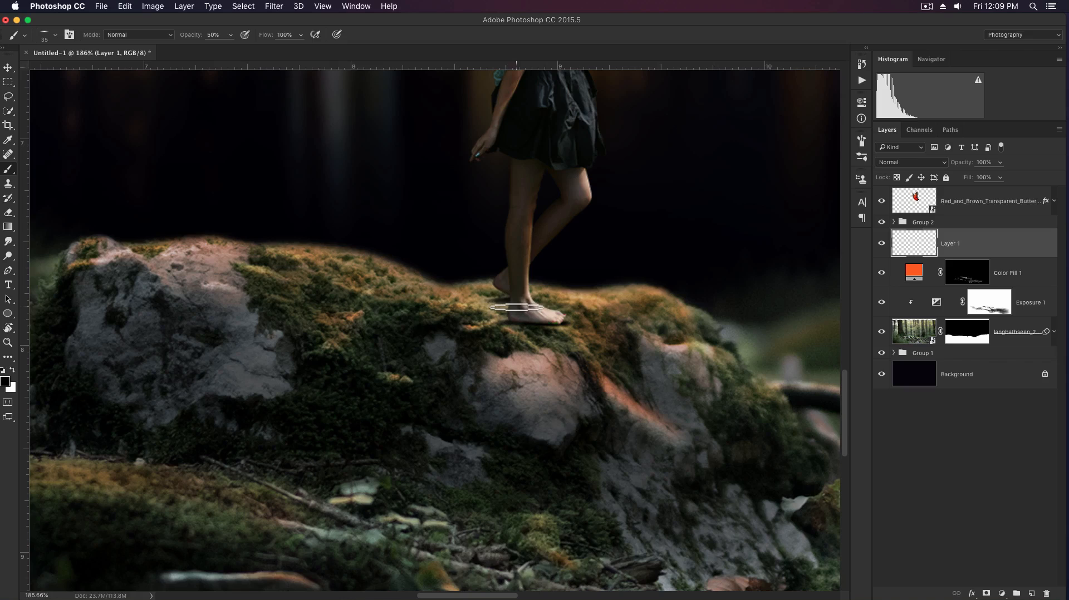
# - Add a wider, fainter shadow around the fairy's feet with a larger brush at 20% opacity
pyautogui.press('2')
pyautogui.press(']')
pyautogui.press(']')
pyautogui.press(']')
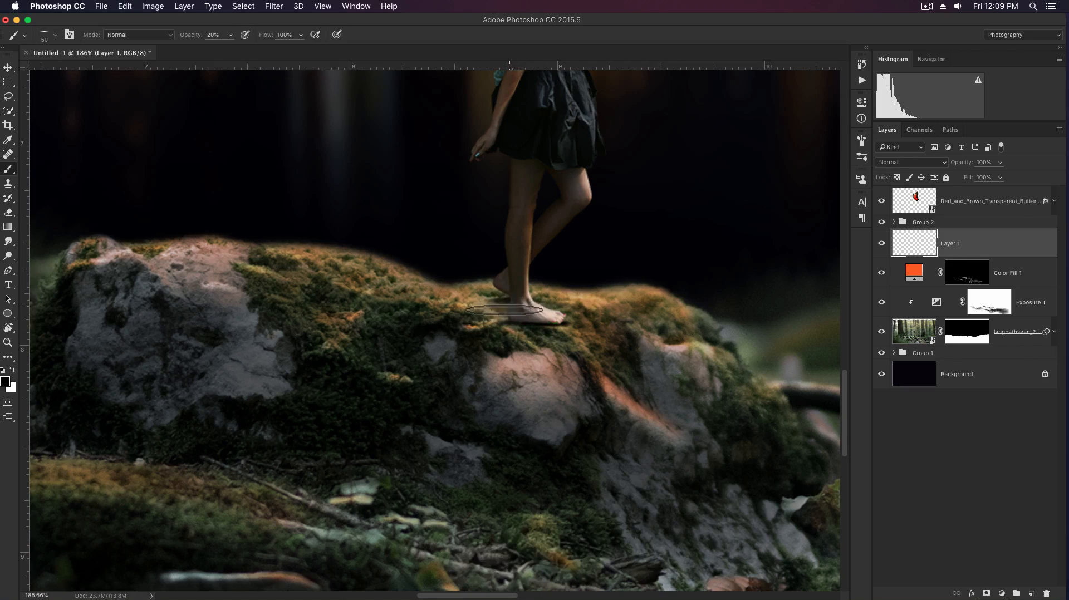
pyautogui.moveTo(504, 309)
pyautogui.mouseDown()
pyautogui.moveTo(490, 303)
pyautogui.moveTo(509, 299)
pyautogui.moveTo(501, 319)
pyautogui.moveTo(513, 306)
pyautogui.moveTo(489, 310)
pyautogui.moveTo(505, 336)
pyautogui.moveTo(478, 374)
pyautogui.mouseUp()
pyautogui.press('space')
pyautogui.press('v')
pyautogui.press('z')
pyautogui.moveTo(555, 310); pyautogui.dragTo(513, 299)
pyautogui.press('space')
pyautogui.moveTo(556, 265); pyautogui.dragTo(506, 319)
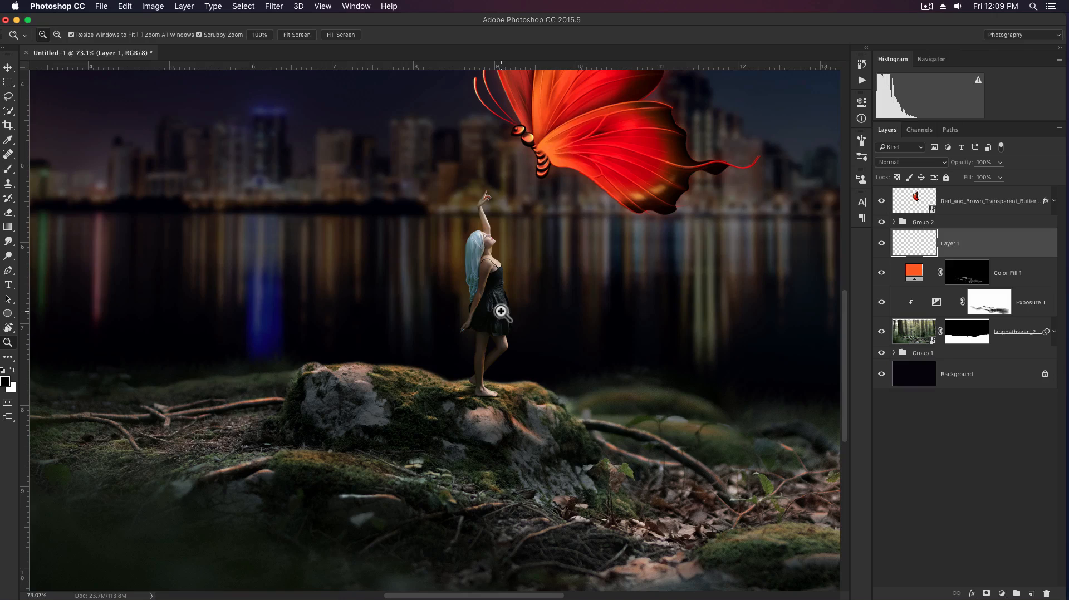
# - Duplicate Color Fill 1, place the copy directly above Group 2, and clip it to that group
pyautogui.press('v')
pyautogui.click(1027, 273)
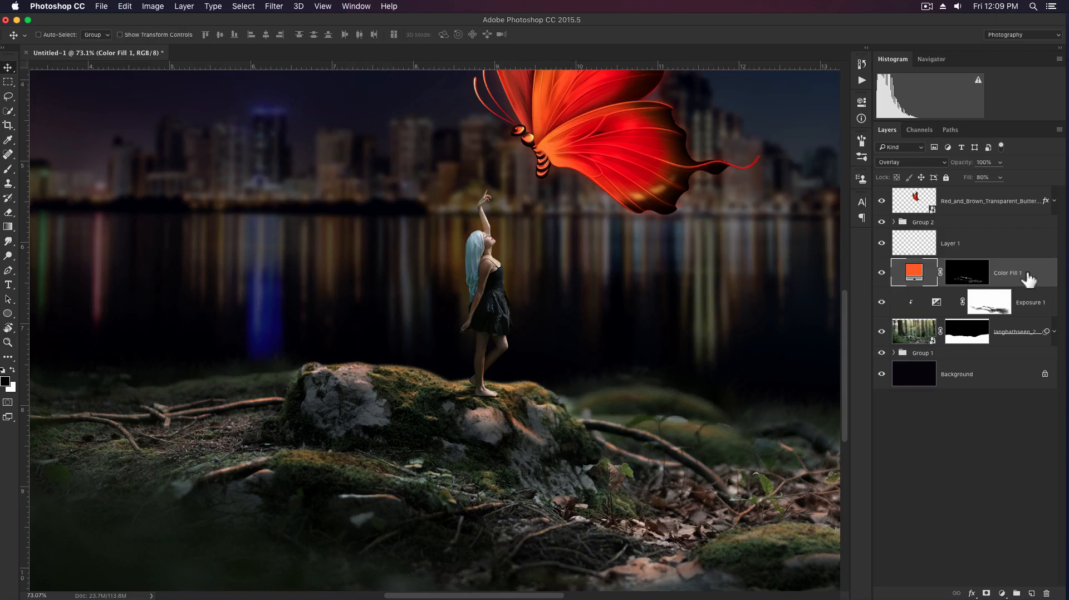
pyautogui.moveTo(1030, 279); pyautogui.dragTo(1013, 196)
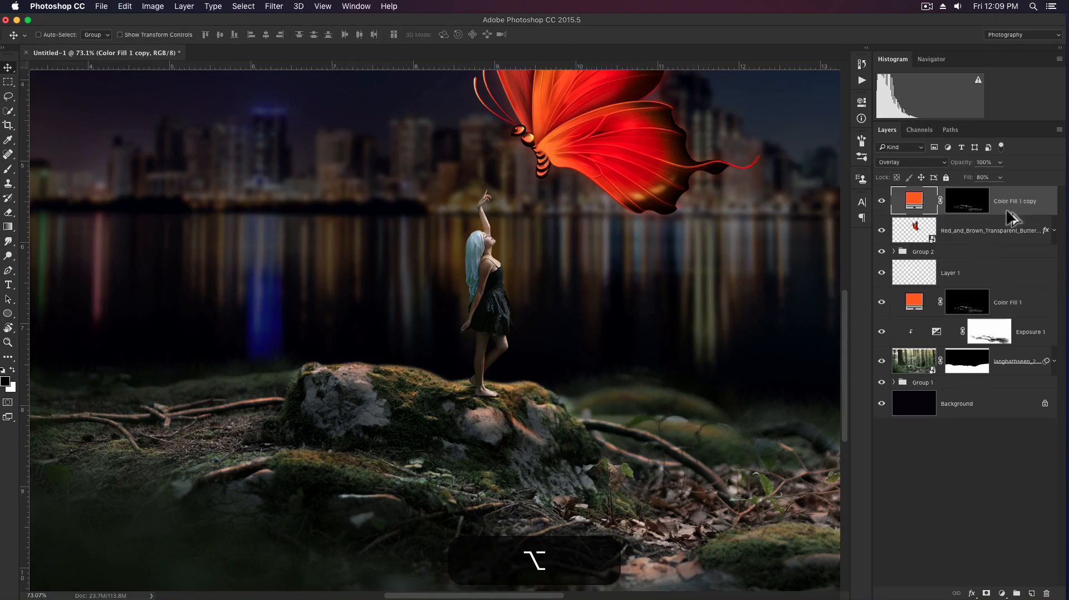
pyautogui.press('super+bracketleft')
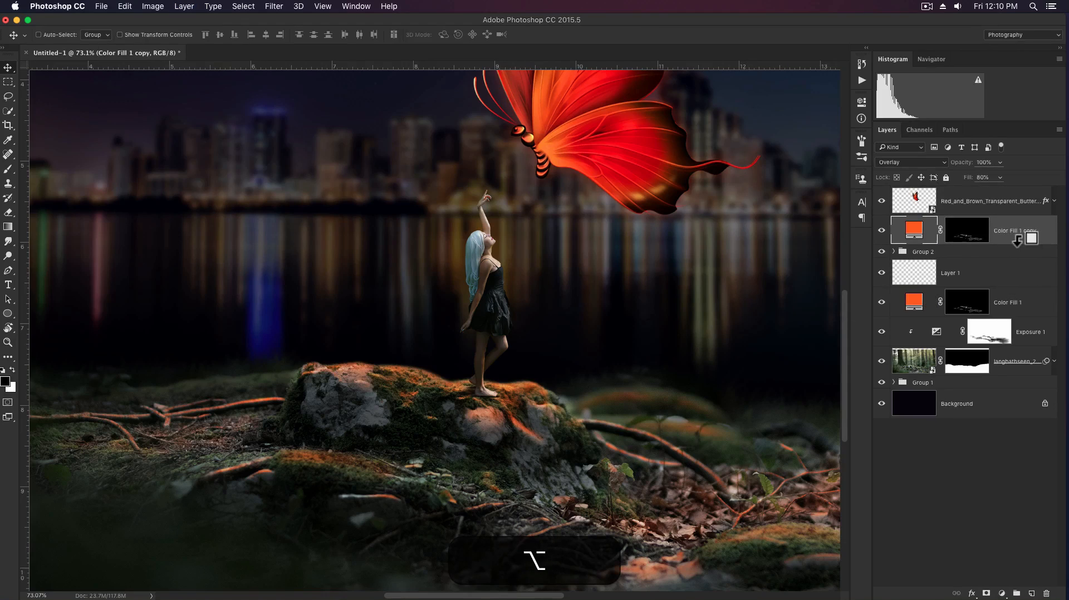
pyautogui.keyDown('alt'); pyautogui.click(1007, 248); pyautogui.keyUp('alt')
pyautogui.click(1002, 239)
# - Fill the copied colour fill's mask with white, and invert it to black to hide the orange tint on the fairy
pyautogui.hotkey('alt', 'BackSpace')
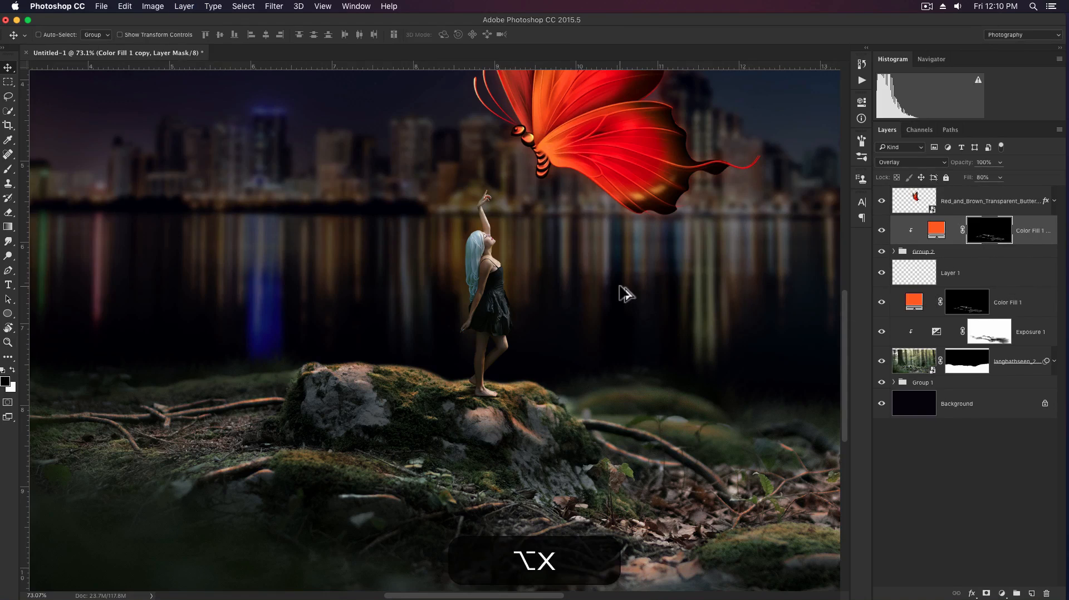
pyautogui.hotkey('alt', 'x')
pyautogui.hotkey('alt', 'BackSpace')
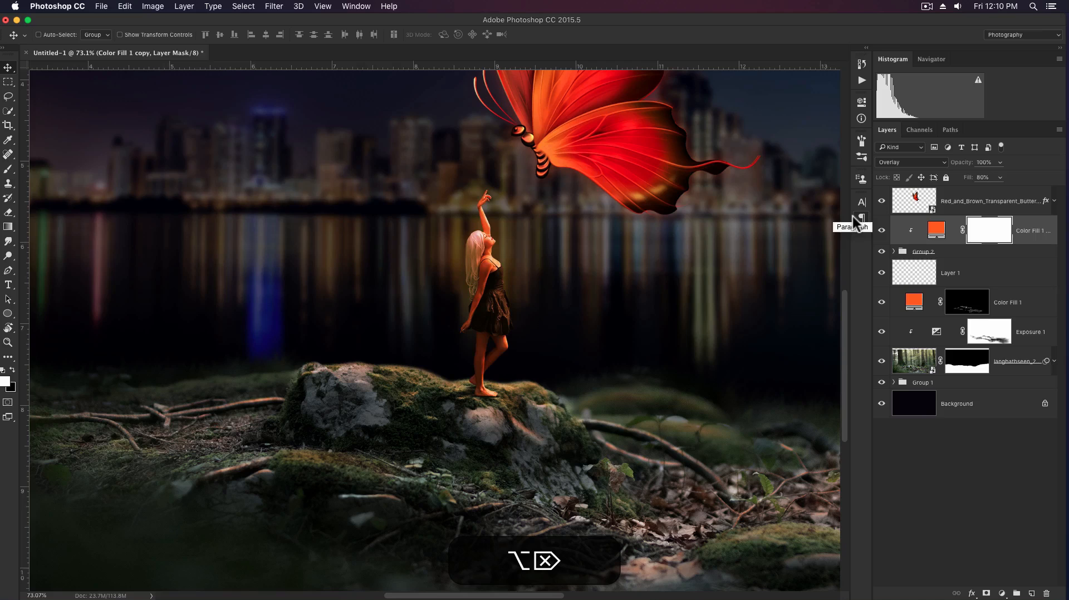
pyautogui.press('z')
pyautogui.moveTo(508, 334)
pyautogui.mouseDown()
pyautogui.moveTo(529, 336)
pyautogui.moveTo(536, 319)
pyautogui.moveTo(504, 334)
pyautogui.mouseUp()
pyautogui.press('space')
pyautogui.press('v')
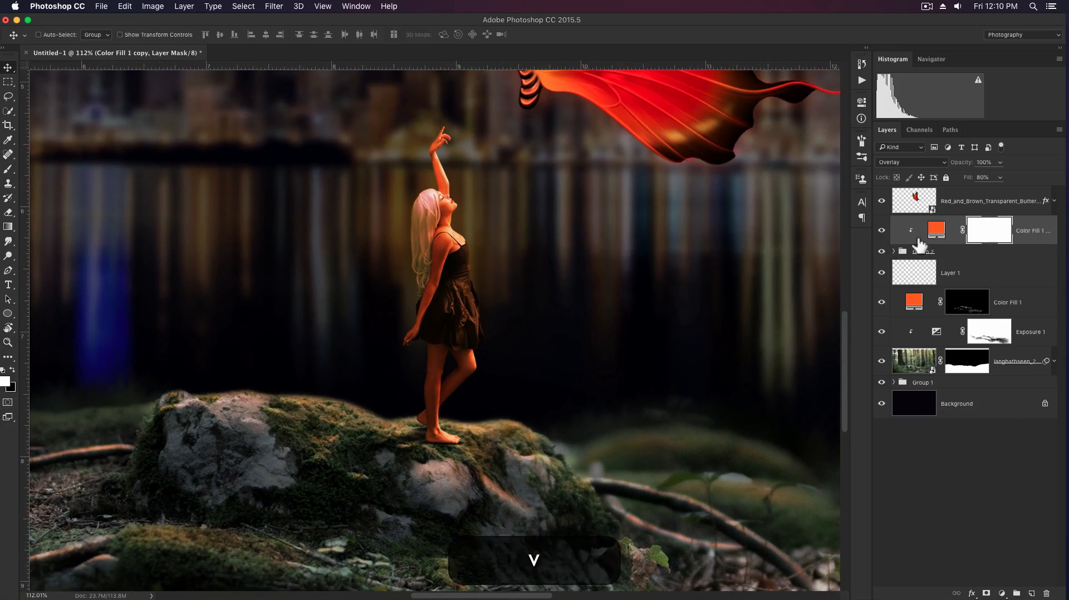
pyautogui.press('super+i')
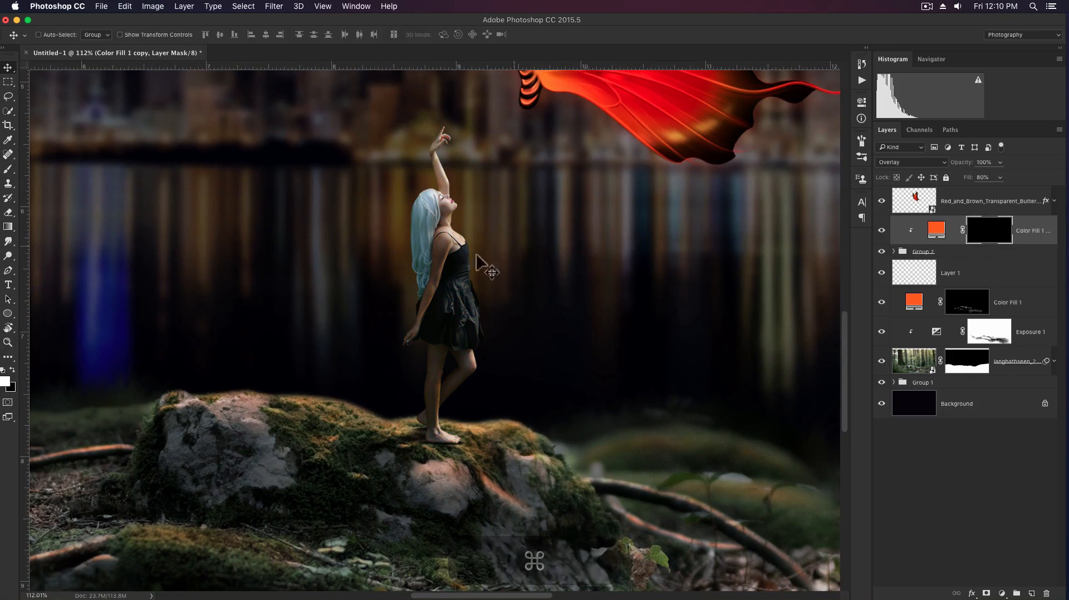
# - Restore the soft round brush tip and check the brush's Transfer settings
pyautogui.press('b')
pyautogui.rightClick(517, 220)
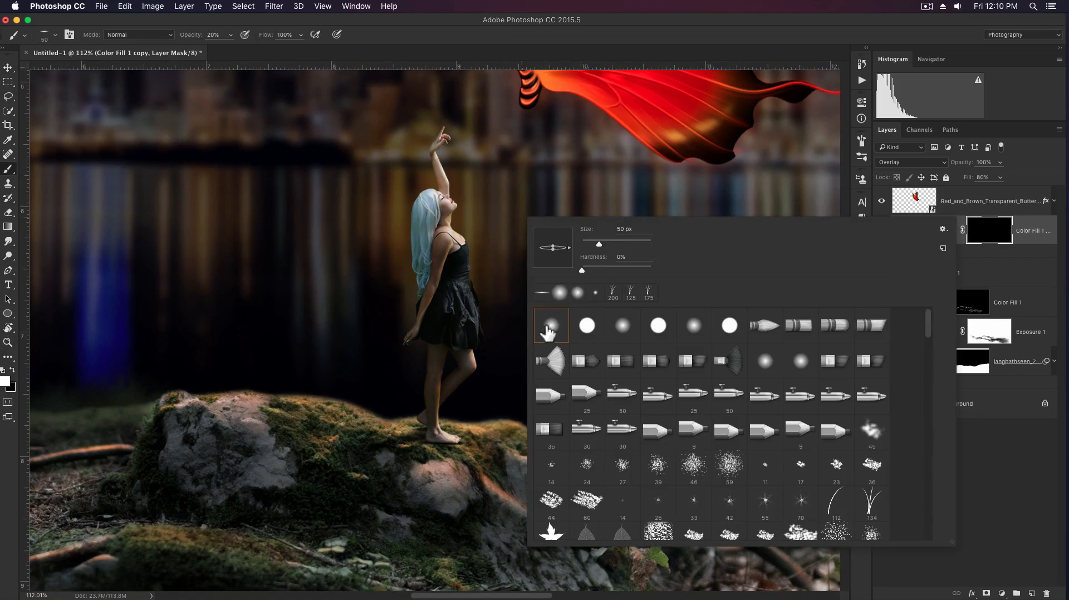
pyautogui.click(548, 331)
pyautogui.click(611, 36)
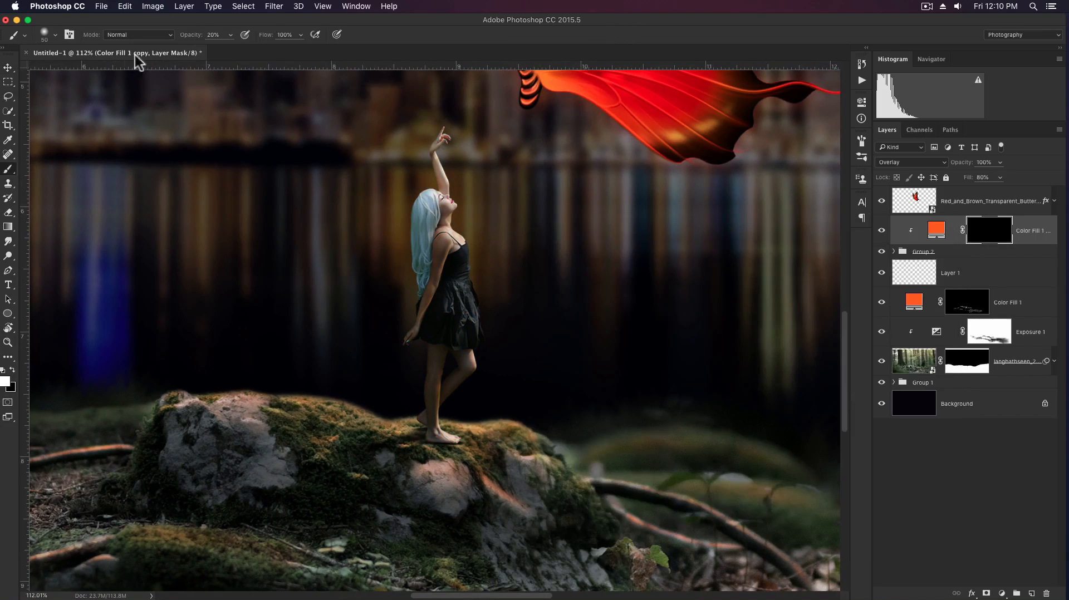
pyautogui.click(69, 34)
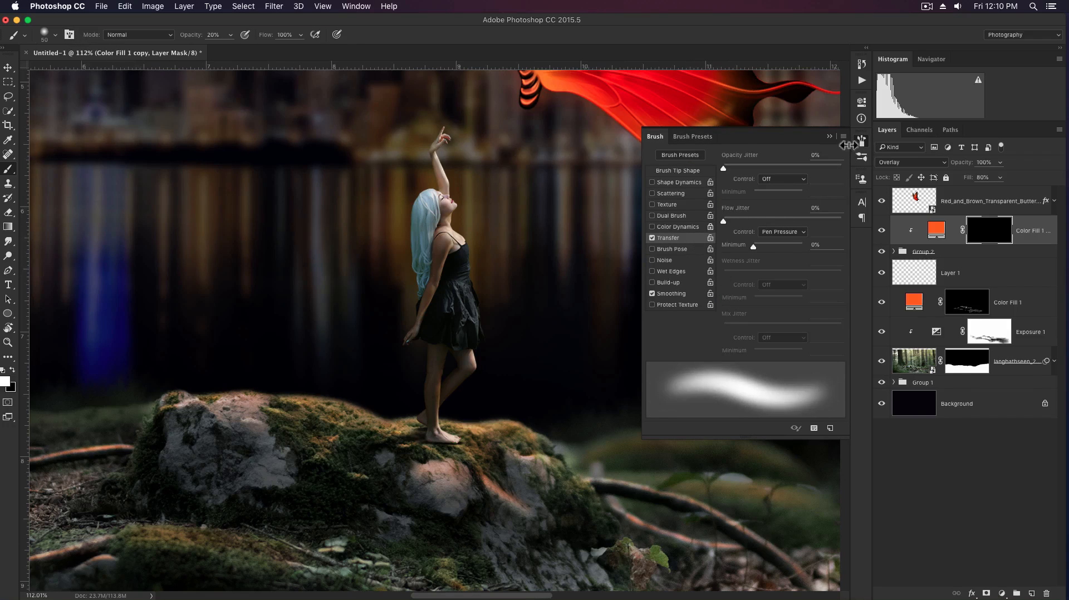
pyautogui.click(830, 137)
# - Paint orange light on the clipped fill's mask along the front of the fairy's dress with a small brush at 100% opacity
pyautogui.press('z')
pyautogui.moveTo(479, 315); pyautogui.dragTo(519, 319)
pyautogui.press('b')
pyautogui.moveTo(463, 213)
pyautogui.mouseDown()
pyautogui.moveTo(452, 260)
pyautogui.moveTo(465, 277)
pyautogui.mouseUp()
pyautogui.press('[')
pyautogui.press('[')
pyautogui.press('[')
pyautogui.press('[')
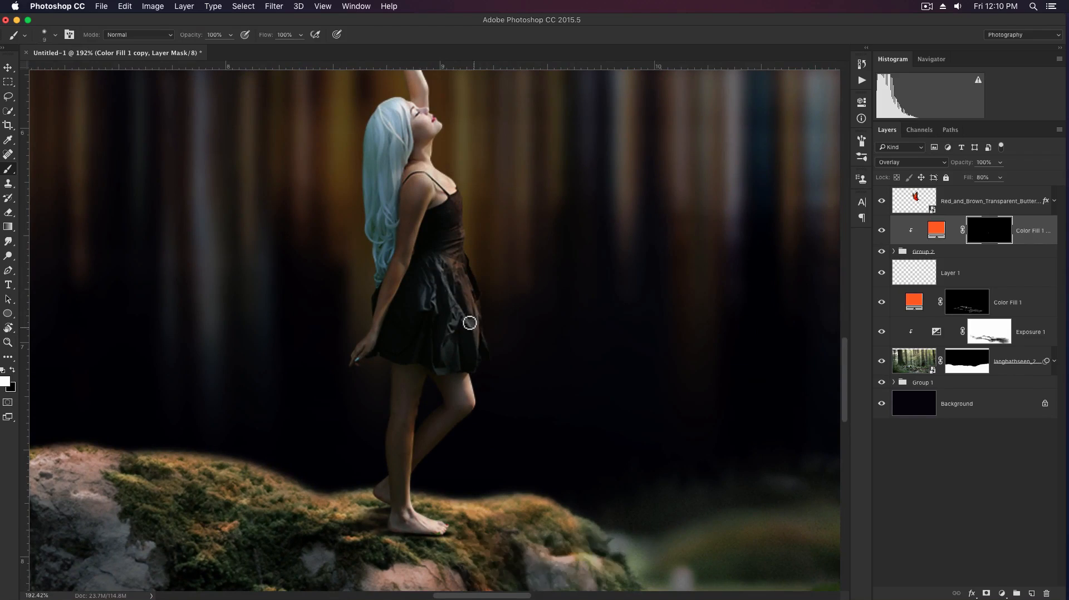
# - Extend the orange light across the skirt's folds and onto the fairy's knee and front foot
pyautogui.press('[')
pyautogui.press(']')
pyautogui.press(']')
pyautogui.press(']')
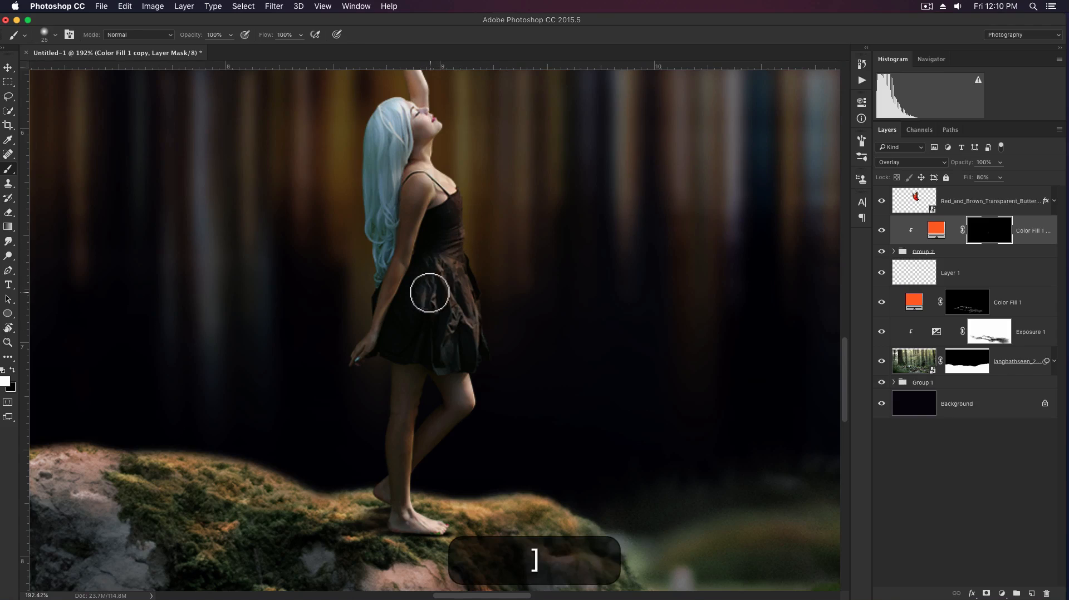
pyautogui.press('[')
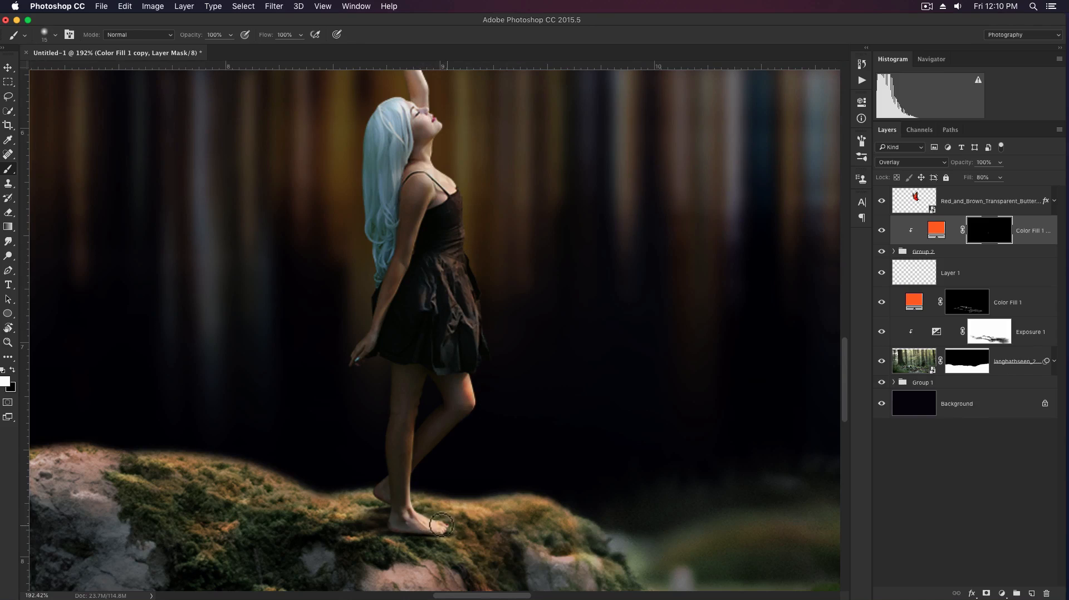
# - Paint orange light onto the fairy's hair on the clipped fill's mask with an enlarged soft brush
pyautogui.press('[')
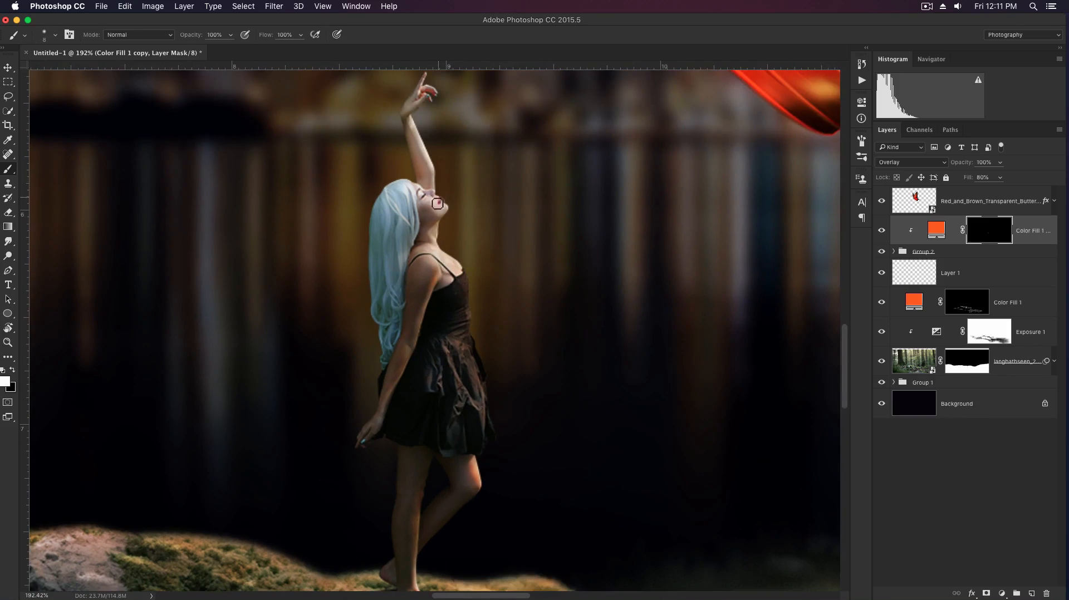
pyautogui.press('space')
pyautogui.moveTo(456, 227); pyautogui.dragTo(488, 281)
pyautogui.press(']')
pyautogui.press(']')
pyautogui.press(']')
pyautogui.press(']')
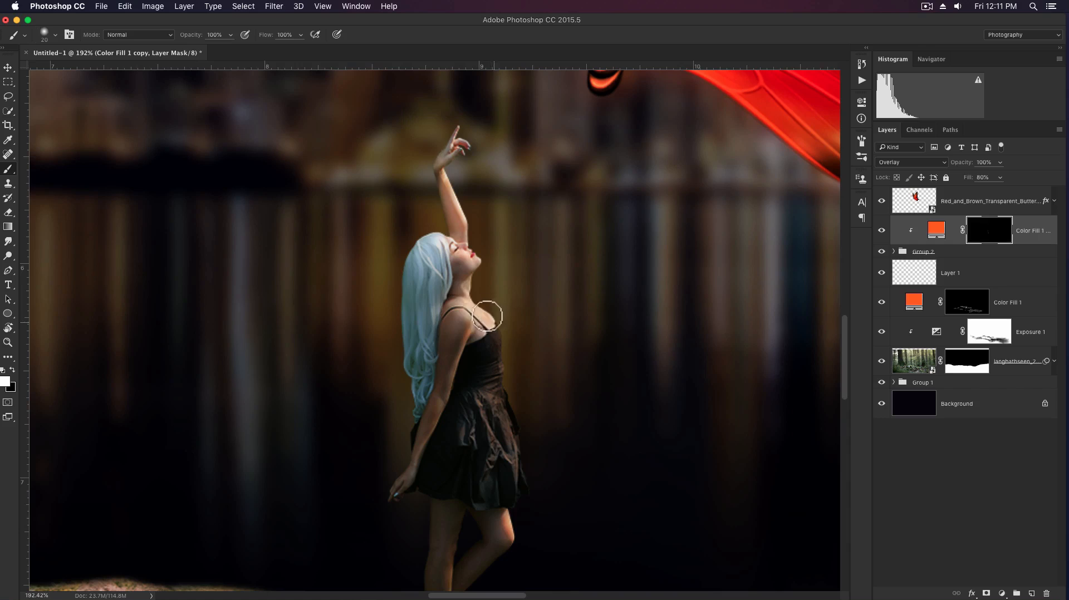
pyautogui.press(']')
pyautogui.press(']')
pyautogui.press(']')
pyautogui.press(']')
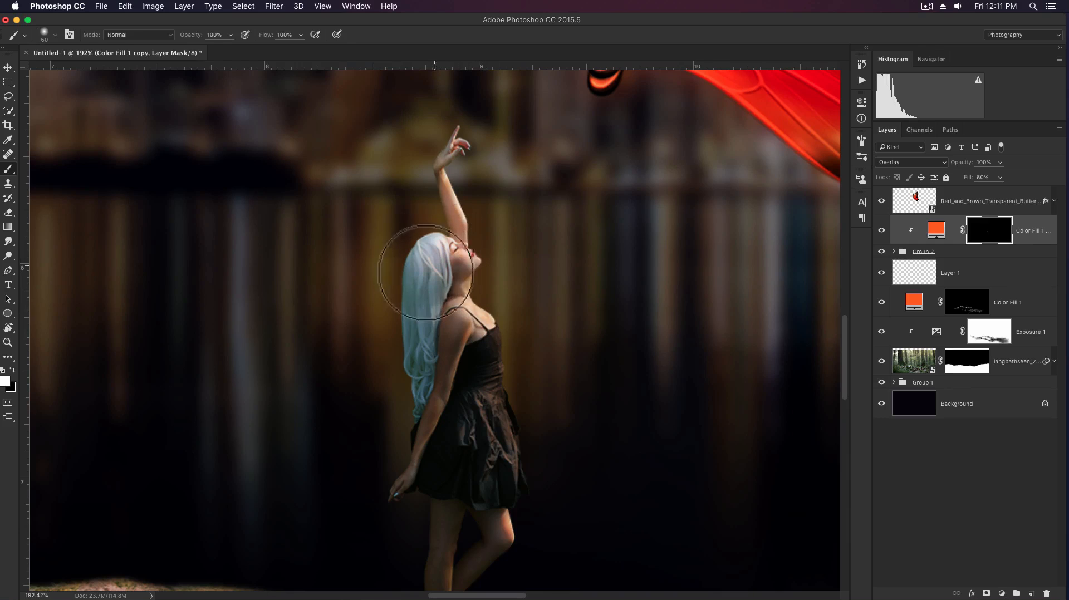
pyautogui.press('e')
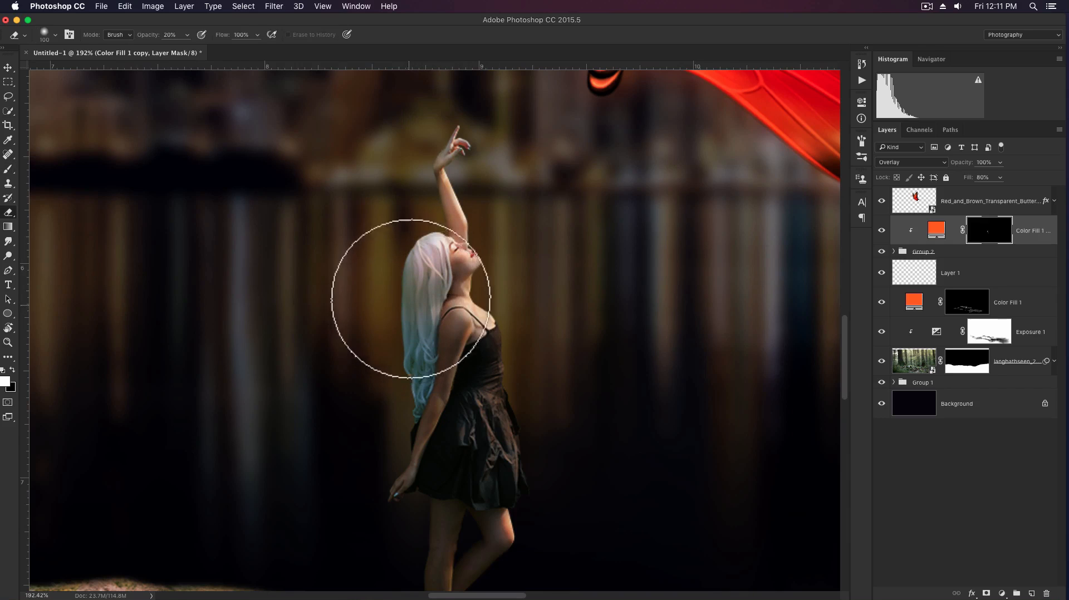
pyautogui.press('b')
pyautogui.scroll(-1, 448, 353)
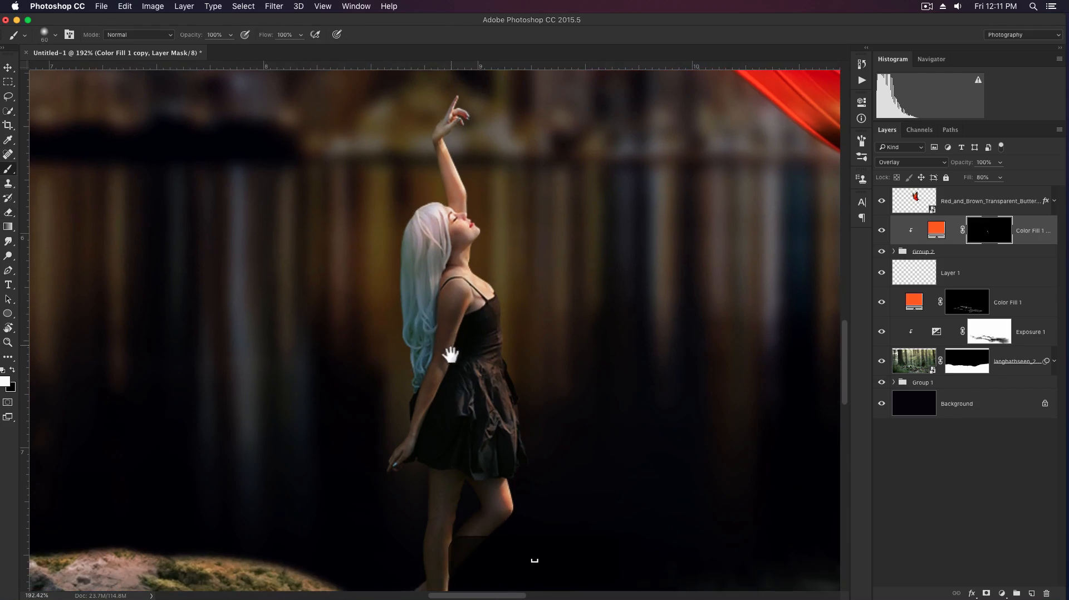
# - Paint black on the Curves mask in Group 2 along the fairy's lowered arm to lift its darkening, with a small soft brush
pyautogui.click(893, 251)
pyautogui.click(942, 276)
pyautogui.click(990, 279)
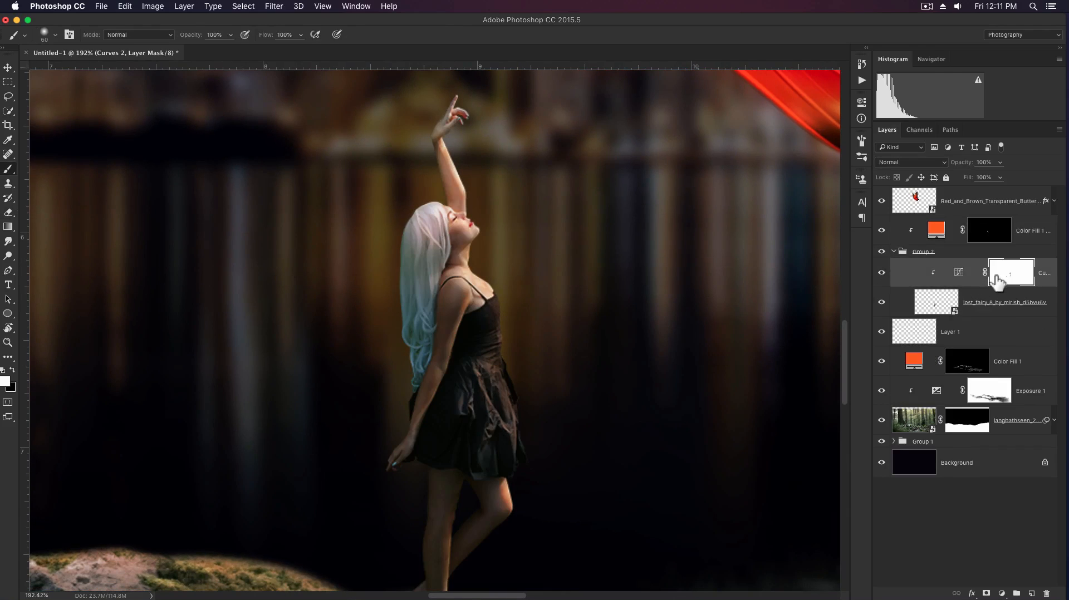
pyautogui.press('b')
pyautogui.press('[')
pyautogui.press('[')
pyautogui.press('[')
pyautogui.press(']')
pyautogui.press('x')
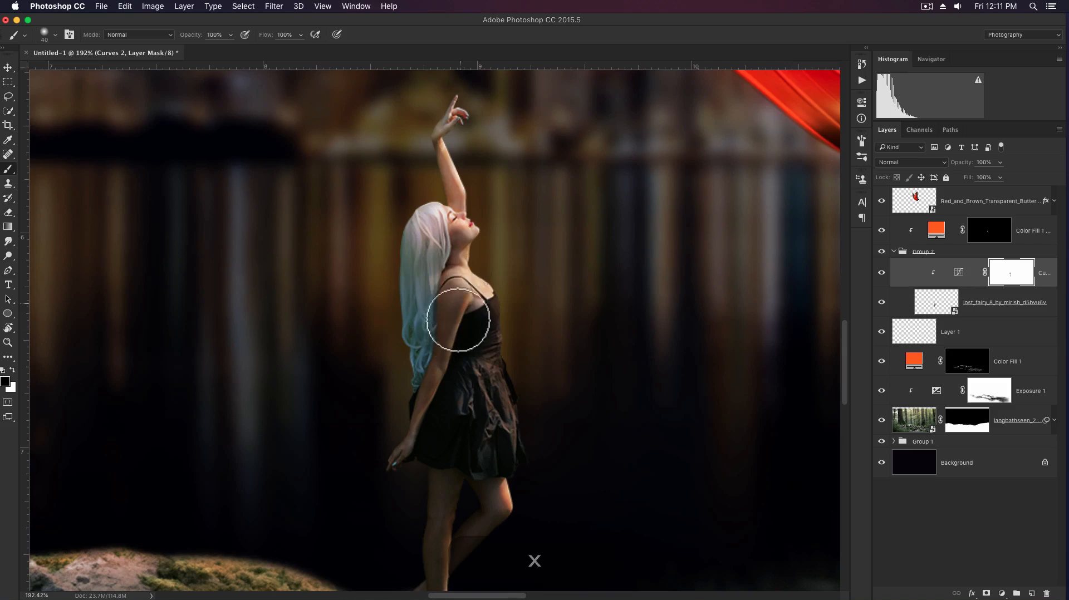
pyautogui.press('[')
pyautogui.press('[')
pyautogui.press('[')
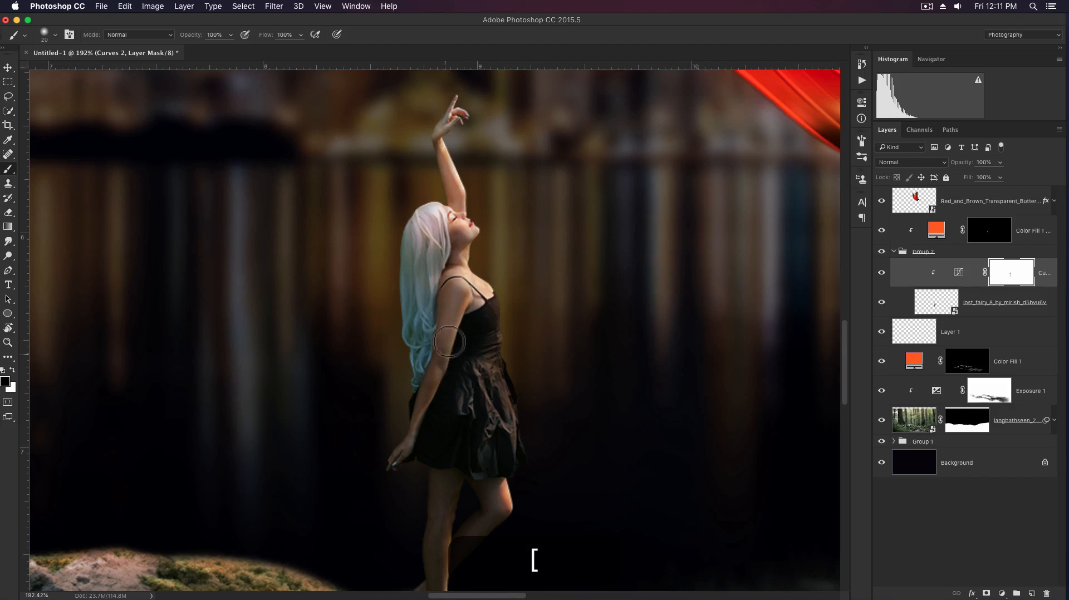
pyautogui.moveTo(454, 340)
pyautogui.mouseDown()
pyautogui.moveTo(410, 452)
pyautogui.moveTo(393, 468)
pyautogui.mouseUp()
pyautogui.press('[')
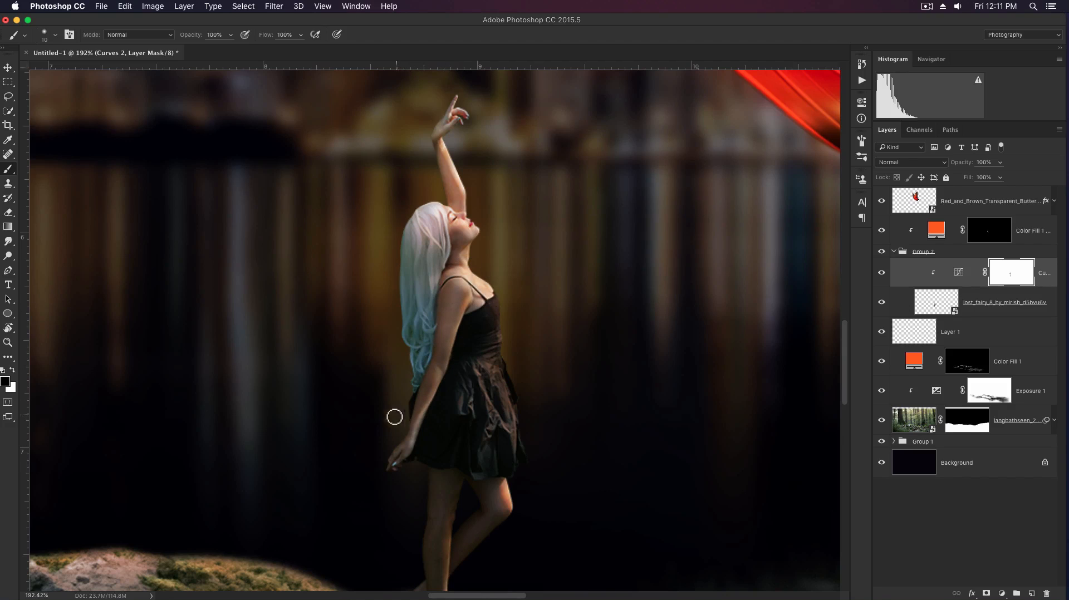
# - Copy the whole composite merged and paste it in place as a new layer above the butterfly
pyautogui.press('e')
pyautogui.press('z')
pyautogui.moveTo(486, 383); pyautogui.dragTo(416, 342)
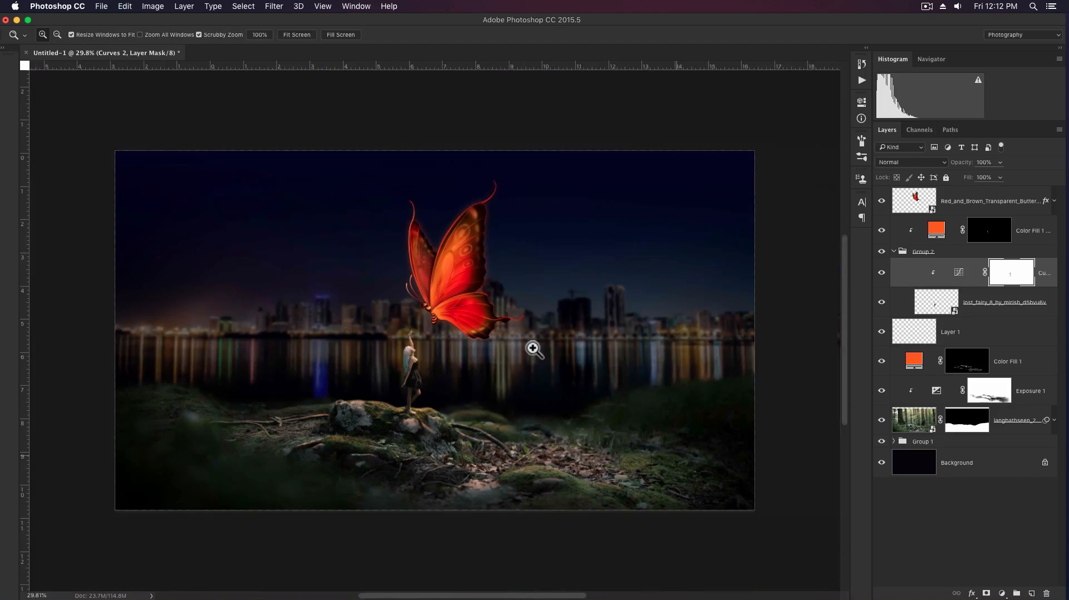
pyautogui.press('v')
pyautogui.click(969, 202)
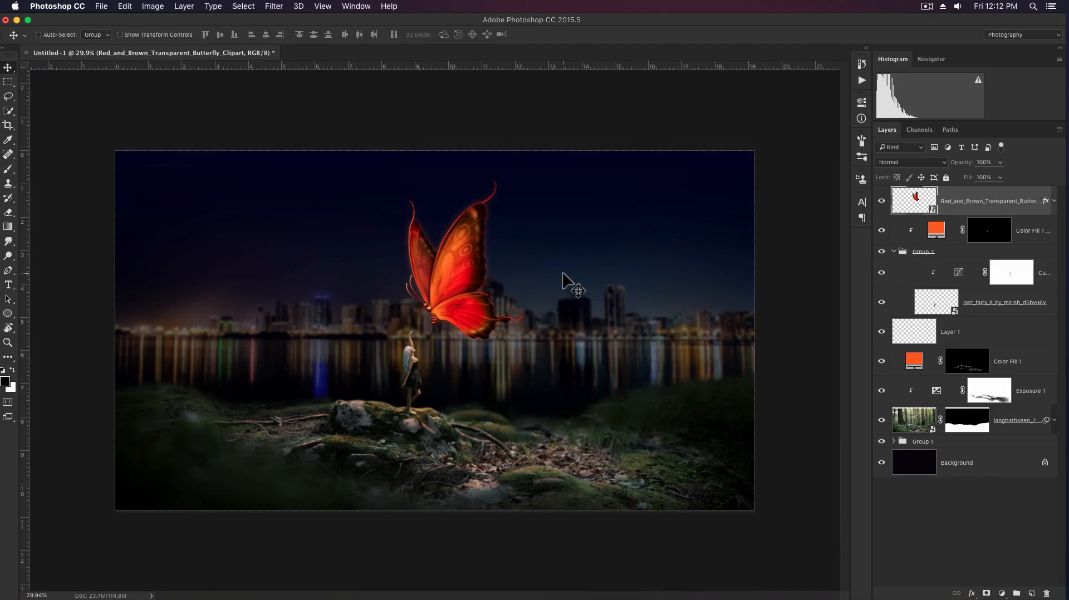
pyautogui.press('super+a')
pyautogui.press('shift+super+c')
pyautogui.press('shift+super+v')
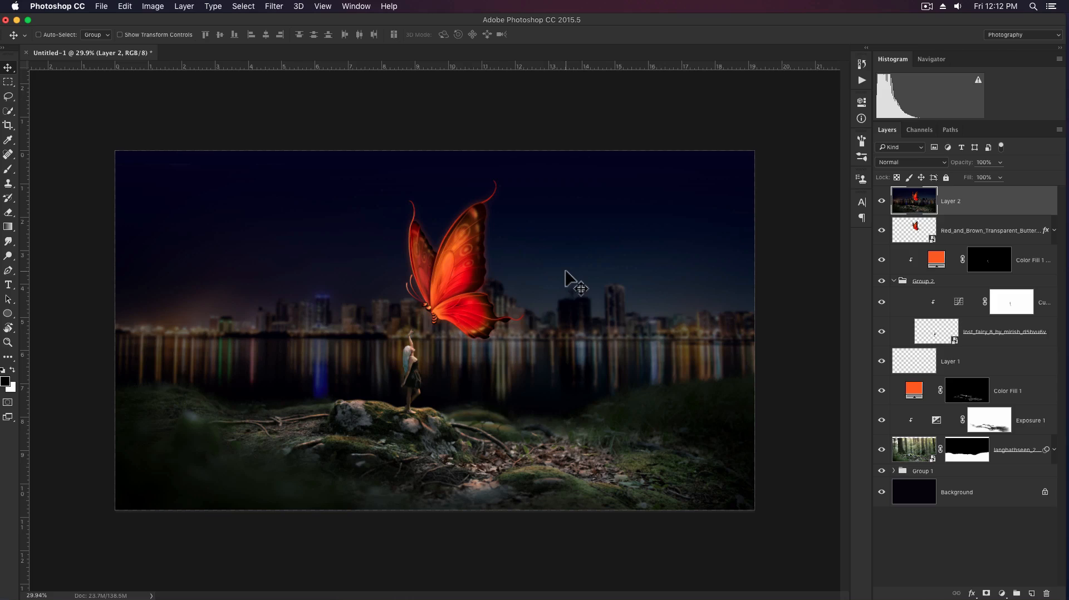
# - Apply the Camera Raw filter to the merged layer with increased clarity and highlights and a slight exposure adjustment
pyautogui.press('shift+super+a')
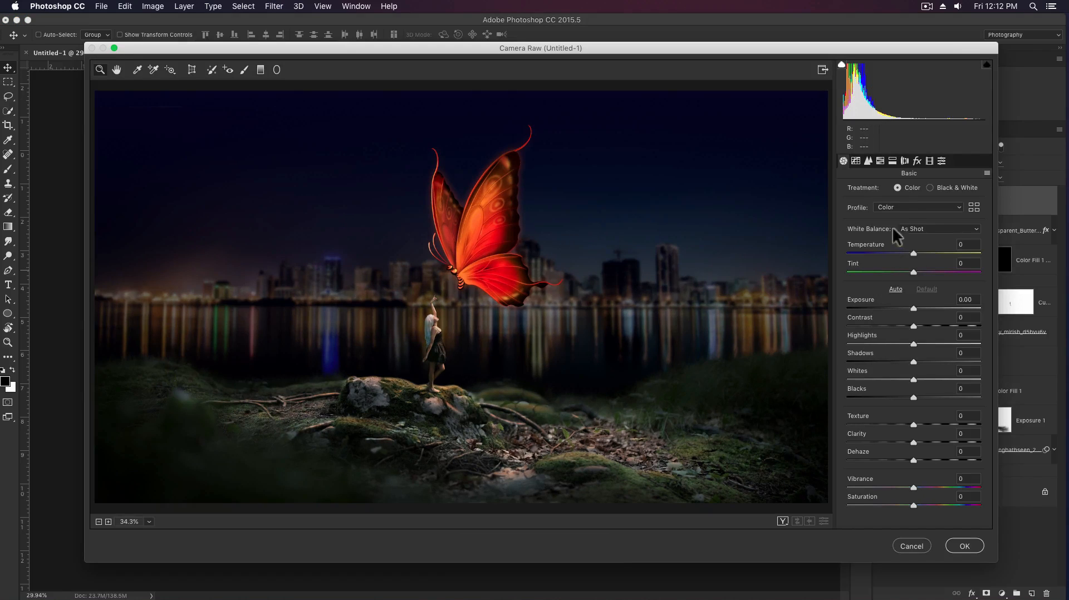
pyautogui.moveTo(913, 443); pyautogui.dragTo(929, 441)
pyautogui.moveTo(913, 308); pyautogui.dragTo(913, 306)
pyautogui.moveTo(913, 344); pyautogui.dragTo(930, 342)
pyautogui.click(961, 546)
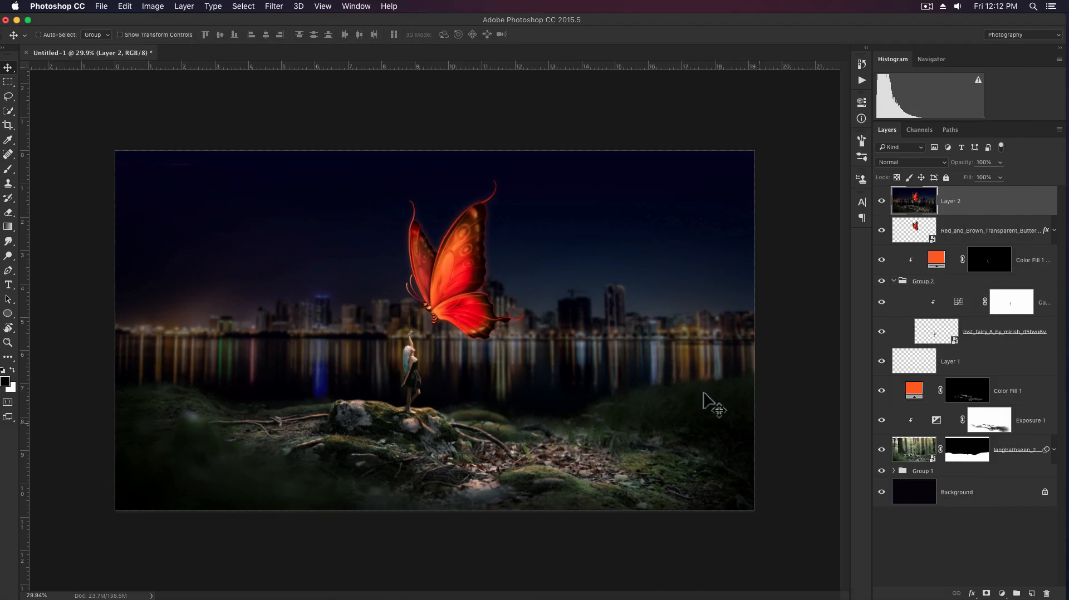
# - Duplicate the merged layer and set the copy's blend mode to Vivid Light
pyautogui.press('super+j')
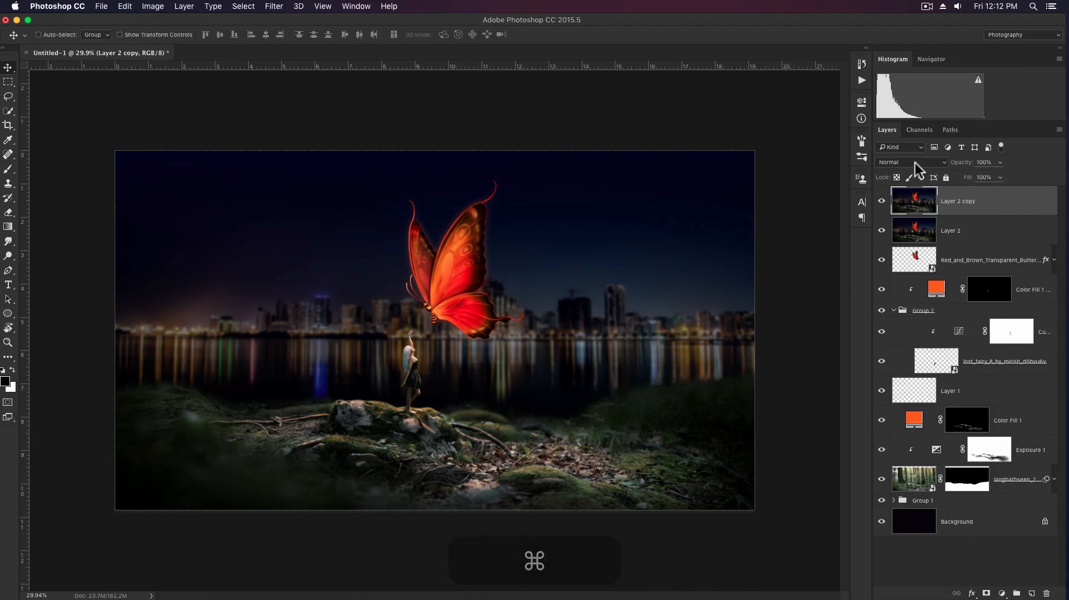
pyautogui.click(911, 162)
pyautogui.click(903, 297)
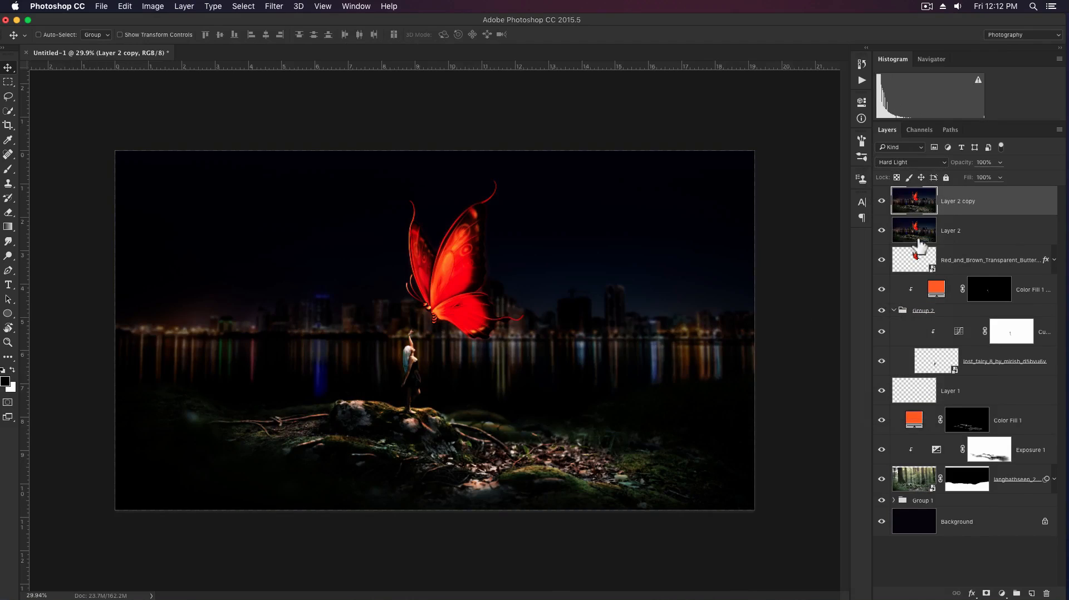
pyautogui.click(914, 163)
pyautogui.click(914, 170)
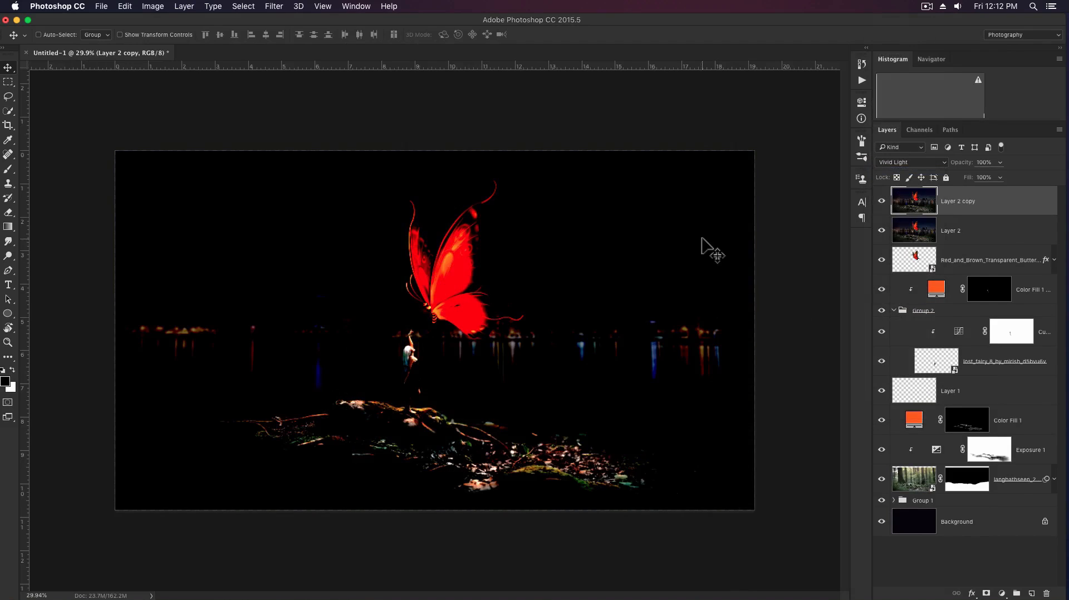
# - Sharpen the image by applying a High Pass filter with a radius of 1 pixel to the merged copy
pyautogui.click(273, 8)
pyautogui.moveTo(328, 236)
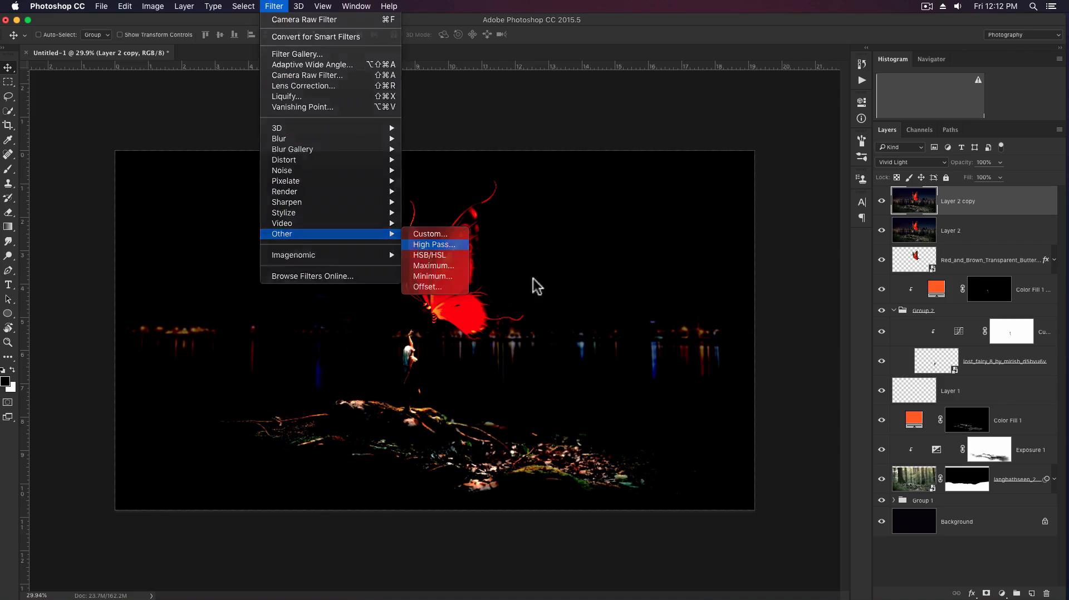
pyautogui.press('Return')
pyautogui.write('1')
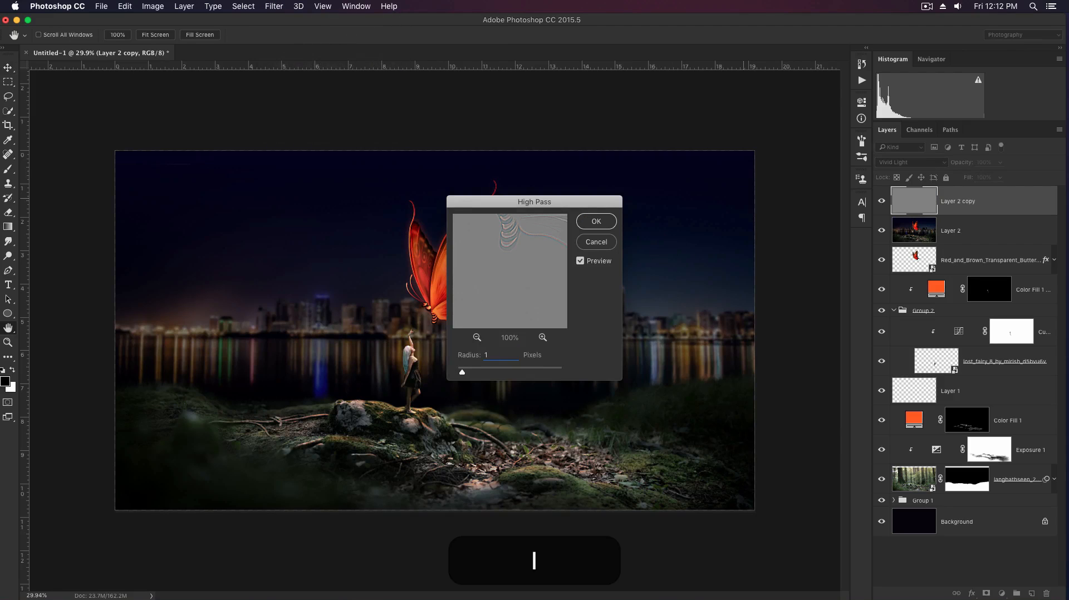
pyautogui.press('Return')
pyautogui.press('super+equal')
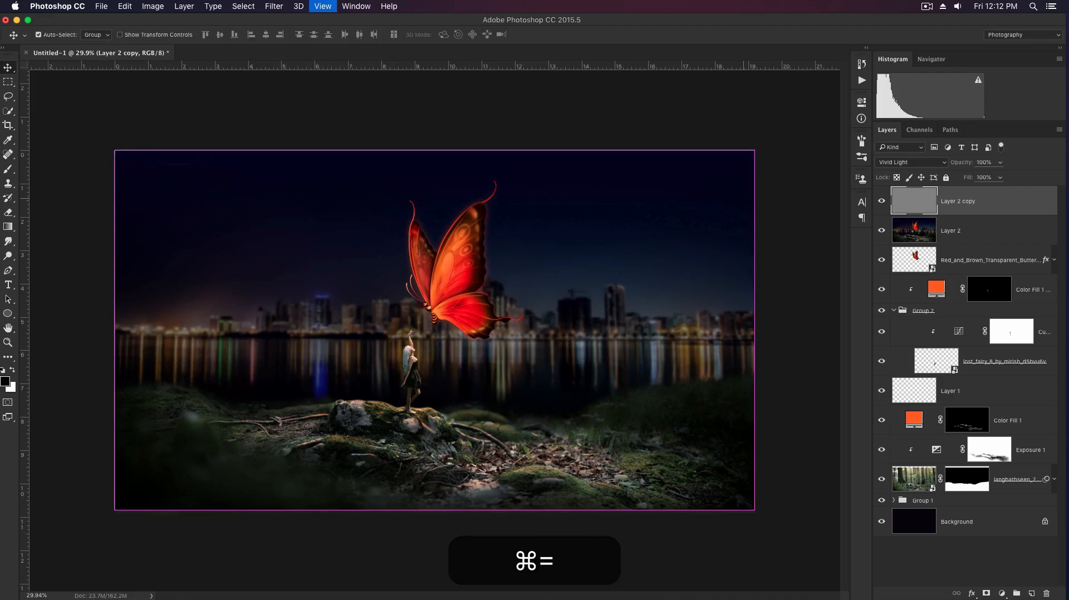
pyautogui.press('super+equal')
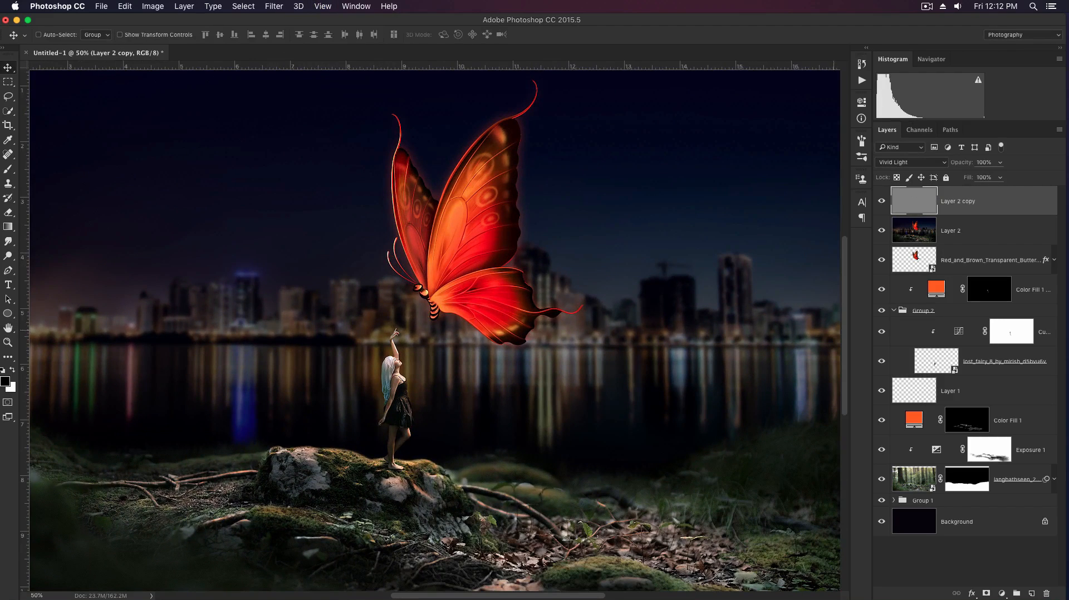
# - Add a Gradient Map adjustment above the sharpening layer using the Blue, Red, Yellow preset
pyautogui.click(1002, 593)
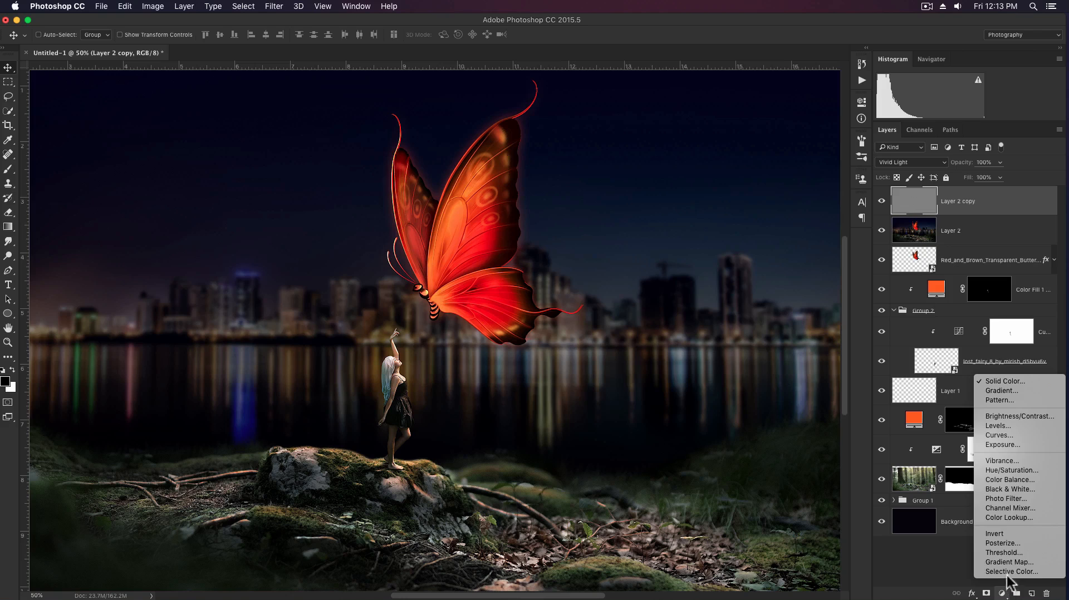
pyautogui.click(1010, 566)
pyautogui.click(773, 139)
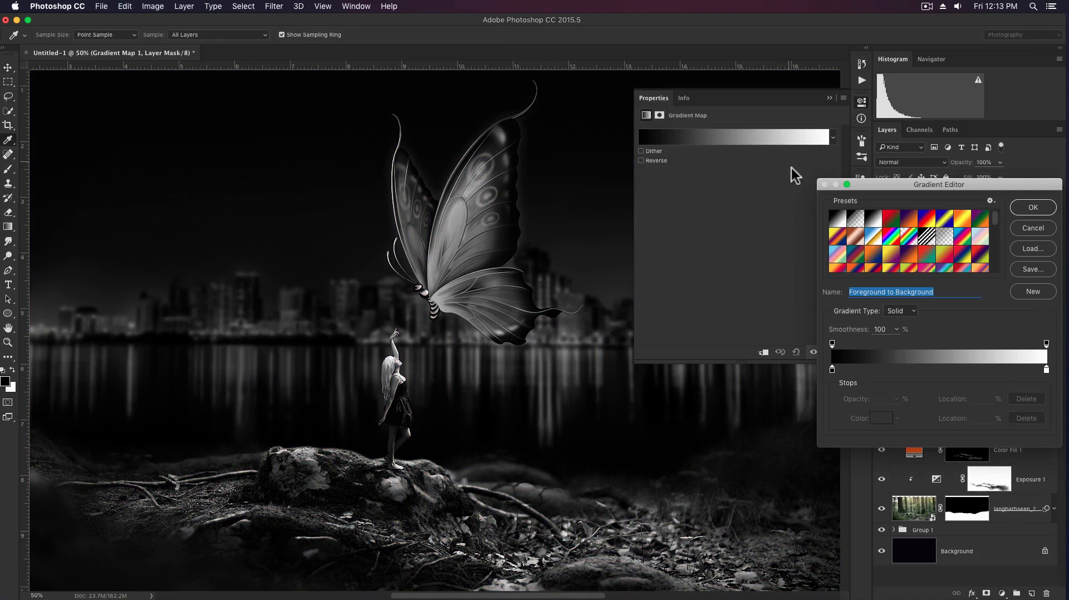
pyautogui.click(980, 219)
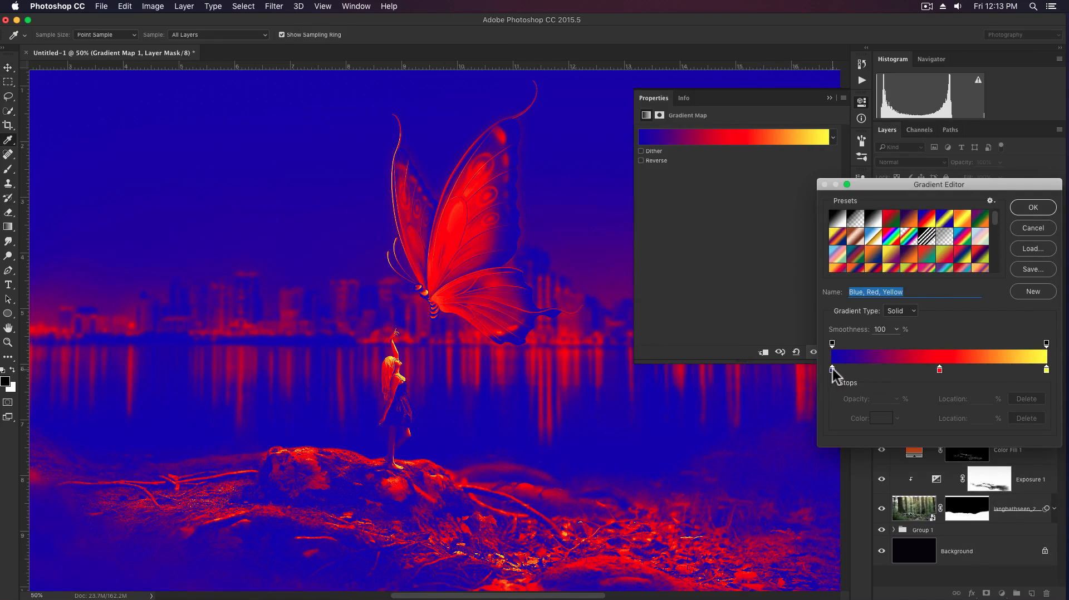
# - Change the gradient's blue starting stop to the lighter blue 0082b2 and accept the edited gradient
pyautogui.click(832, 370)
pyautogui.click(882, 418)
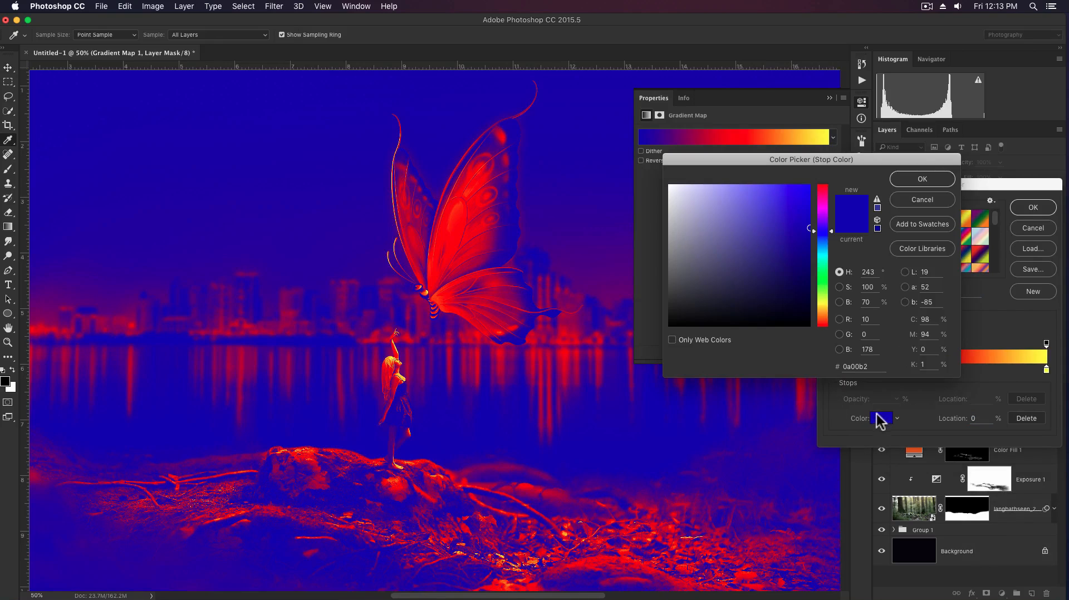
pyautogui.moveTo(826, 270); pyautogui.dragTo(824, 250)
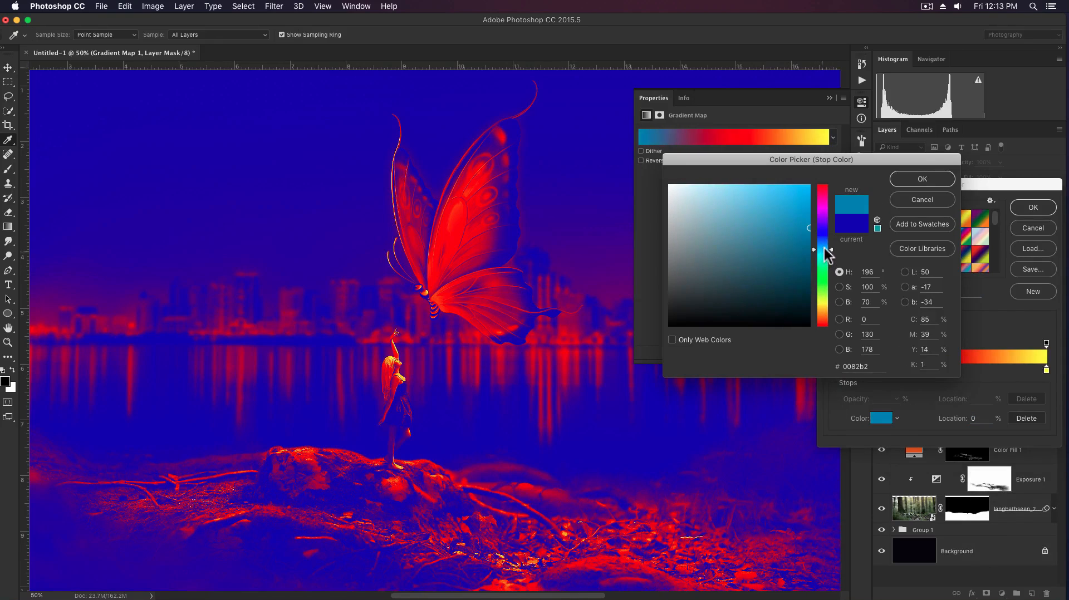
pyautogui.click(949, 184)
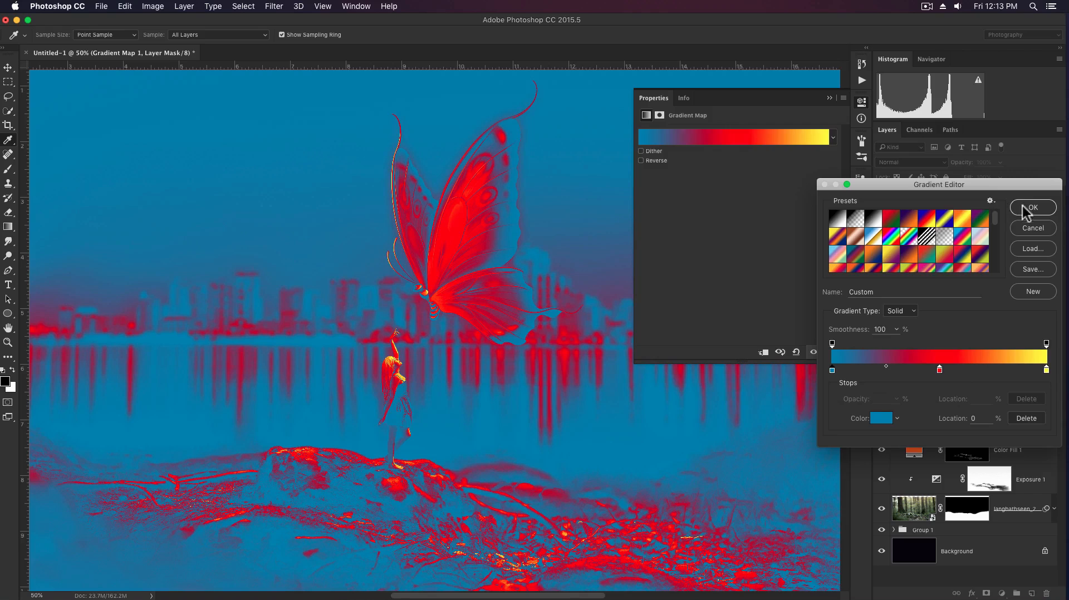
pyautogui.click(1028, 209)
pyautogui.click(829, 99)
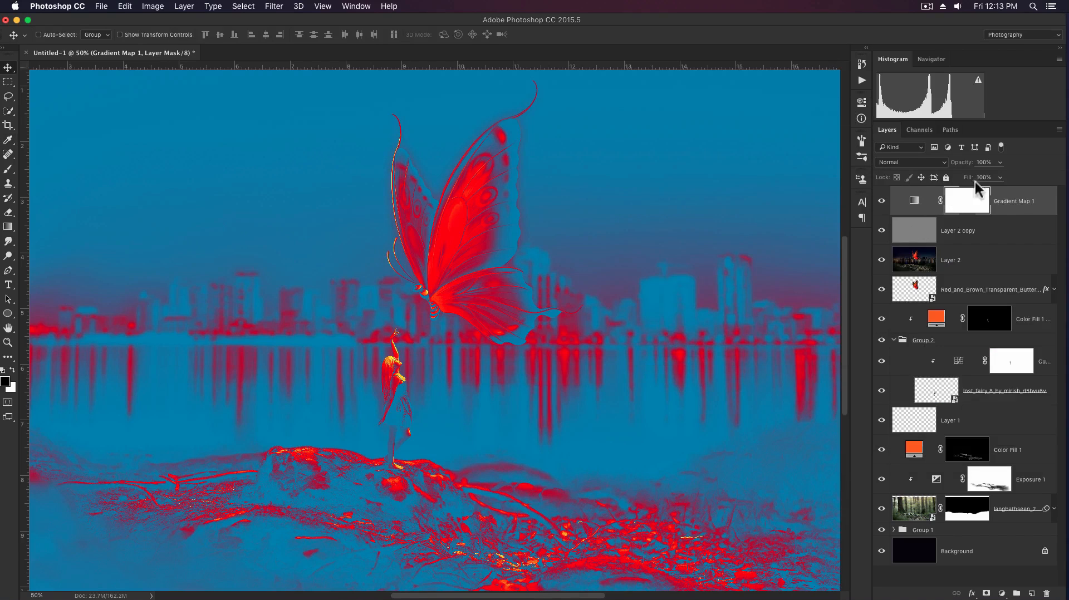
# - Reduce the gradient map's fill to 21% and set its blend mode to Overlay
pyautogui.moveTo(968, 183); pyautogui.dragTo(921, 189)
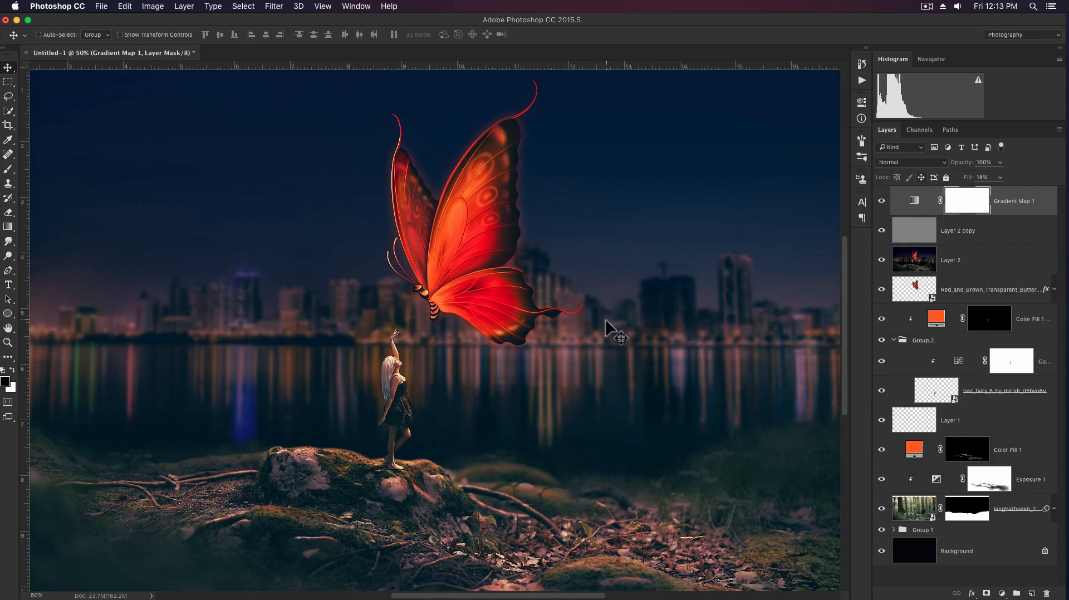
pyautogui.press('z')
pyautogui.moveTo(618, 313); pyautogui.dragTo(594, 297)
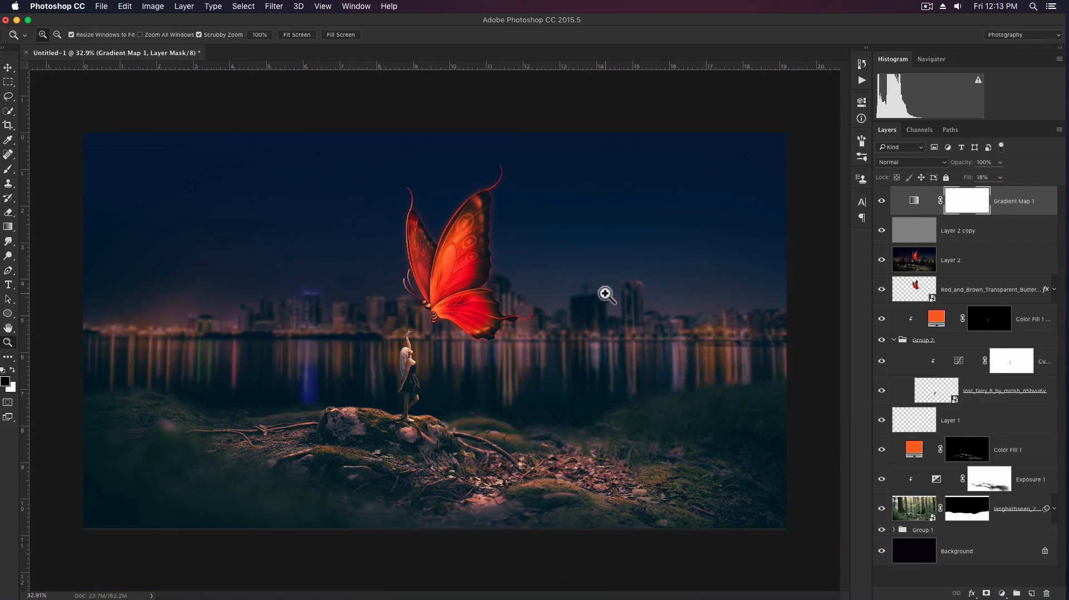
pyautogui.press('v')
pyautogui.click(913, 163)
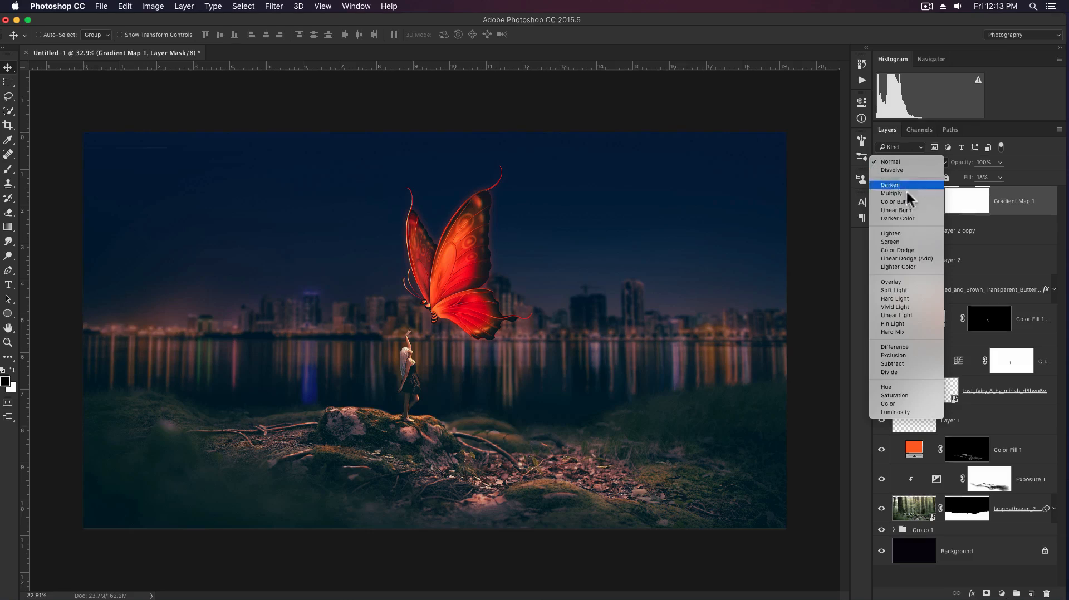
pyautogui.press('Escape')
pyautogui.hotkey('alt', 'shift', 'o')
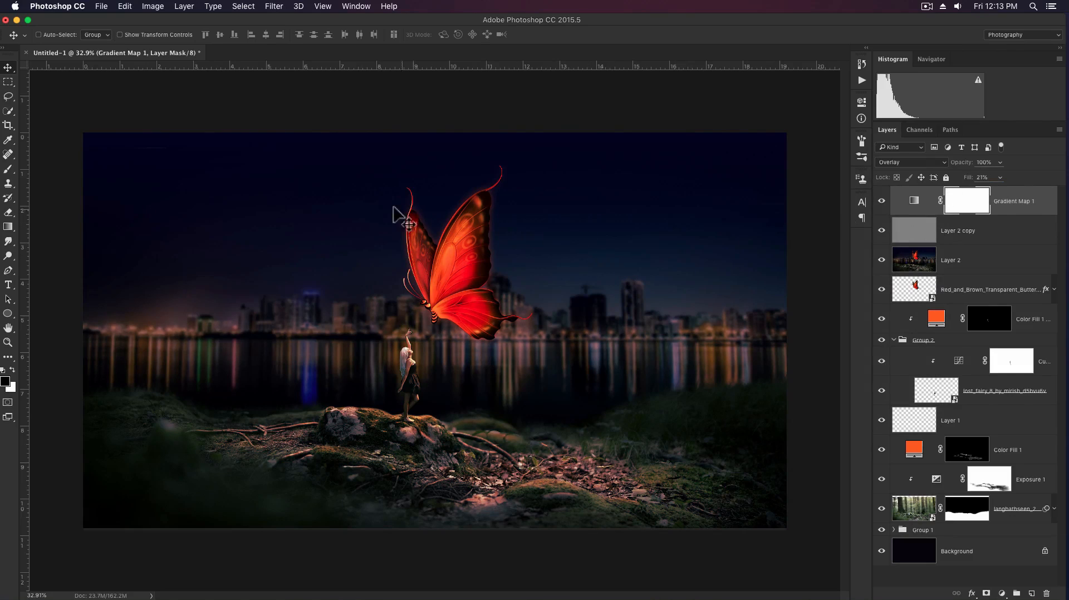
# - Create a black cinematic bar on a new layer by filling a full-width strip along the image's upper edge
pyautogui.press('m')
pyautogui.moveTo(79, 132); pyautogui.dragTo(785, 172)
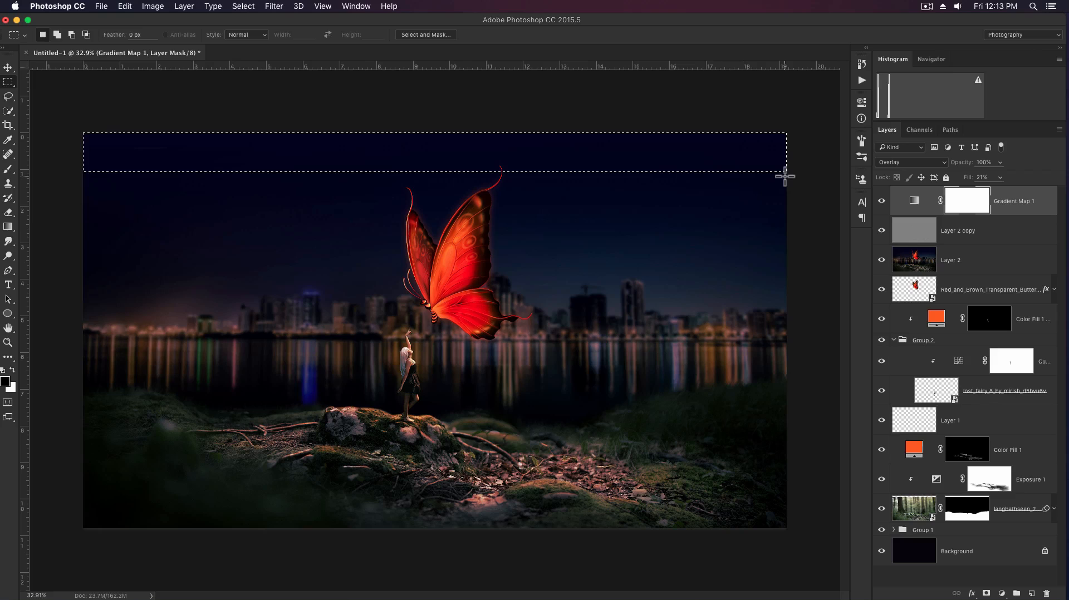
pyautogui.press('x')
pyautogui.press('shift+super+n')
pyautogui.press('shift+super+Return')
pyautogui.hotkey('alt', 'BackSpace')
pyautogui.press('super+d')
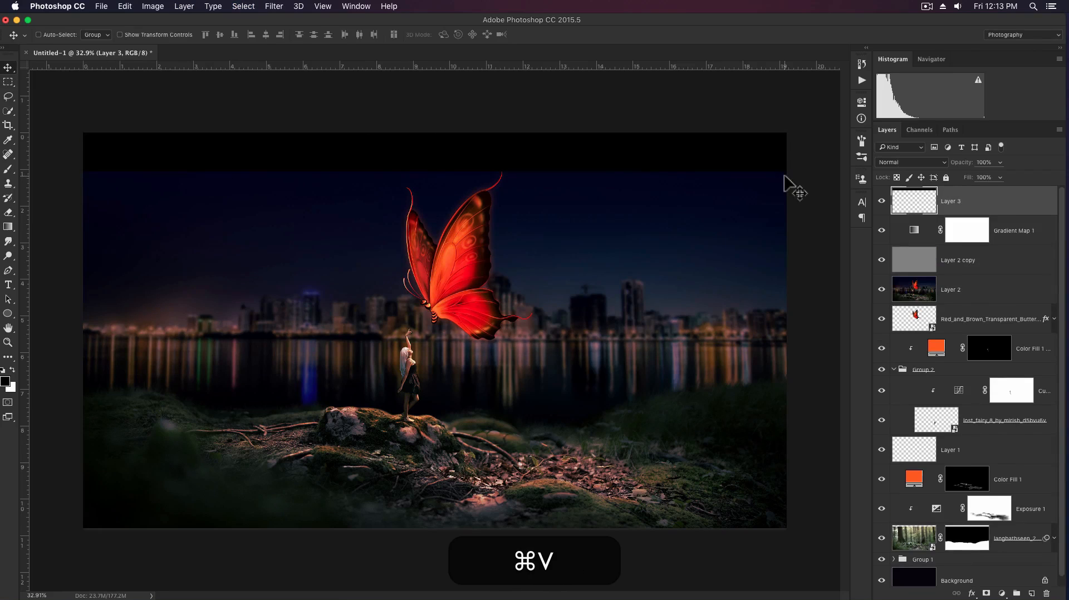
# - Duplicate the black bar straight down to the image's lower edge
pyautogui.press('v')
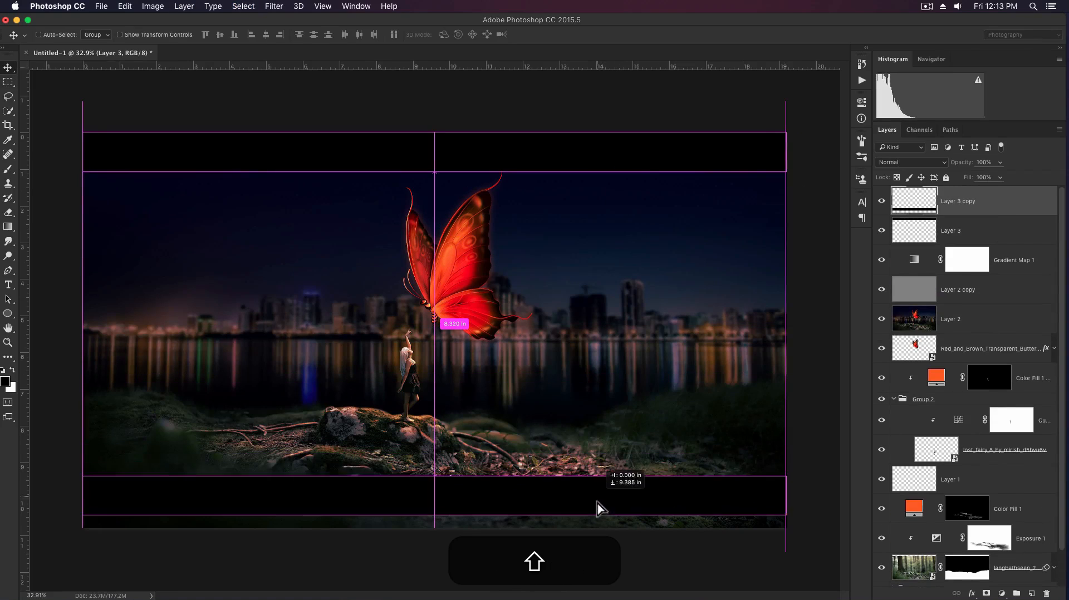